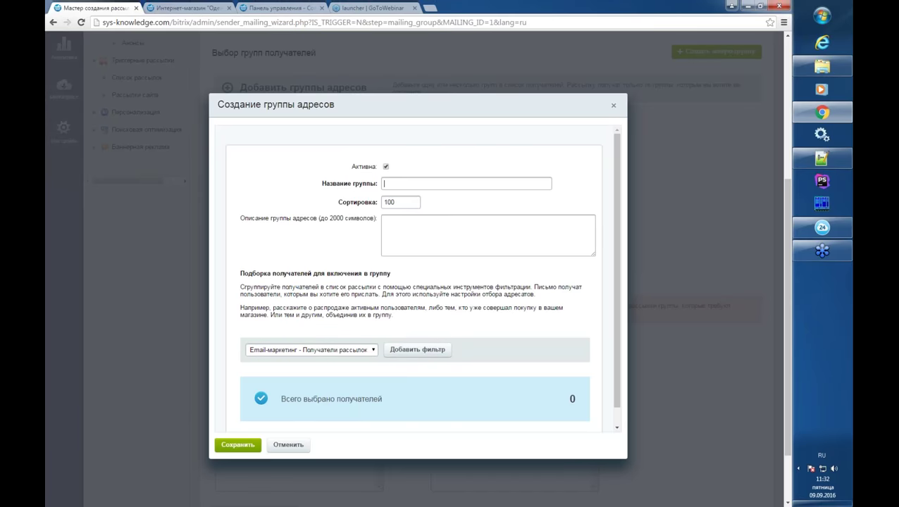
- Name the group 'Все покупатели' and add a 'Магазин - Покупатели' source filter
type("Все покупатели")
scroll(488, 270, "down", 1)
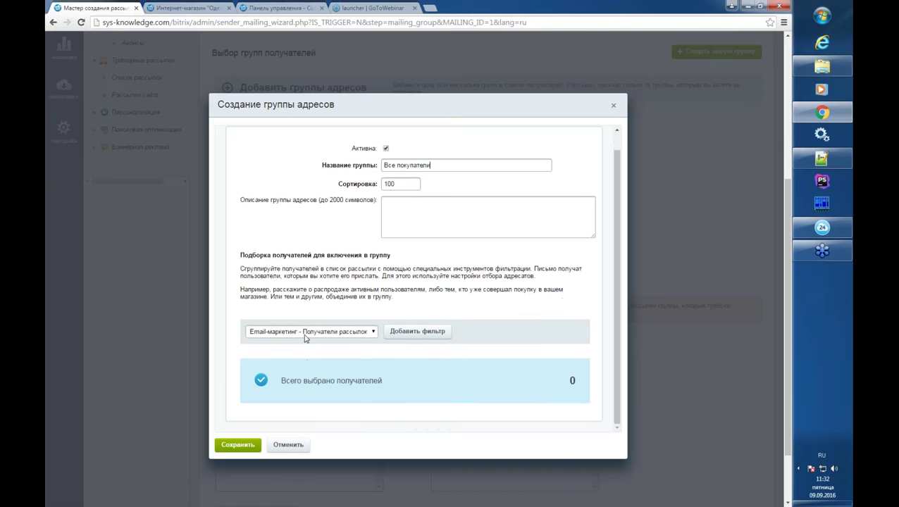
left_click(307, 333)
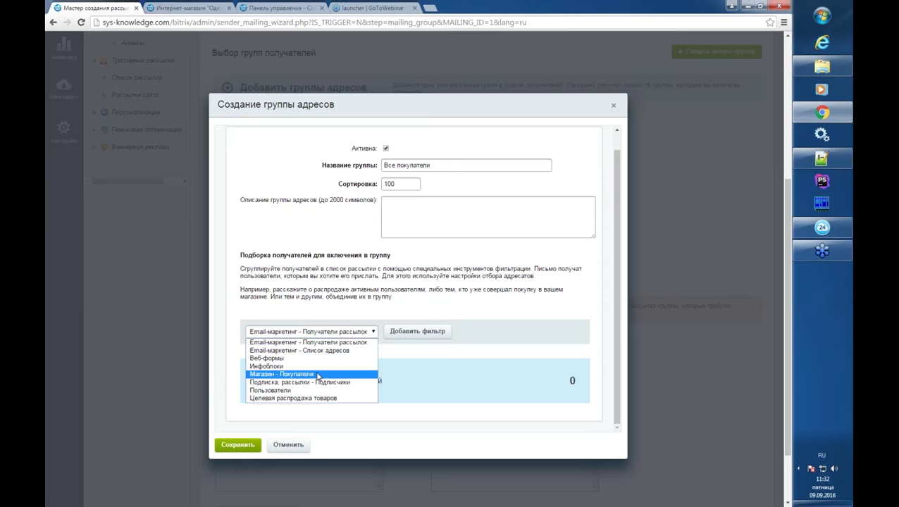
left_click(319, 375)
left_click(408, 331)
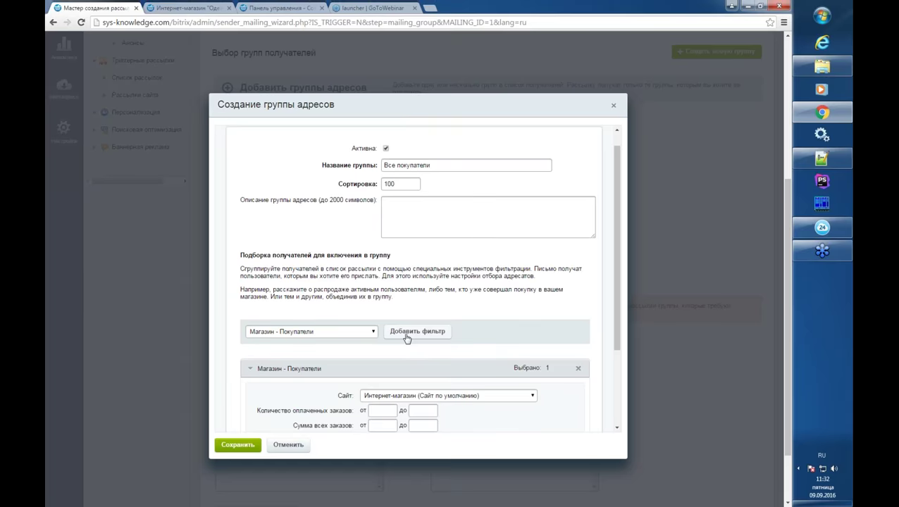
scroll(407, 336, "down", 3)
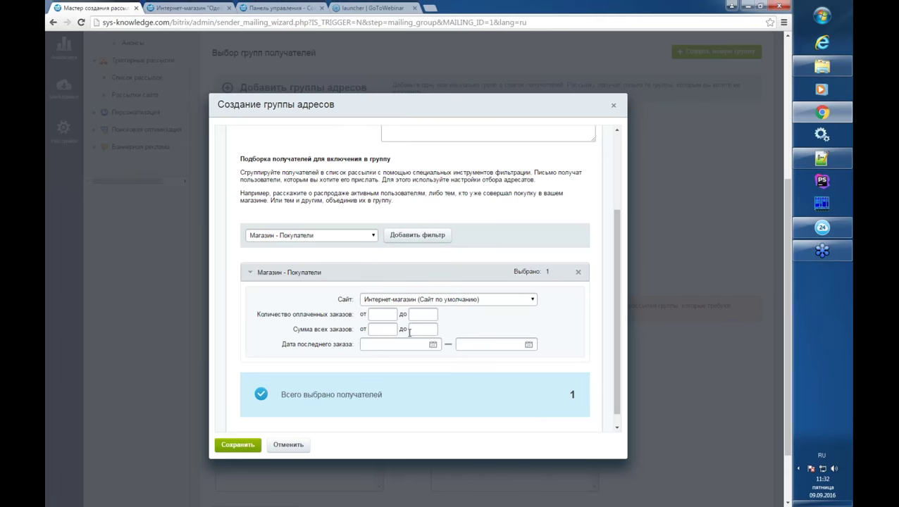
- Limit the buyers filter to the adaptive-template shop site and save the group
left_click(327, 237)
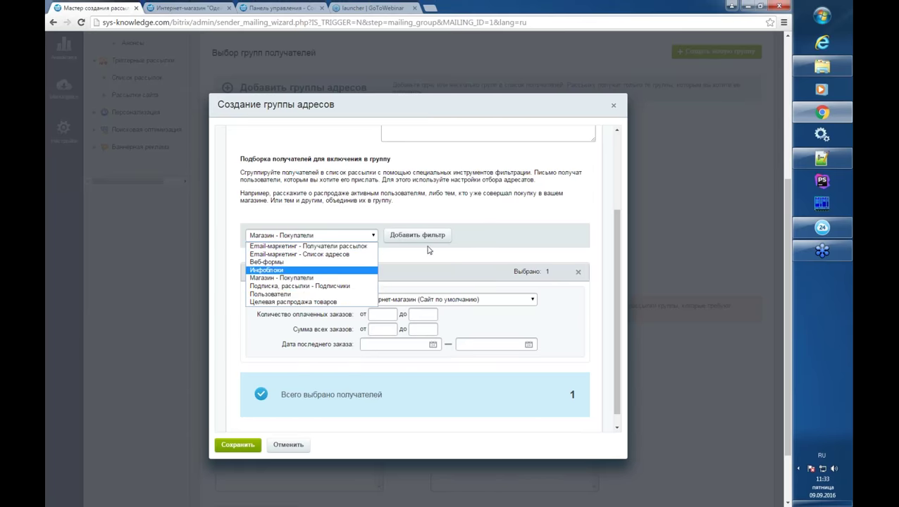
left_click(427, 251)
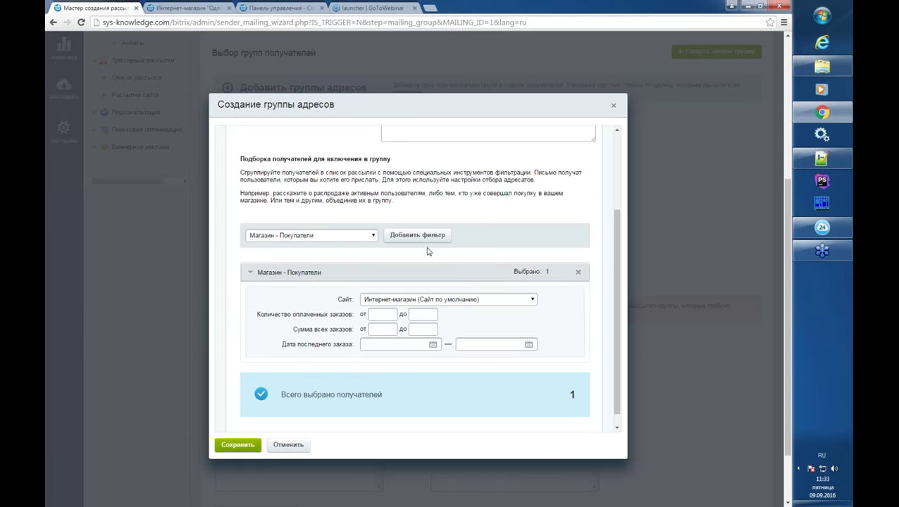
left_click(443, 301)
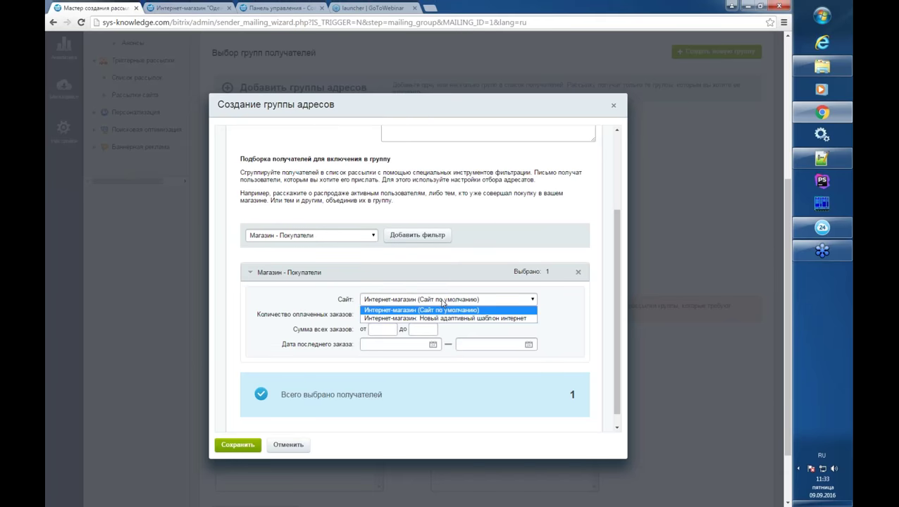
left_click(443, 318)
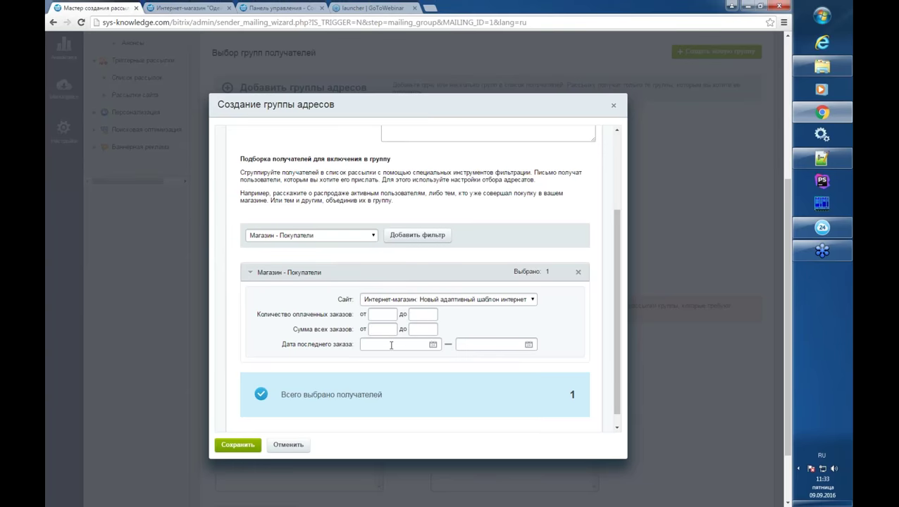
scroll(403, 322, "down", 1)
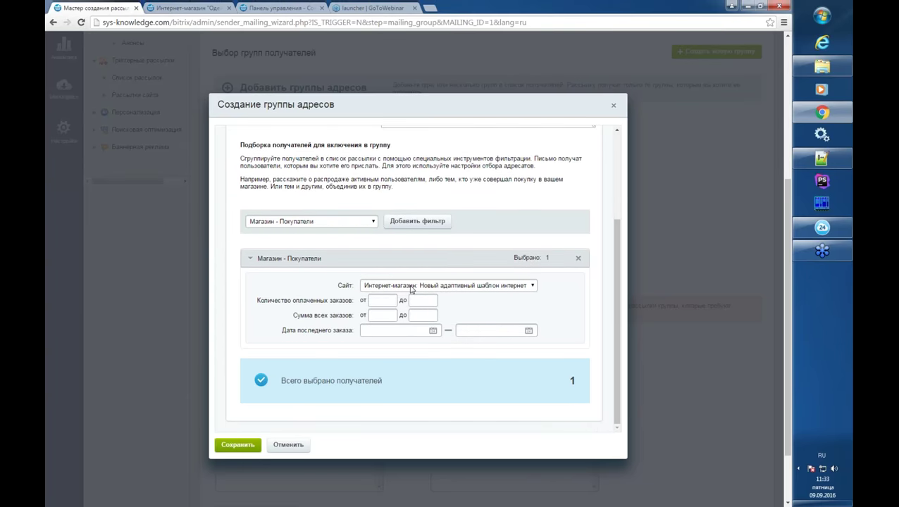
left_click(237, 449)
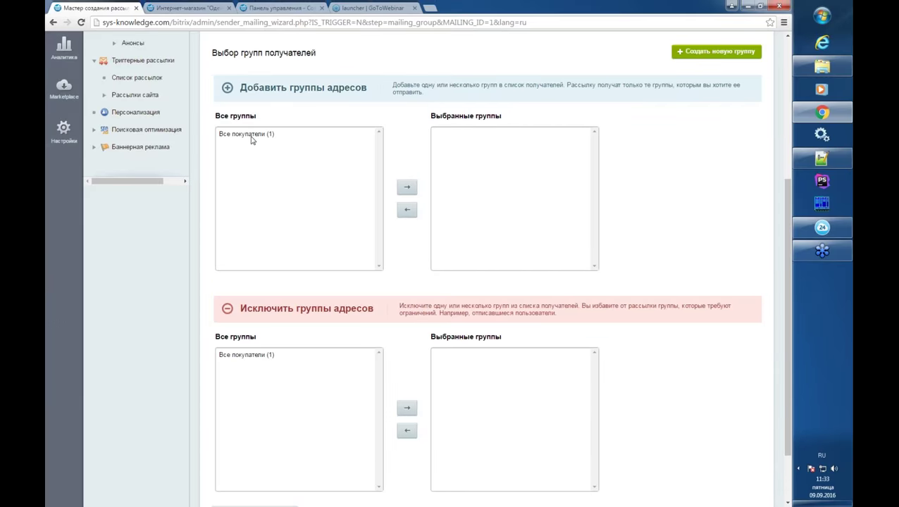
- Move 'Все покупатели (1)' into Выбранные группы and start a new address group
left_click(251, 138)
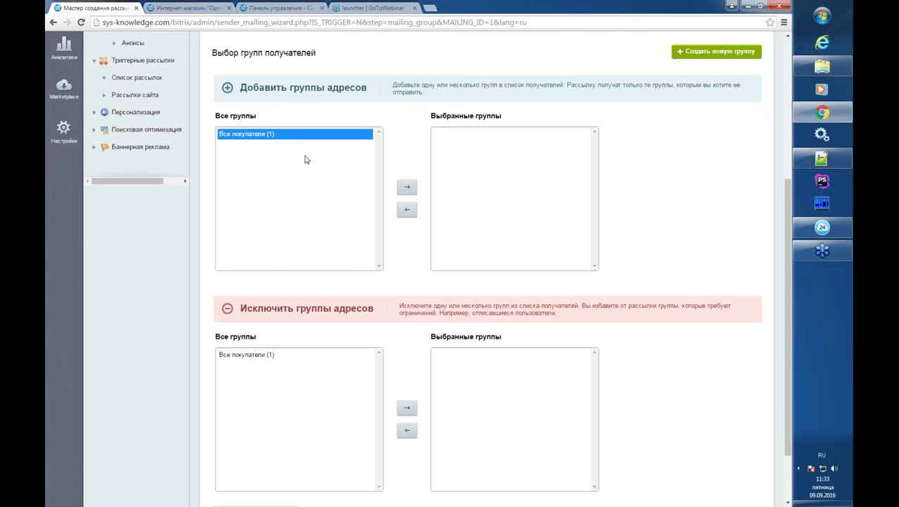
left_click(409, 189)
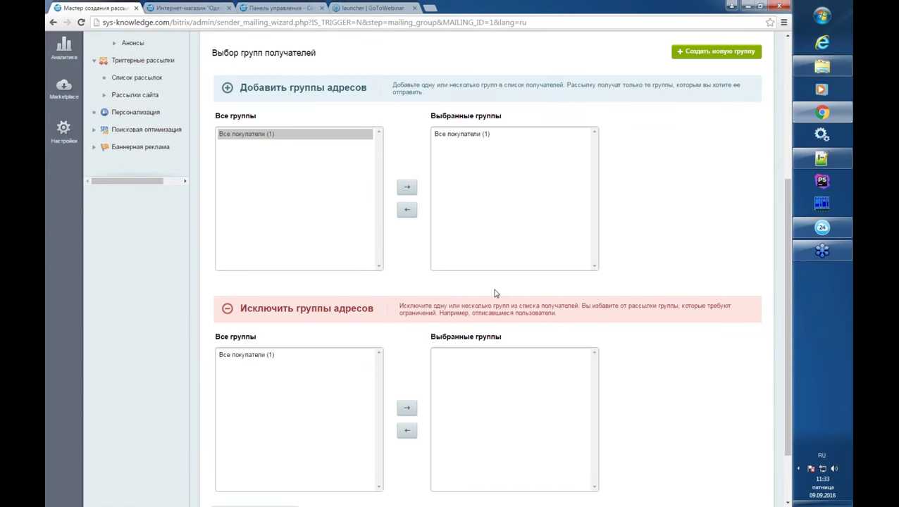
scroll(496, 293, "down", 2)
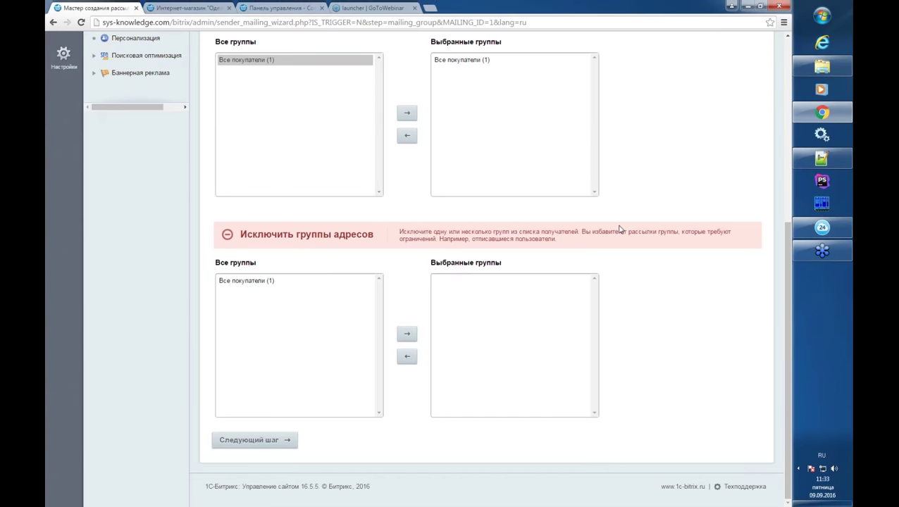
scroll(618, 229, "up", 4)
left_click(717, 73)
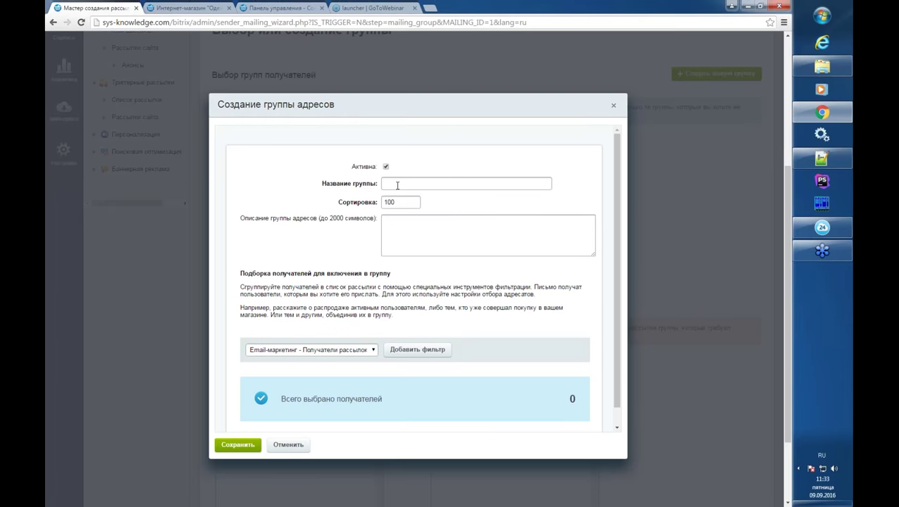
- Add an 'Email-маркетинг - Список адресов' filter to the second group, then cancel the group
left_click(396, 185)
scroll(396, 188, "down", 1)
left_click(351, 333)
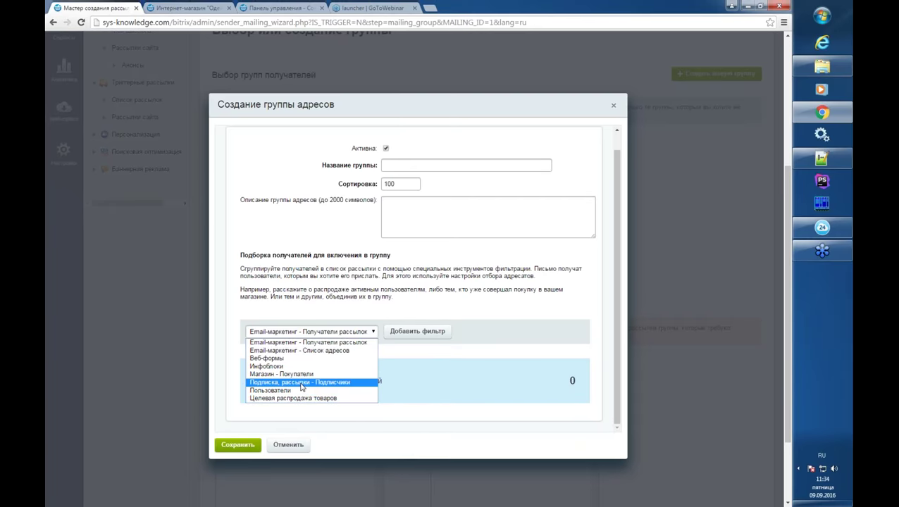
left_click(299, 350)
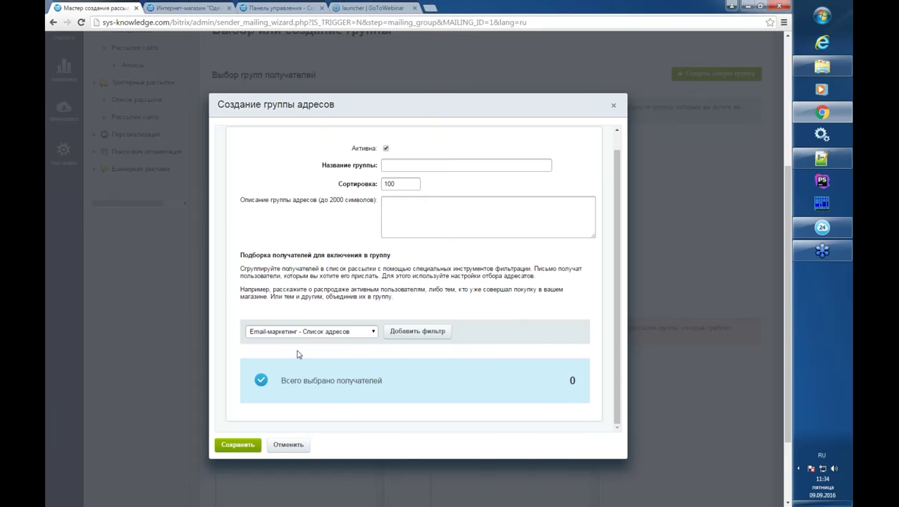
left_click(395, 334)
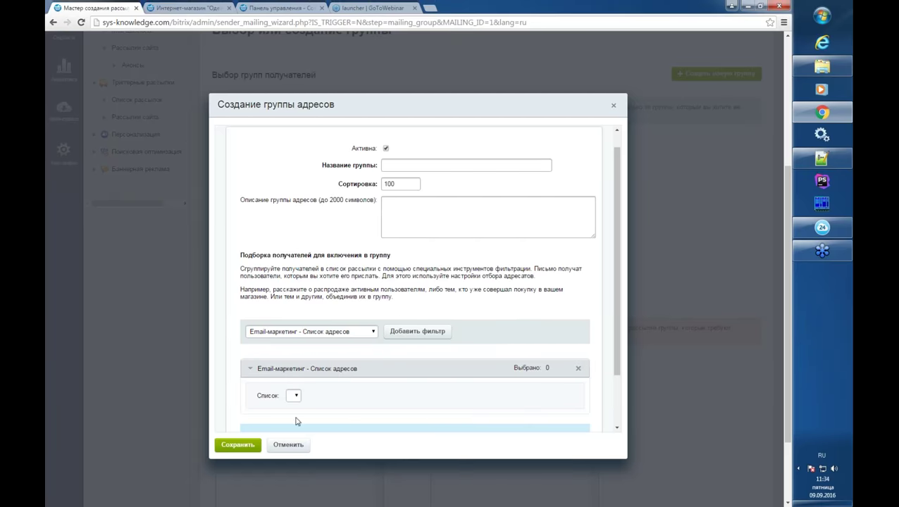
left_click(288, 445)
scroll(415, 305, "down", 3)
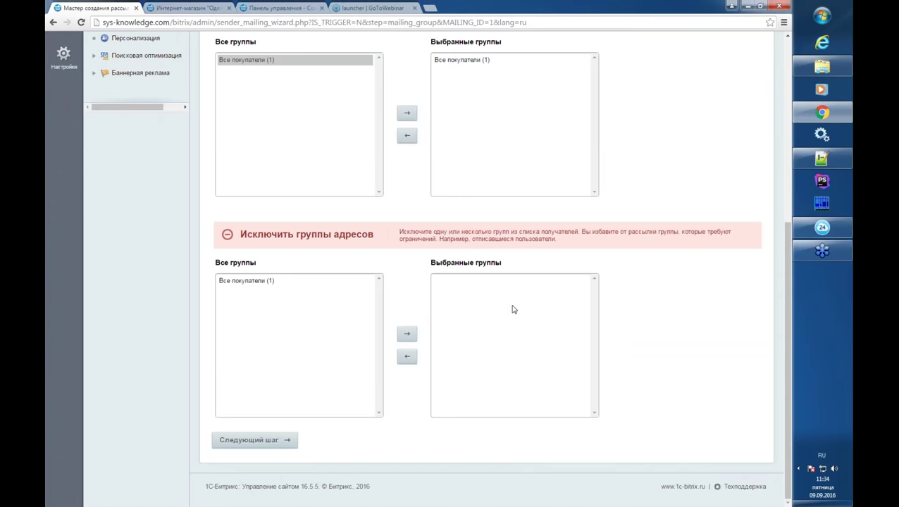
- Advance to the Создание выпуска step and browse the Штатные шаблоны gallery
left_click(267, 445)
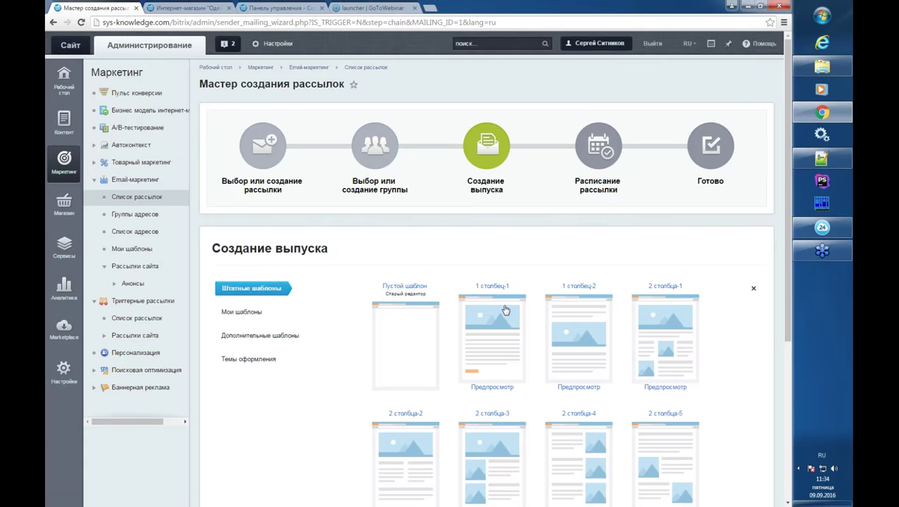
scroll(505, 310, "down", 1)
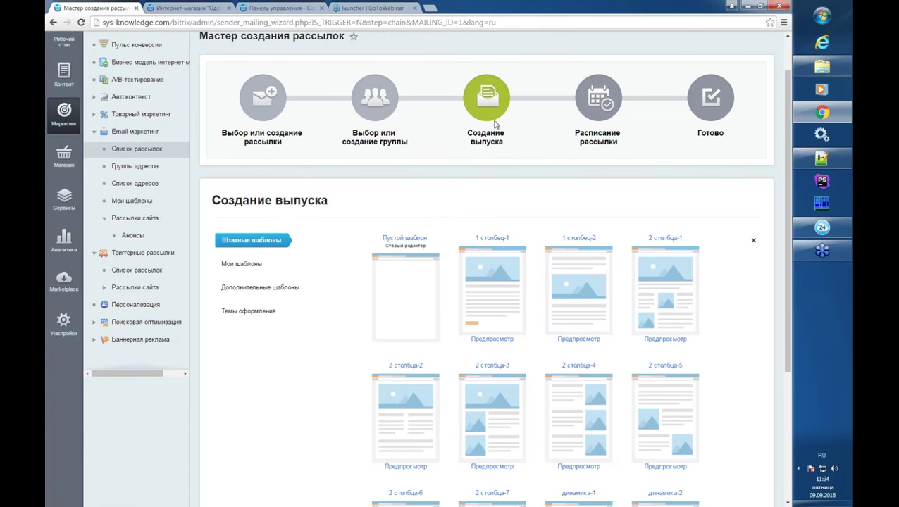
scroll(590, 322, "down", 2)
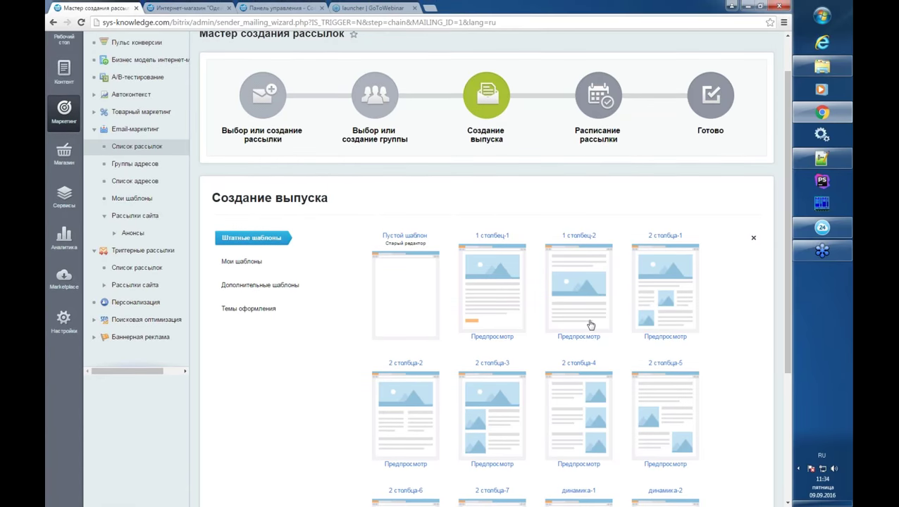
scroll(483, 212, "down", 1)
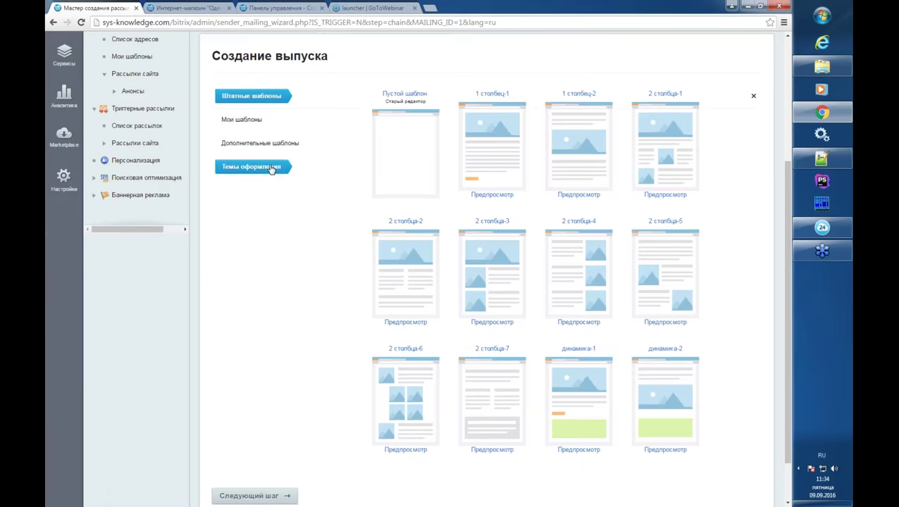
- Choose the 1 столбец-1 template, use the site's suggested sender address, and edit link parameters
left_click(489, 152)
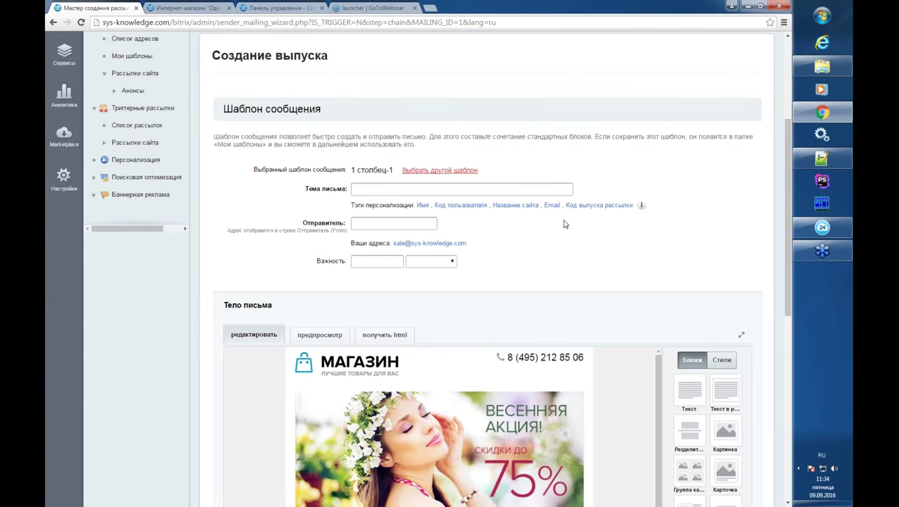
scroll(736, 198, "down", 4)
scroll(736, 198, "up", 2)
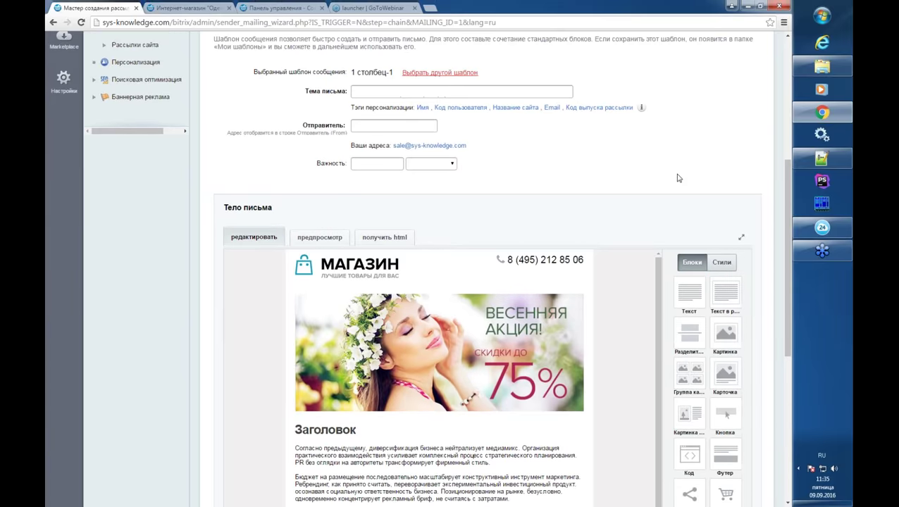
scroll(398, 95, "up", 1)
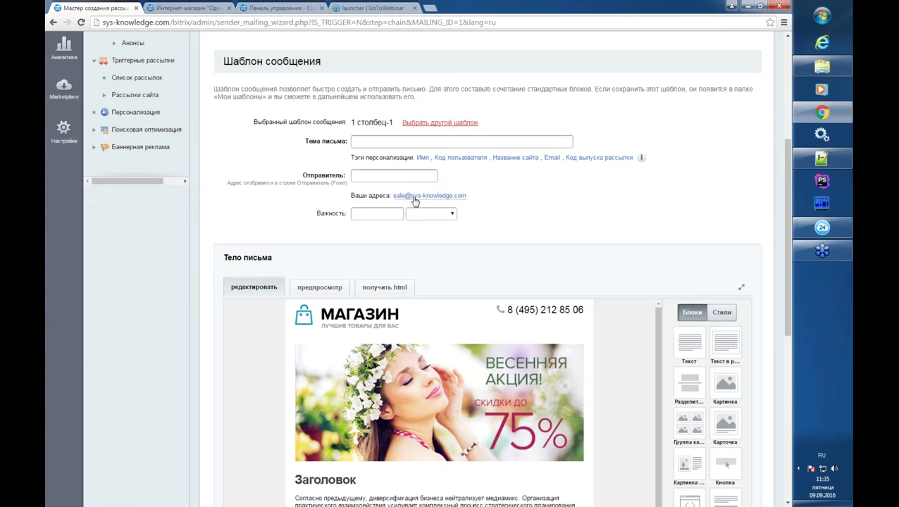
left_click(406, 195)
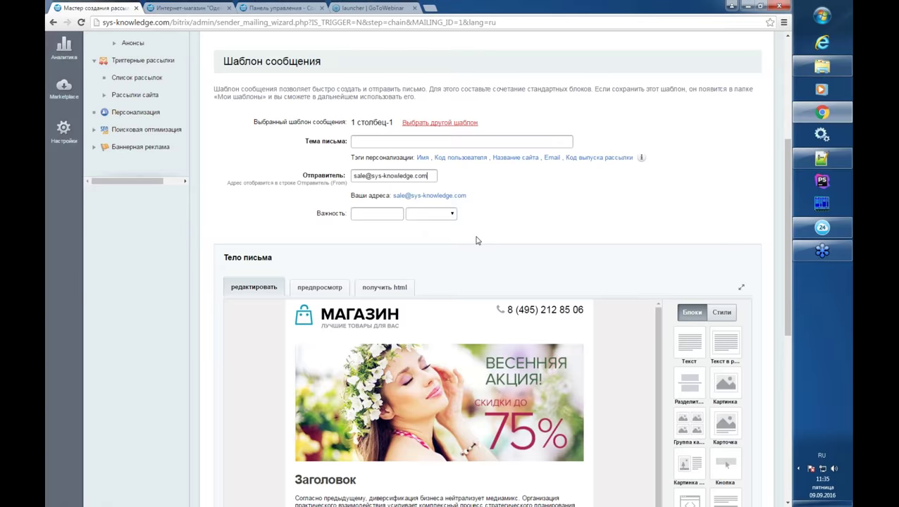
scroll(476, 238, "down", 5)
scroll(379, 290, "down", 2)
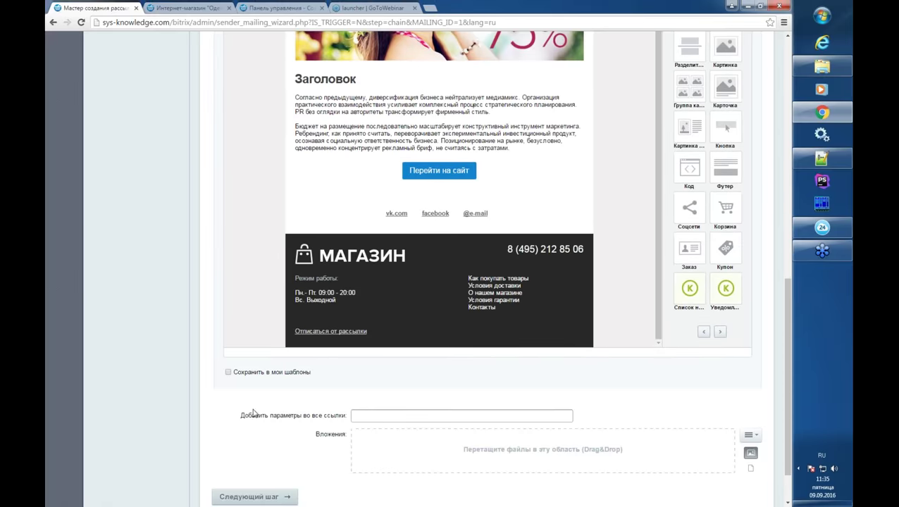
left_click(379, 415)
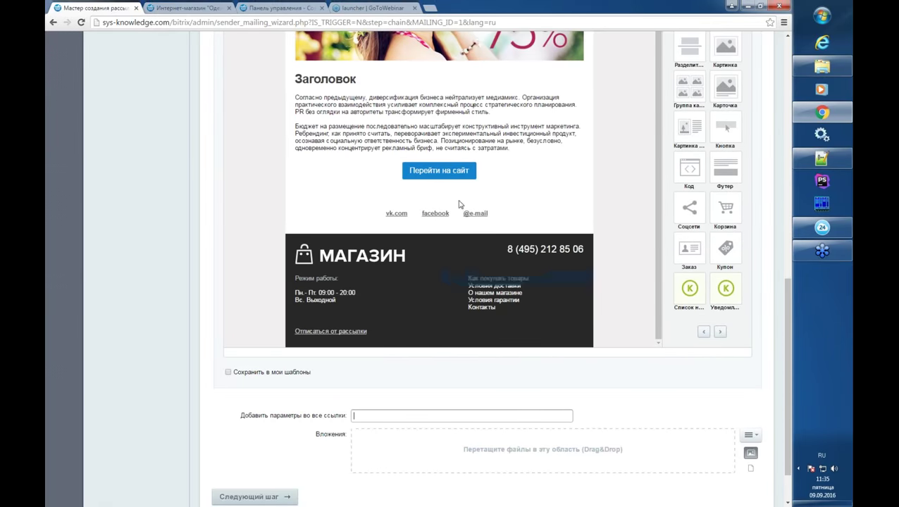
- Enter the message subject 'Анонс от 9 сентября' and scroll to the email body
scroll(217, 310, "up", 1)
scroll(217, 310, "up", 3)
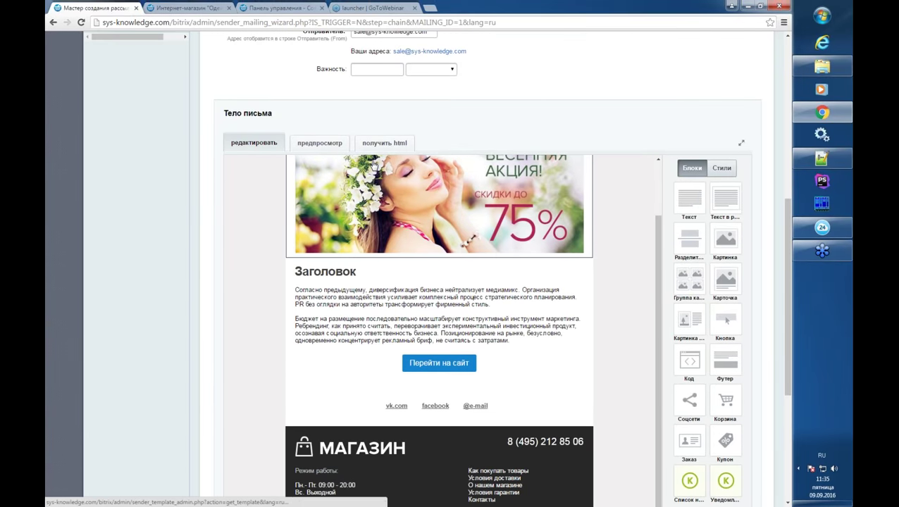
scroll(374, 169, "up", 2)
scroll(399, 86, "up", 1)
left_click(380, 42)
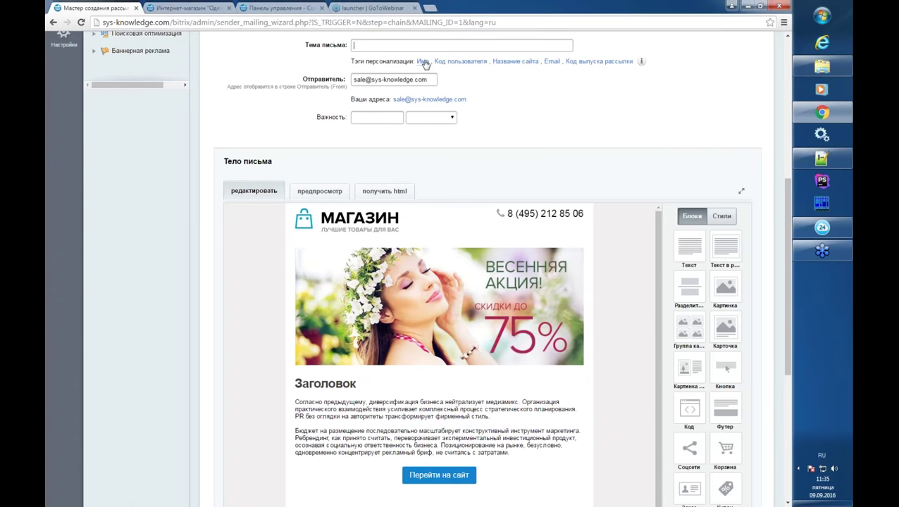
mouse_move(440, 68)
scroll(366, 218, "down", 1)
scroll(149, 254, "up", 2)
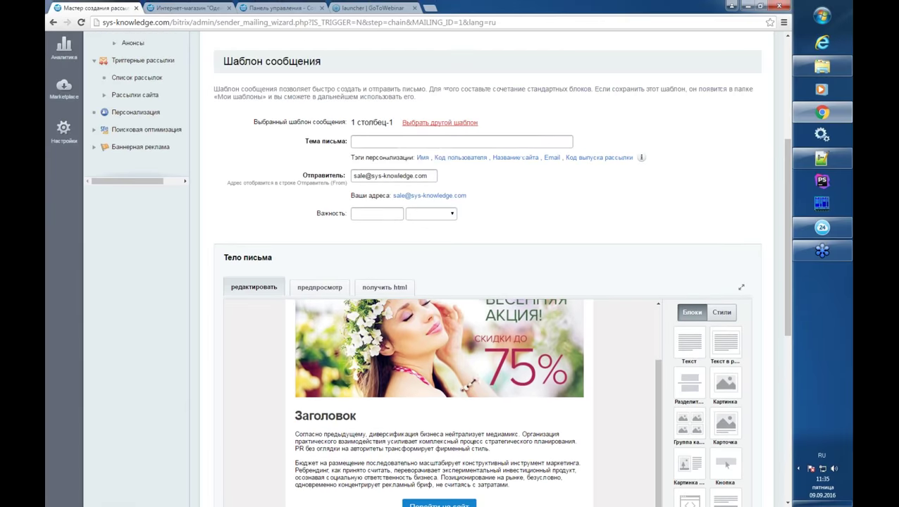
left_click(391, 144)
type("Foн")
key("BackSpace")
key("BackSpace")
type("нонс от 9 сентяб")
scroll(197, 310, "down", 3)
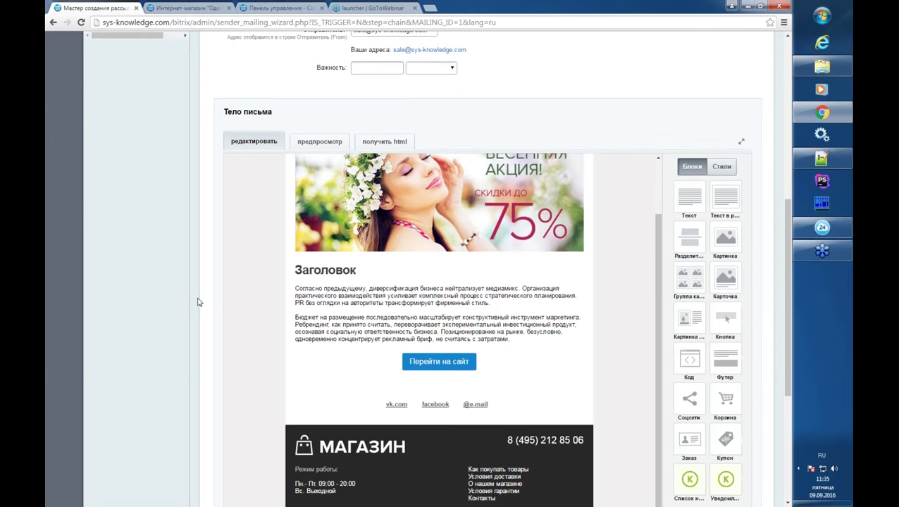
scroll(153, 203, "down", 1)
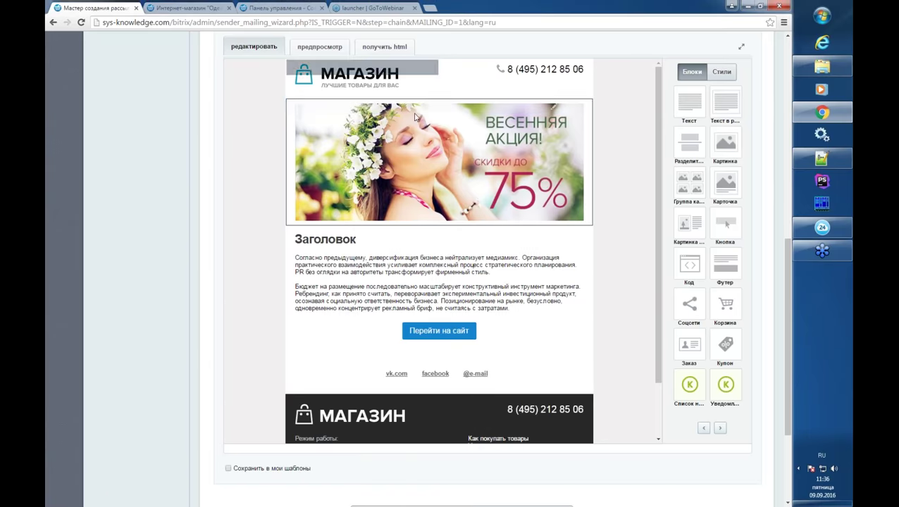
- Replace the Заголовок heading text with 'Анонс'
left_click(493, 291)
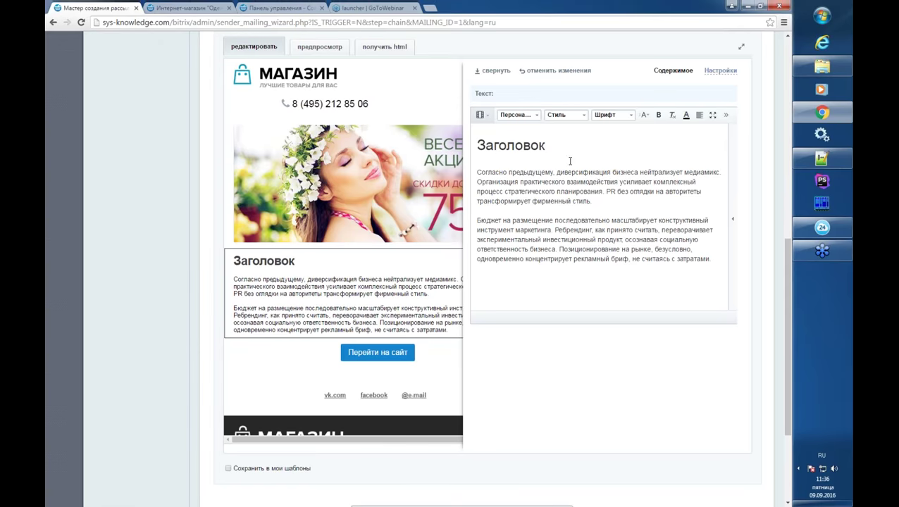
left_click(568, 160)
left_click(553, 149)
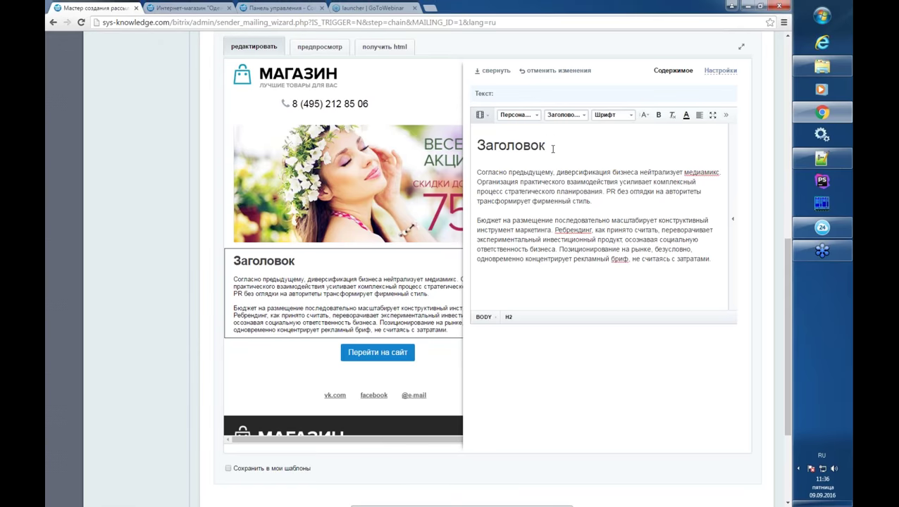
double_click(522, 146)
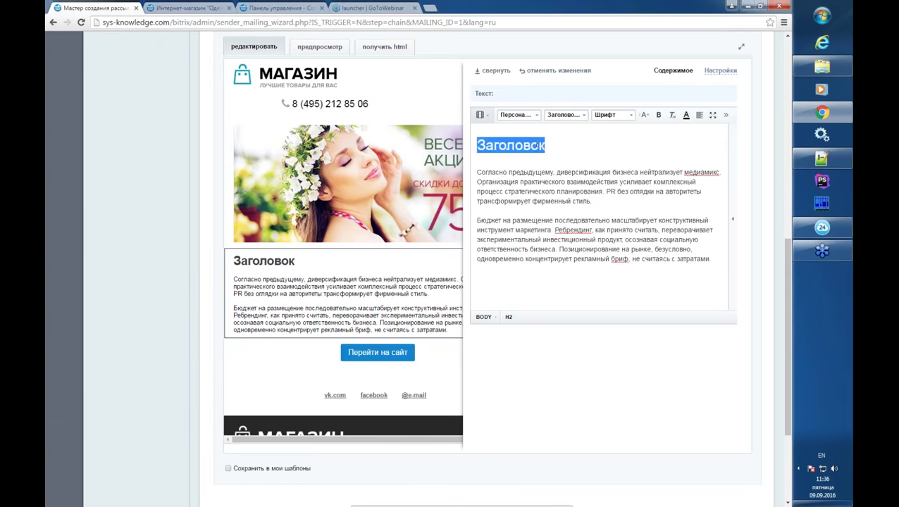
type("Fyjy")
key("BackSpace")
key("BackSpace")
key("BackSpace")
key("BackSpace")
key("alt+shift")
type("Ано")
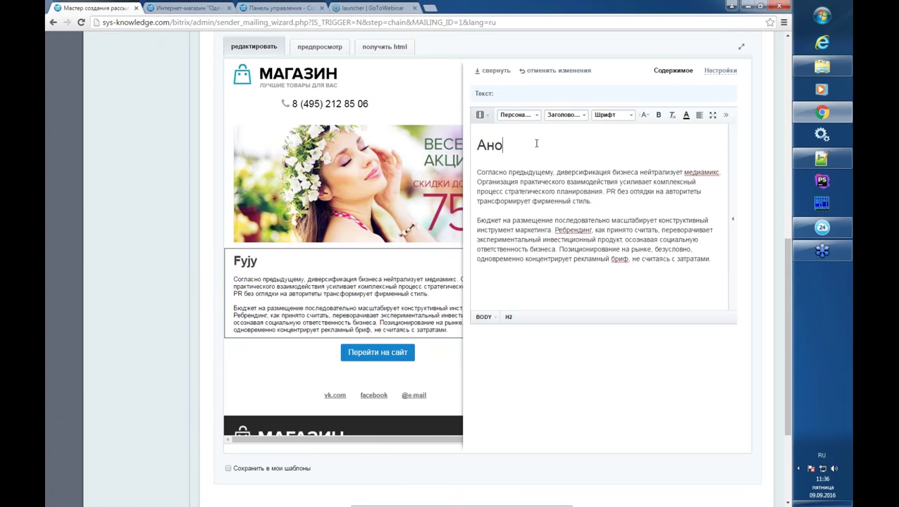
type("нс")
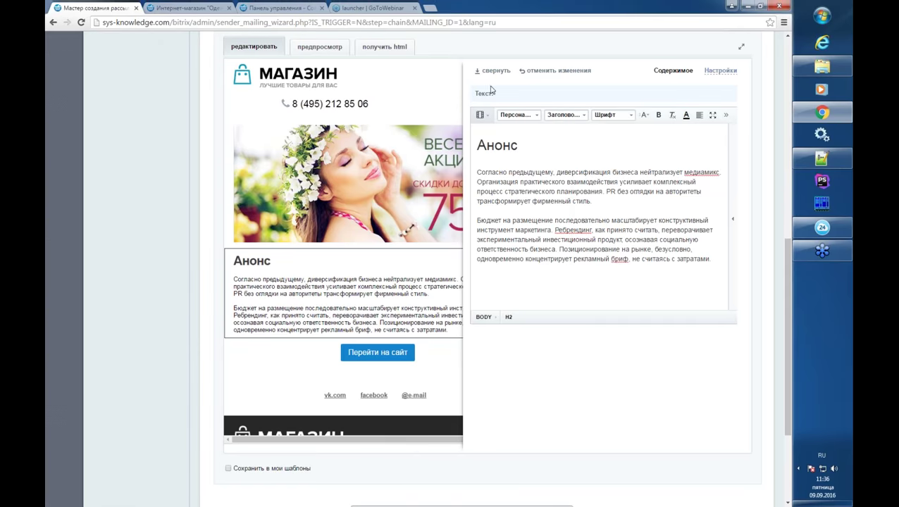
- Set the Анонс heading font to Courier New and collapse the block editor
double_click(512, 150)
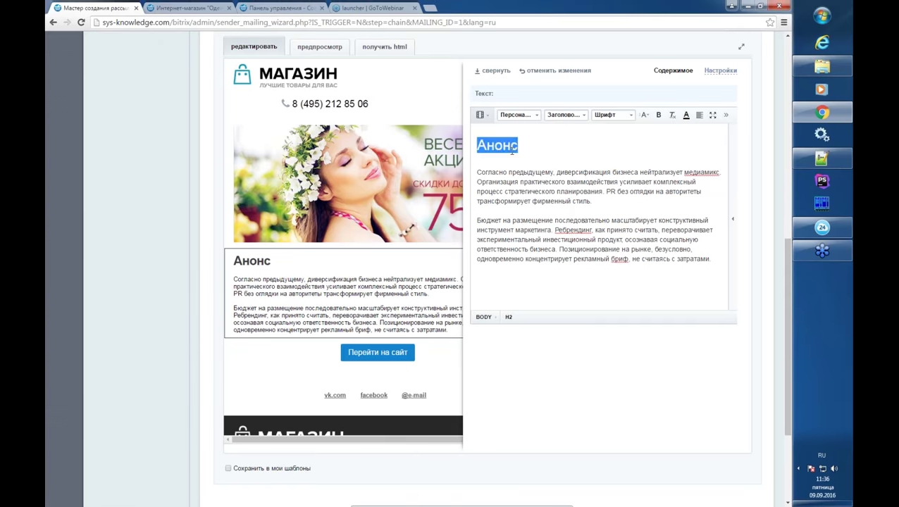
left_click(632, 115)
left_click(632, 116)
left_click(615, 175)
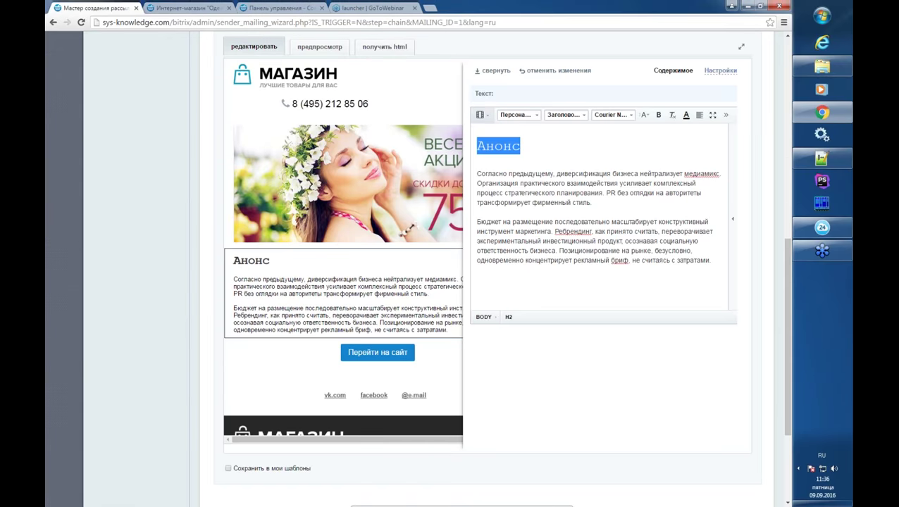
left_click(493, 73)
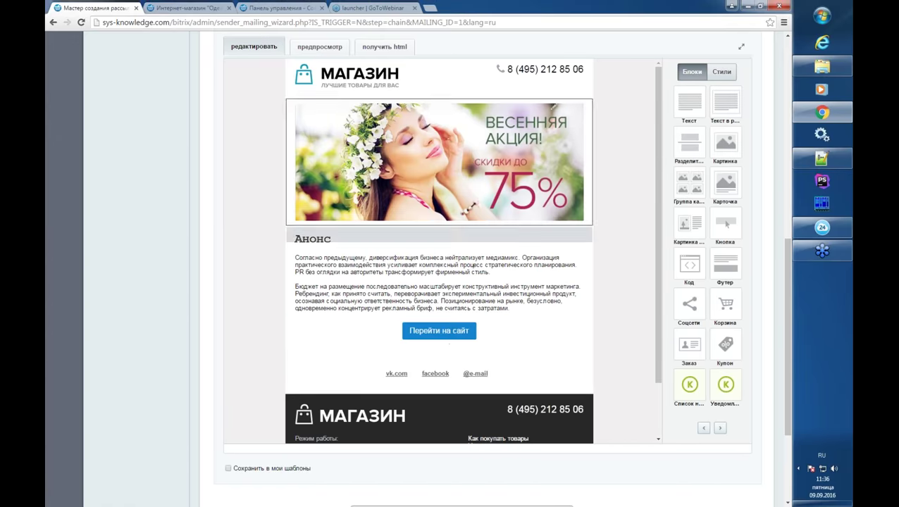
- Preview the email at smartphone, tablet and desktop widths
left_click(319, 49)
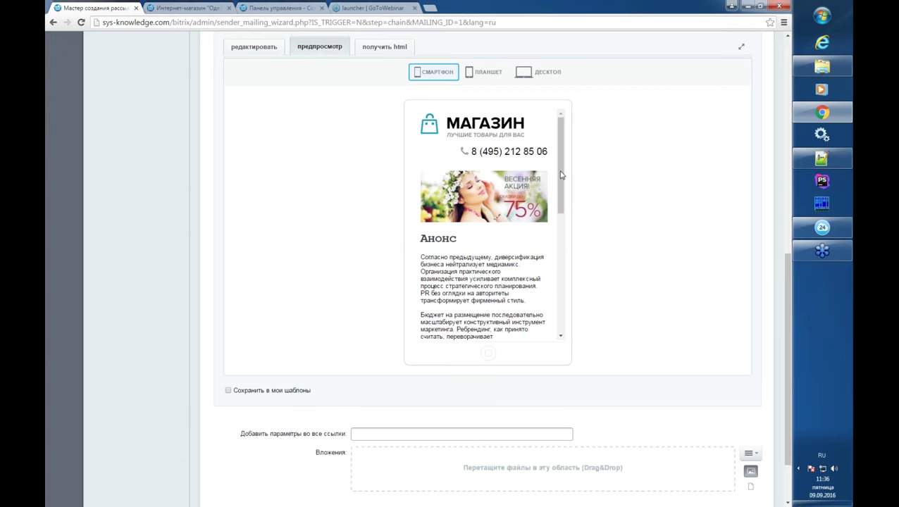
left_click_drag(561, 174, 553, 145)
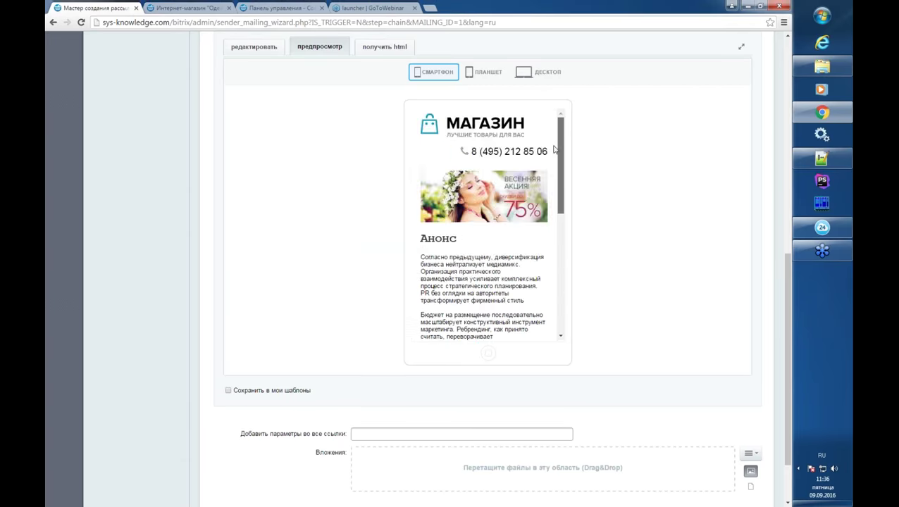
left_click(493, 75)
left_click(541, 74)
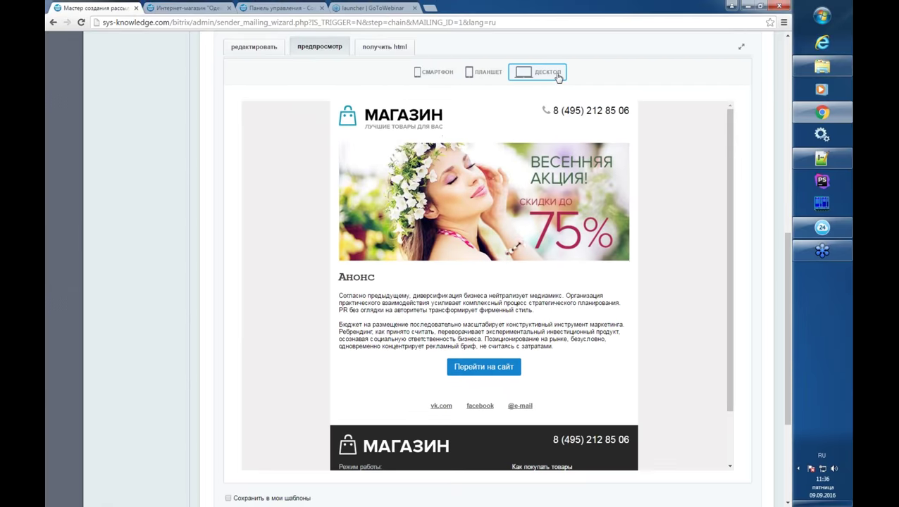
- Return to editing mode and review the МАГАЗИН email blocks
left_click(248, 56)
scroll(231, 359, "down", 3)
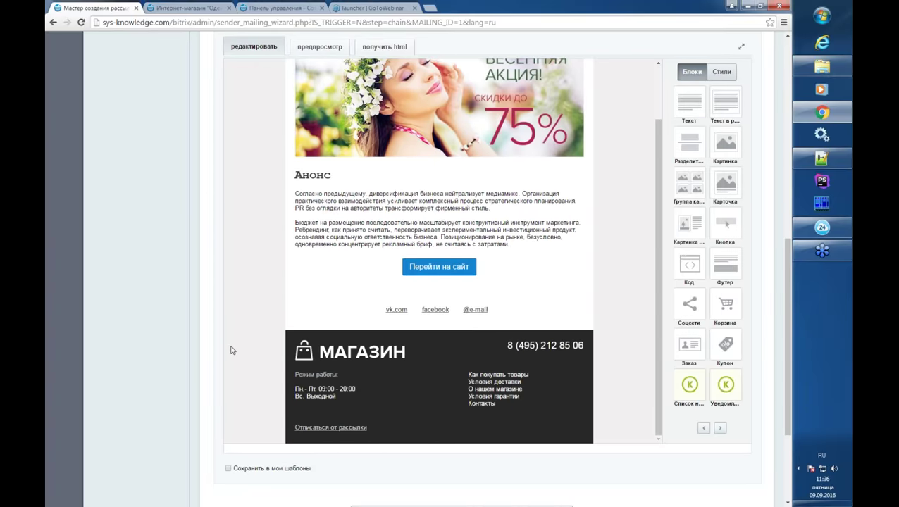
scroll(232, 351, "down", 2)
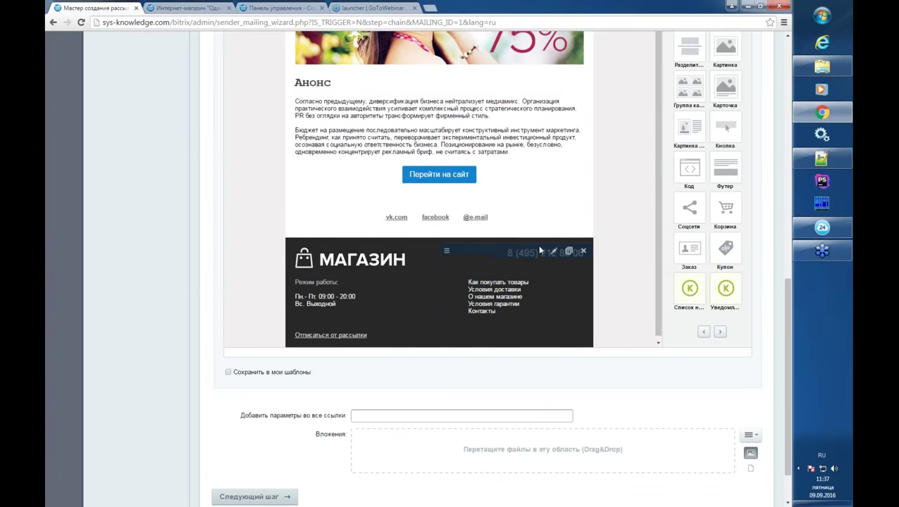
scroll(537, 249, "up", 2)
scroll(535, 248, "up", 5)
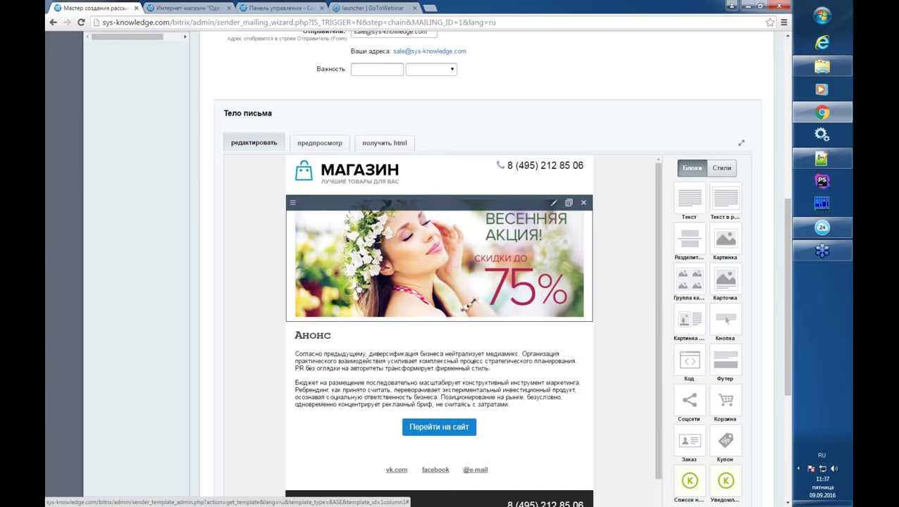
scroll(310, 338, "down", 1)
scroll(314, 348, "up", 1)
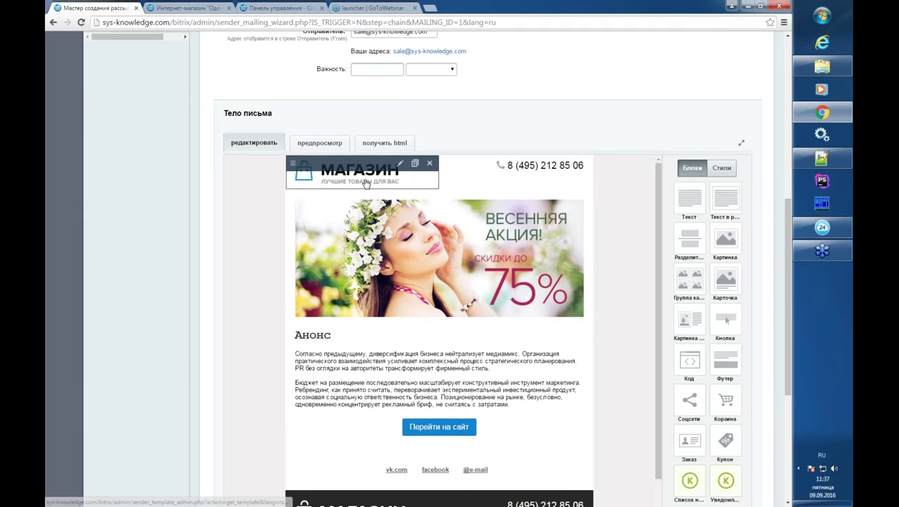
scroll(550, 415, "down", 1)
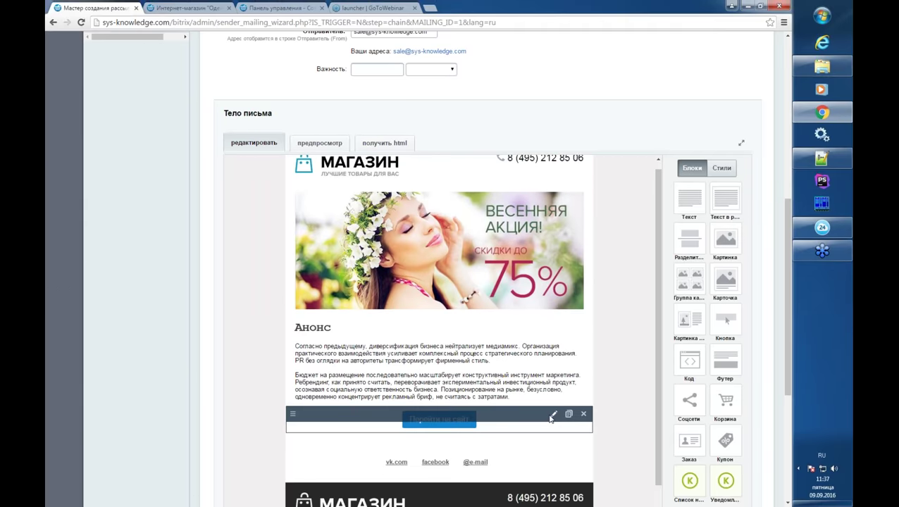
scroll(550, 418, "down", 1)
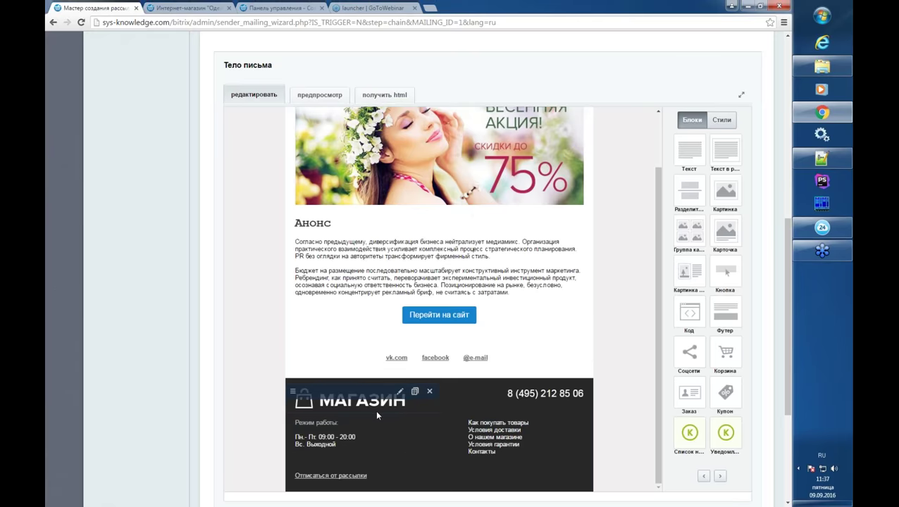
scroll(423, 433, "down", 3)
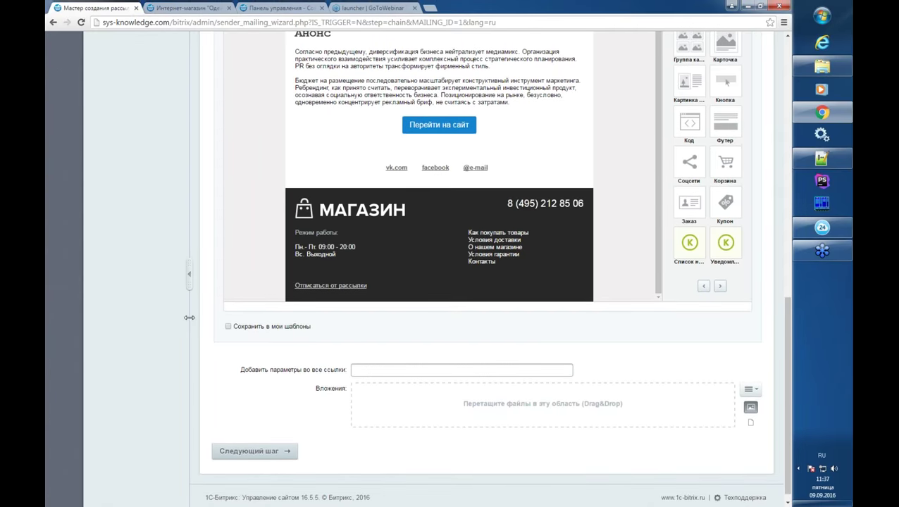
scroll(190, 317, "up", 2)
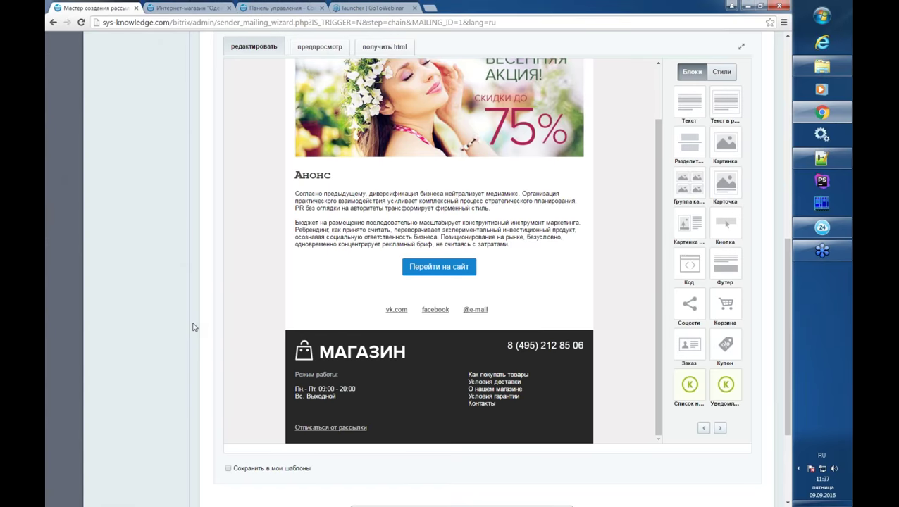
scroll(193, 327, "up", 2)
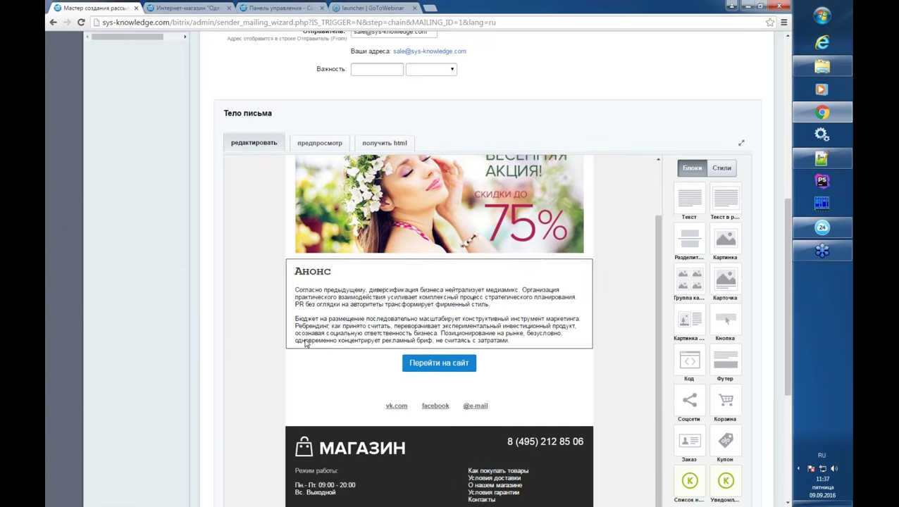
scroll(307, 344, "up", 1)
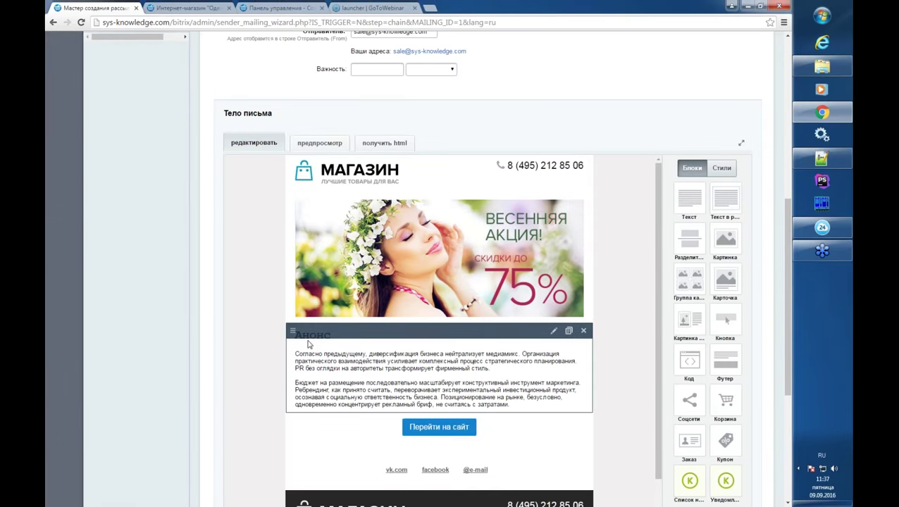
- Replace the Анонс heading with the greeting 'Привет,'
left_click(355, 364)
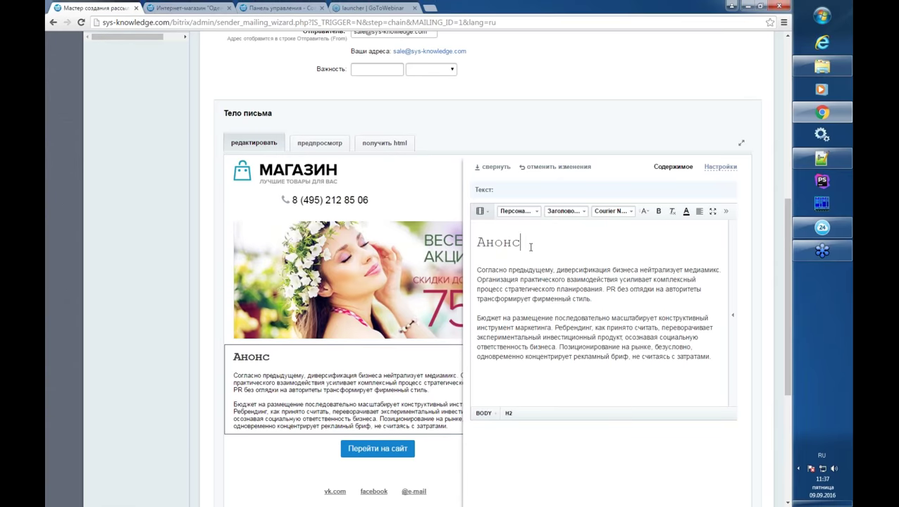
double_click(531, 247)
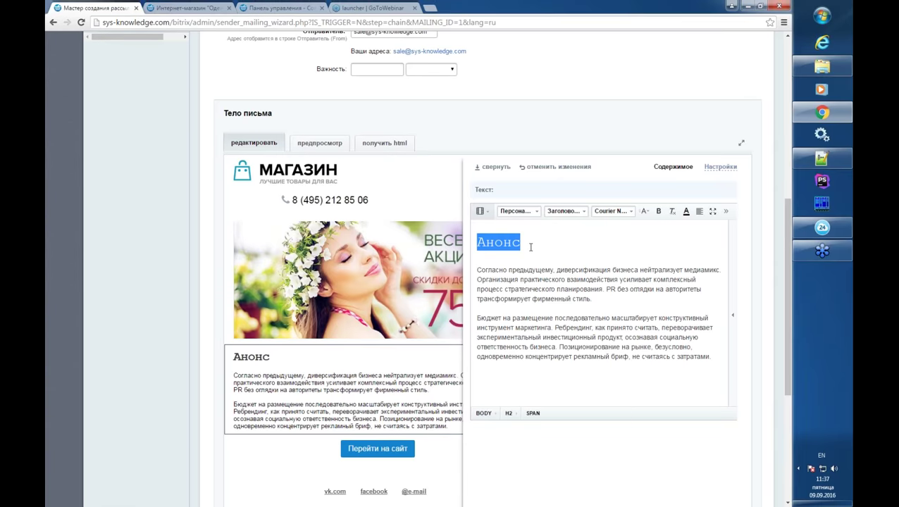
type("P")
key("BackSpace")
key("alt+shift")
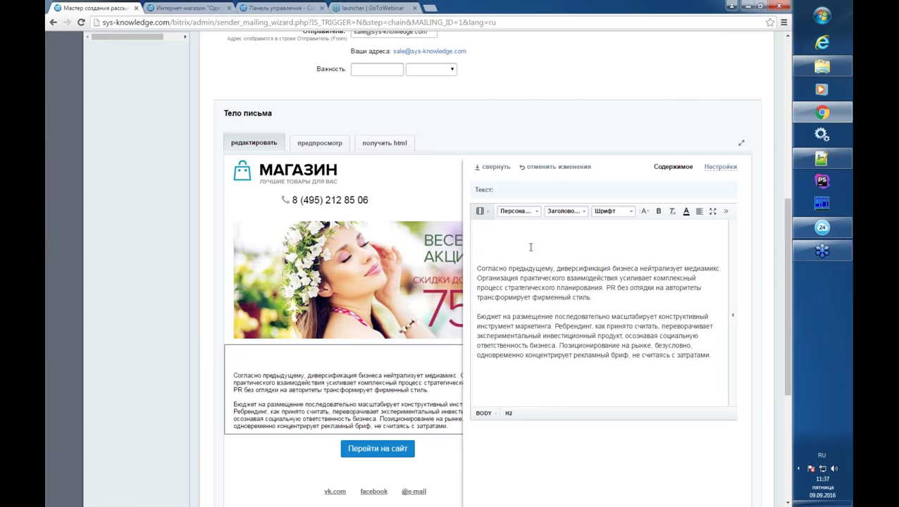
type("Здравс")
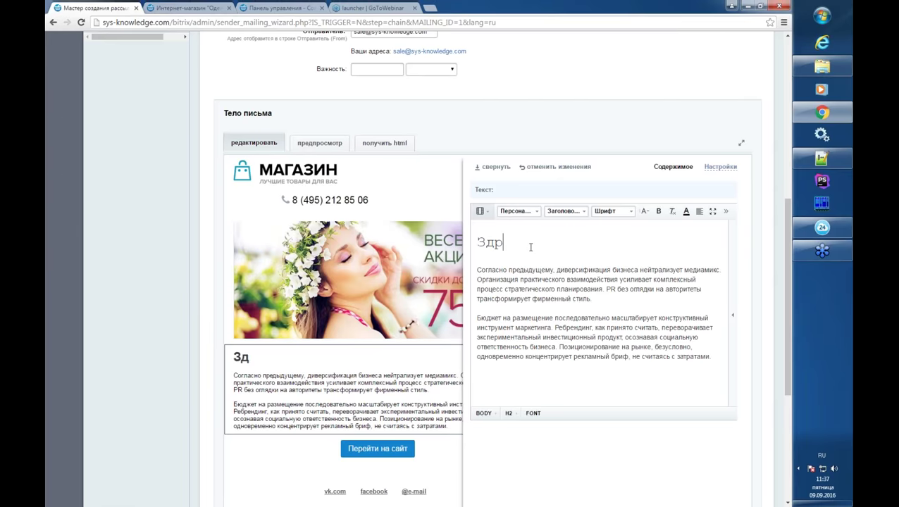
key("BackSpace")
key("BackSpace")
key("BackSpace")
key("BackSpace")
key("BackSpace")
key("BackSpace")
type("Привет")
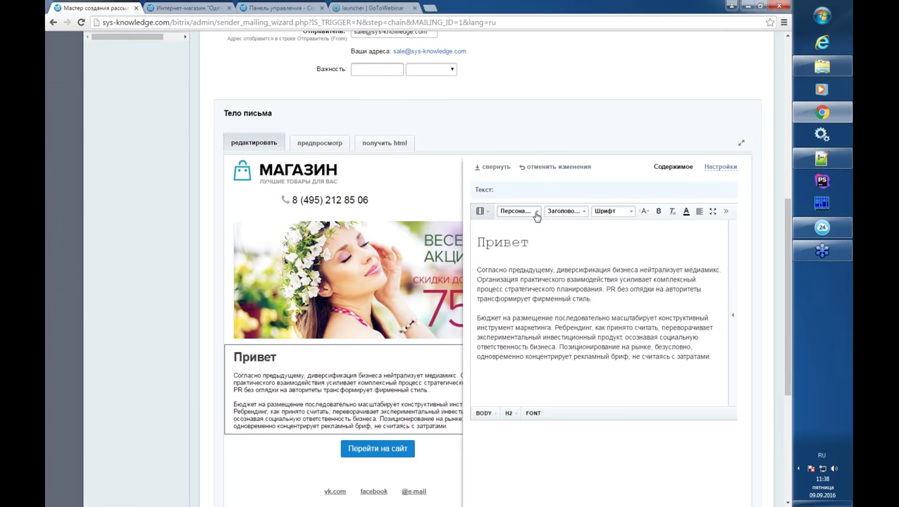
type(",")
- Insert the Имя personalisation field #NAME# after 'Привет,'
left_click(535, 212)
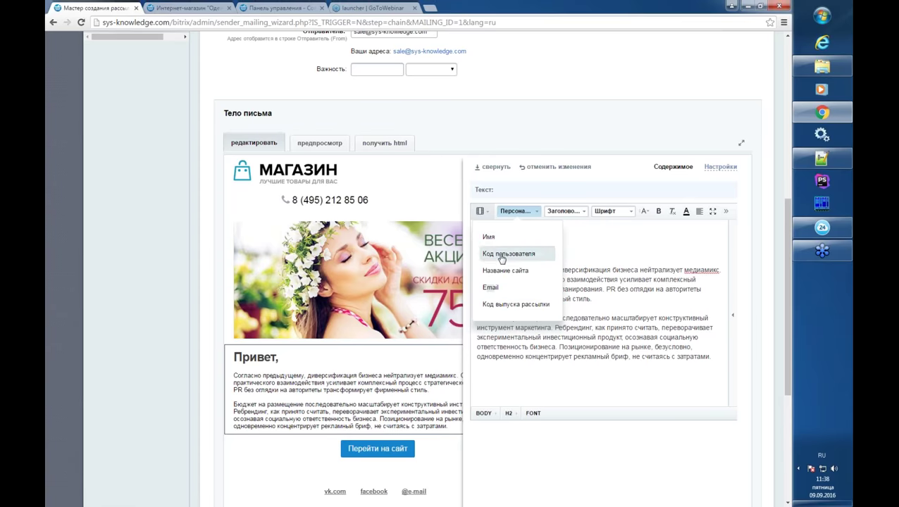
left_click(489, 237)
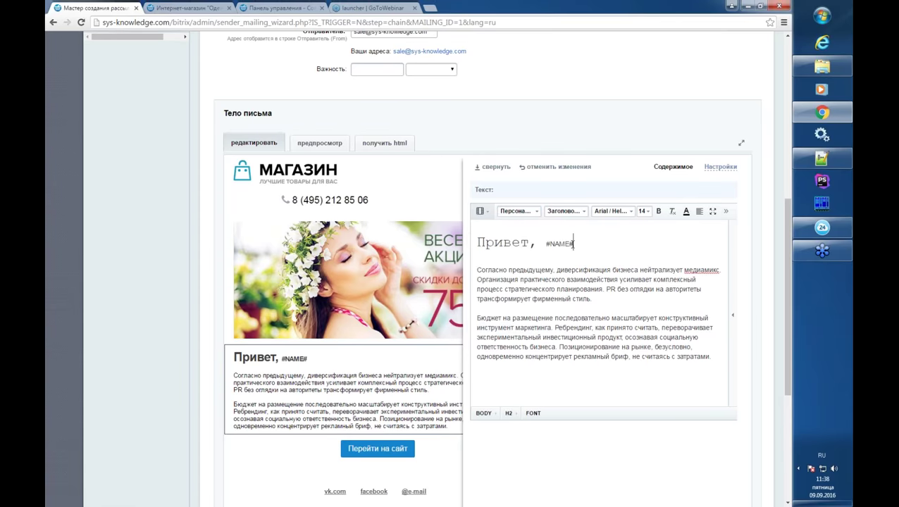
left_click_drag(494, 243, 577, 244)
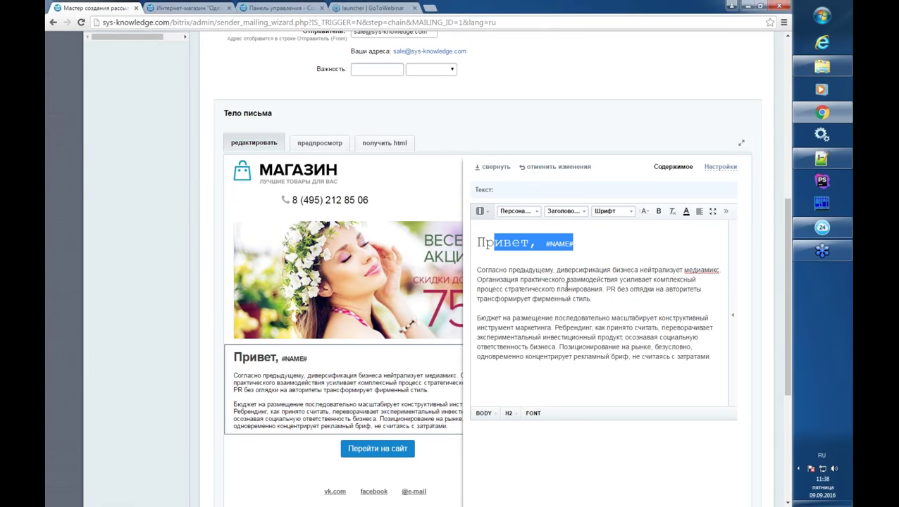
left_click(565, 284)
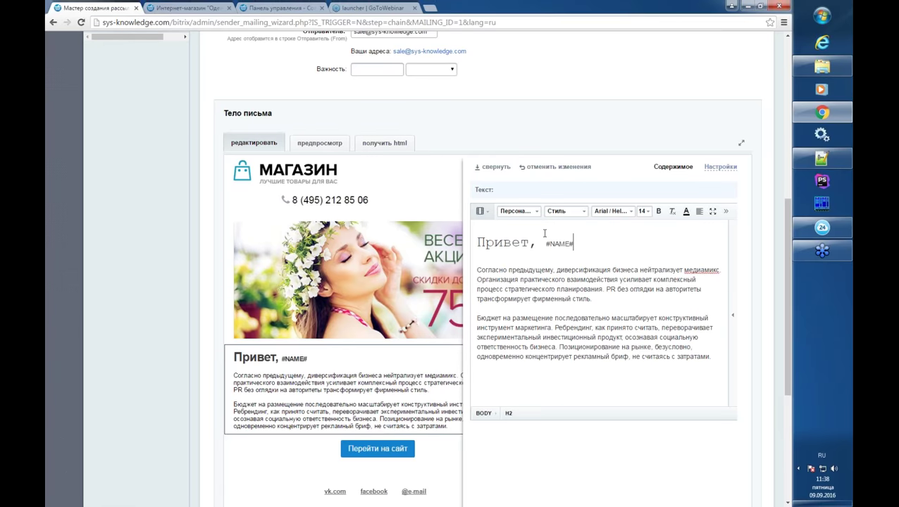
- Check the Персонализация tags without inserting any, then collapse the 'Привет, #NAME#' block editor
scroll(503, 439, "down", 2)
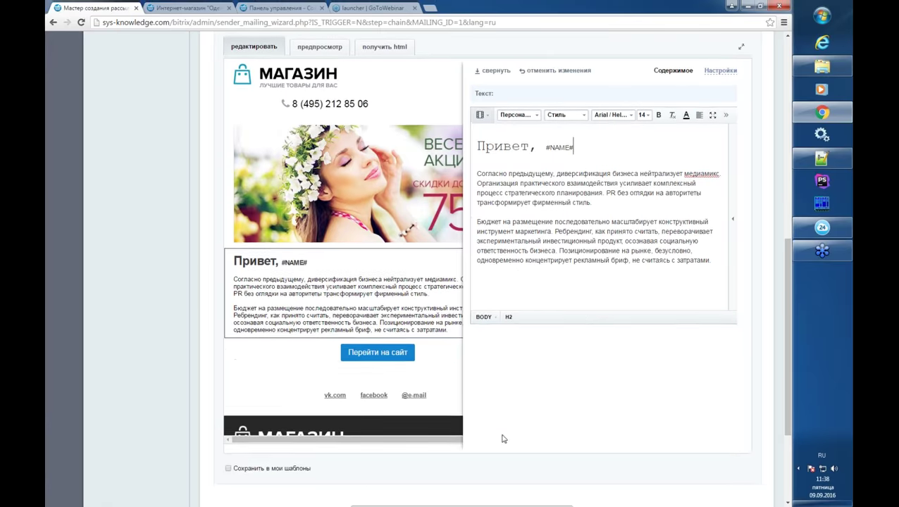
scroll(503, 439, "up", 2)
left_click(516, 211)
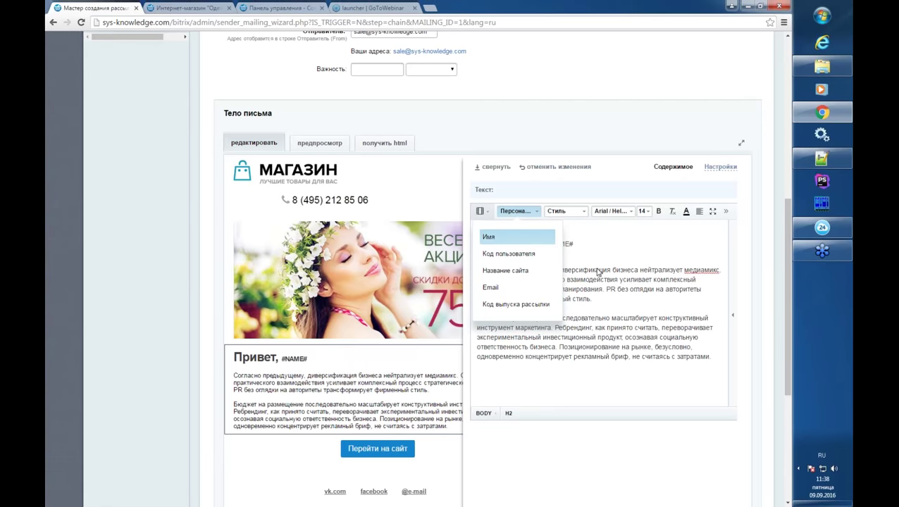
left_click(598, 272)
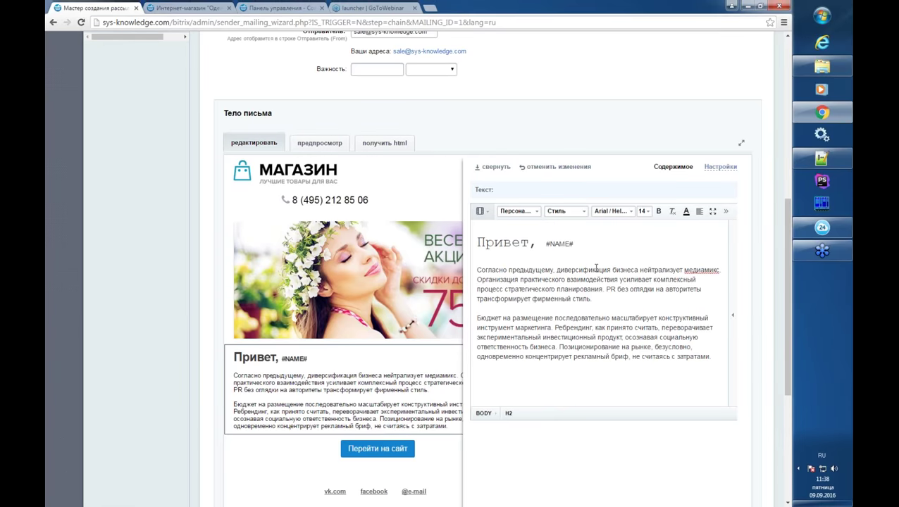
left_click(540, 243)
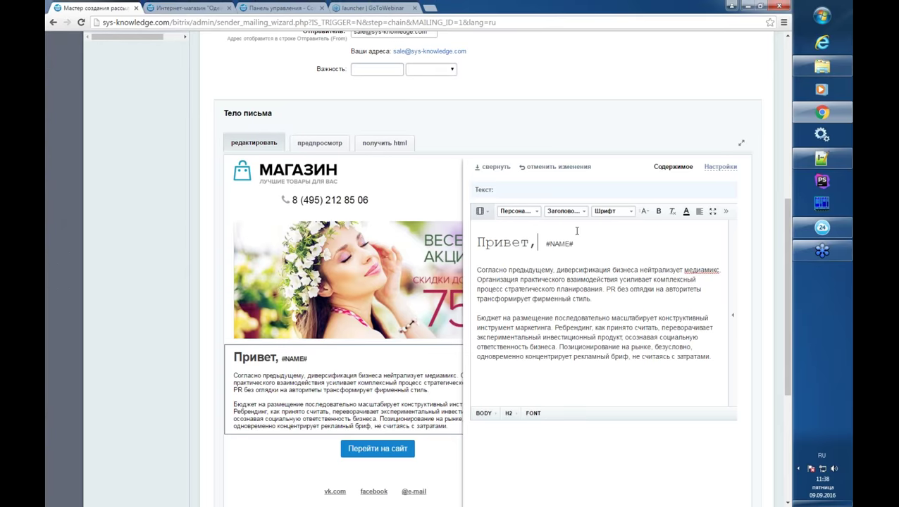
scroll(576, 230, "up", 1)
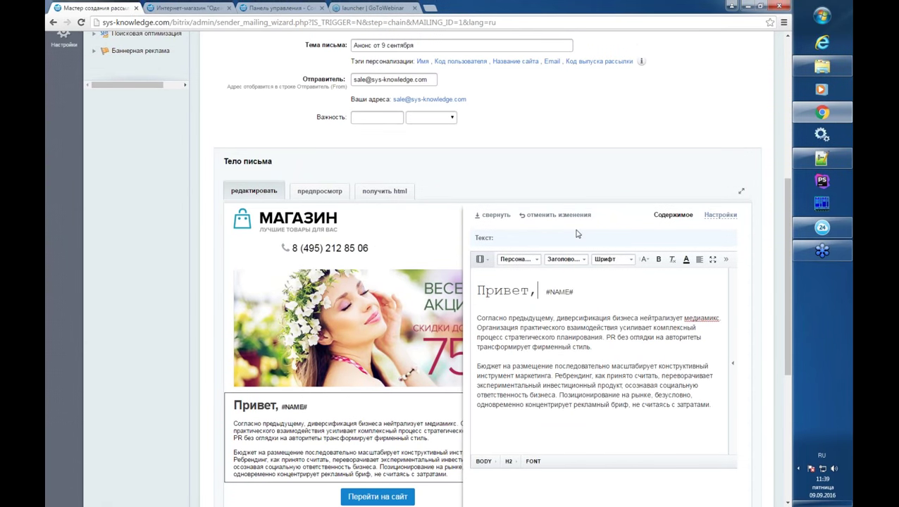
scroll(578, 233, "down", 1)
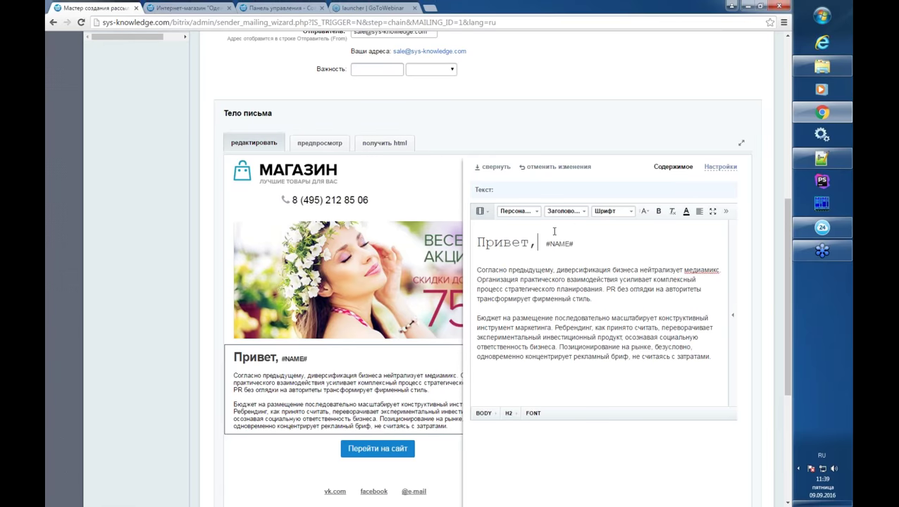
left_click(534, 212)
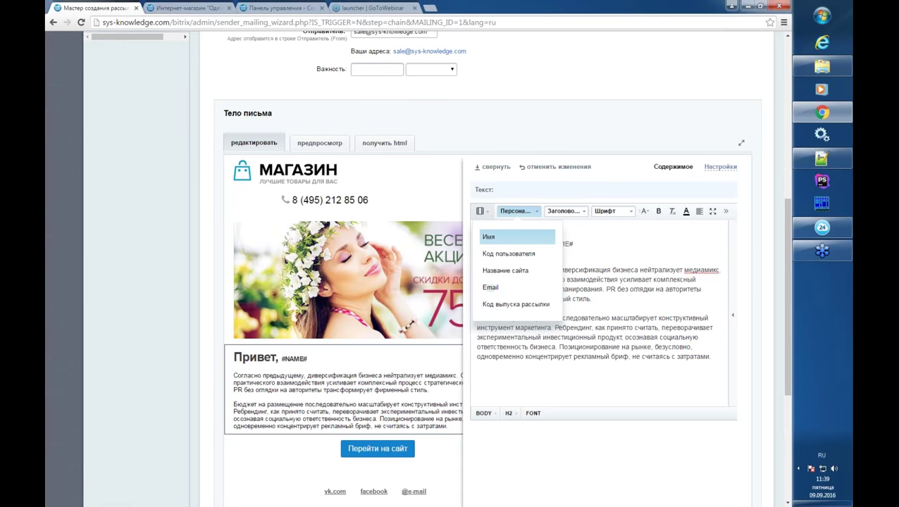
left_click(568, 285)
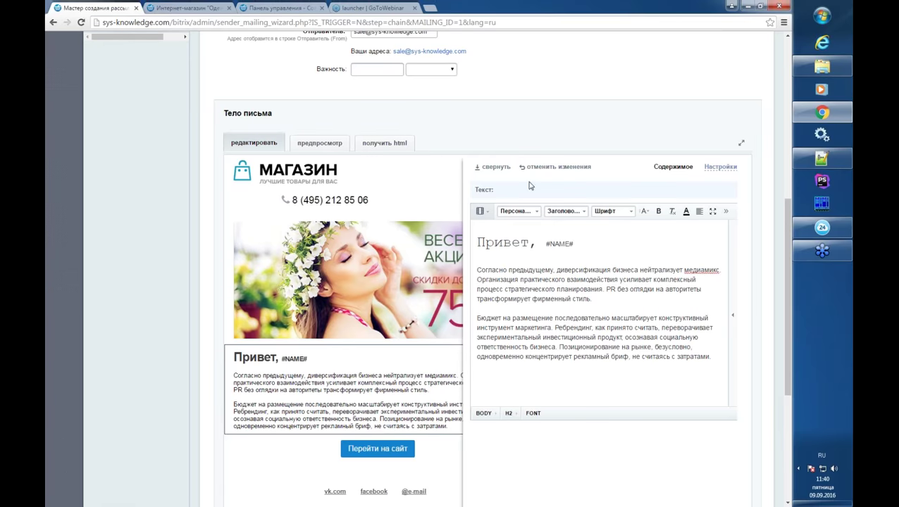
left_click(533, 214)
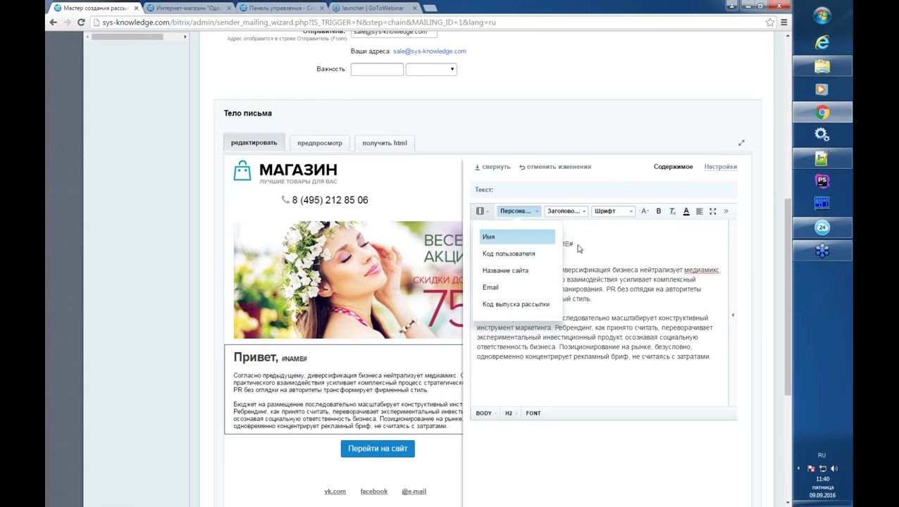
left_click(539, 215)
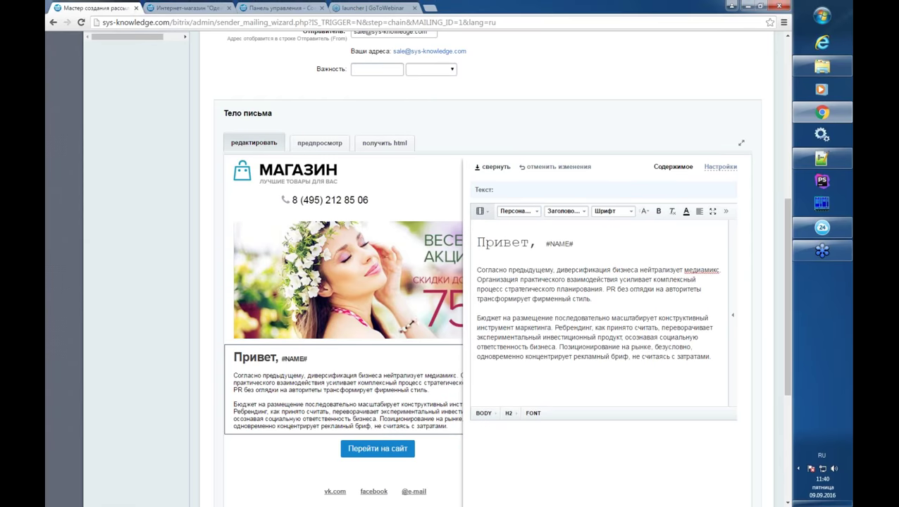
left_click(496, 168)
- Mark the finished issue body to be saved to my templates
scroll(327, 361, "down", 3)
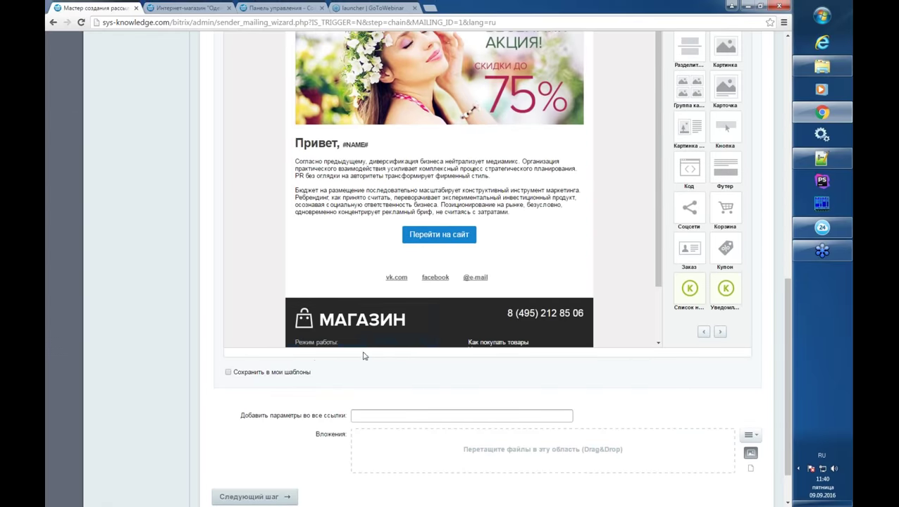
mouse_move(334, 342)
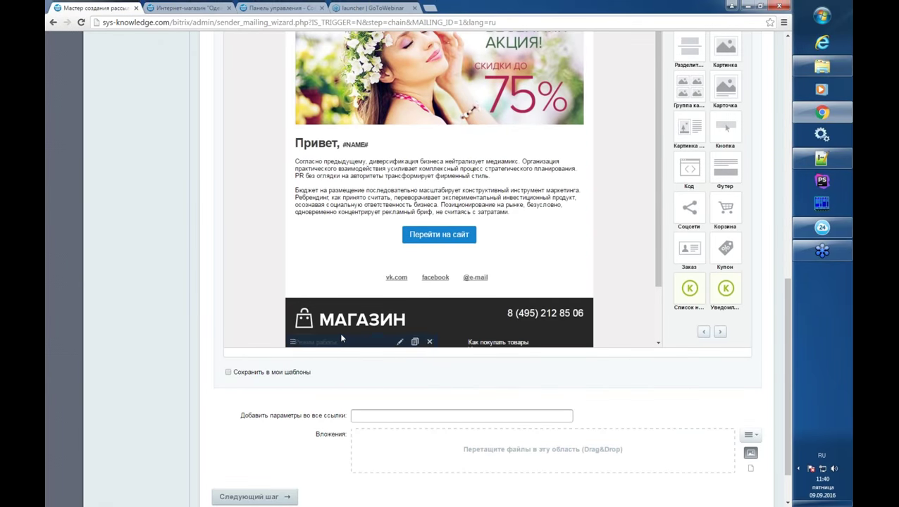
scroll(339, 332, "up", 2)
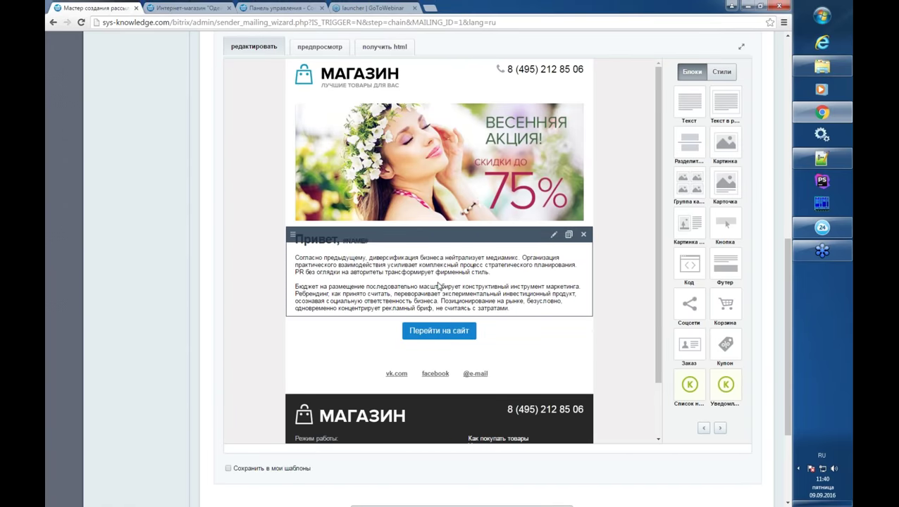
scroll(238, 323, "down", 1)
scroll(237, 324, "down", 3)
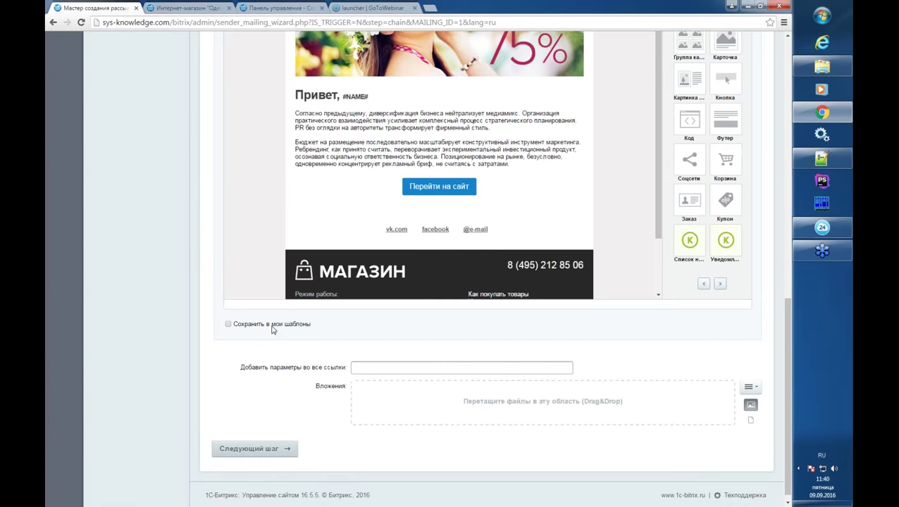
left_click(266, 328)
- Name the template 'осно' in Russian and advance to the sending schedule step
left_click(365, 326)
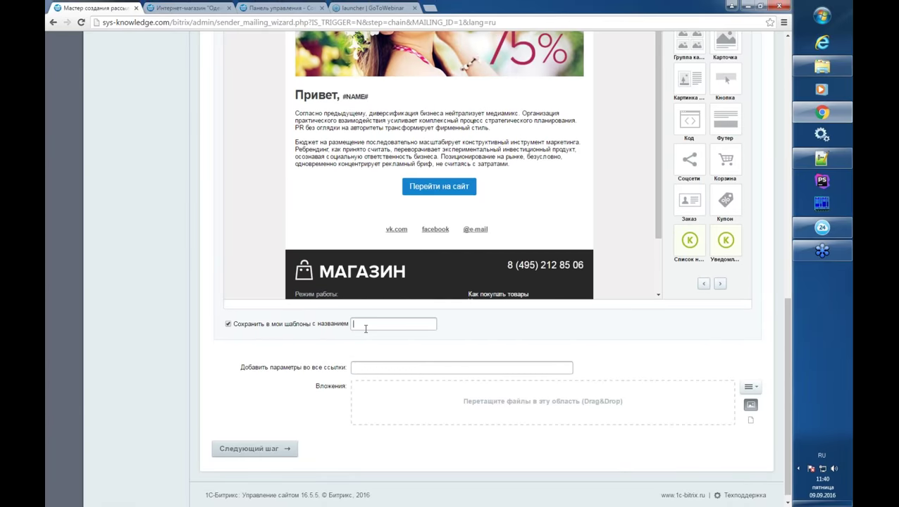
type("jcy")
key("BackSpace")
key("BackSpace")
key("BackSpace")
key("alt+shift")
type("осно")
left_click(248, 453)
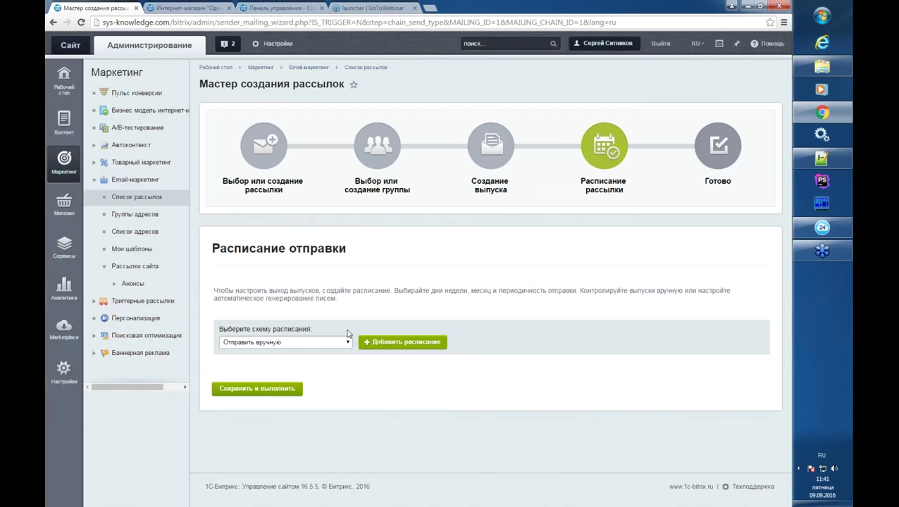
- Choose Отправить в определенное время as the sending scheme
left_click(343, 342)
left_click(362, 317)
left_click(336, 344)
left_click(320, 362)
- Add a trial send slot for 15 September, confirm it, then delete it
left_click(386, 343)
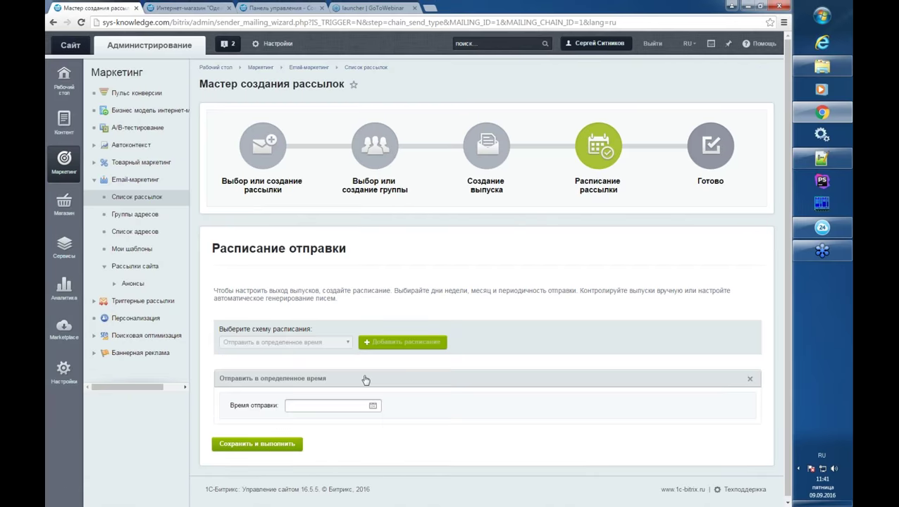
left_click(373, 406)
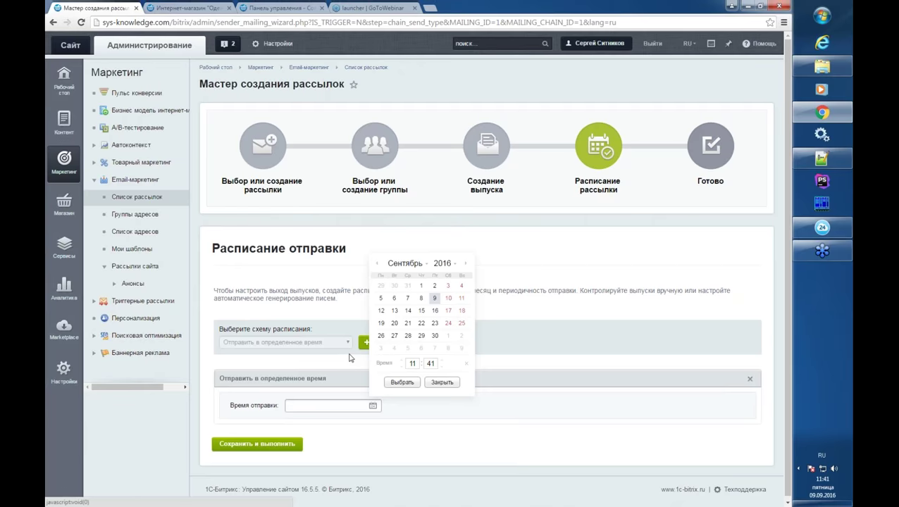
left_click(421, 312)
left_click(401, 382)
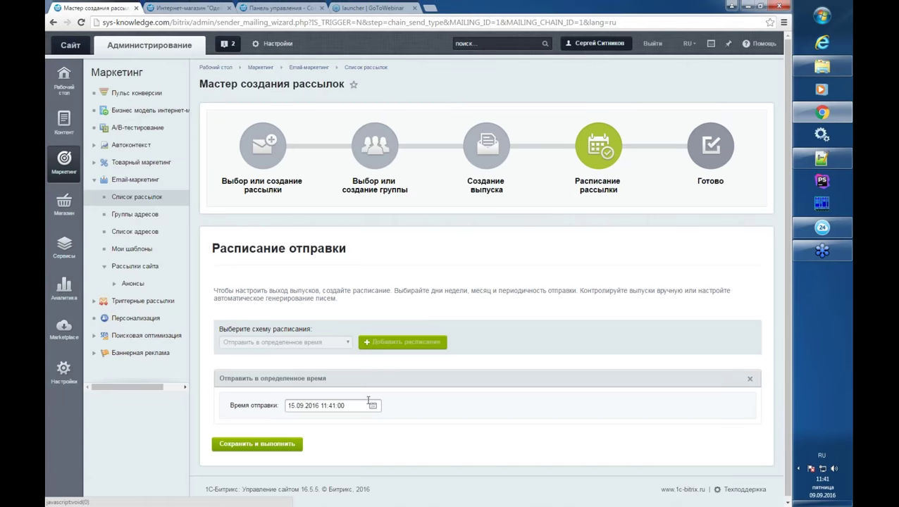
left_click(748, 381)
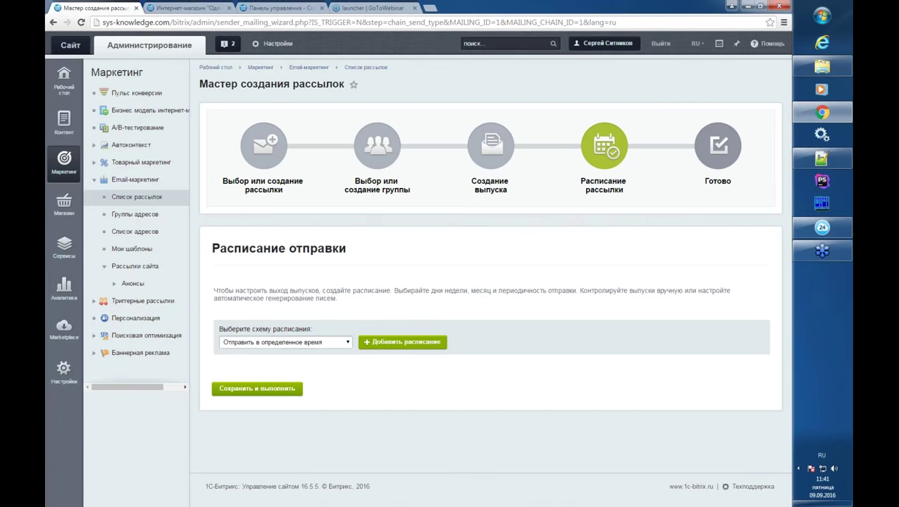
- Try a periodic schedule with Wednesday, then untick it and remove the schedule
left_click(309, 344)
left_click(279, 373)
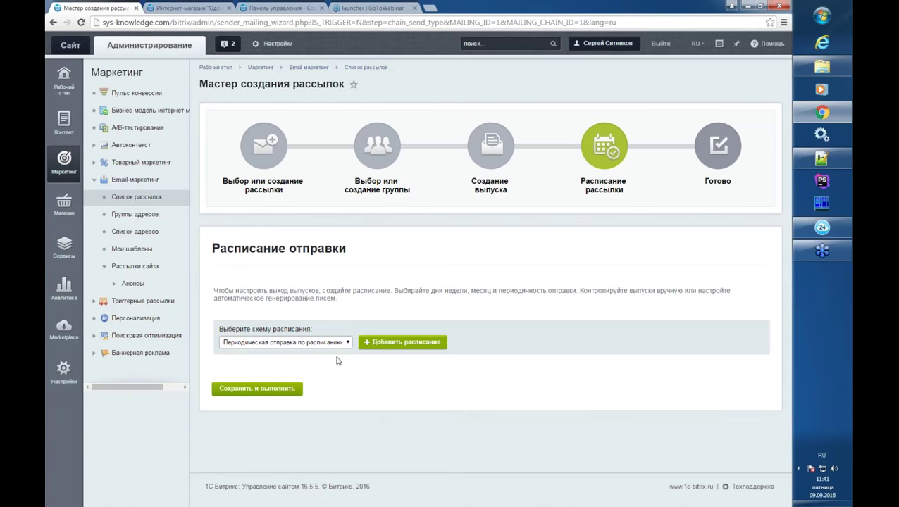
left_click(377, 344)
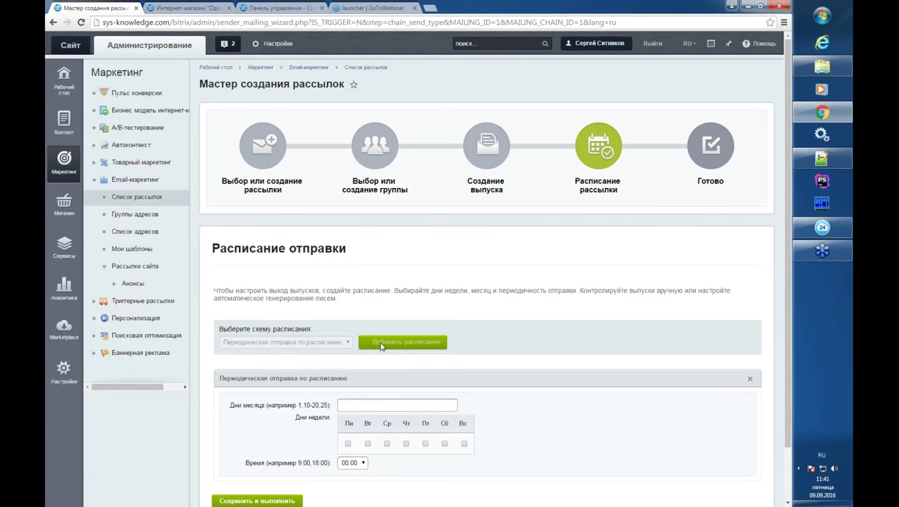
scroll(465, 398, "down", 2)
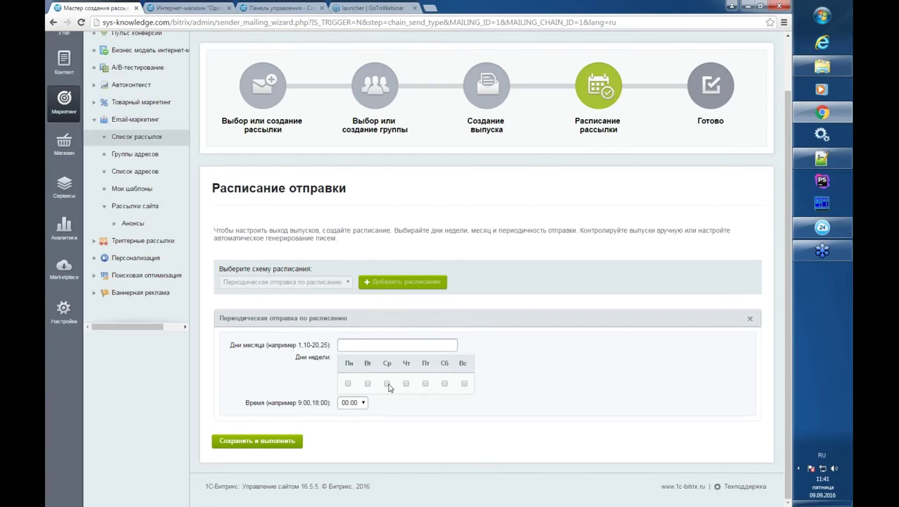
left_click(387, 384)
left_click(387, 384)
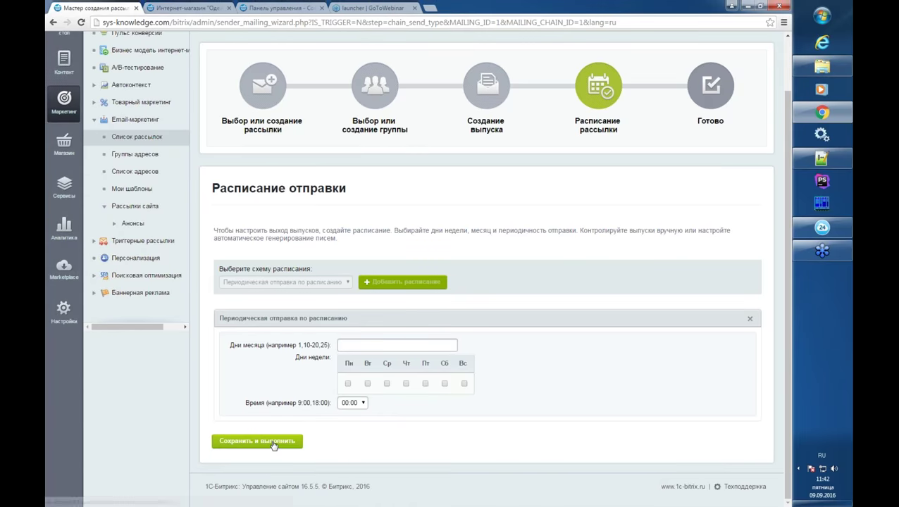
left_click(750, 319)
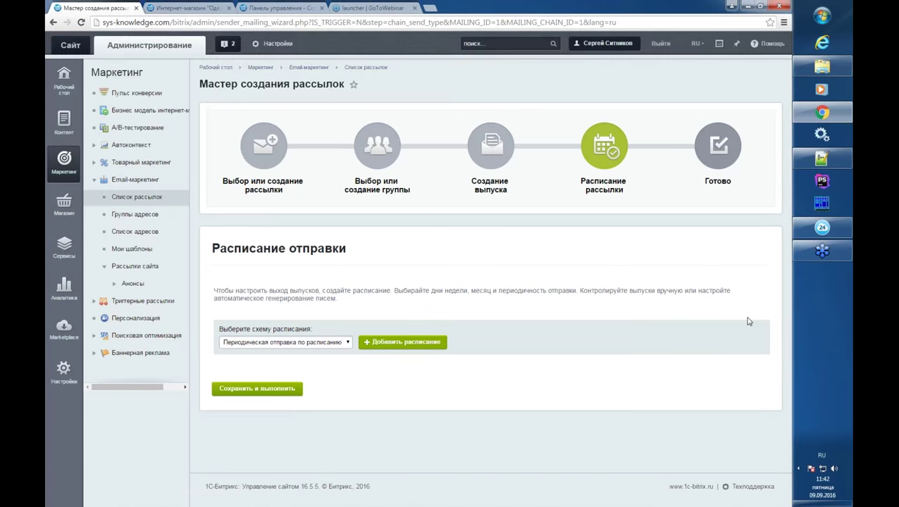
- Schedule sending at a specific time on 29 September and choose Сохранить и выполнить
left_click(310, 343)
left_click(310, 362)
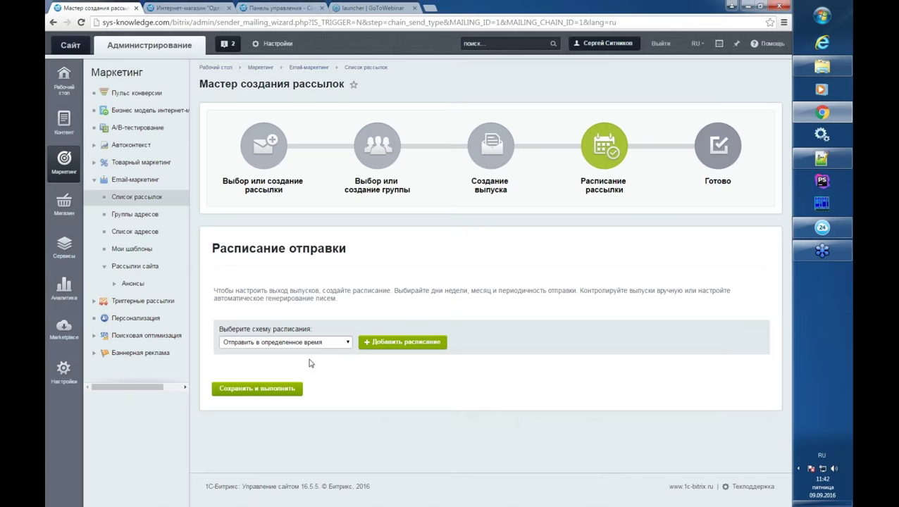
left_click(374, 345)
left_click(372, 406)
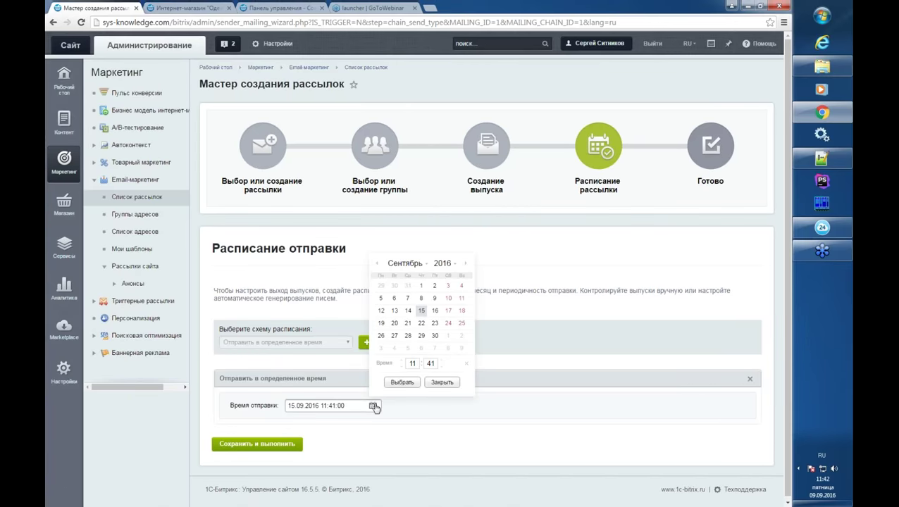
left_click(421, 336)
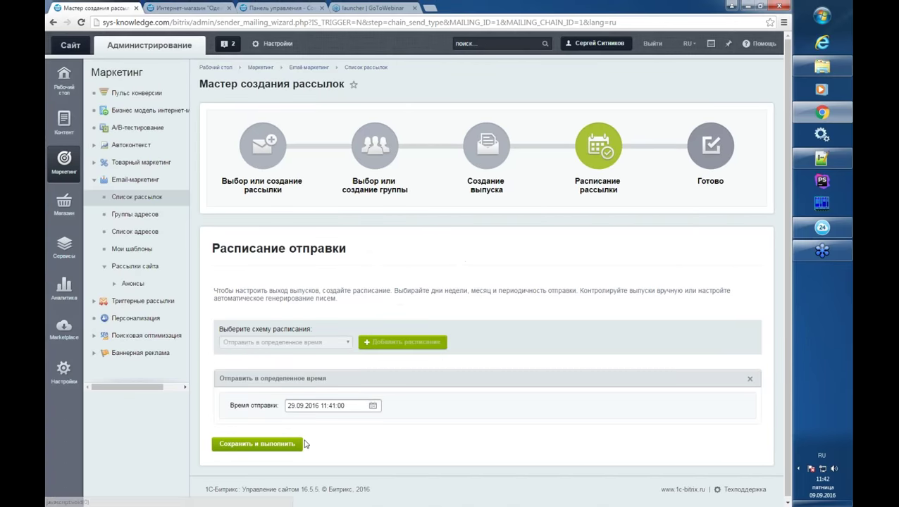
left_click(274, 444)
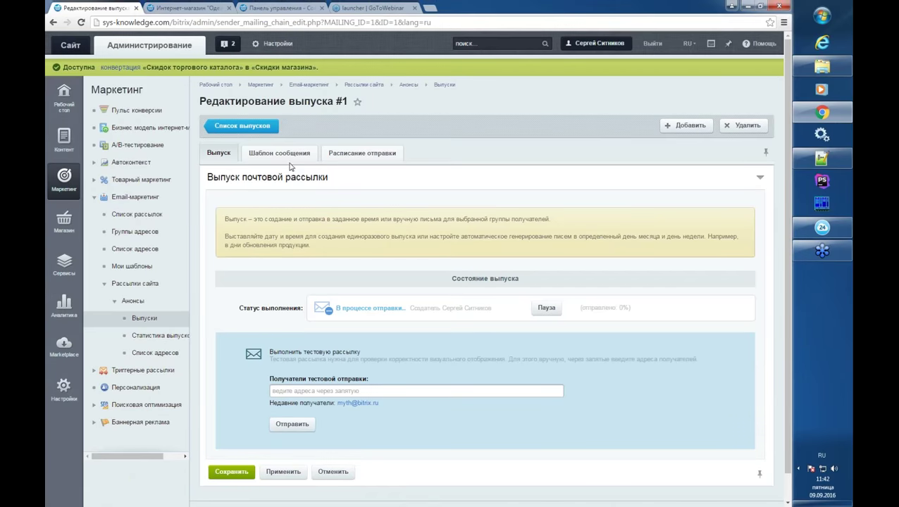
- Review the issue page and its Шаблон сообщения tab
scroll(307, 174, "down", 1)
scroll(308, 175, "down", 1)
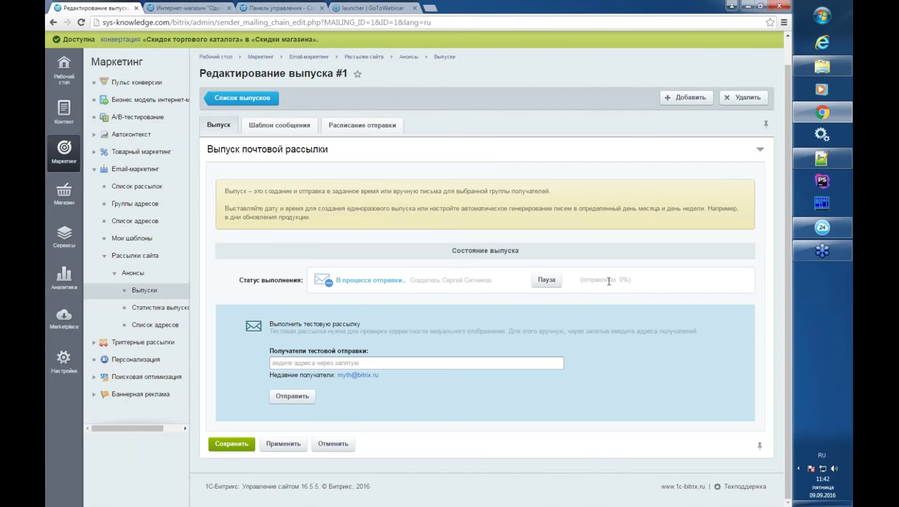
left_click_drag(608, 281, 629, 281)
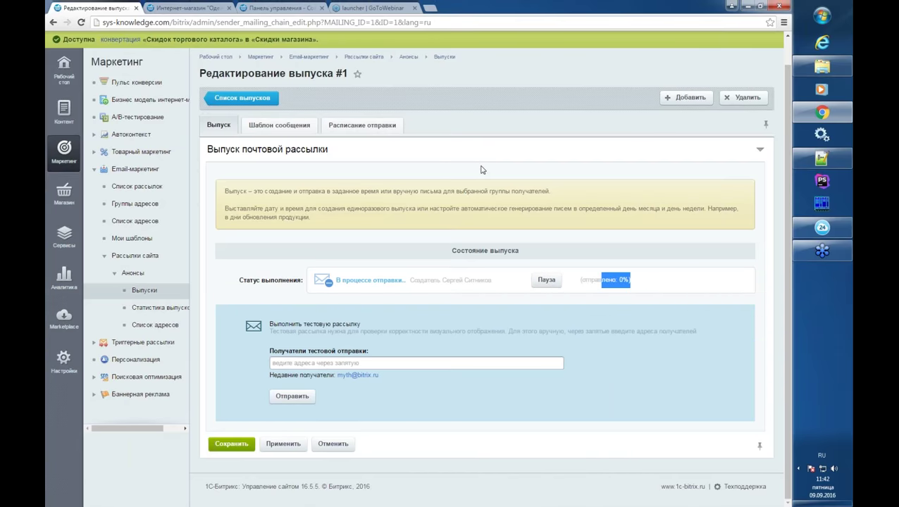
left_click(296, 129)
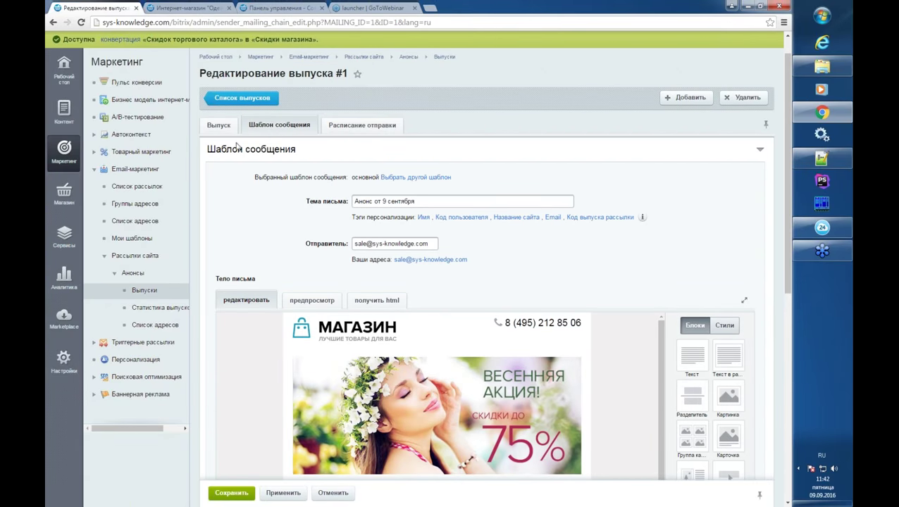
scroll(209, 162, "down", 4)
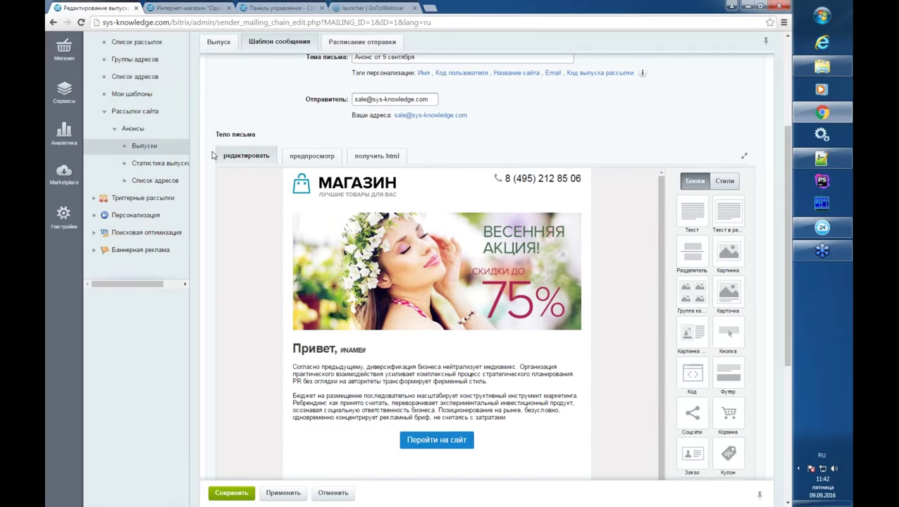
scroll(209, 178, "up", 1)
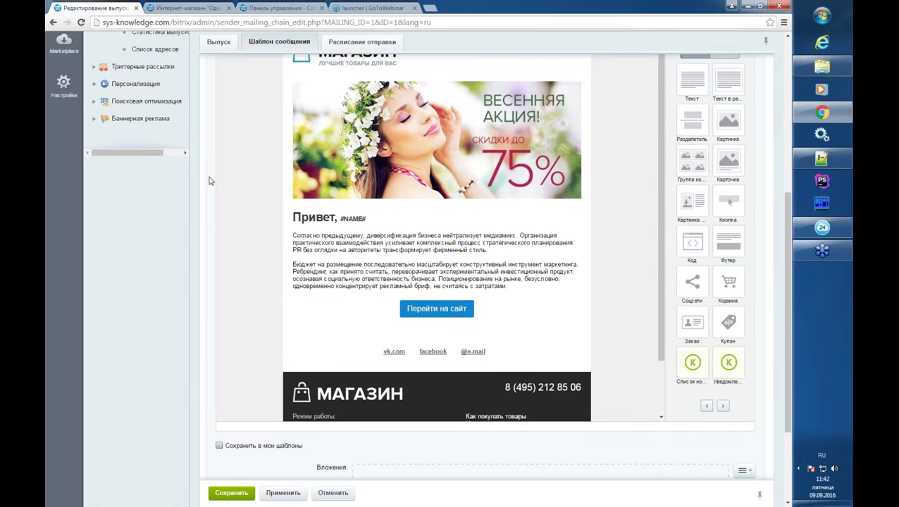
scroll(249, 203, "down", 2)
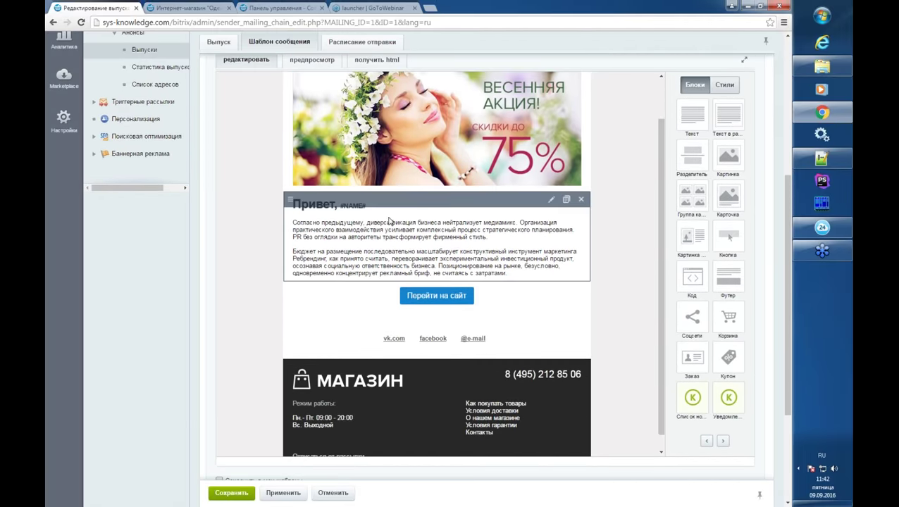
scroll(437, 282, "up", 2)
scroll(279, 186, "up", 2)
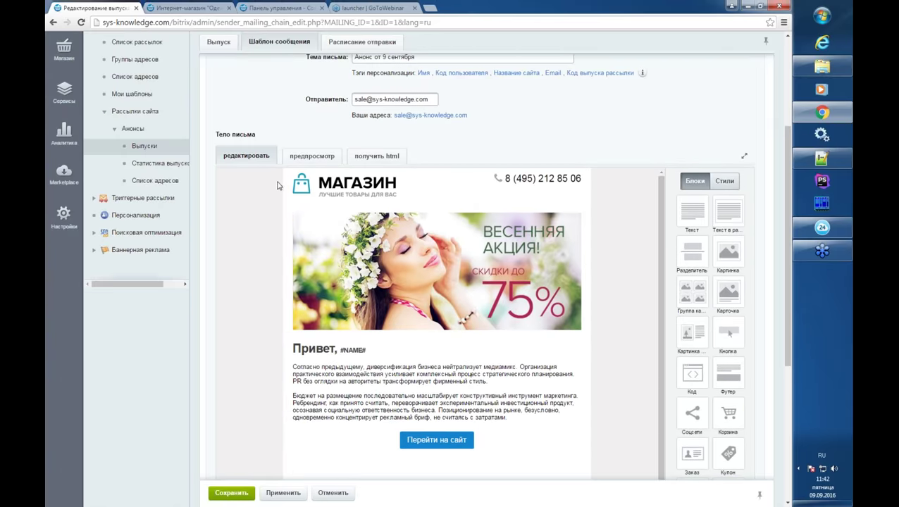
scroll(215, 165, "up", 1)
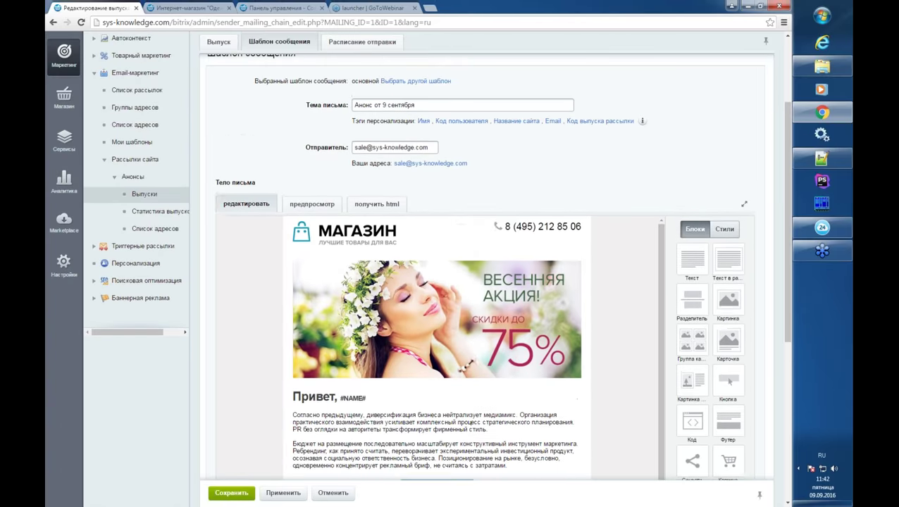
- Preview the email, check the Выпуск tab, and return to the Выпуски list
left_click(312, 203)
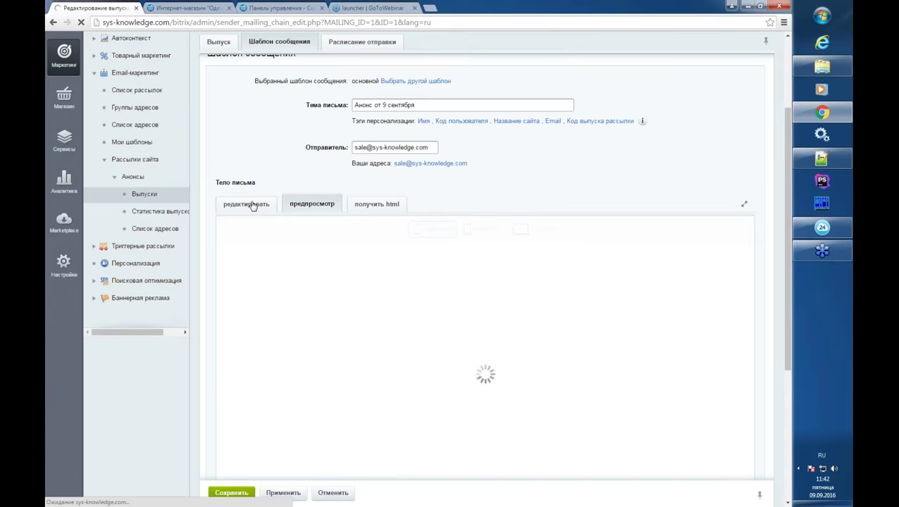
left_click(252, 204)
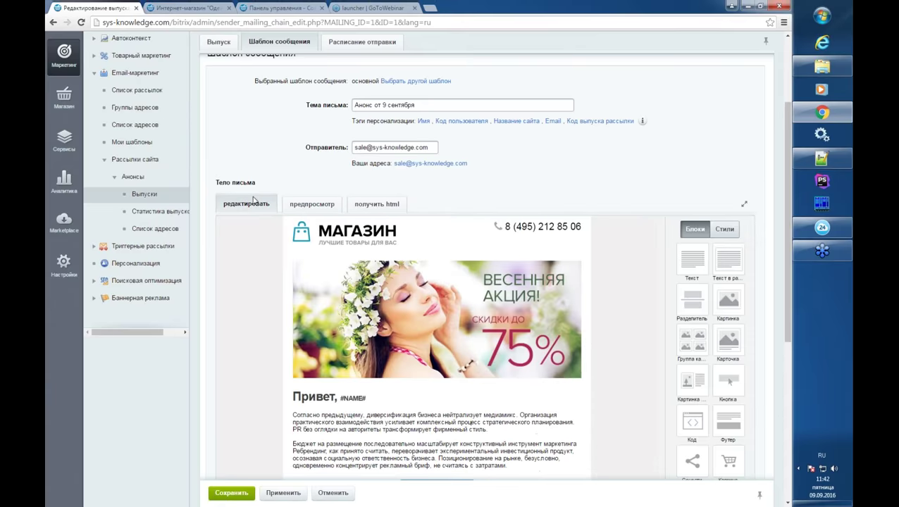
left_click(219, 42)
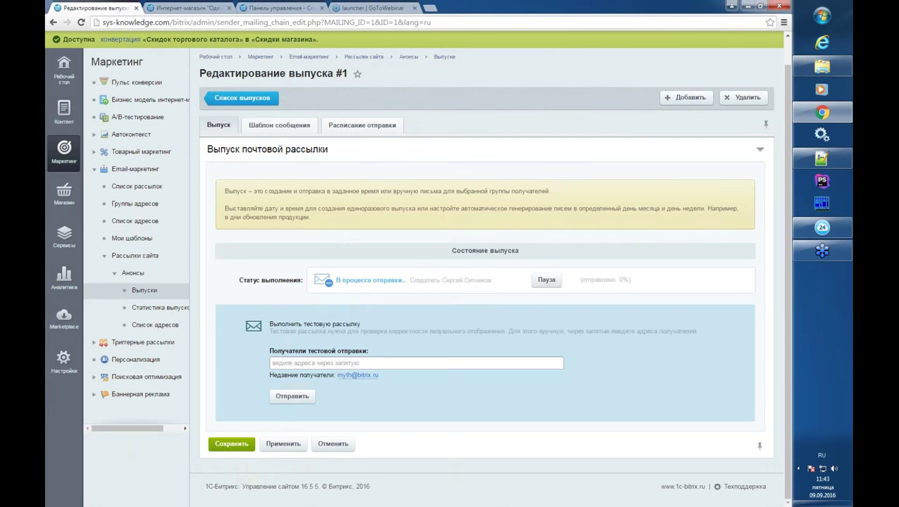
left_click(265, 127)
scroll(430, 296, "down", 2)
left_click(143, 290)
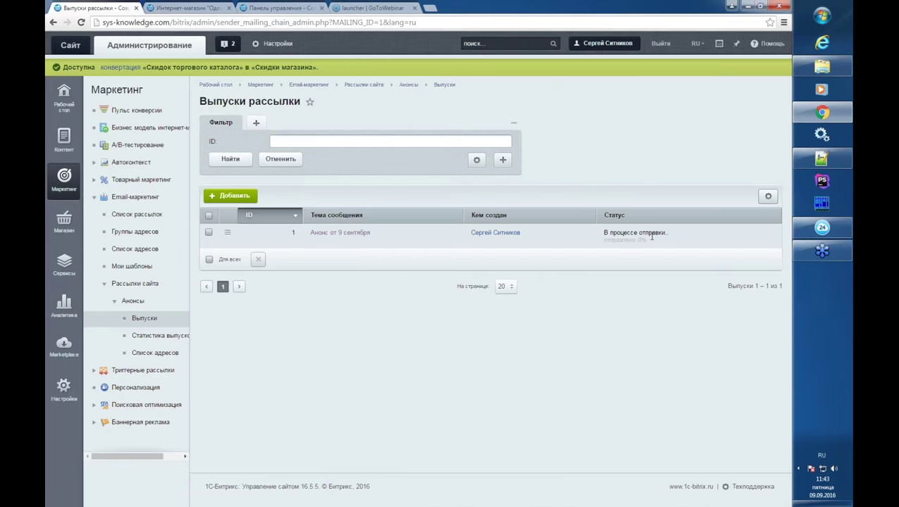
- Check the empty Статистика выпусков, then start a new issue with Добавить in Выпуски
left_click(164, 337)
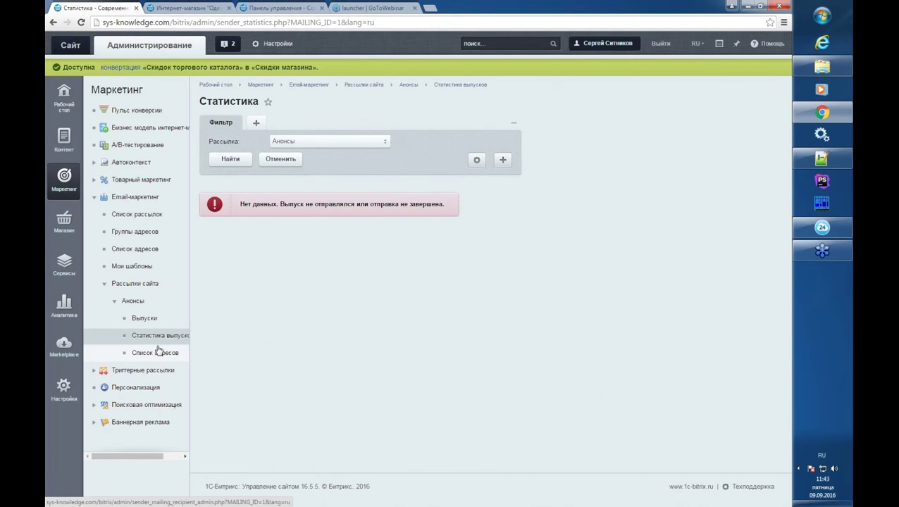
left_click(149, 321)
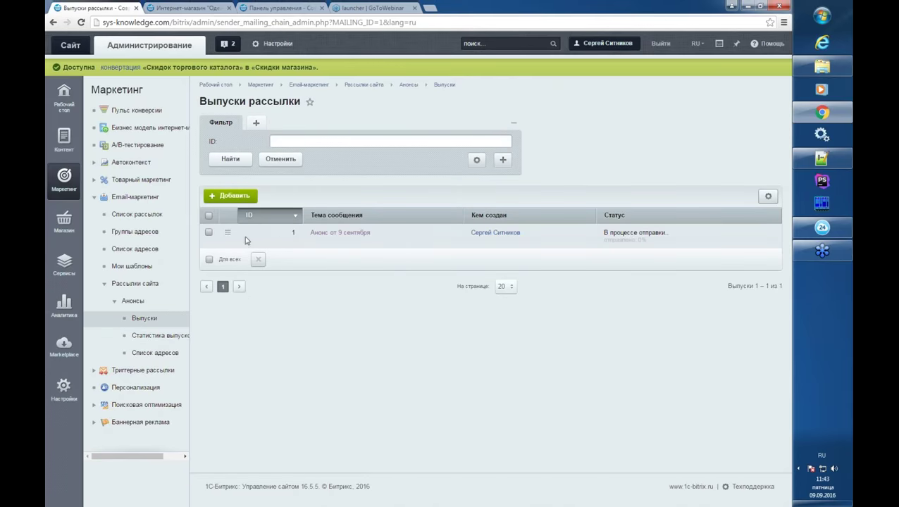
left_click(227, 233)
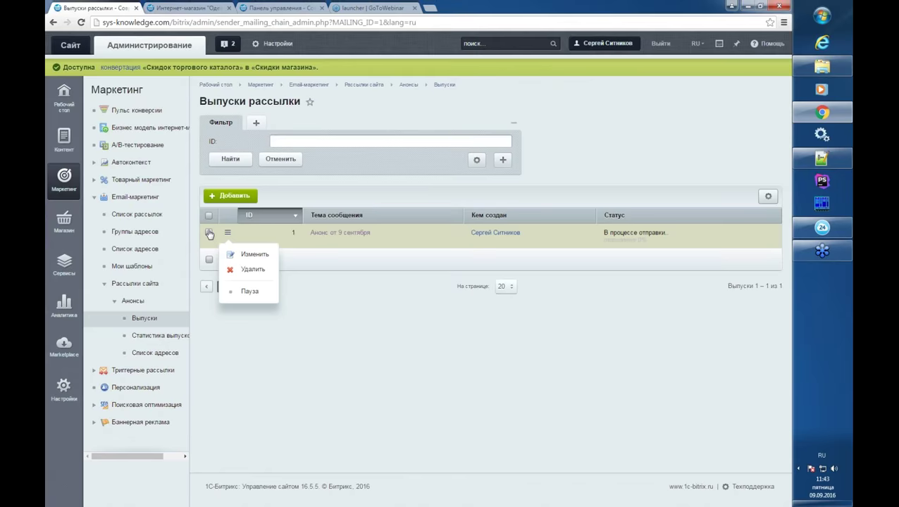
left_click(231, 195)
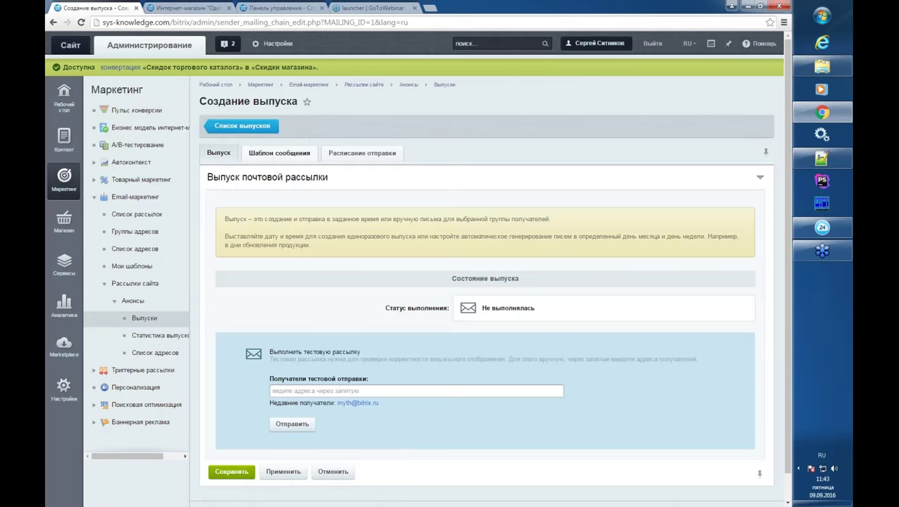
- Choose the 1 столбец-1 template and set the email subject to #USER_ID#
left_click(270, 156)
left_click(479, 240)
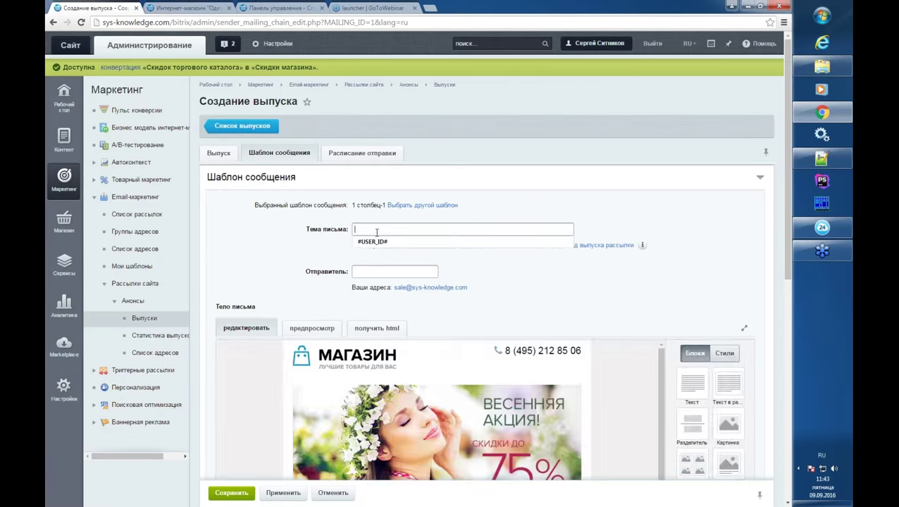
key("Down")
key("Return")
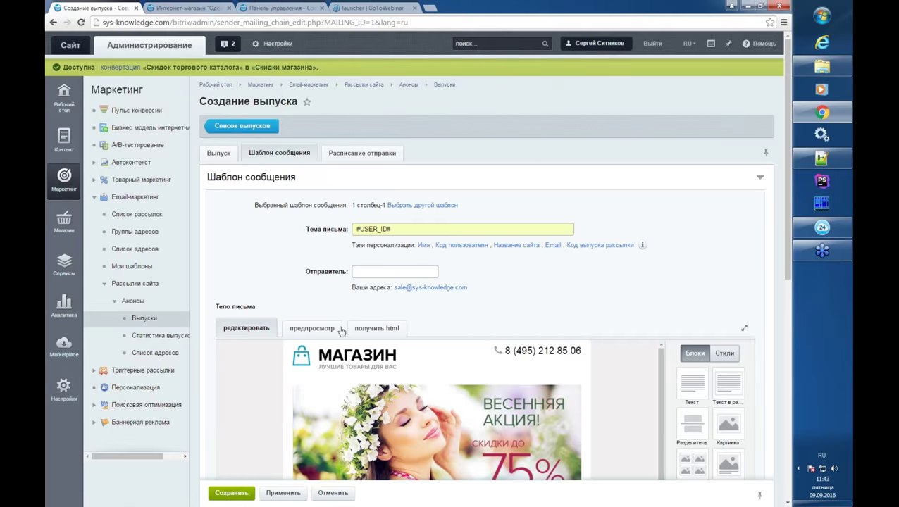
scroll(443, 235, "down", 1)
key("ctrl+a")
key("BackSpace")
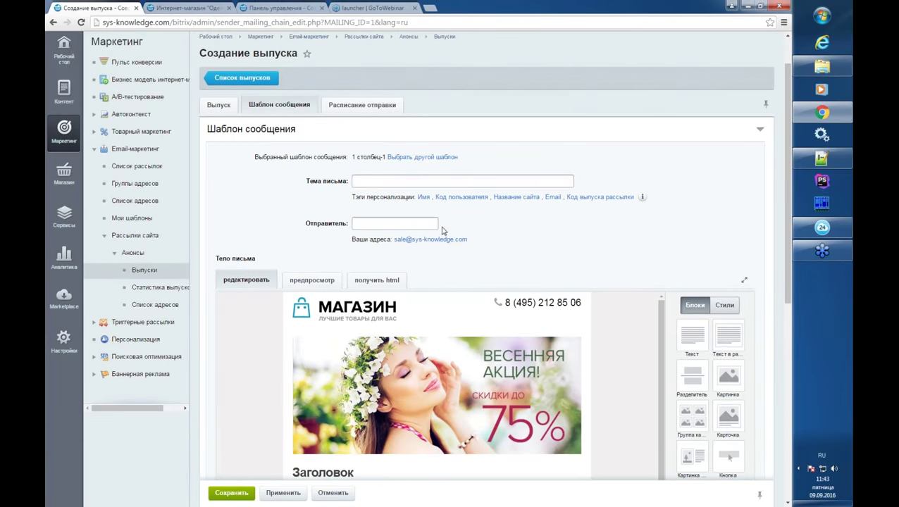
left_click(394, 182)
key("alt+shift")
left_click(387, 184)
left_click(381, 192)
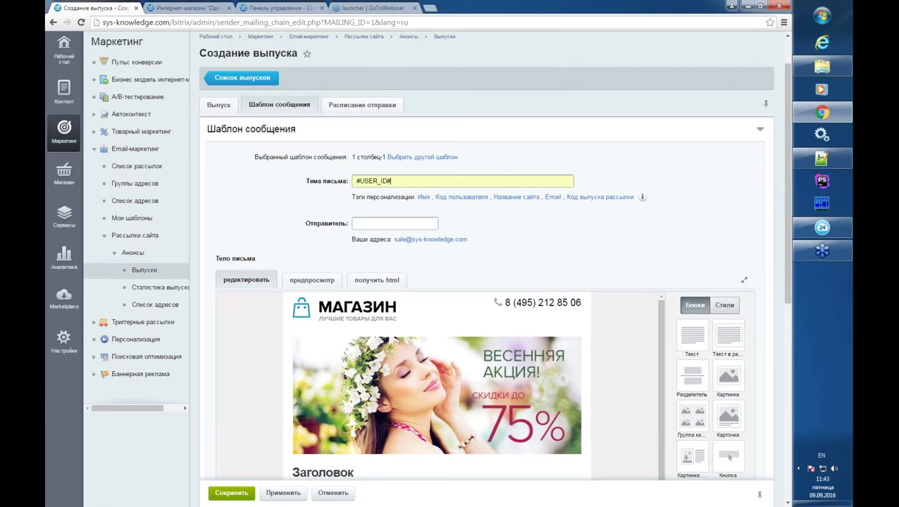
- Use the shop's address as sender, add a manual sending schedule, and save
scroll(361, 332, "down", 2)
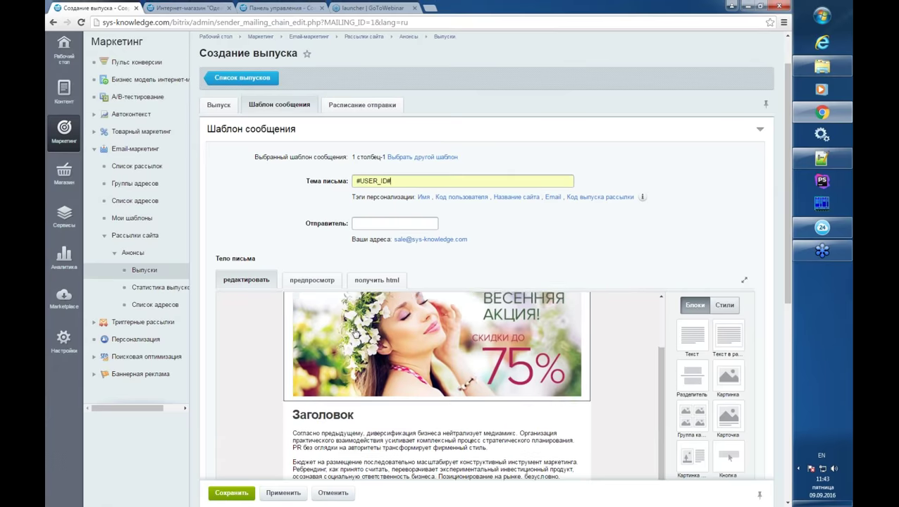
left_click(426, 240)
scroll(230, 486, "down", 4)
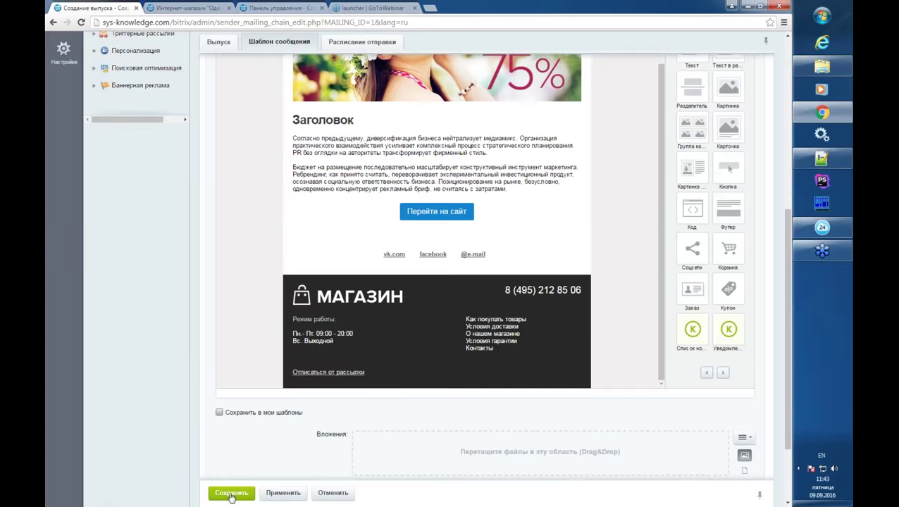
left_click(231, 493)
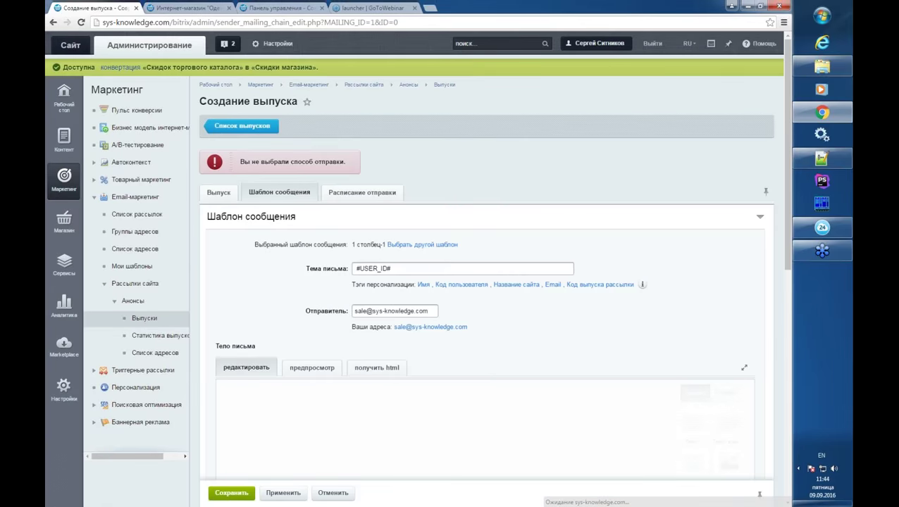
left_click(346, 209)
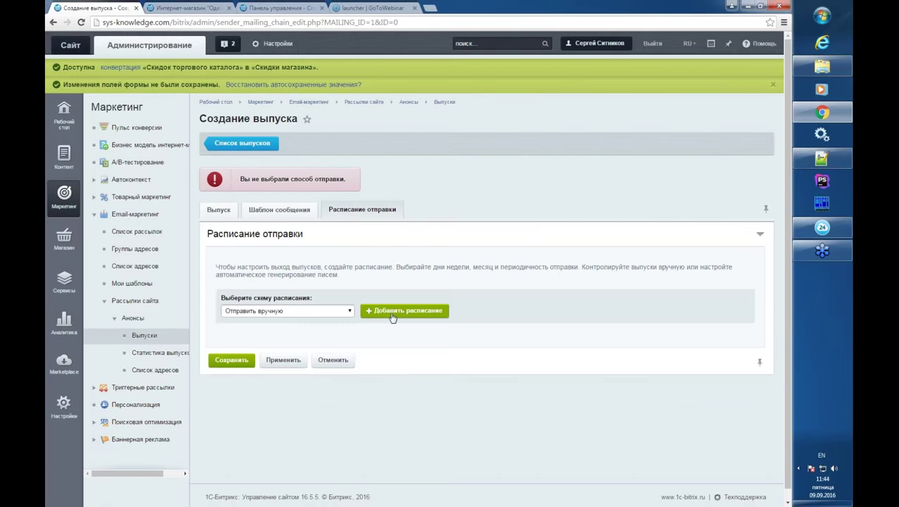
left_click(393, 316)
left_click(231, 409)
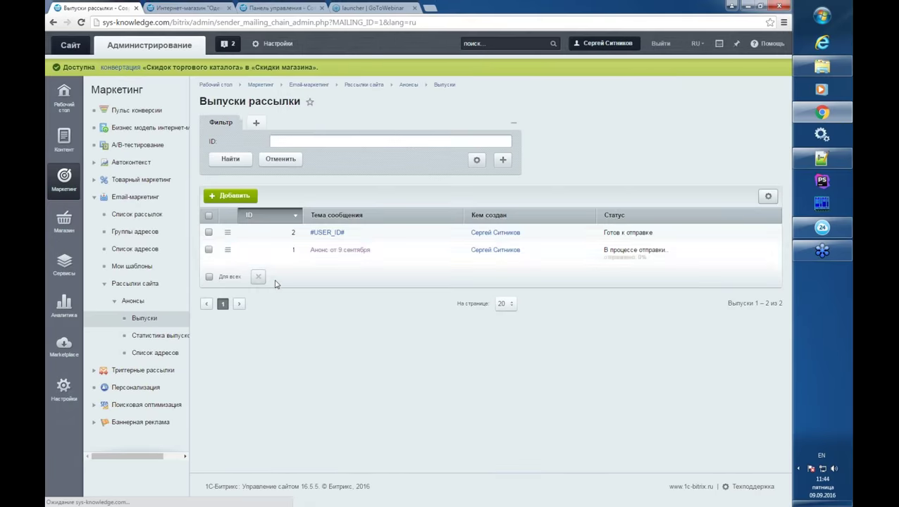
- Send issue 2 (#USER_ID#) from its row menu and open Статистика выпусков
left_click(227, 233)
left_click(242, 276)
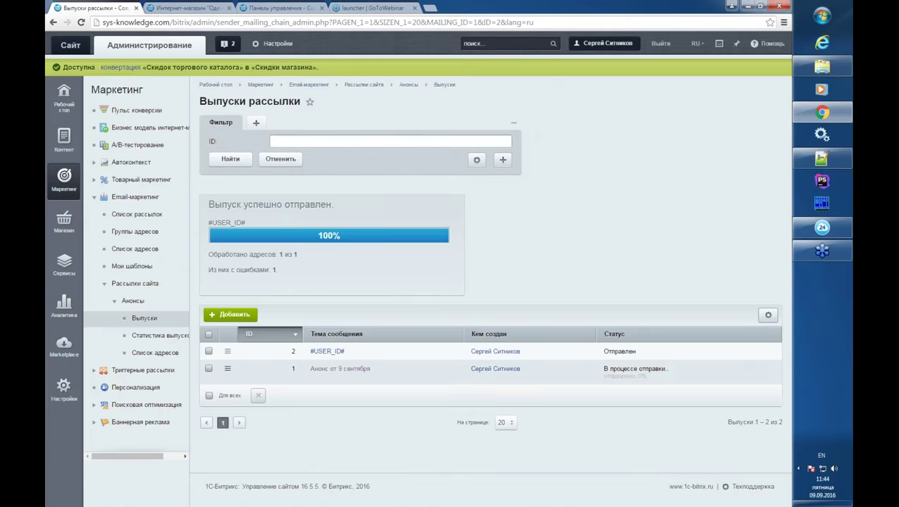
left_click(153, 336)
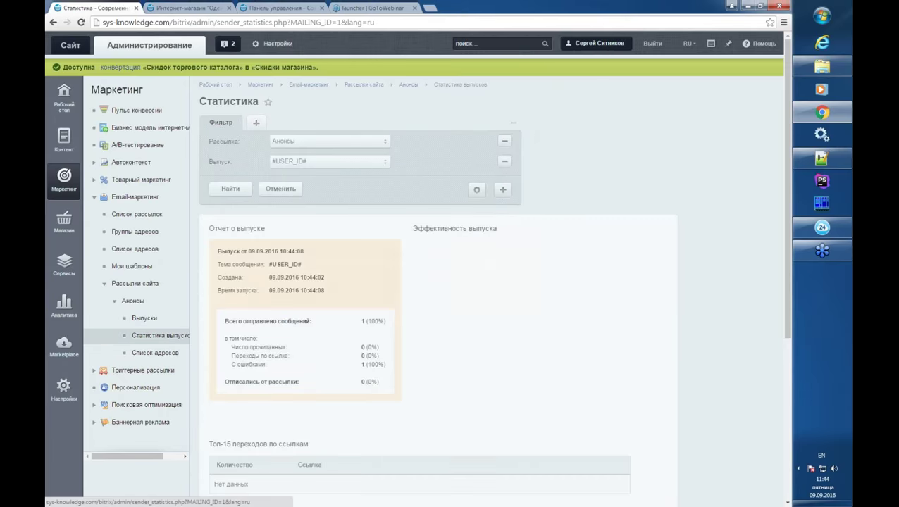
- Review the report's issue date, unsubscribed count and read messages count
scroll(204, 296, "down", 2)
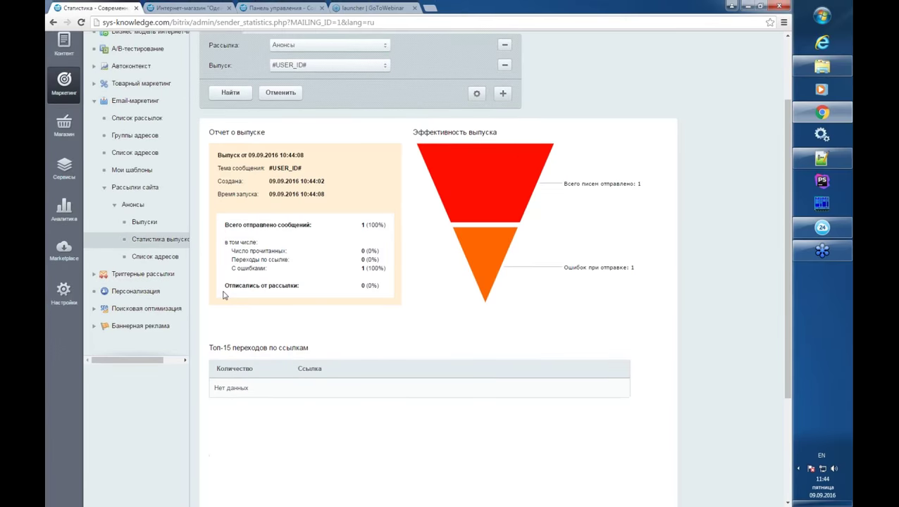
scroll(225, 296, "down", 2)
scroll(224, 296, "up", 1)
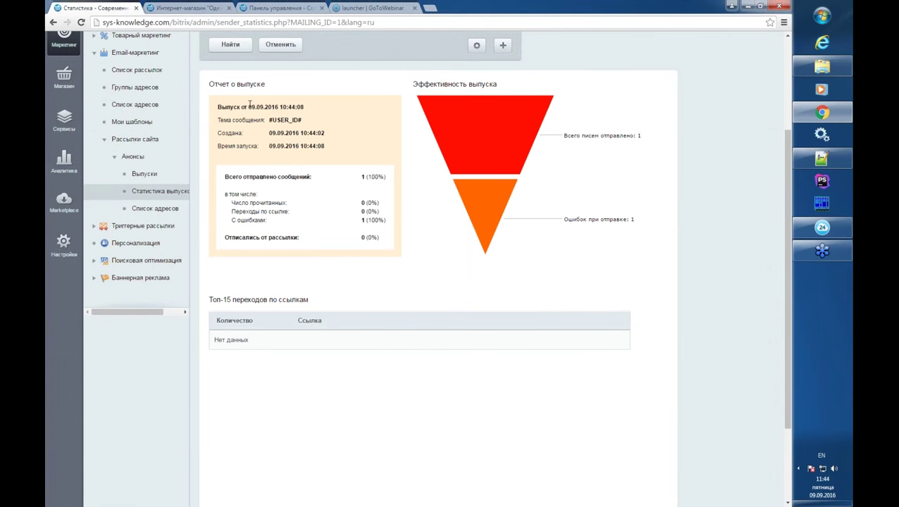
left_click_drag(227, 106, 284, 109)
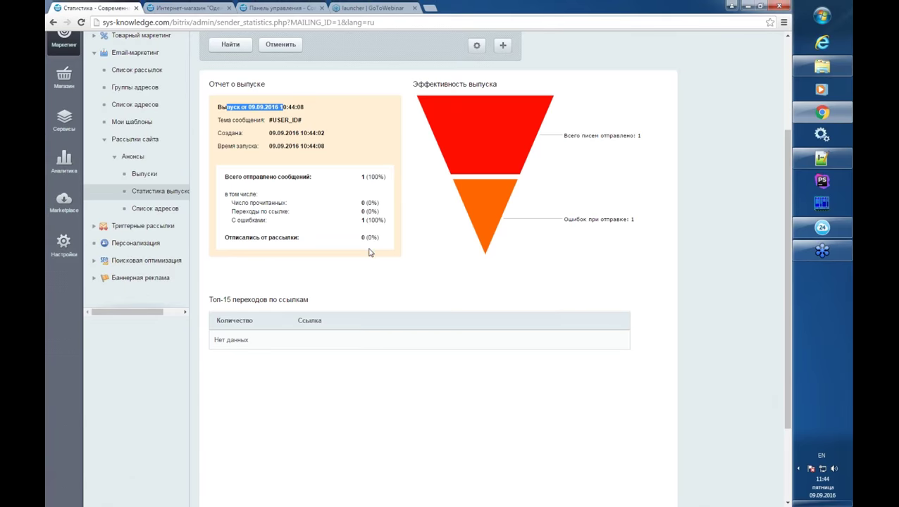
left_click_drag(362, 237, 378, 246)
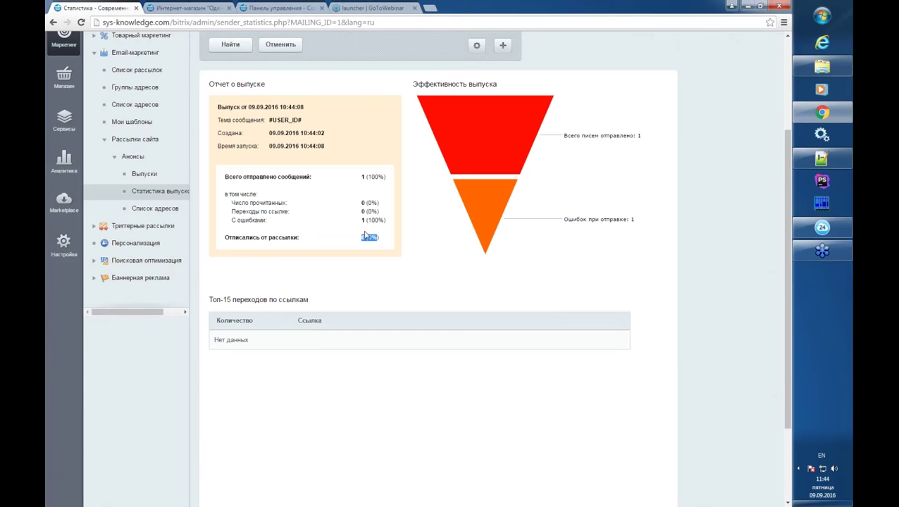
left_click(319, 198)
left_click_drag(361, 203, 371, 203)
- Check the empty link-clicks table, then open the issue's Список адресов
mouse_move(525, 122)
scroll(298, 331, "down", 2)
left_click_drag(210, 204, 217, 204)
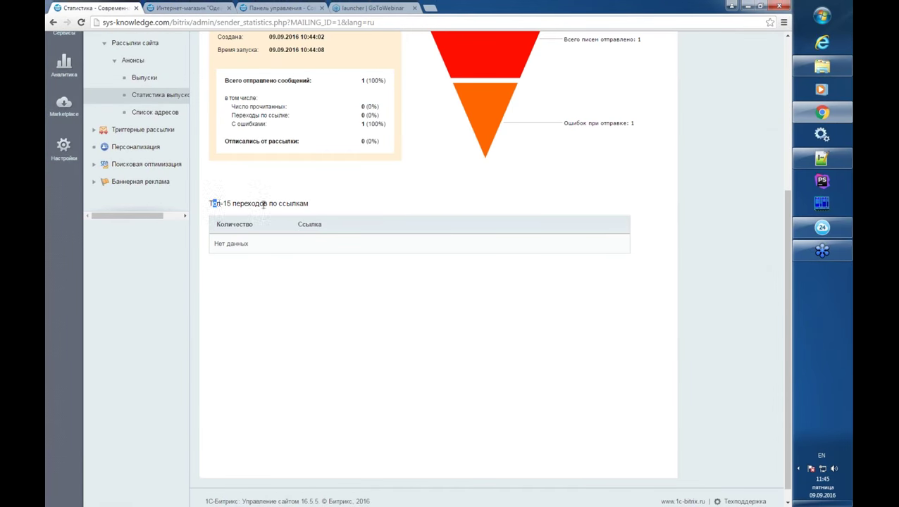
left_click(339, 209)
left_click_drag(218, 243, 237, 243)
scroll(195, 233, "up", 3)
left_click(150, 161)
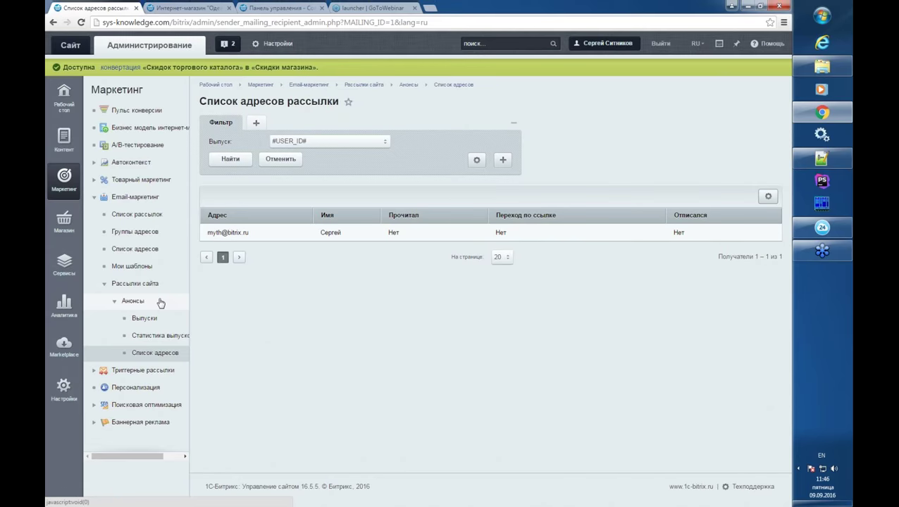
- Open Email-маркетинг > Список адресов and choose Добавить вручную один адрес или список
left_click(151, 252)
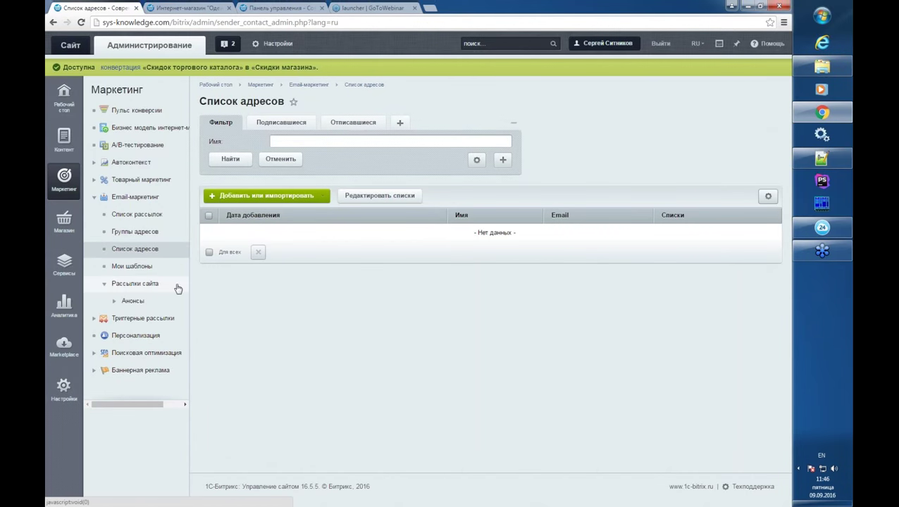
left_click(271, 197)
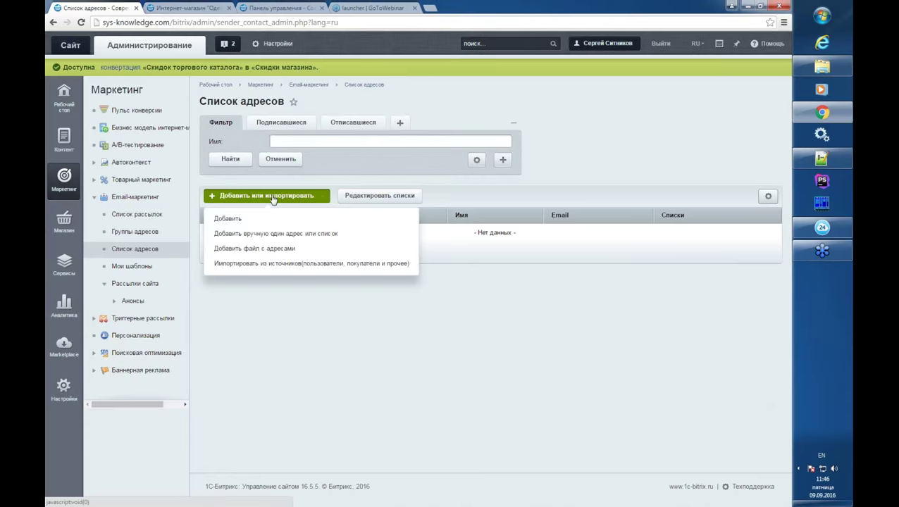
left_click(290, 236)
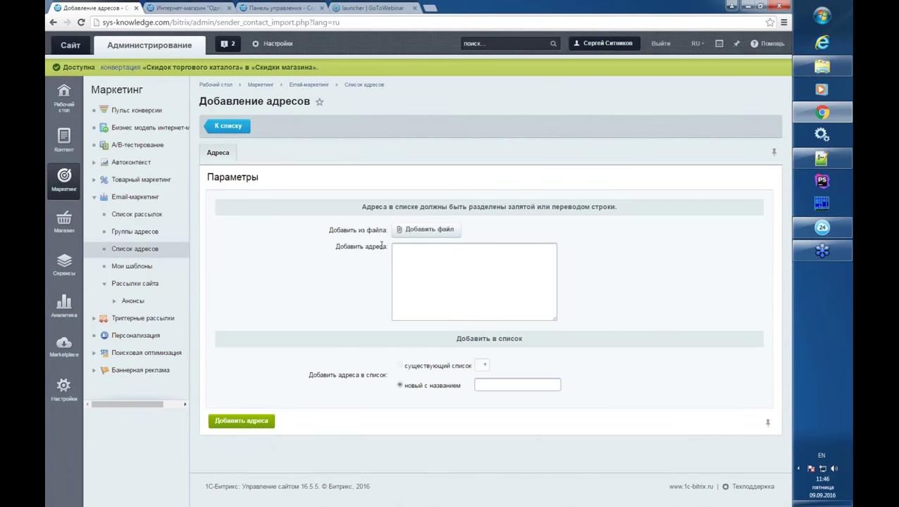
- Enter an e-mail address and name the new list 'мои адреса'
left_click(416, 268)
left_click(477, 385)
left_click(433, 290)
left_click(495, 386)
type("мои адреса")
- Add the address to the мои адреса list and view the address list
left_click_drag(444, 250, 370, 250)
left_click(519, 383)
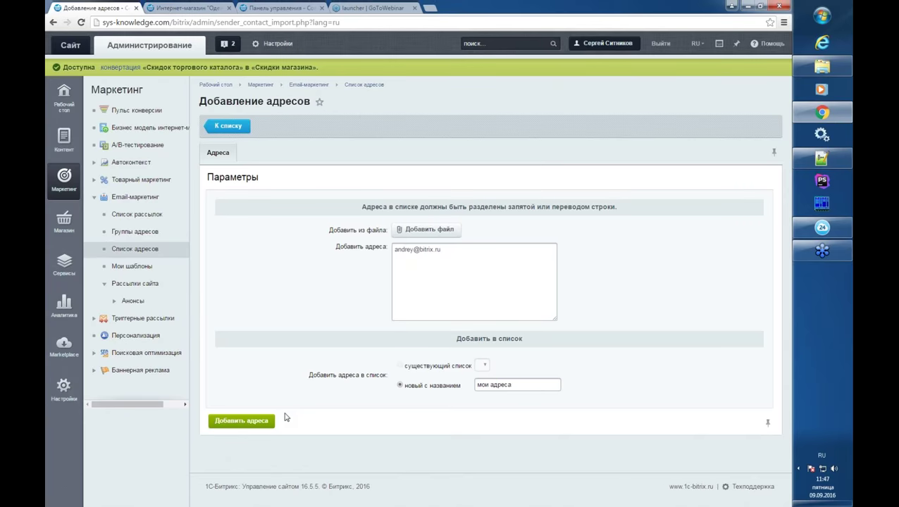
left_click_drag(527, 386, 467, 385)
left_click(243, 421)
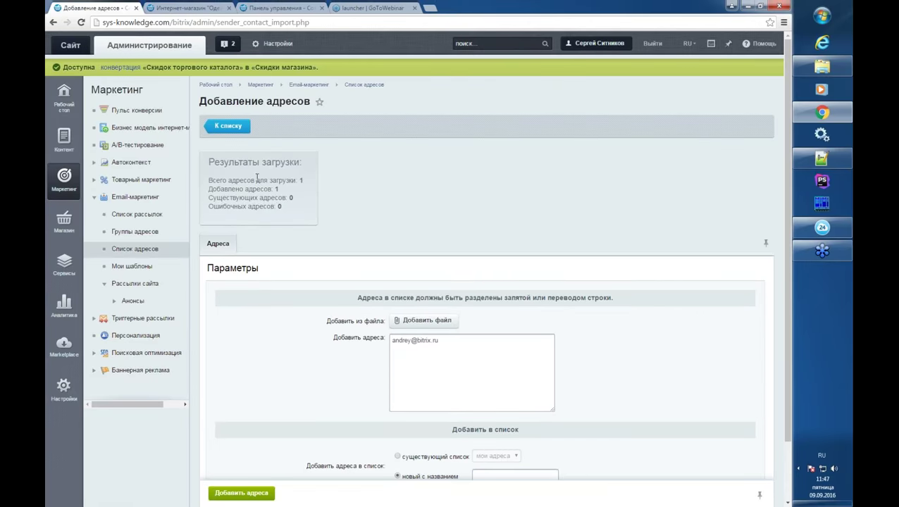
left_click(146, 251)
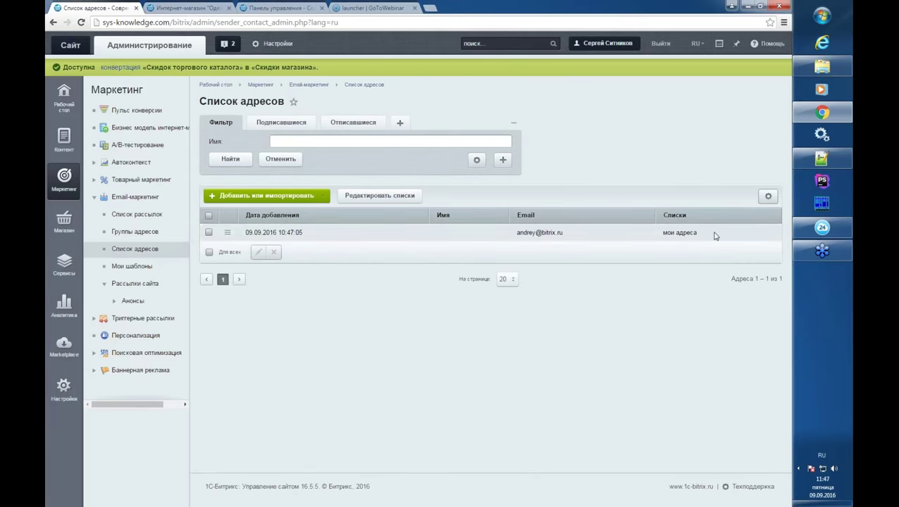
- Open address #1 for editing from its row's actions menu in the address list
left_click(226, 233)
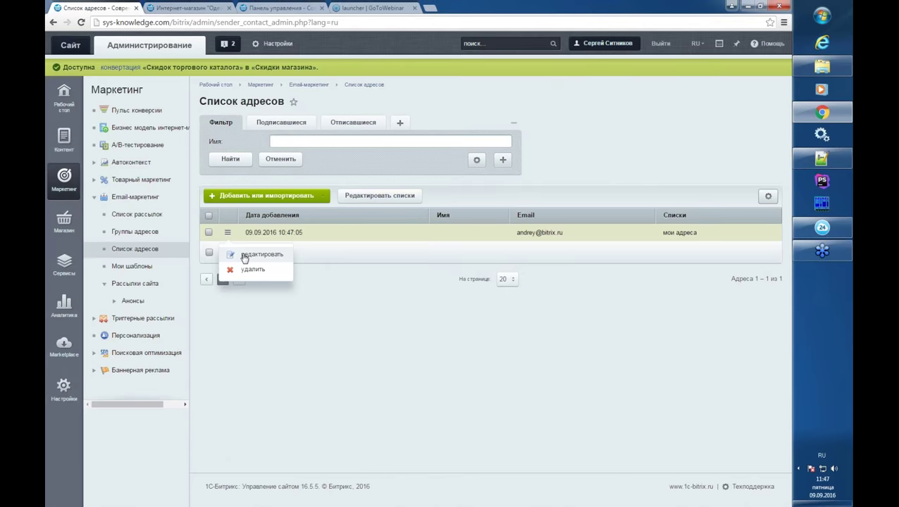
left_click(345, 295)
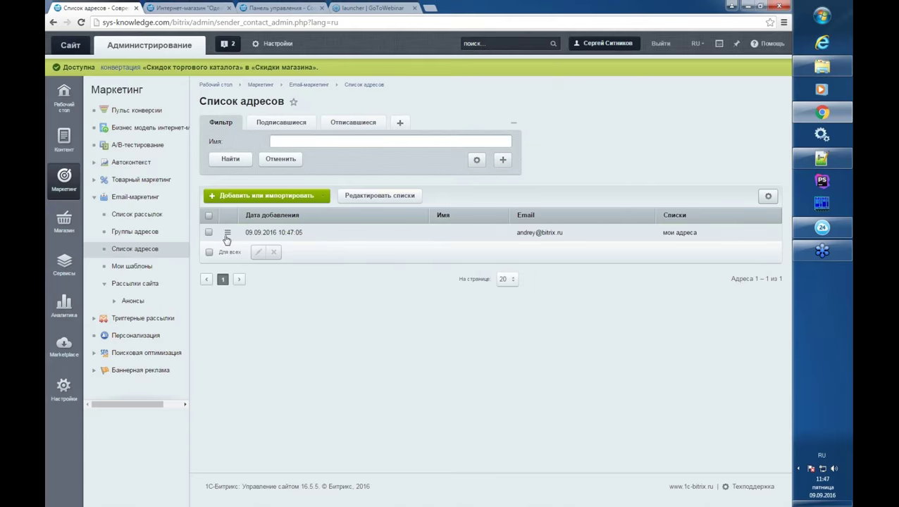
left_click(227, 233)
left_click(248, 255)
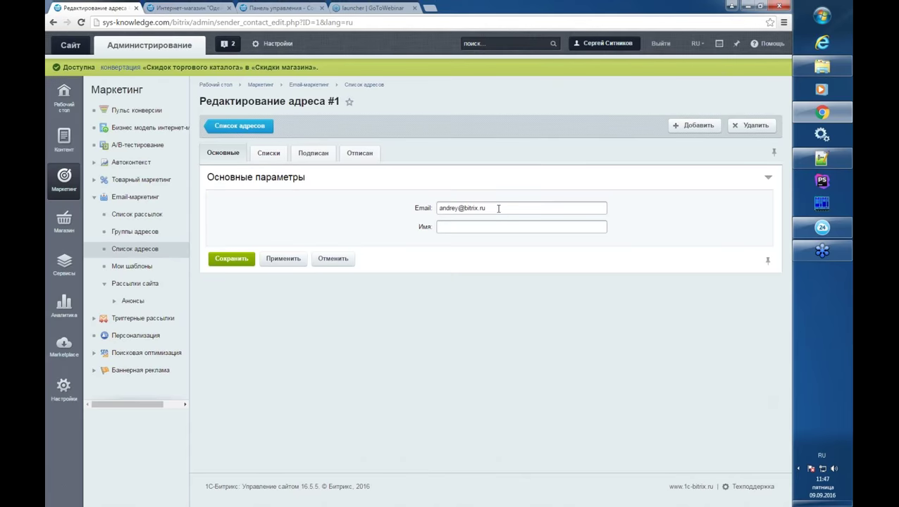
- Review the address's Списки tab, then move Анонсы into its Подписан subscriptions
left_click_drag(497, 208, 434, 208)
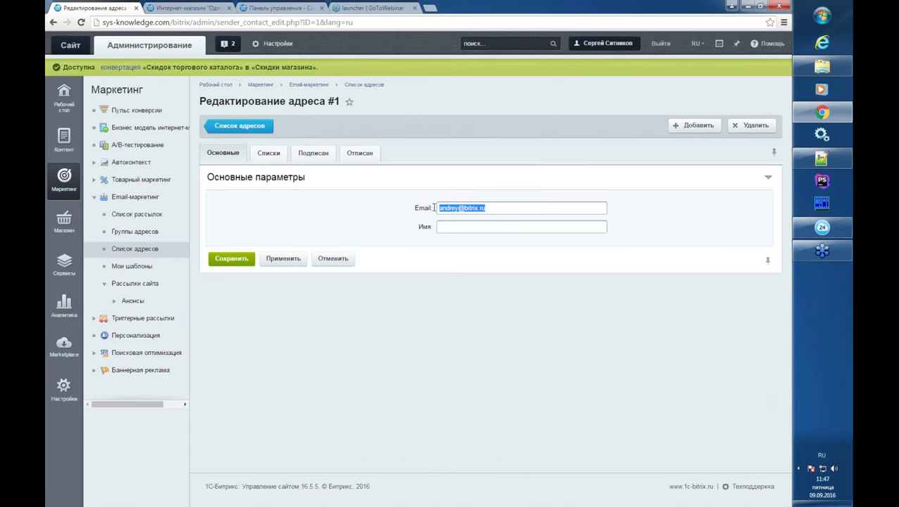
left_click(273, 157)
left_click(464, 225)
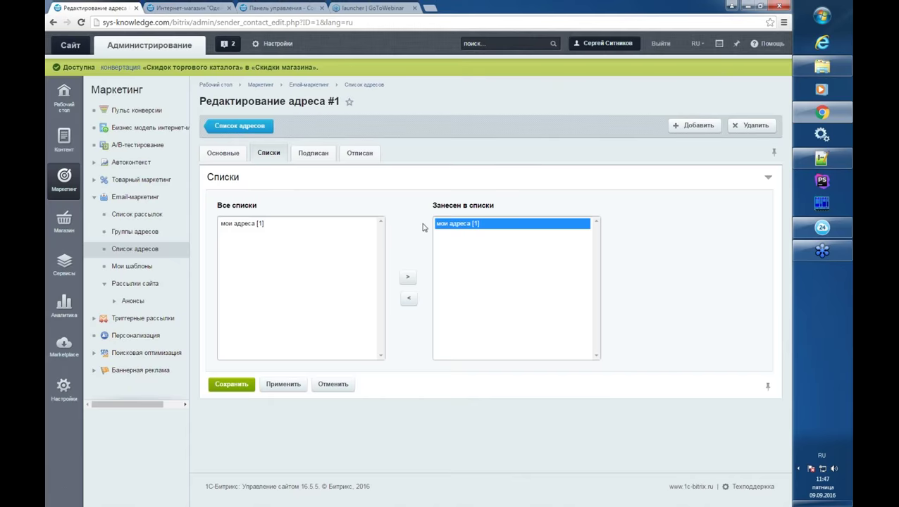
left_click(226, 235)
left_click(225, 224)
left_click(297, 152)
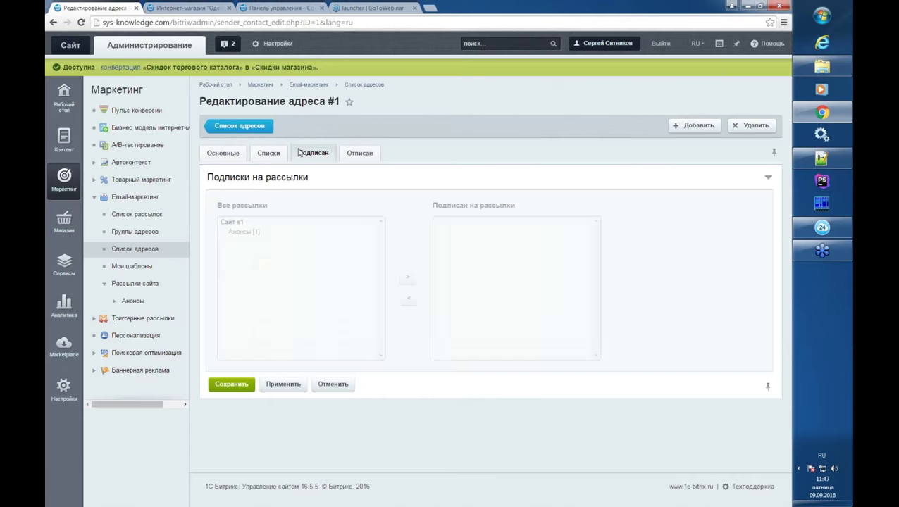
left_click(266, 235)
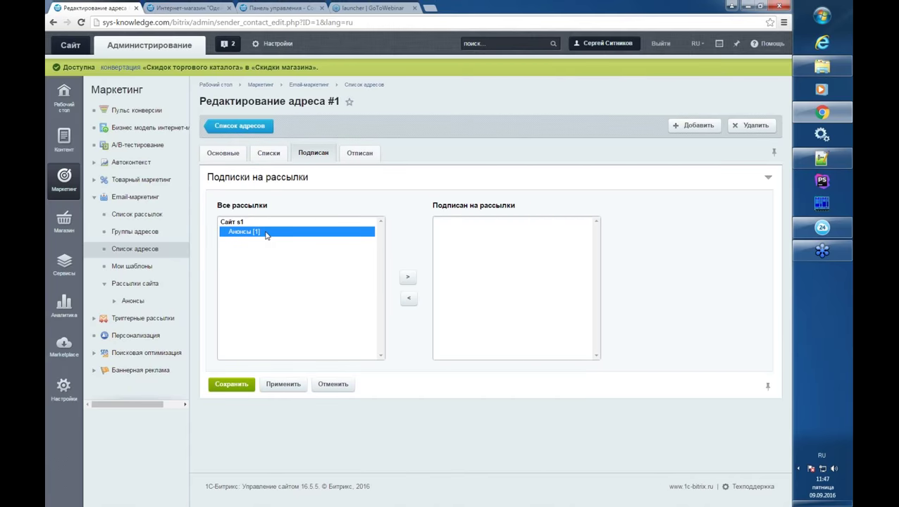
left_click(407, 277)
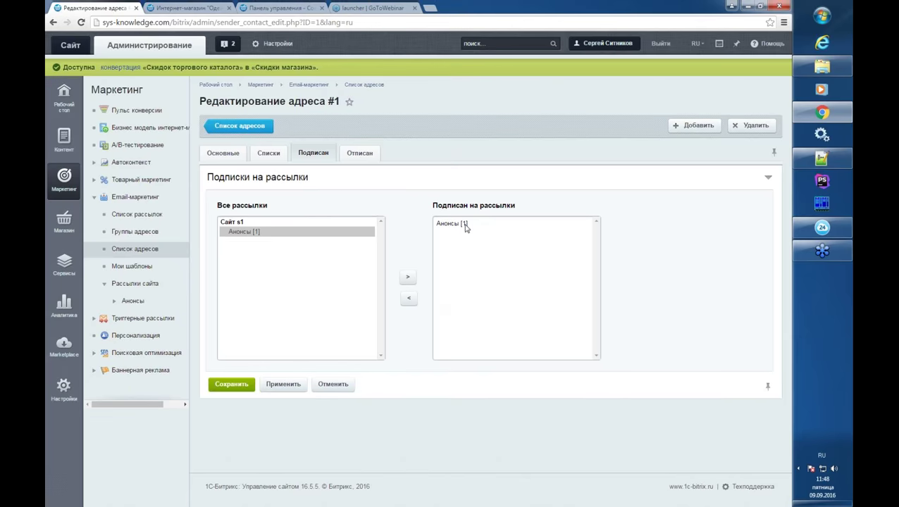
- Check Анонсы on the Отписан tab, then return to Список адресов without saving
left_click(359, 154)
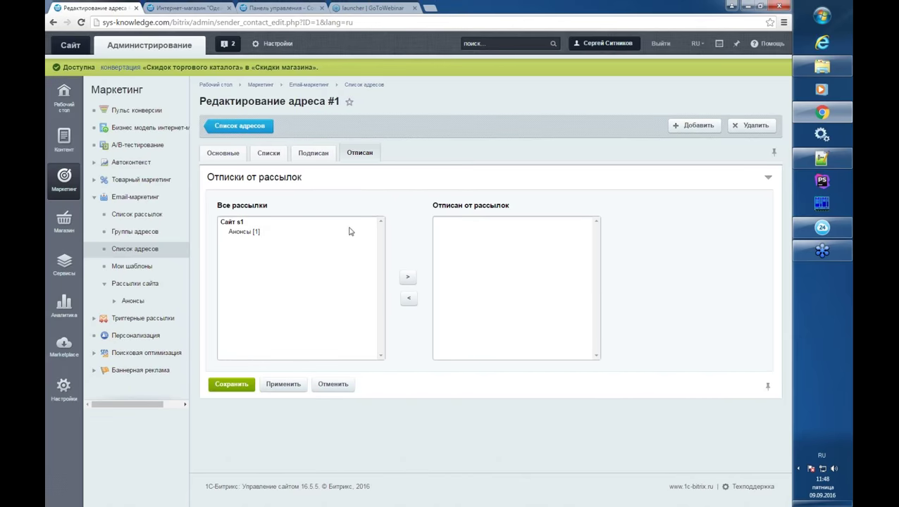
left_click(248, 233)
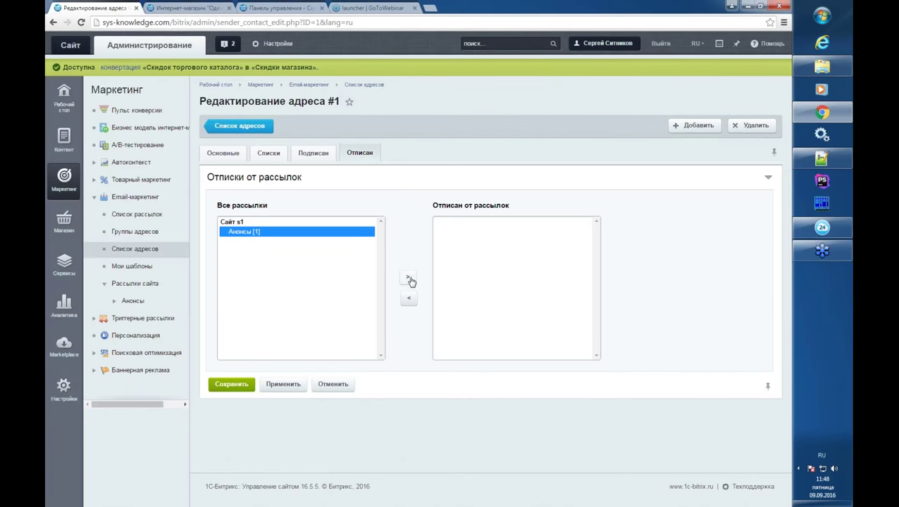
left_click(329, 158)
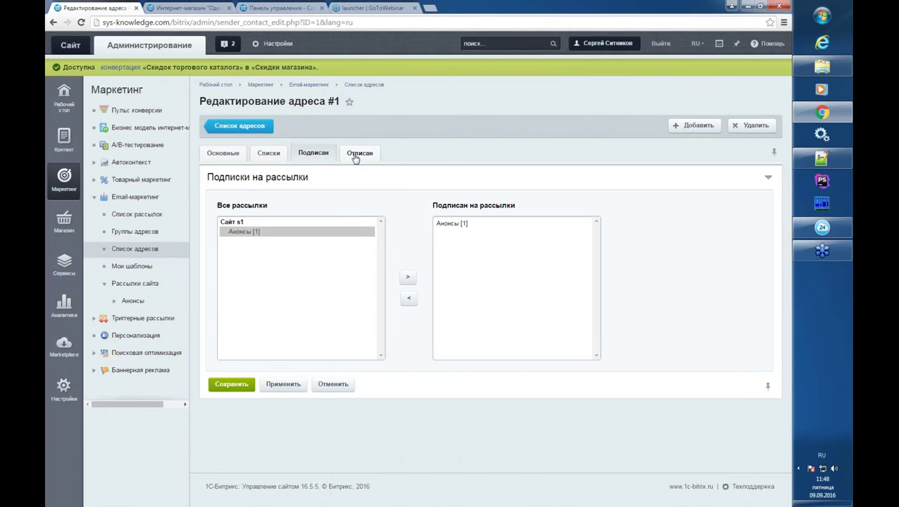
left_click(357, 157)
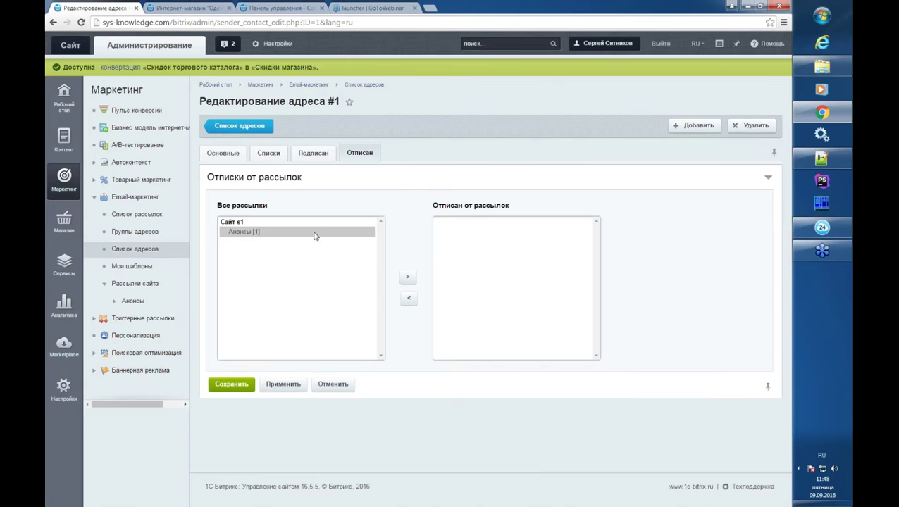
left_click(155, 254)
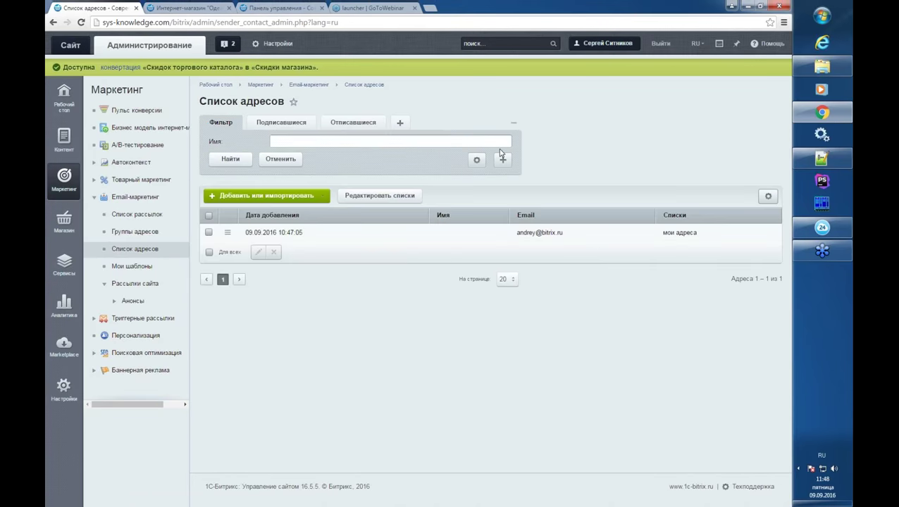
- Reopen the address, move Анонсы [1] into its Отписан list, and save it
left_click(502, 160)
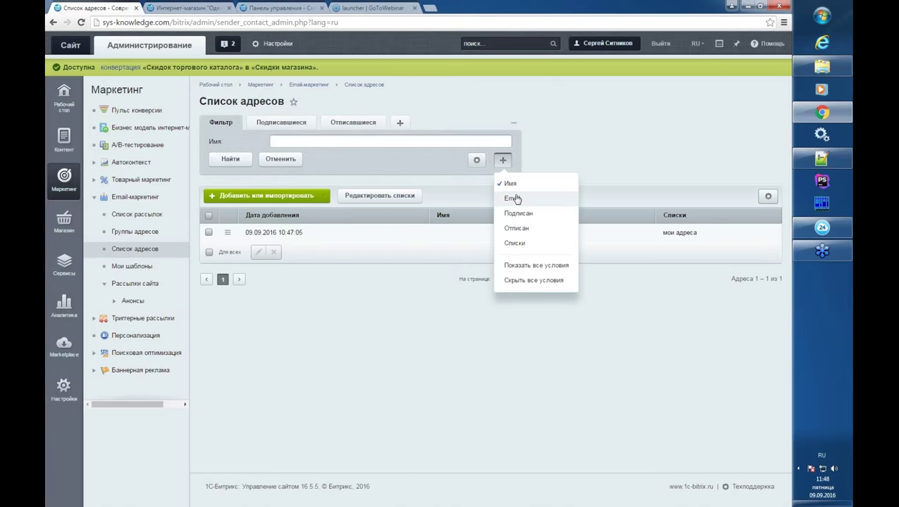
left_click(224, 234)
left_click(225, 233)
left_click(243, 253)
left_click(368, 172)
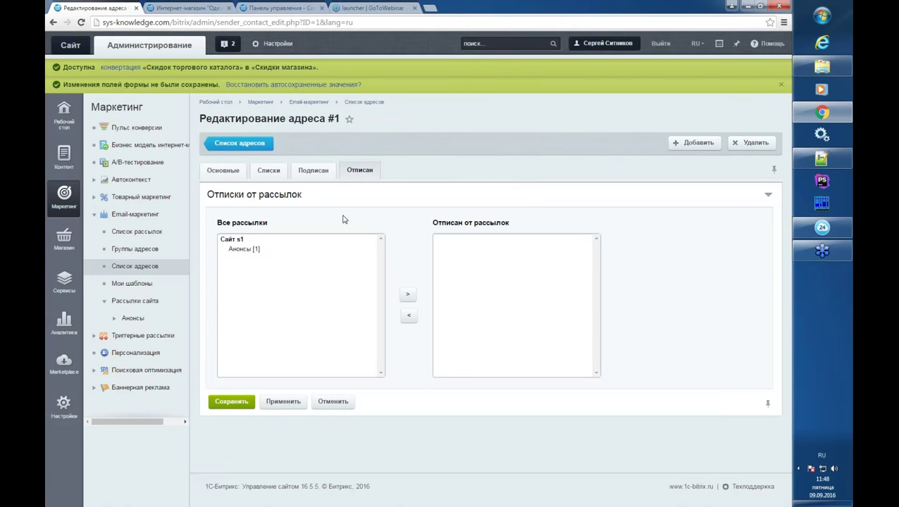
left_click(252, 250)
left_click(407, 294)
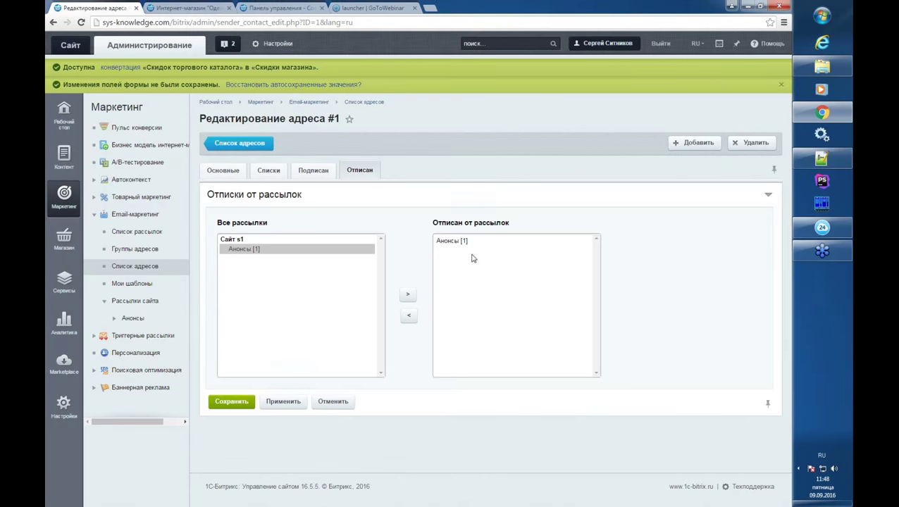
left_click(232, 402)
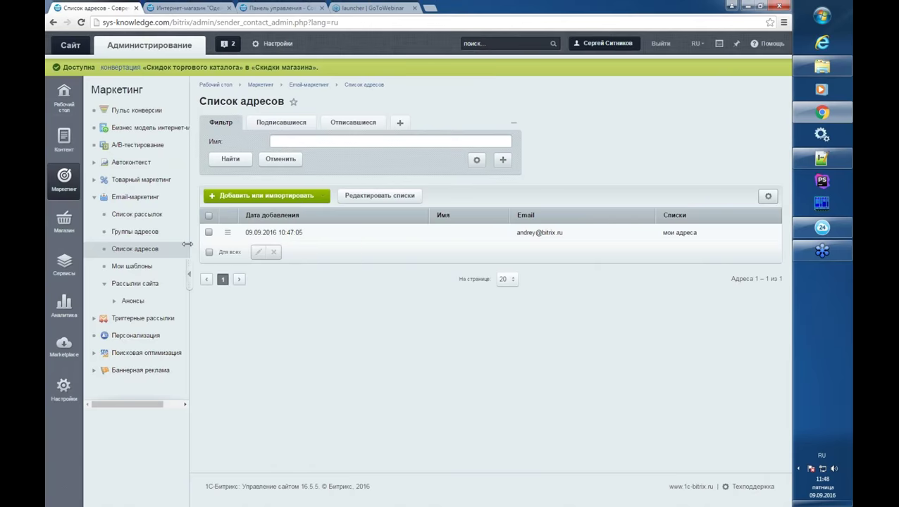
- Go to Email-маркетинг > Список рассылок to see the Анонсы mailing
left_click(166, 219)
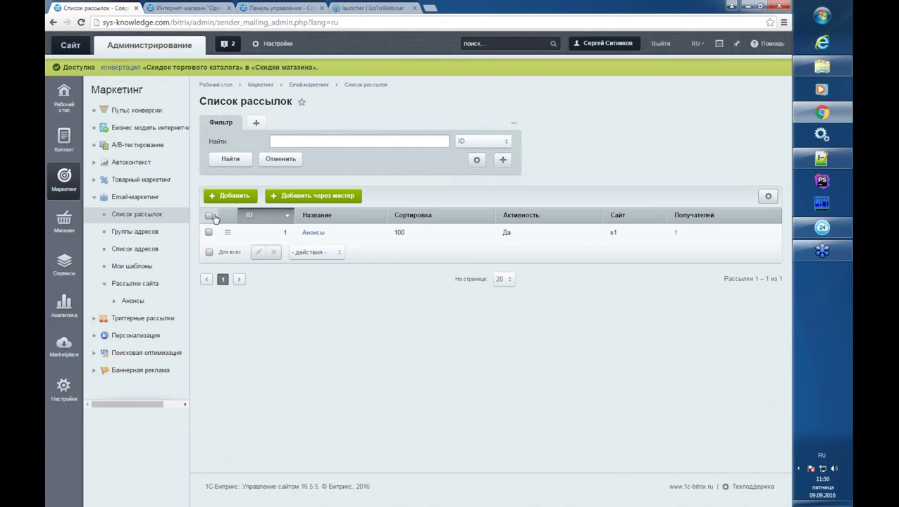
left_click(157, 234)
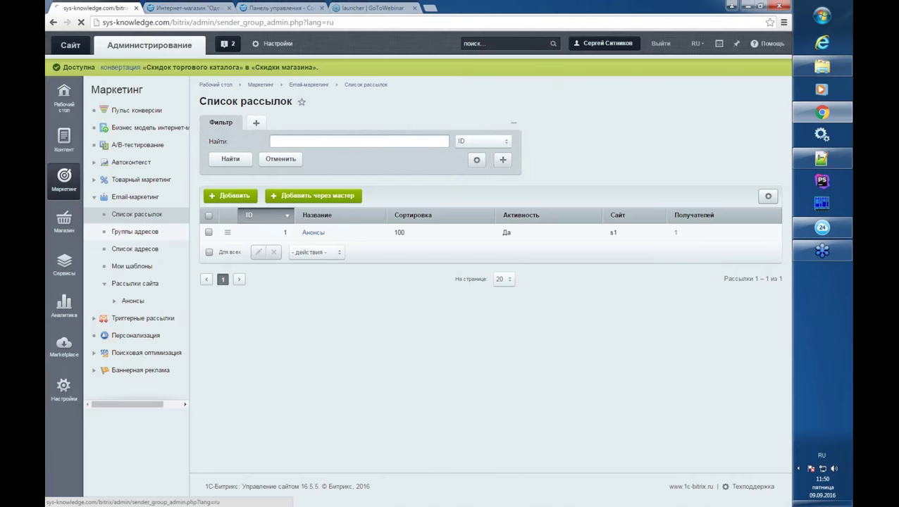
left_click(229, 197)
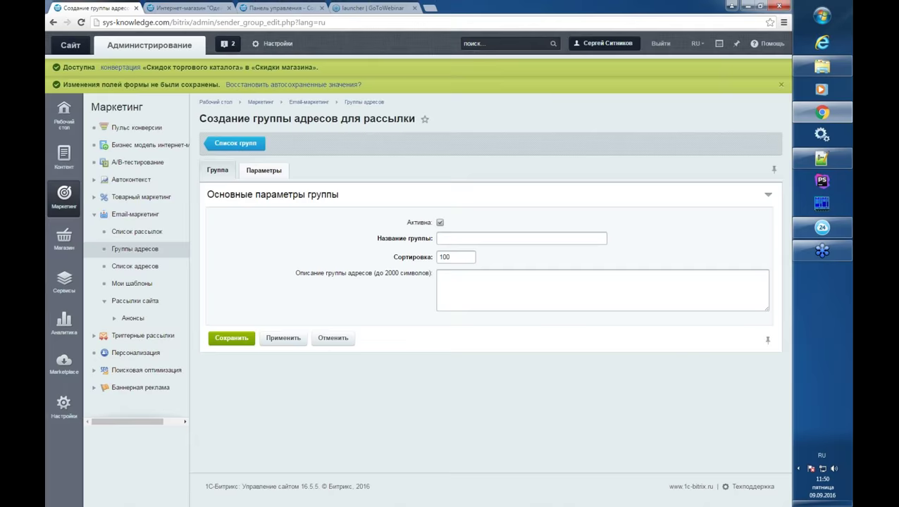
left_click(263, 170)
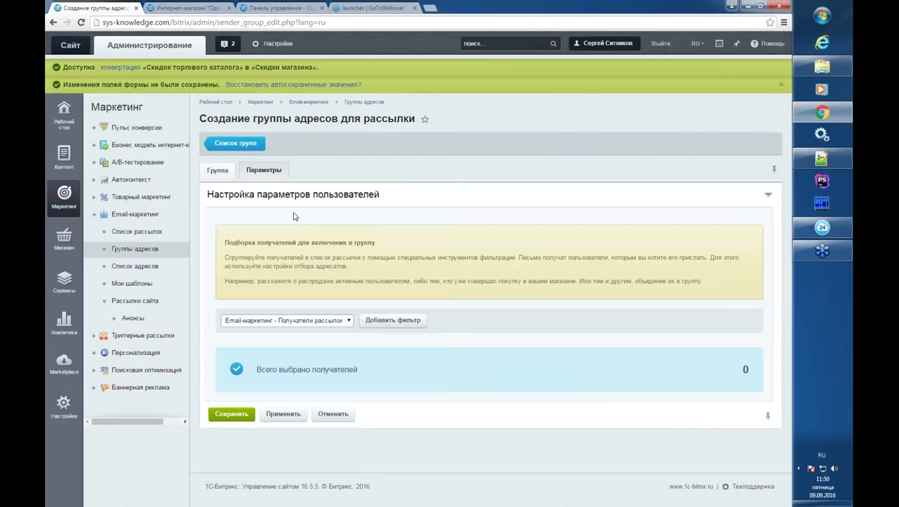
left_click(318, 320)
left_click(332, 333)
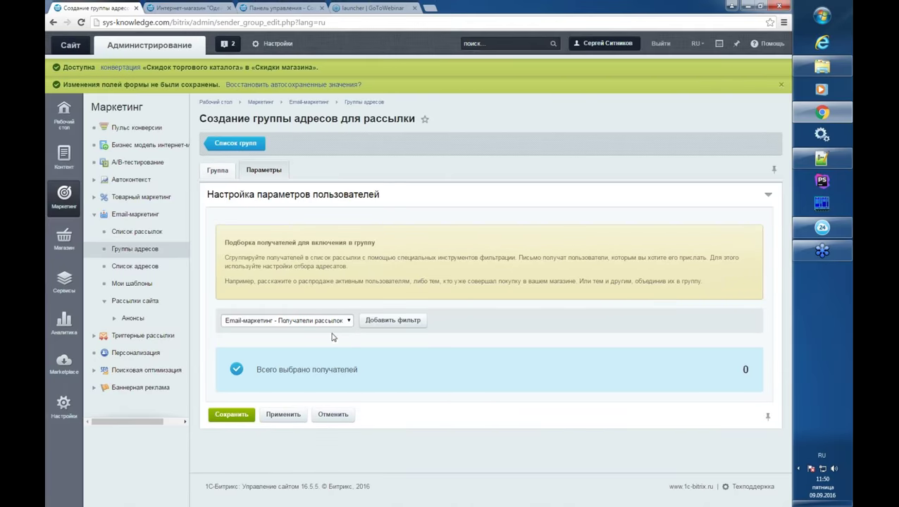
left_click(396, 324)
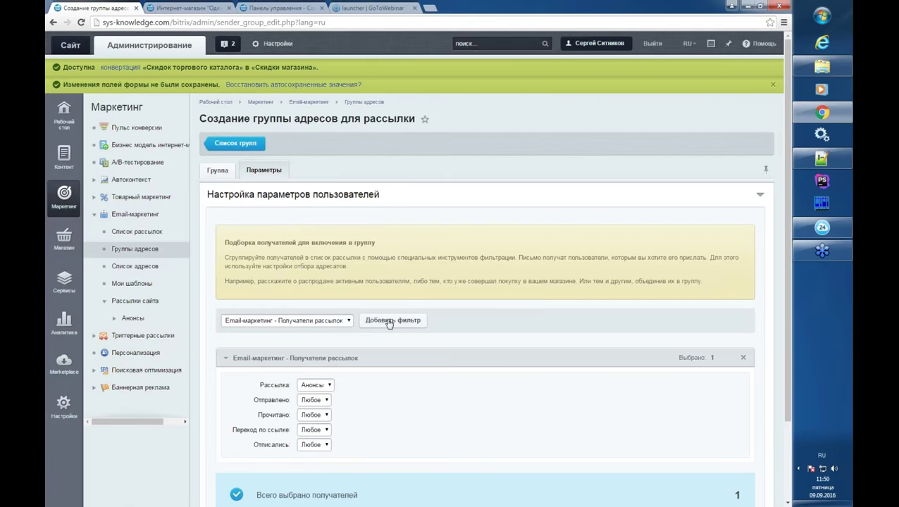
scroll(388, 323, "down", 3)
left_click(327, 289)
left_click(327, 291)
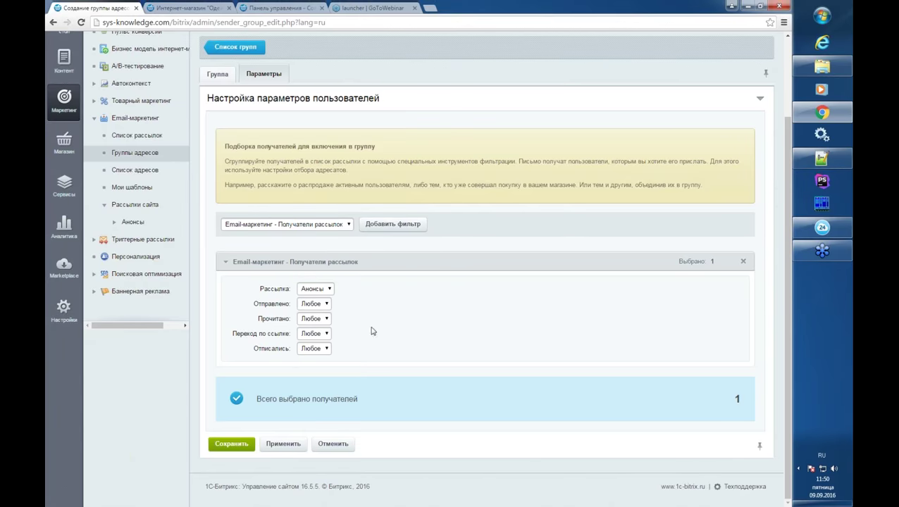
left_click(326, 291)
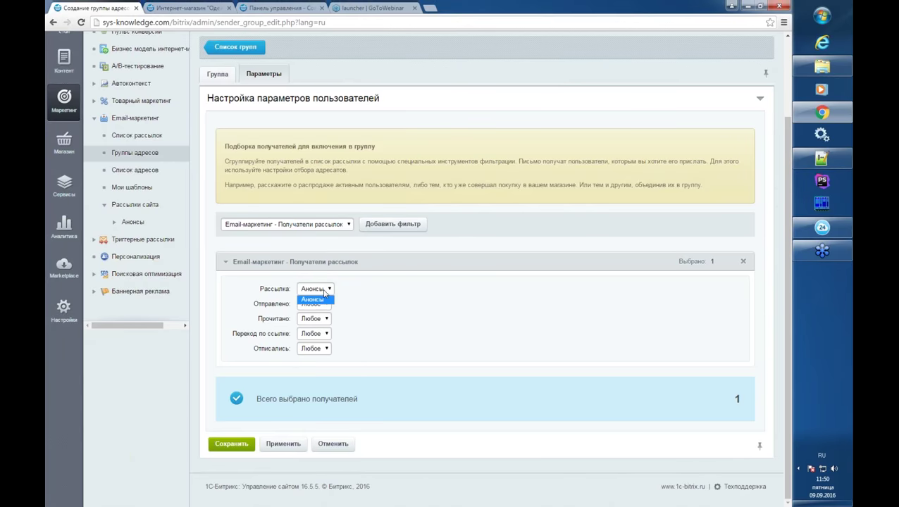
left_click(323, 299)
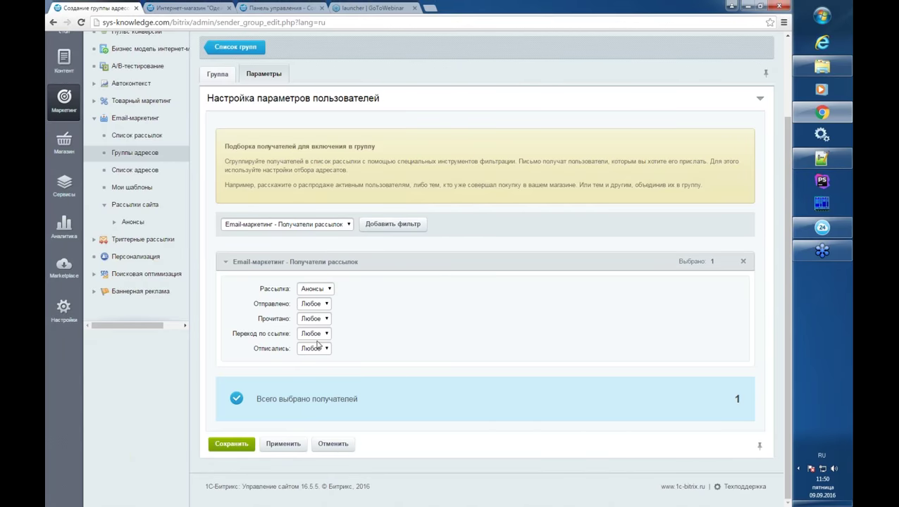
left_click(318, 348)
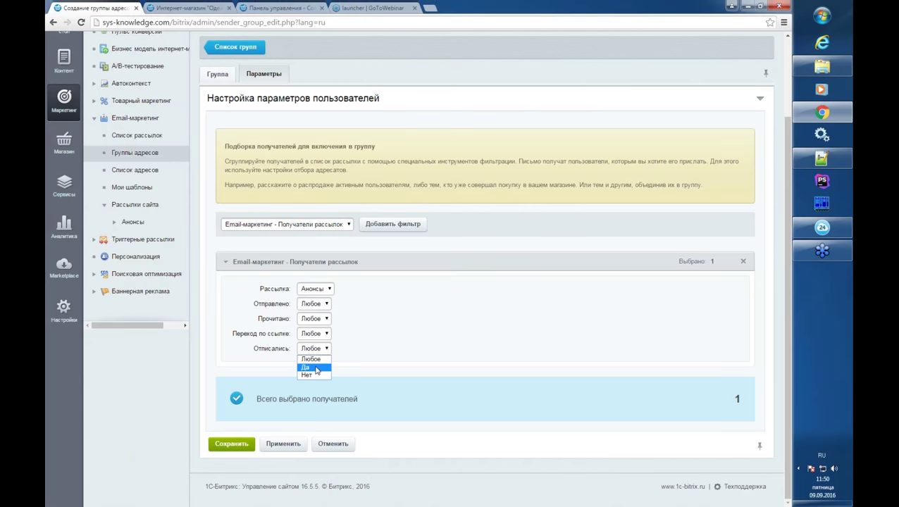
left_click(316, 369)
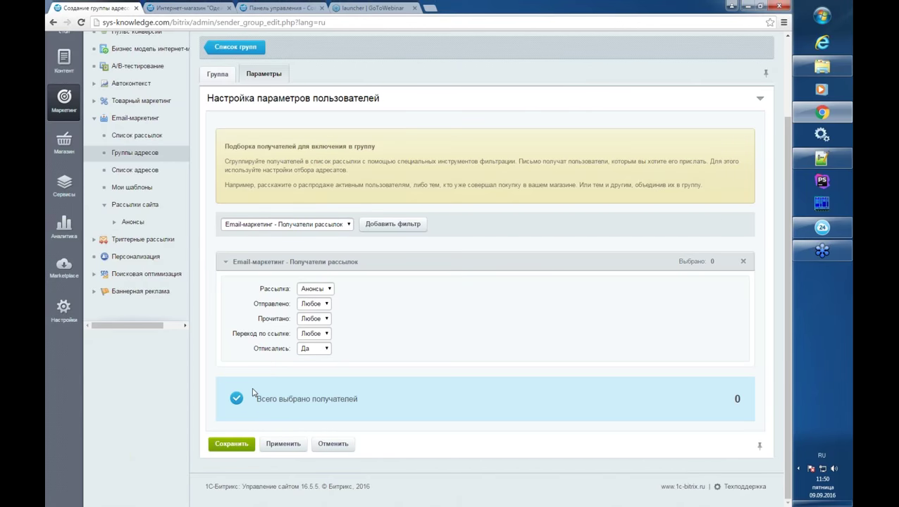
left_click(81, 22)
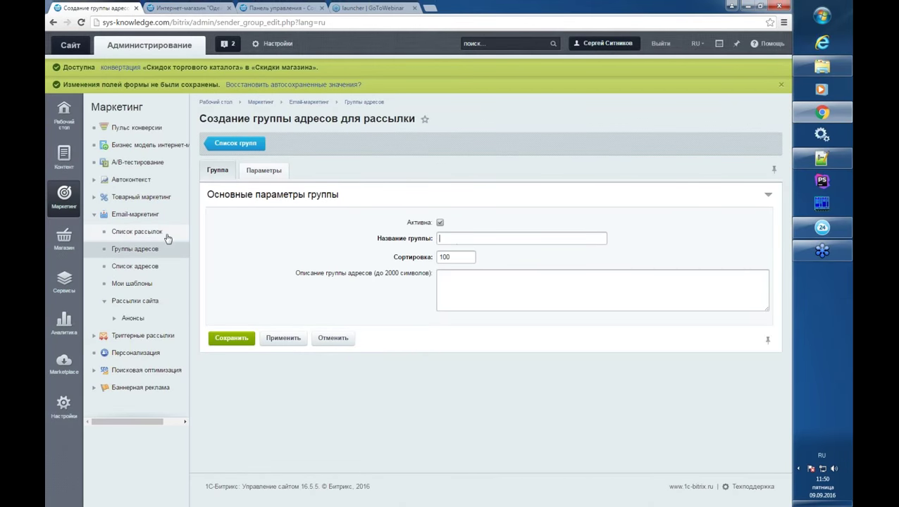
left_click(153, 236)
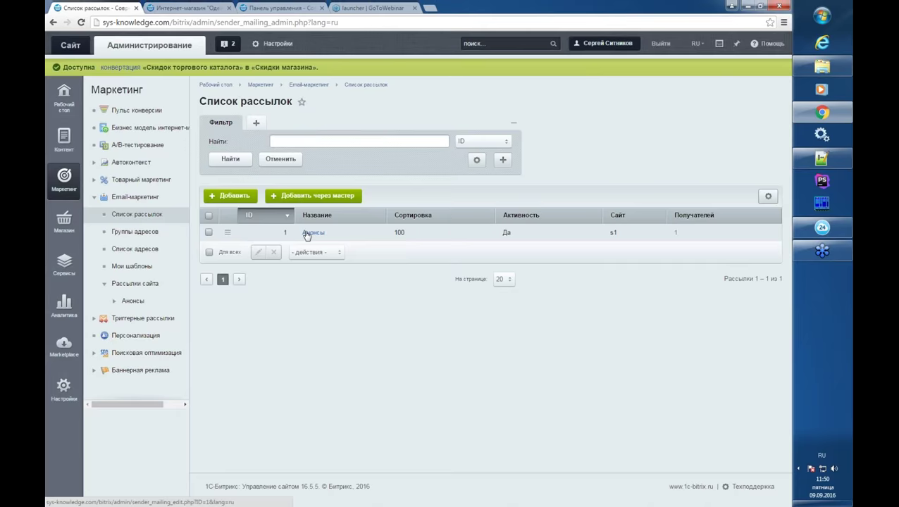
- Open the Анонсы mailing's edit form and scroll through its settings
left_click(308, 233)
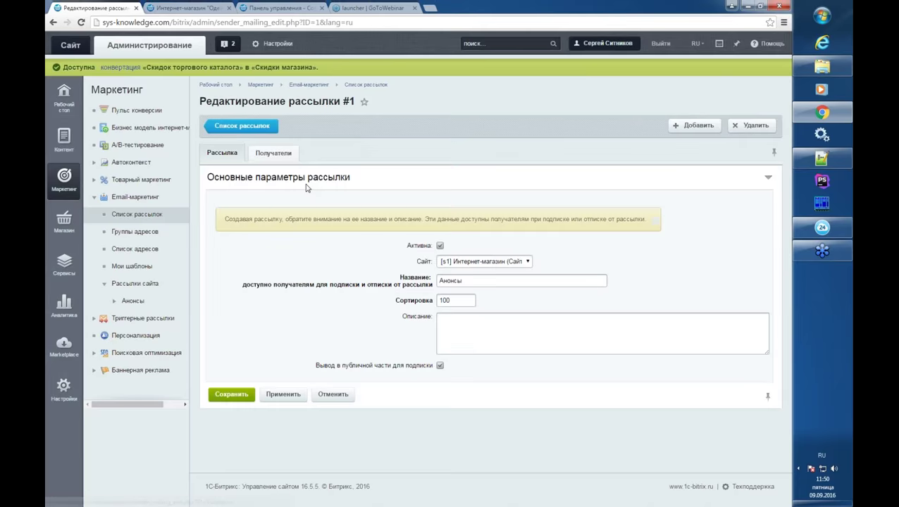
scroll(412, 407, "down", 3)
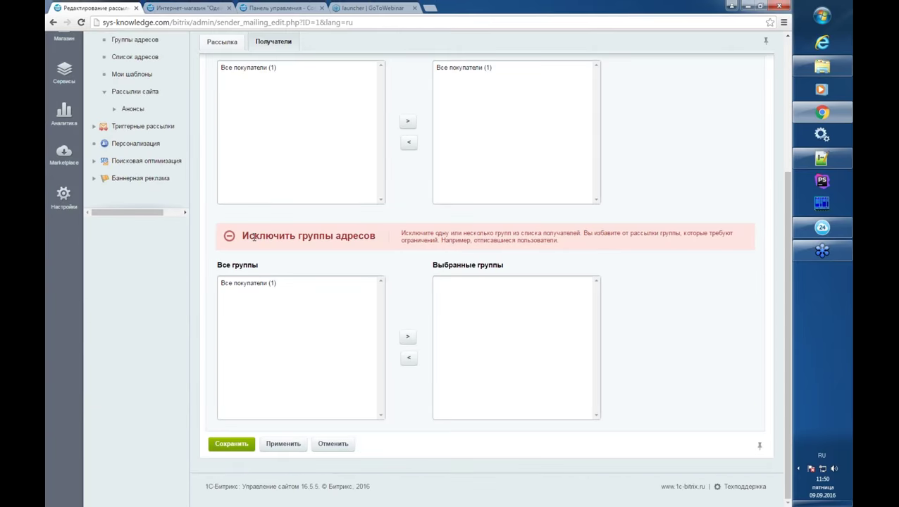
left_click_drag(254, 236, 360, 236)
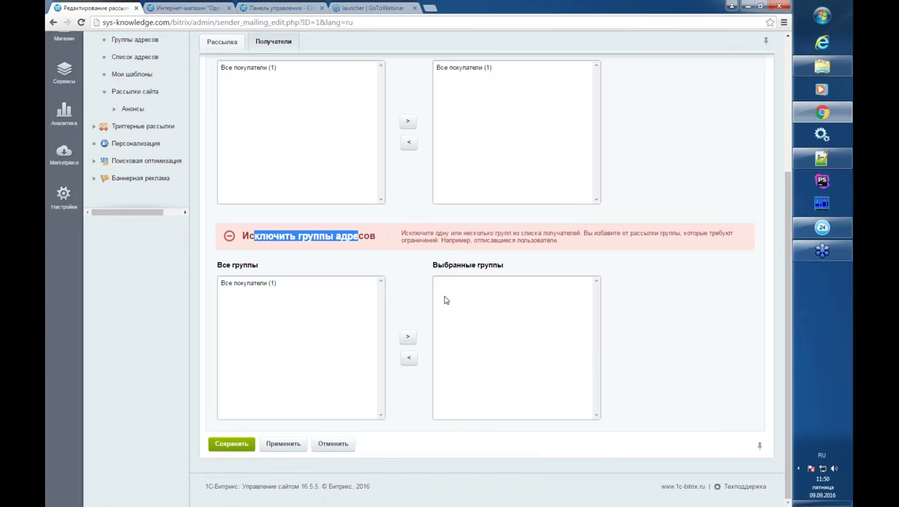
scroll(407, 309, "up", 5)
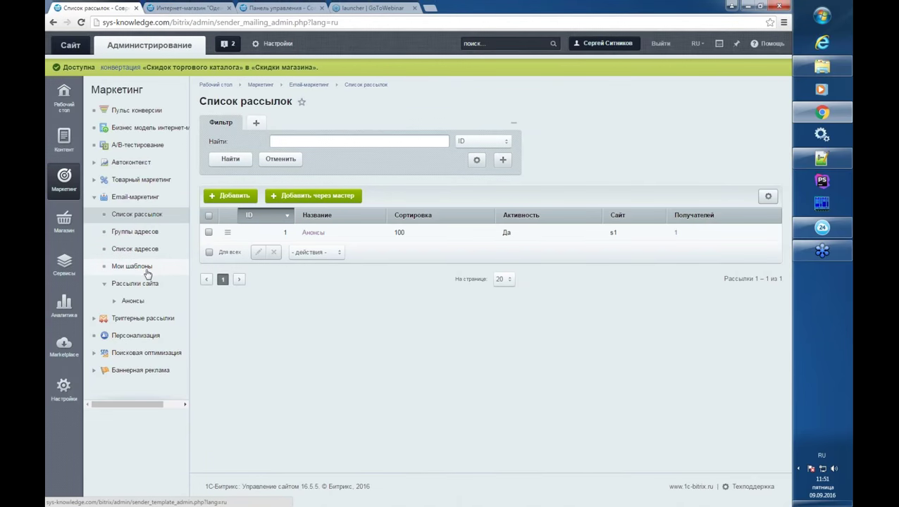
- Start Добавить через мастер, choose the Анонсы mailing, and advance to the next step
left_click(146, 255)
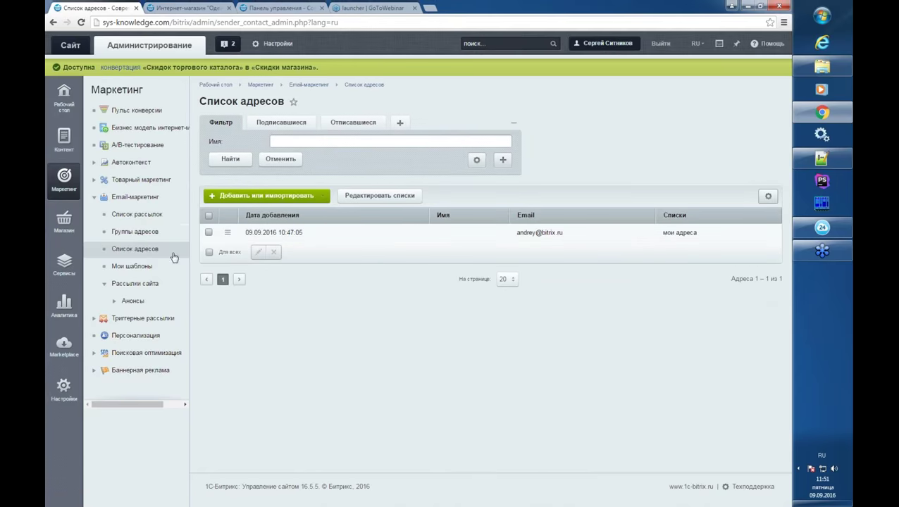
left_click(140, 217)
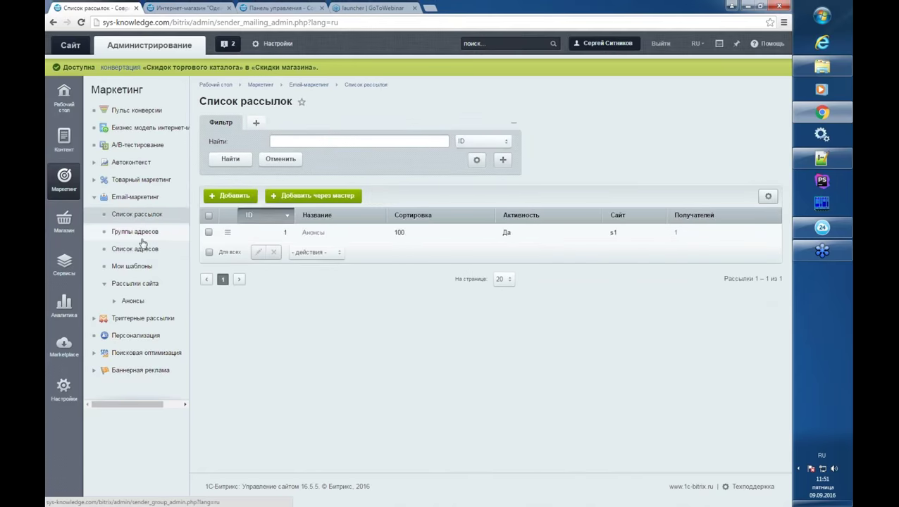
left_click(310, 195)
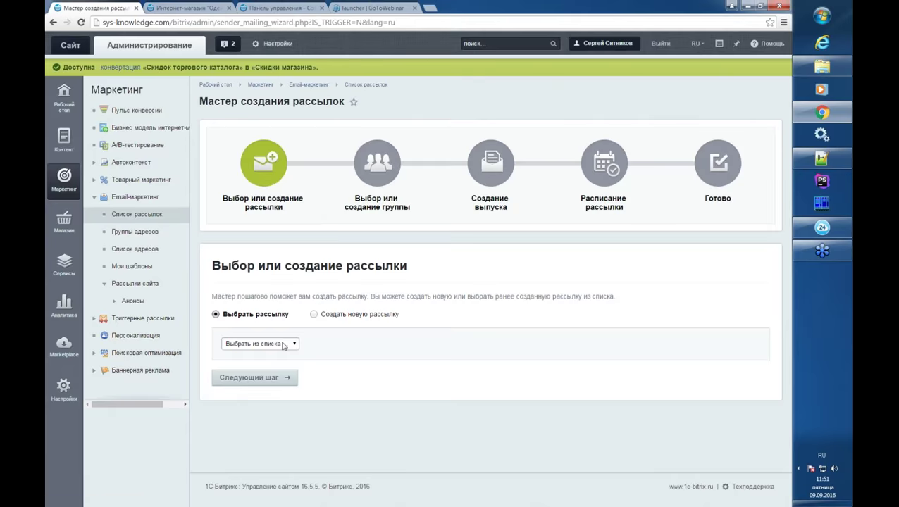
left_click(283, 344)
left_click(257, 365)
left_click(253, 378)
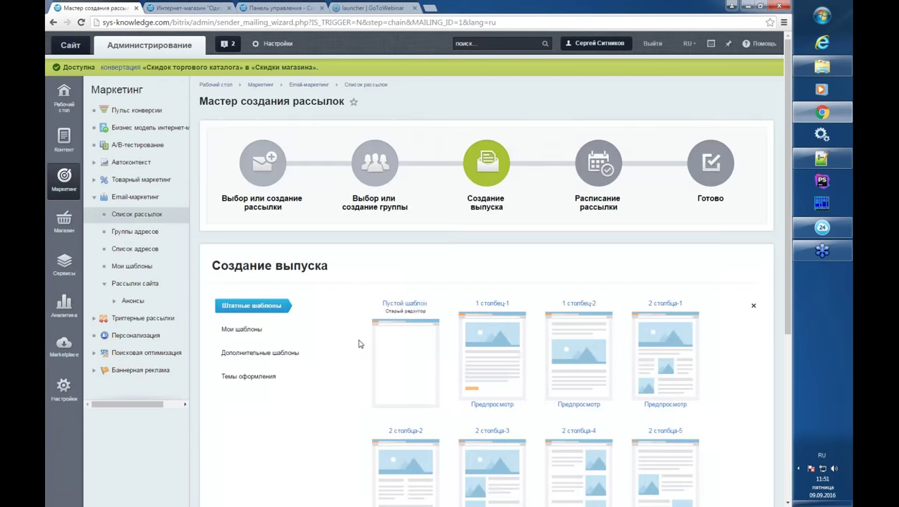
- Show the Мои шаблоны templates, listing the saved основной template
scroll(548, 255, "down", 2)
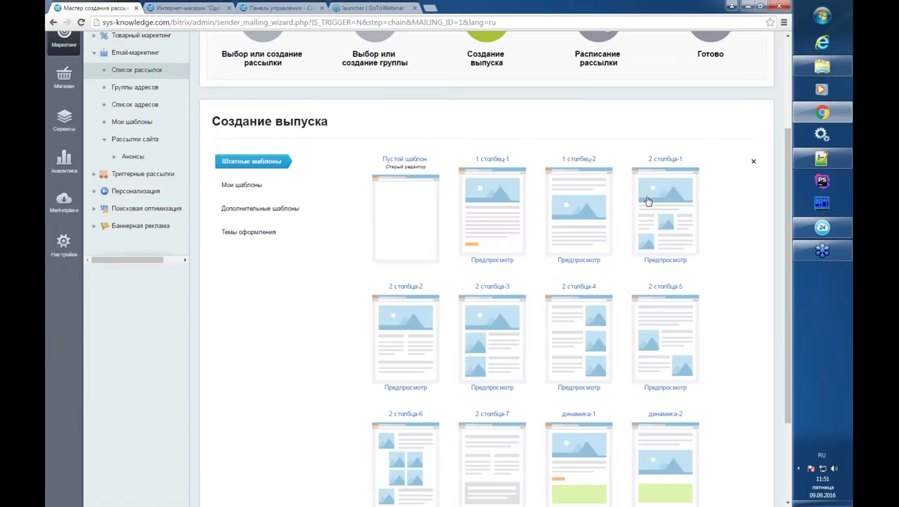
scroll(277, 145, "down", 1)
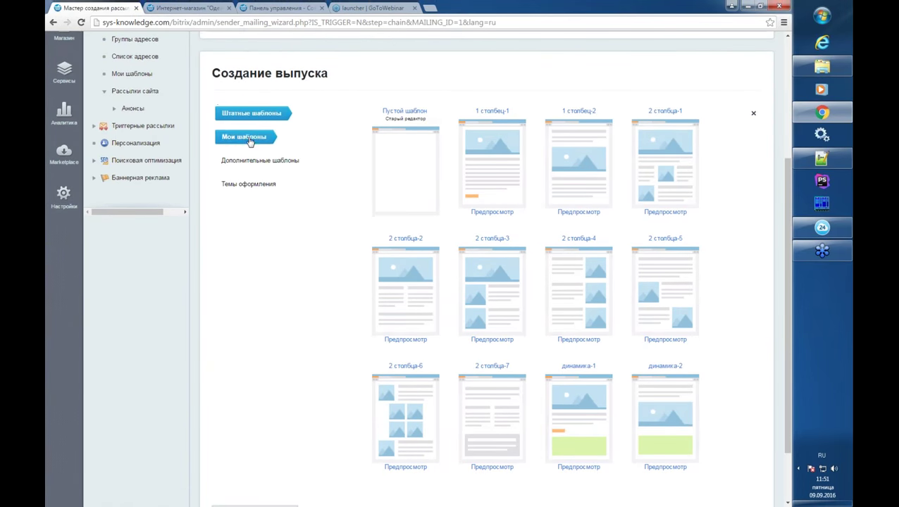
left_click(247, 138)
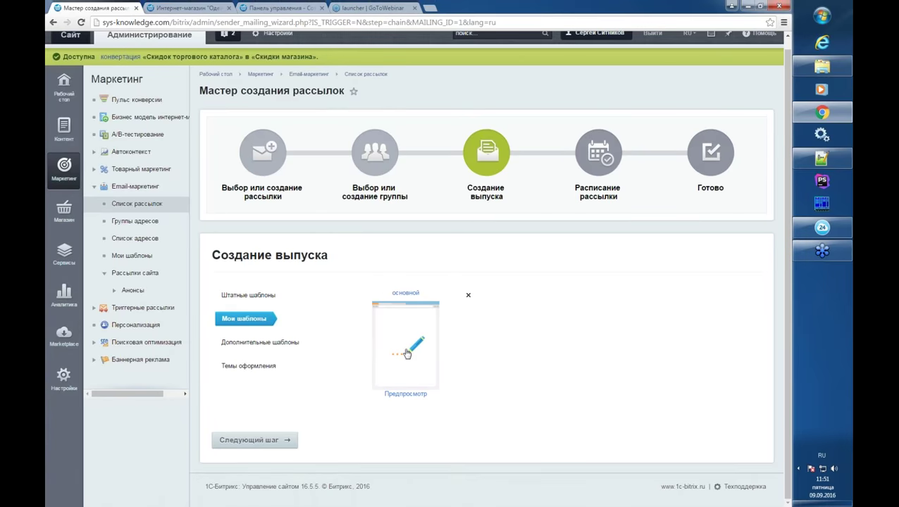
- Base the issue on the основной template and enter the subject 'Анонс'
left_click(406, 352)
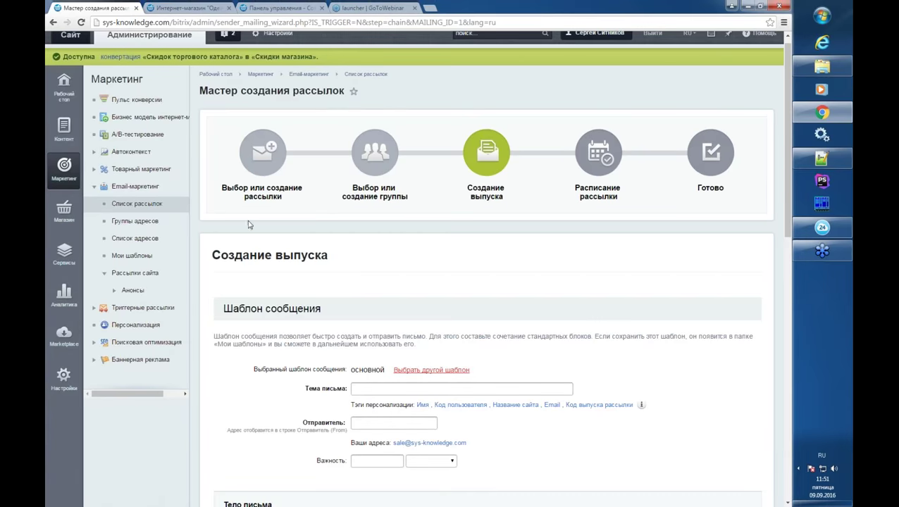
scroll(352, 318, "down", 3)
left_click(365, 149)
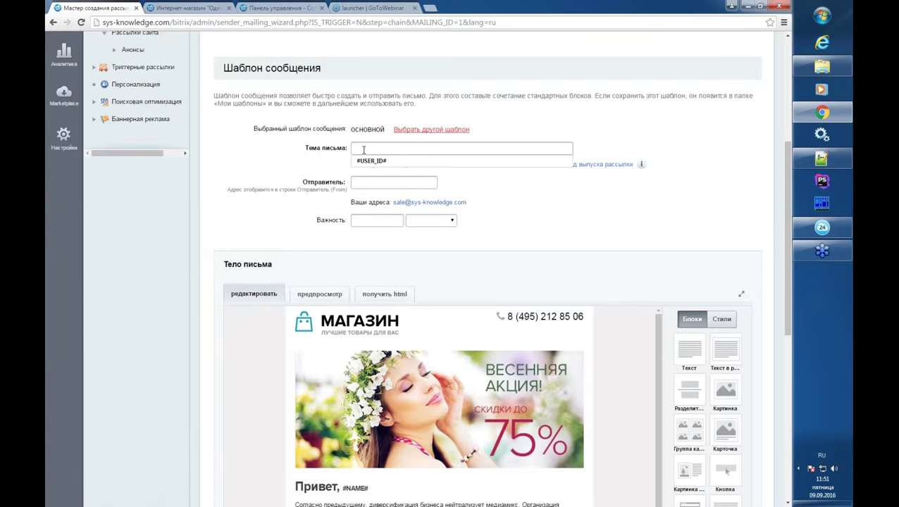
key("alt+shift")
type("Py")
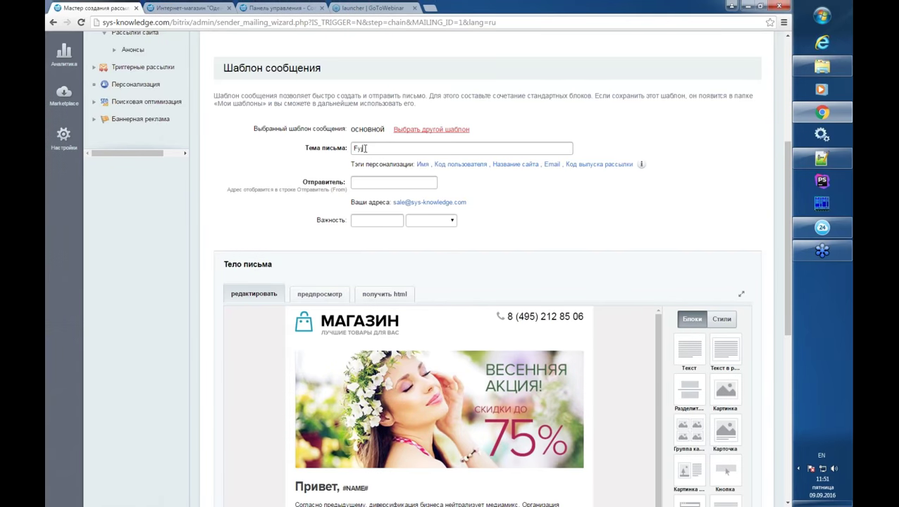
key("BackSpace")
key("BackSpace")
type("A")
key("alt+shift")
type("нонс")
- Set the site's sales address as Отправитель and review the МАГАЗИН email body
left_click(416, 202)
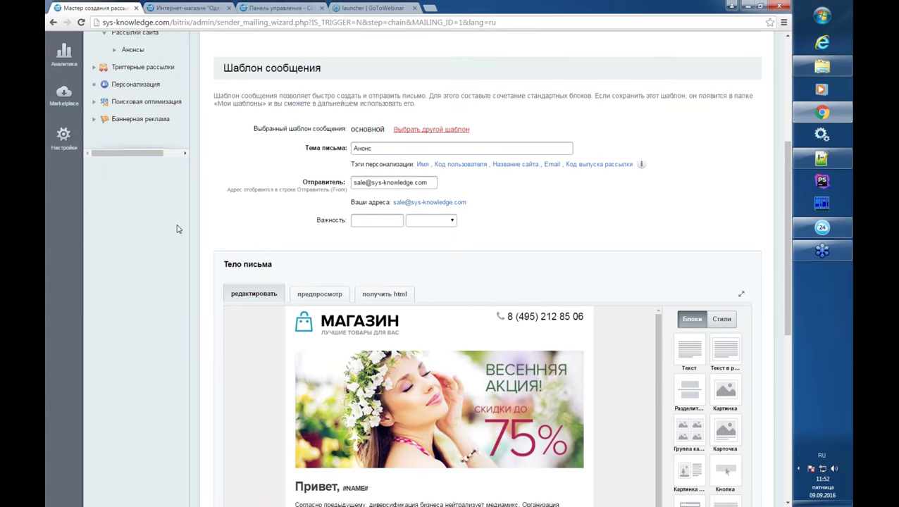
scroll(177, 228, "down", 1)
scroll(178, 228, "down", 3)
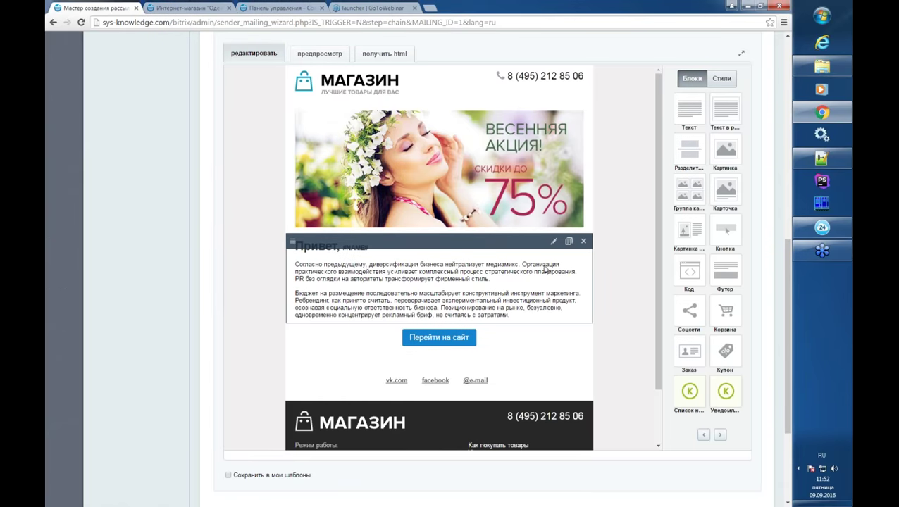
scroll(754, 296, "down", 1)
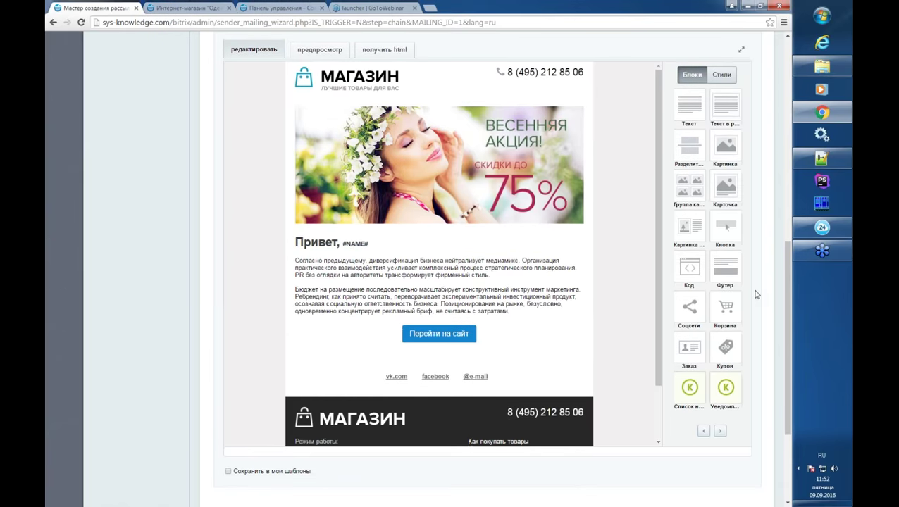
scroll(541, 339, "down", 3)
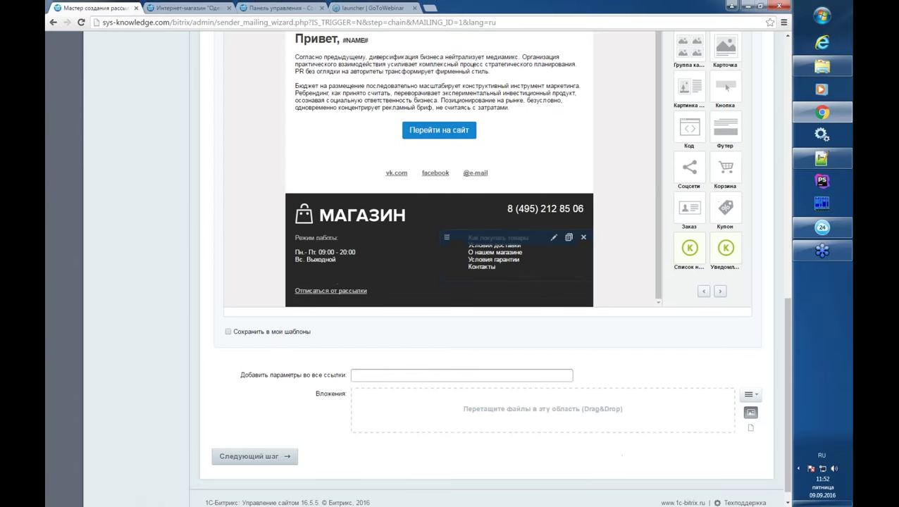
scroll(541, 339, "up", 3)
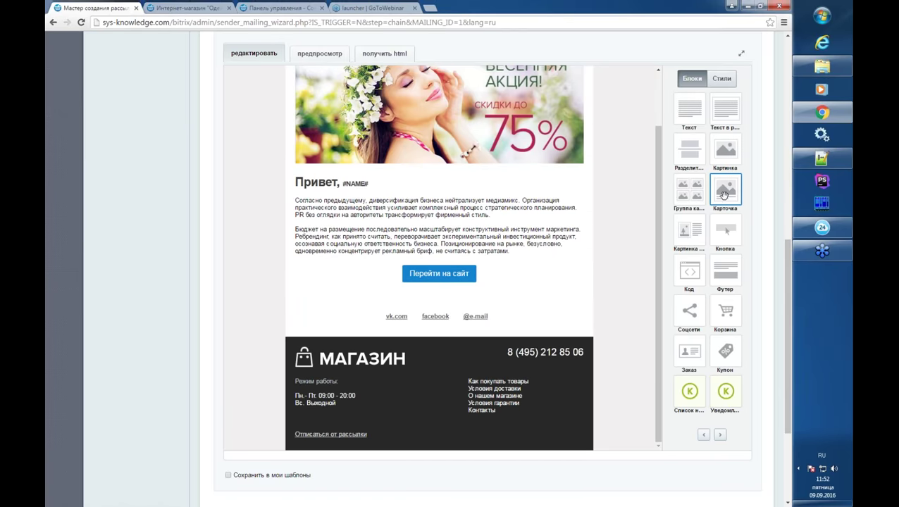
left_click_drag(726, 192, 497, 271)
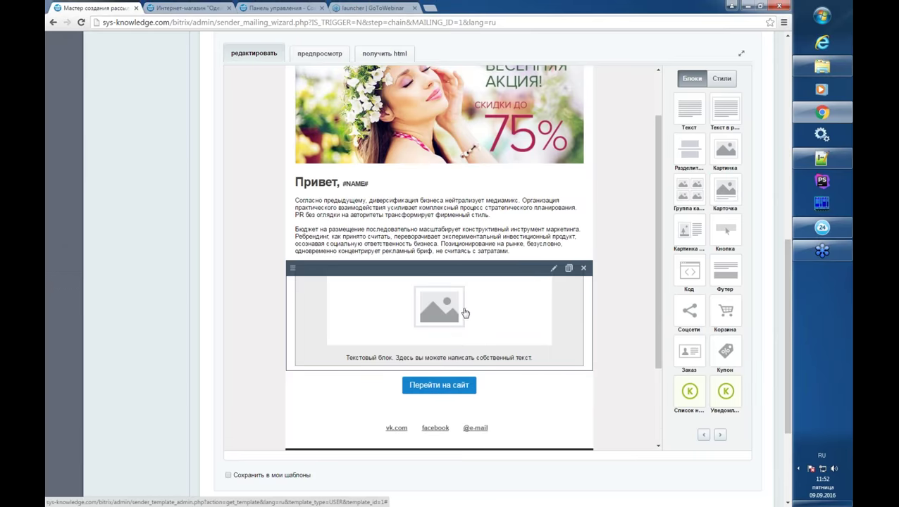
left_click(483, 313)
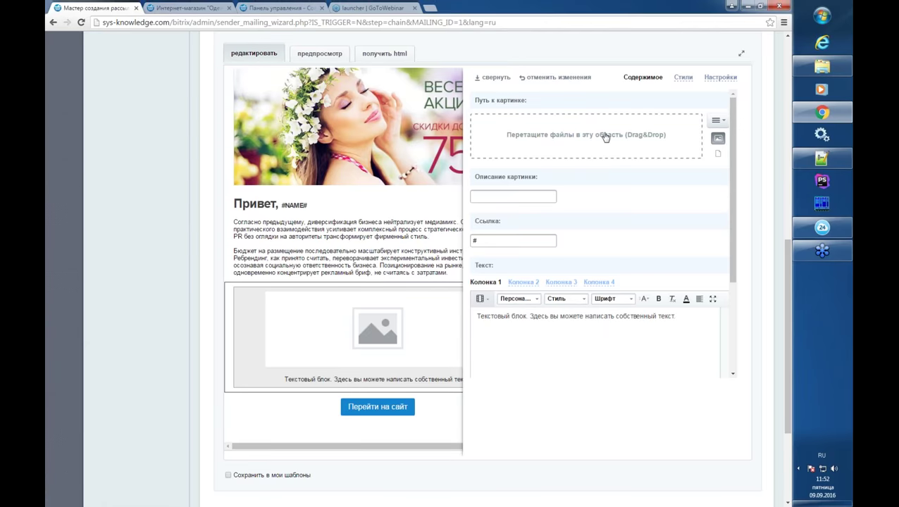
key("Delete")
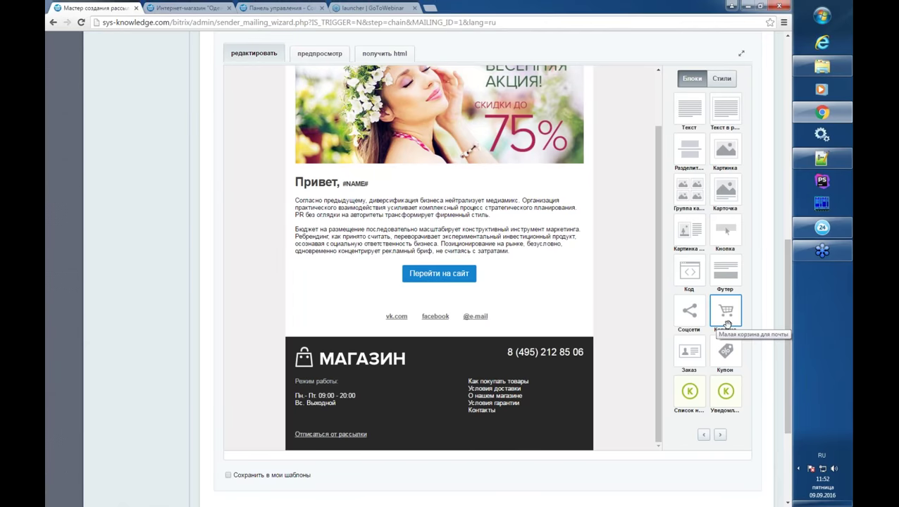
- Place a Купон block below Перейти на сайт, configured for 10% off one order
left_click_drag(727, 323, 431, 296)
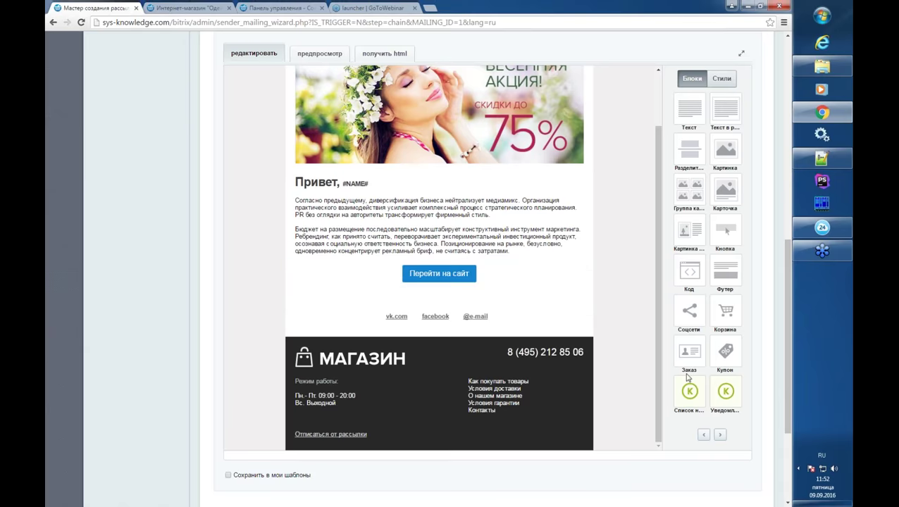
left_click_drag(730, 355, 465, 303)
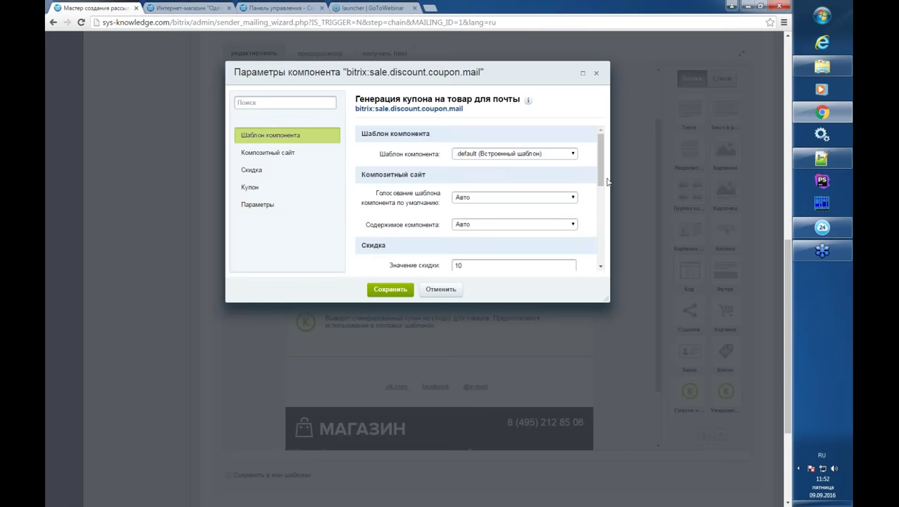
left_click(440, 289)
mouse_move(535, 313)
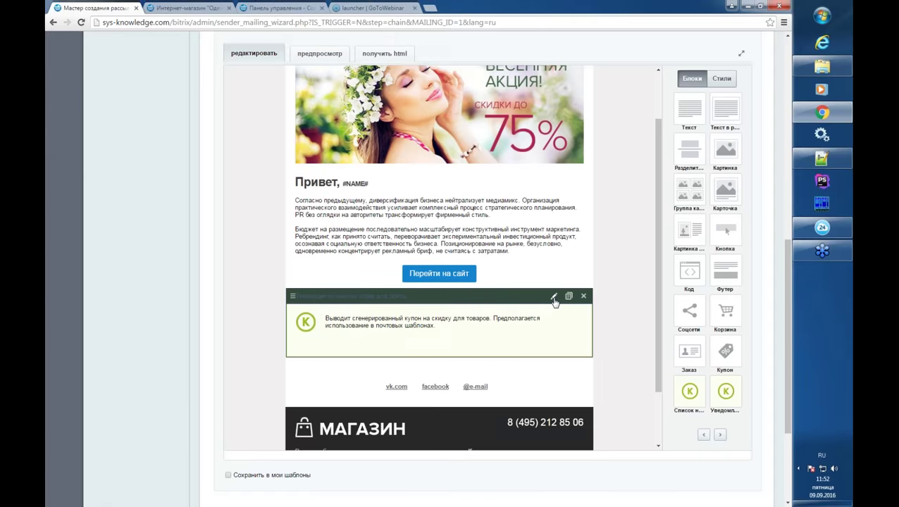
left_click(554, 296)
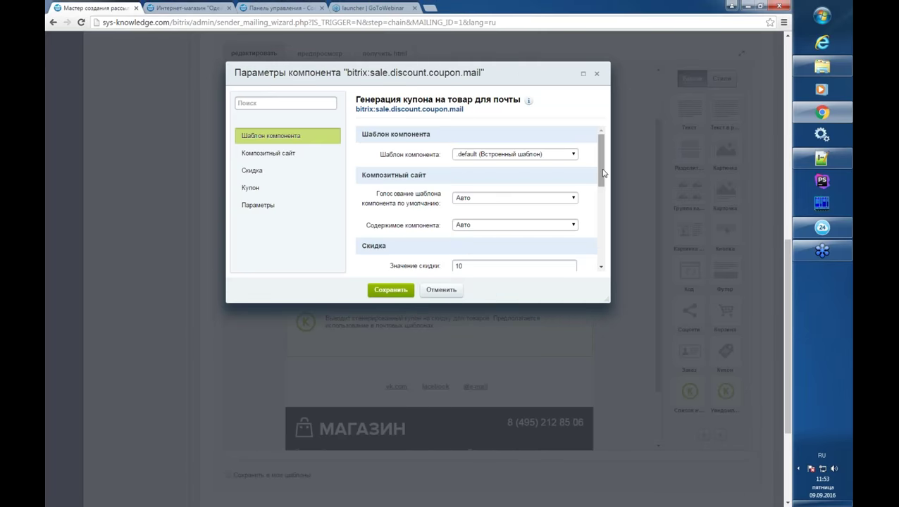
left_click_drag(603, 173, 593, 212)
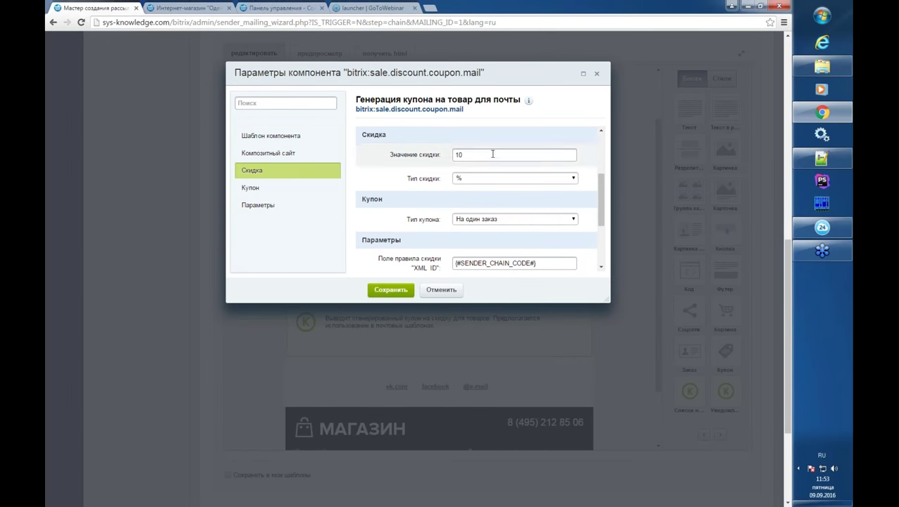
double_click(458, 155)
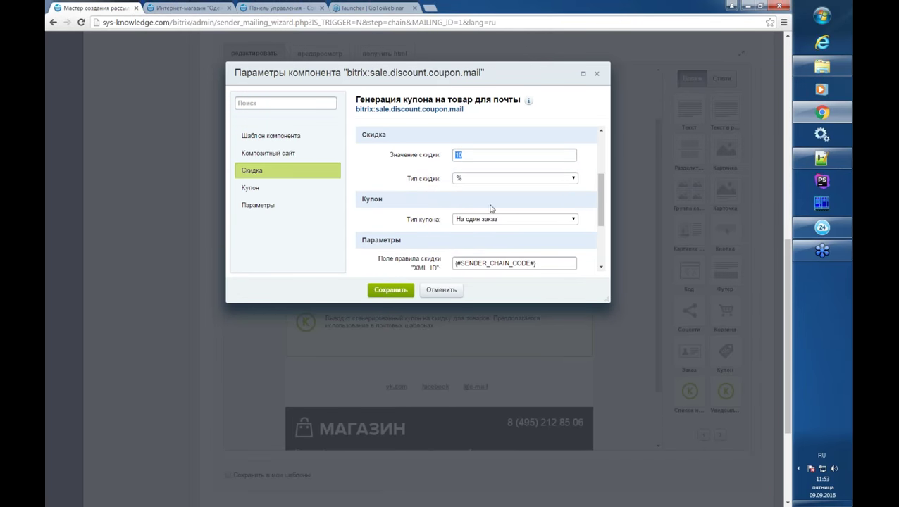
scroll(602, 216, "down", 3)
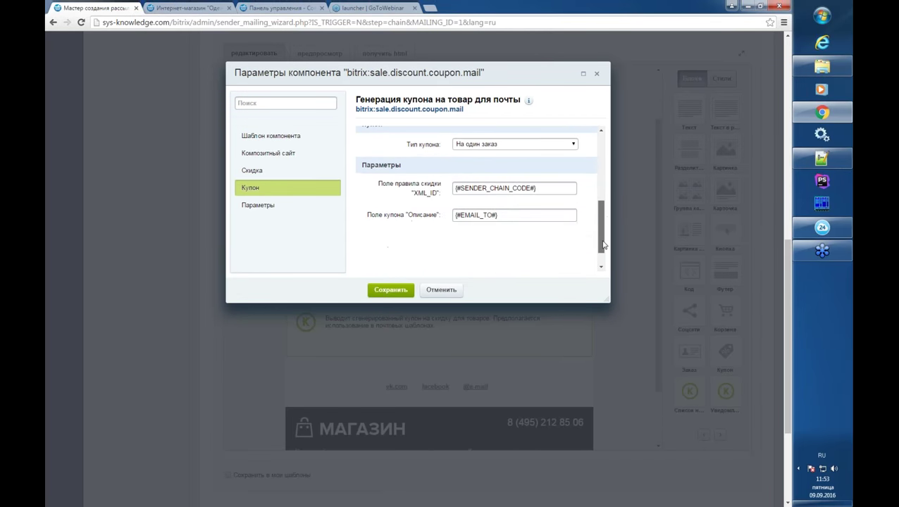
left_click(391, 290)
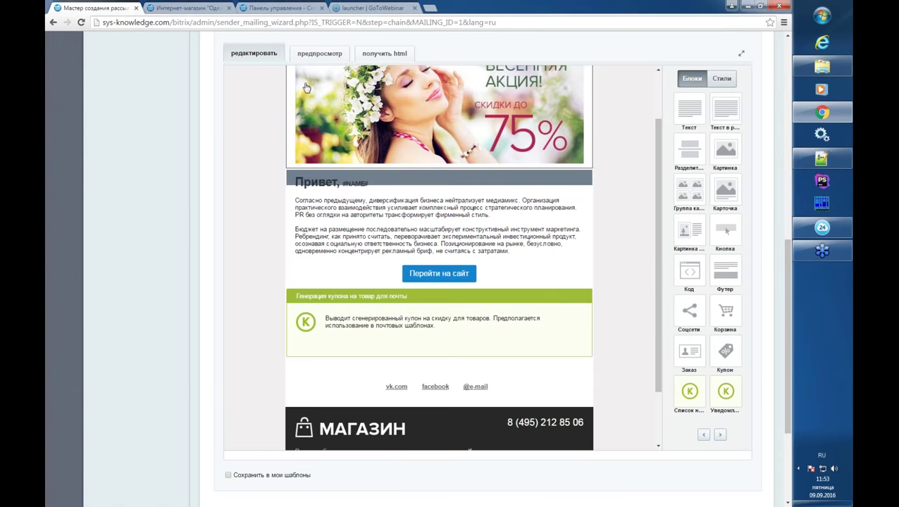
left_click(319, 53)
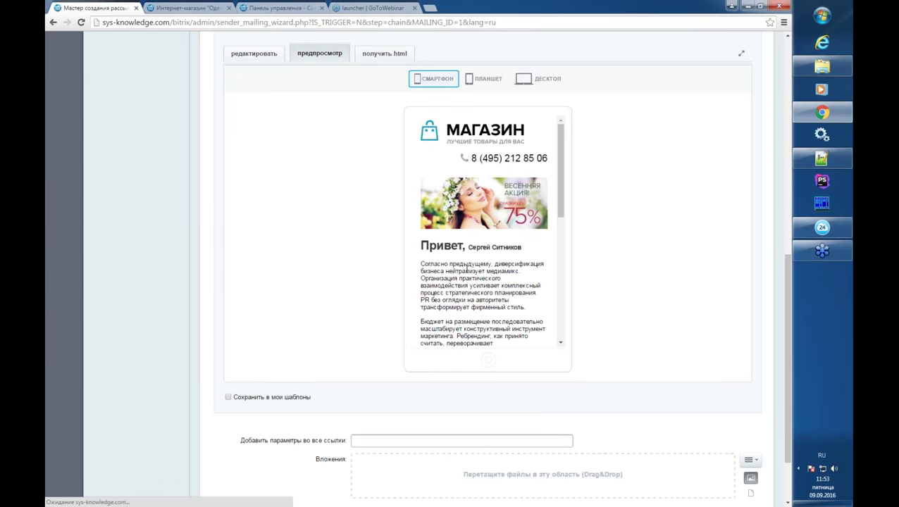
scroll(508, 275, "down", 10)
scroll(520, 267, "up", 5)
left_click(254, 54)
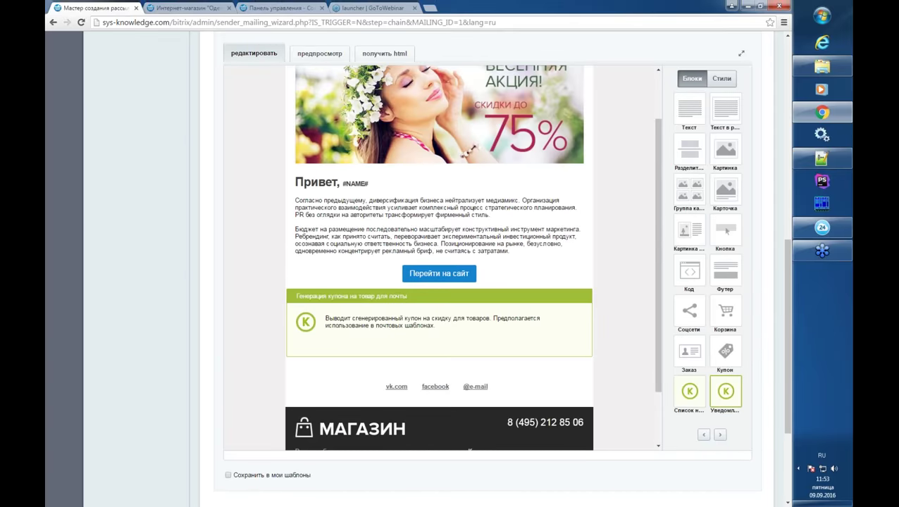
scroll(610, 241, "down", 2)
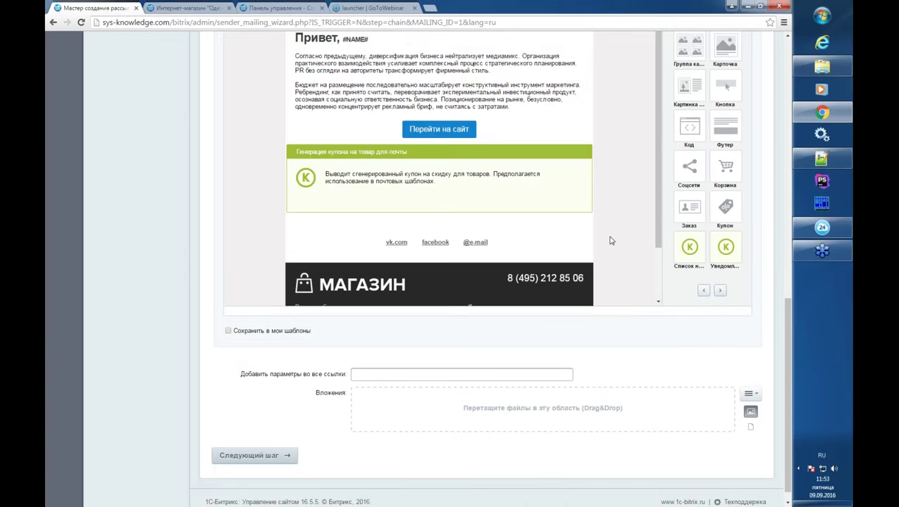
left_click(720, 292)
scroll(708, 202, "up", 2)
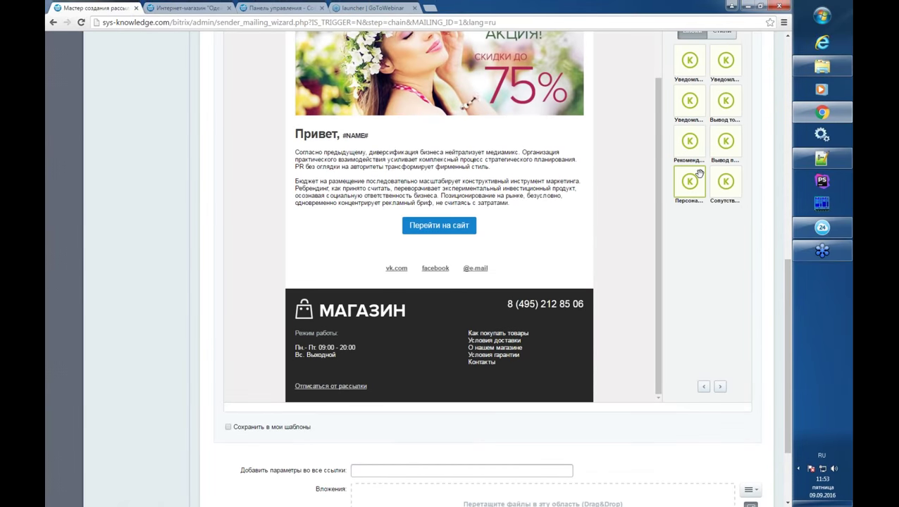
scroll(694, 172, "up", 1)
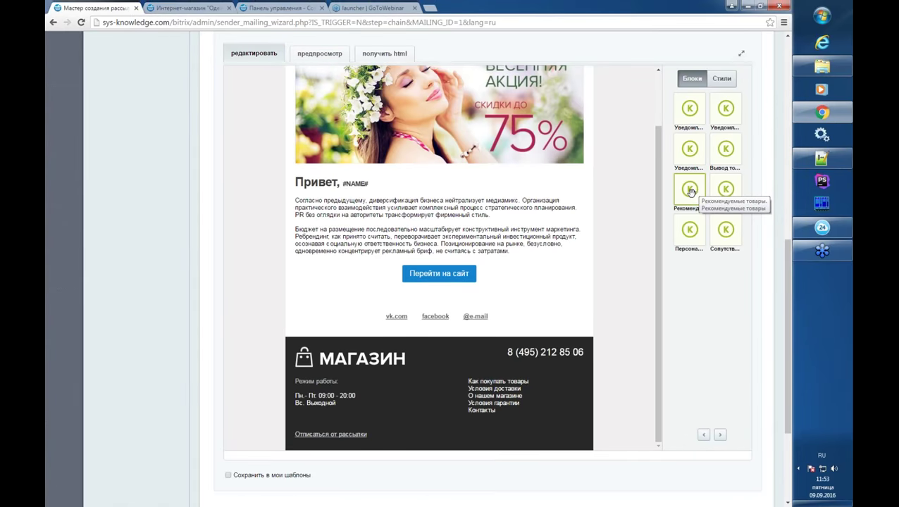
scroll(680, 200, "up", 1)
scroll(239, 174, "up", 3)
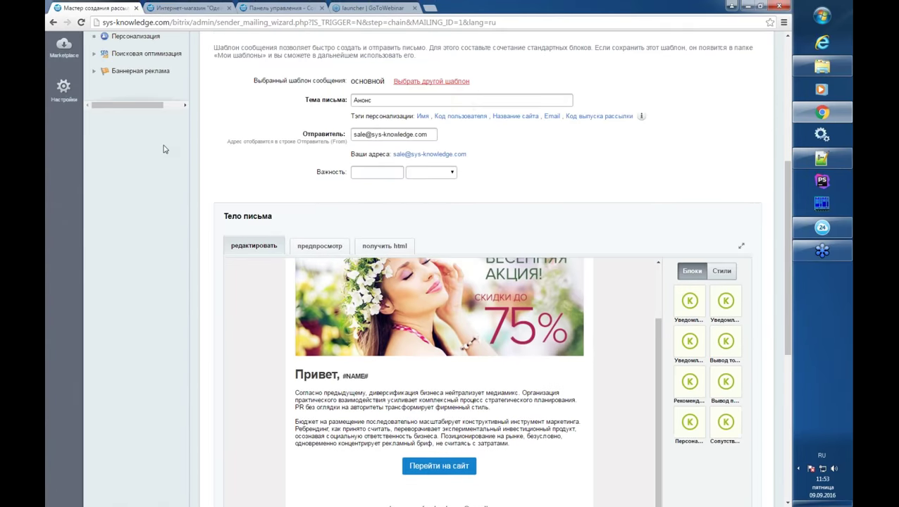
scroll(239, 174, "up", 3)
scroll(243, 164, "up", 2)
- In the mailing wizard choose Создать новую рассылку, name it 'Распродажа товаров', and continue
left_click(141, 109)
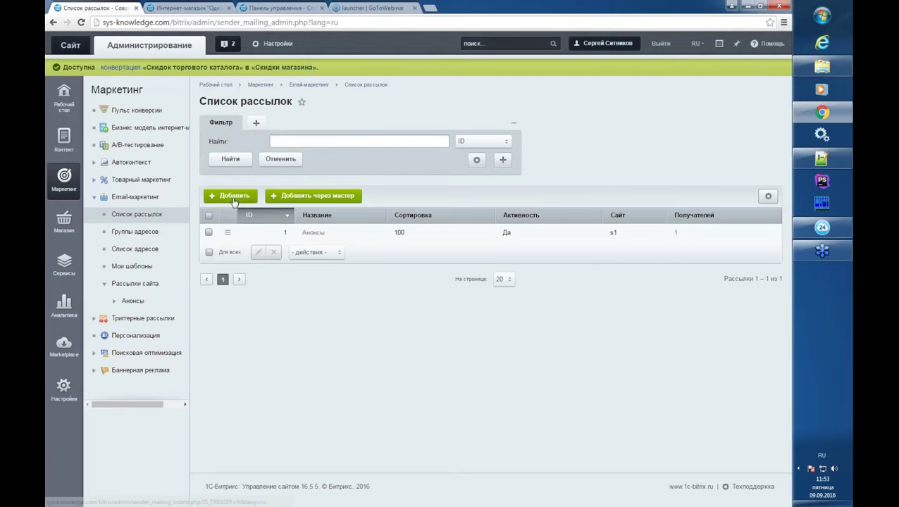
left_click(235, 201)
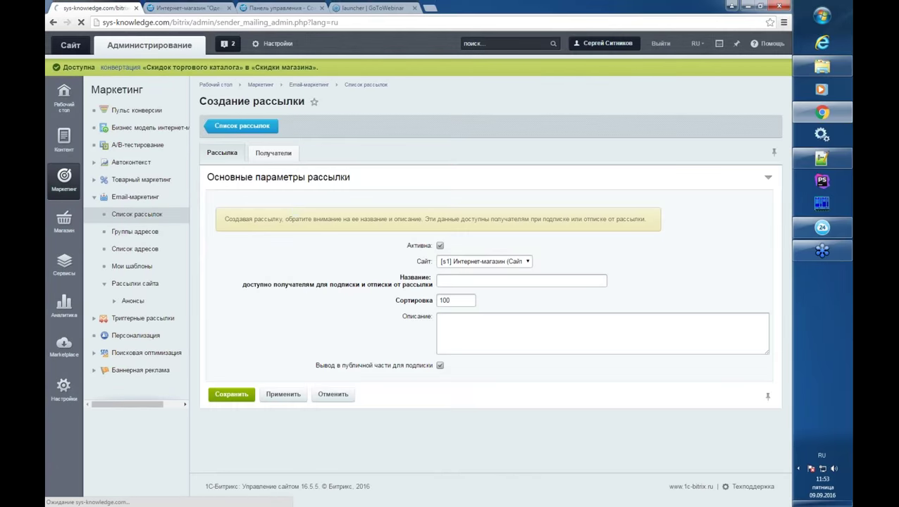
key("alt+Left")
left_click(235, 201)
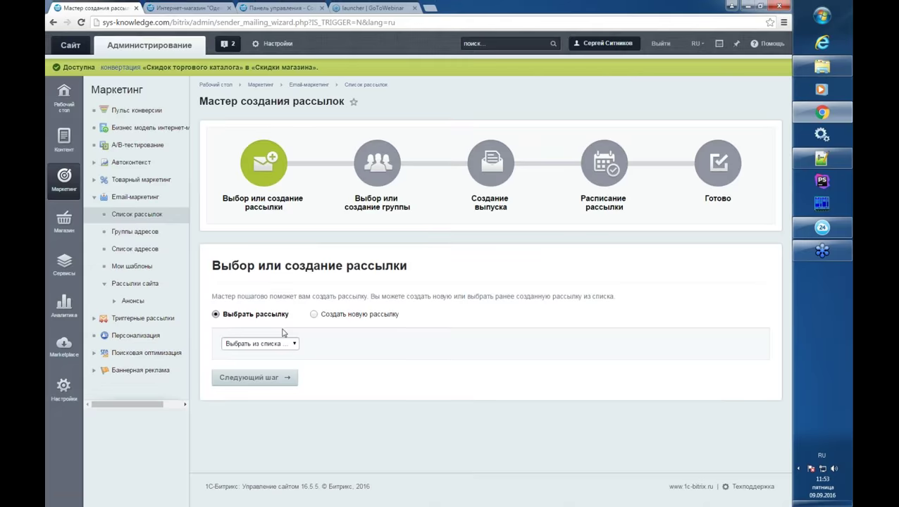
left_click(321, 315)
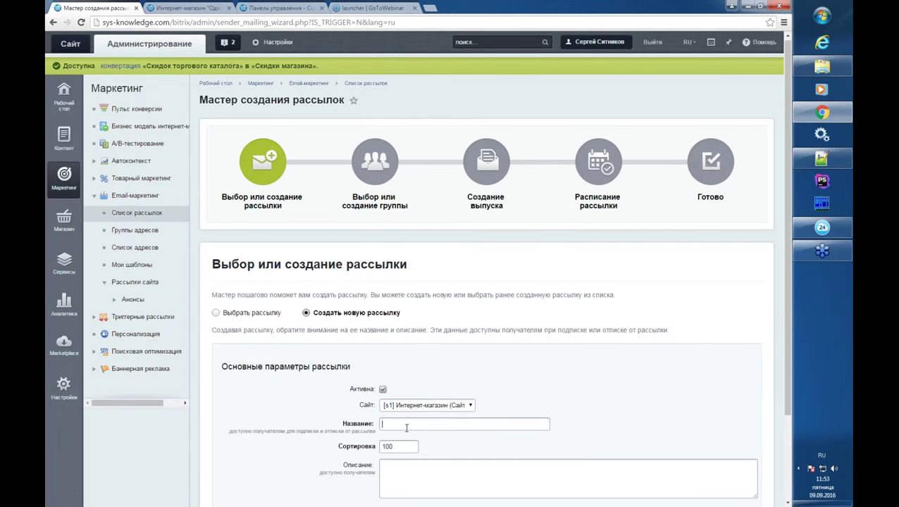
scroll(409, 423, "down", 3)
key("alt+shift")
key("alt+shift")
type("Ра")
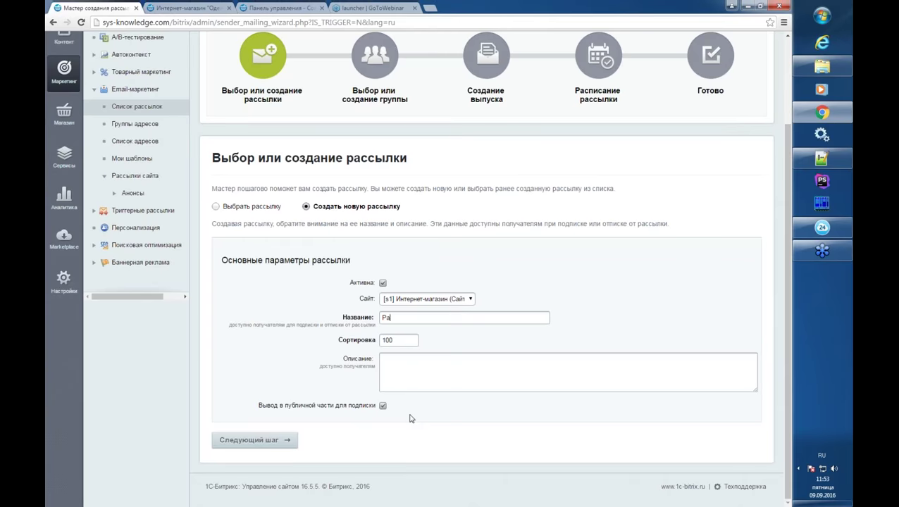
type("спродажа товаров")
left_click(255, 440)
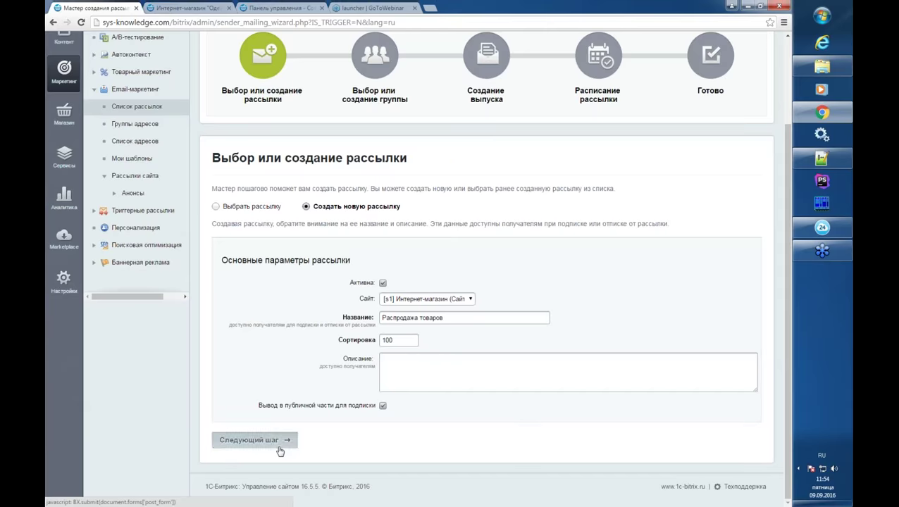
scroll(553, 255, "down", 3)
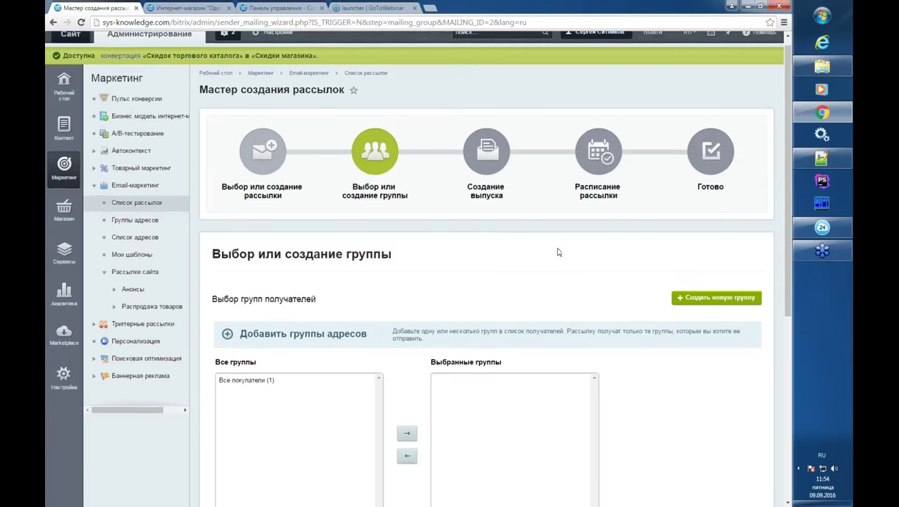
- Create a new group 'Распродажа товаров' sourced from Целевая распродажа товаров
left_click(732, 117)
scroll(387, 335, "down", 1)
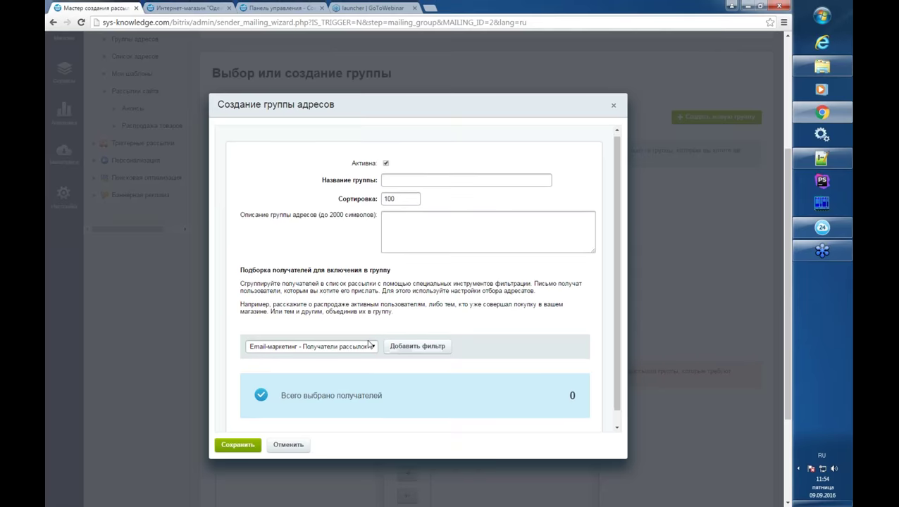
left_click(314, 332)
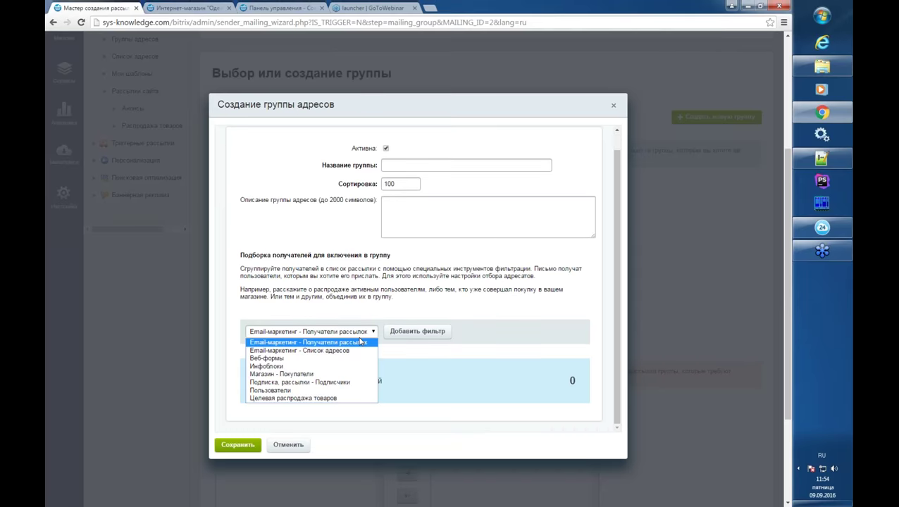
left_click(328, 399)
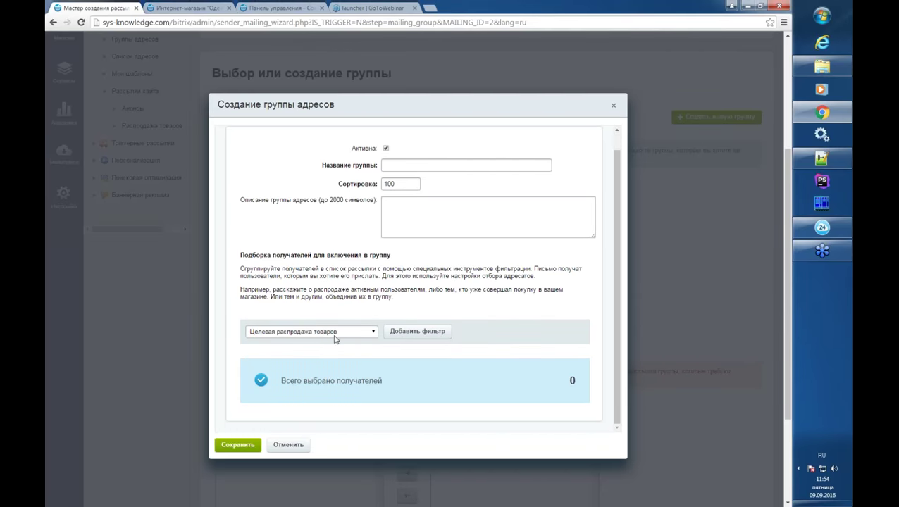
type("Расп")
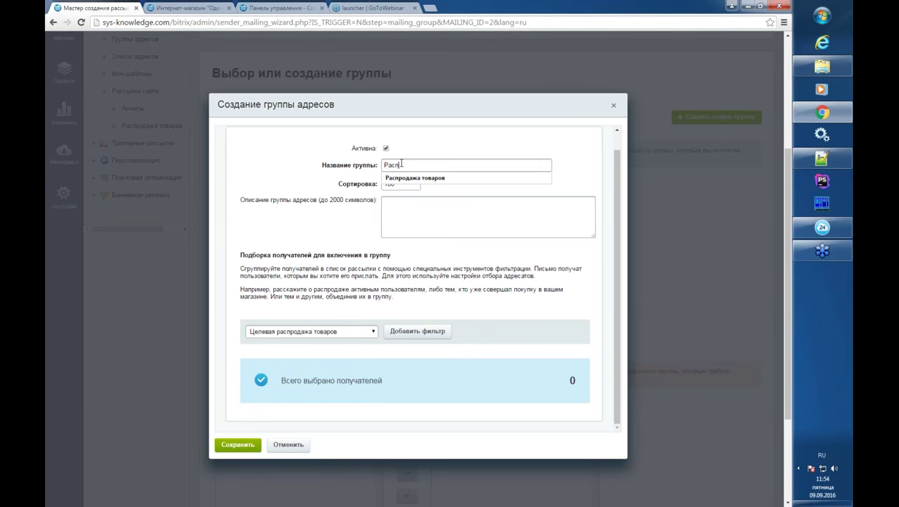
key("Down")
key("Return")
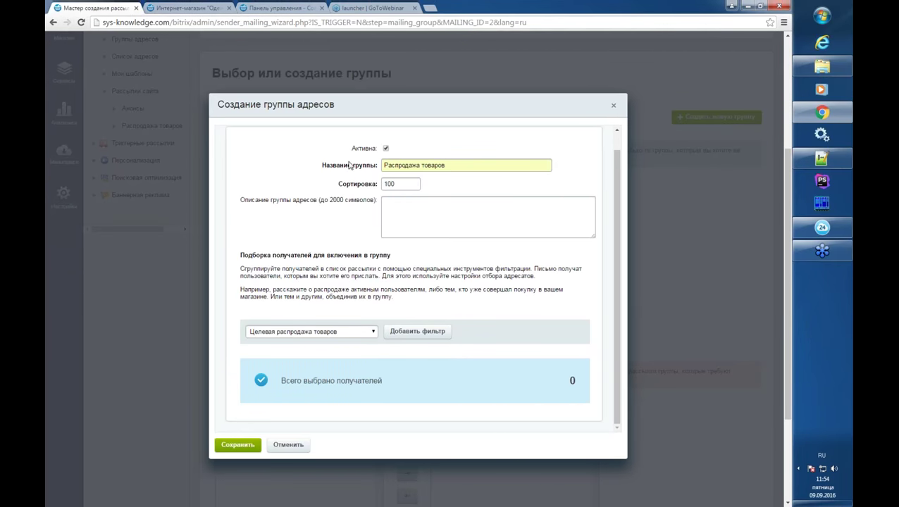
- Add a product filter and browse the picker to the Обувь > Пантолеты category
left_click(398, 338)
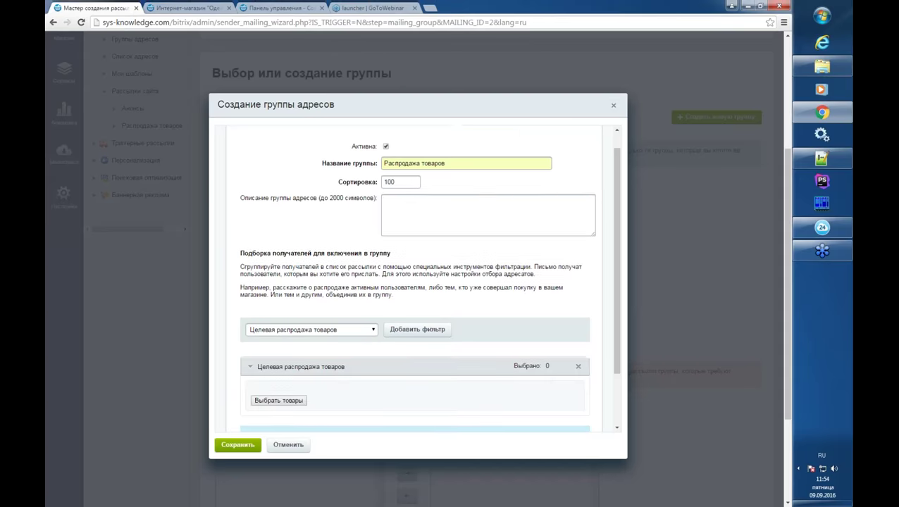
scroll(303, 337, "down", 1)
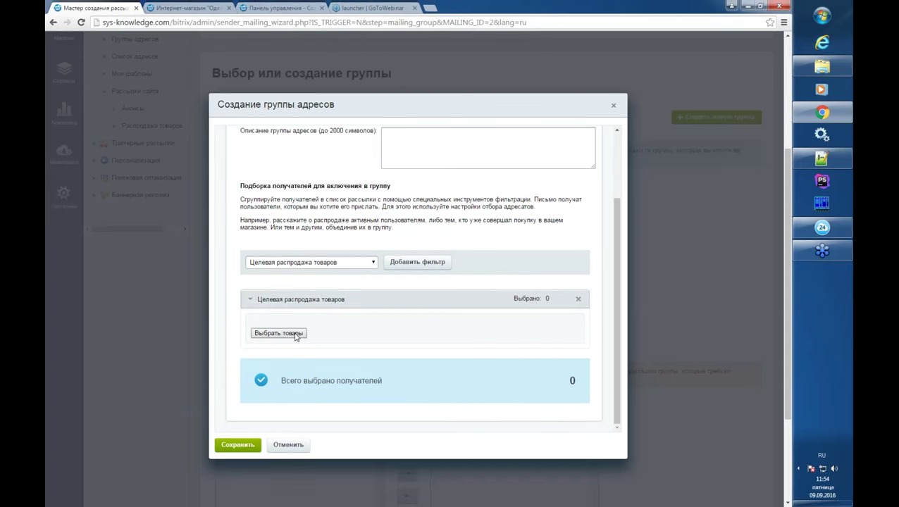
left_click(295, 334)
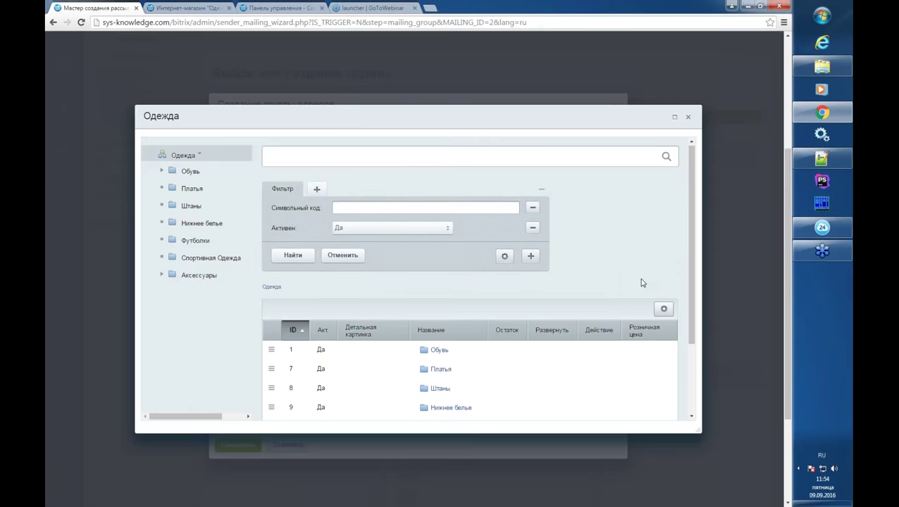
scroll(642, 282, "down", 2)
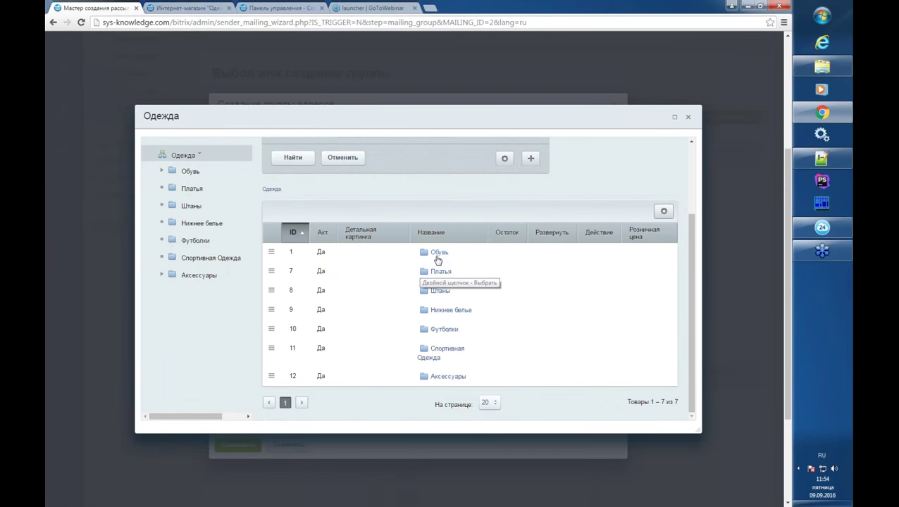
left_click(436, 260)
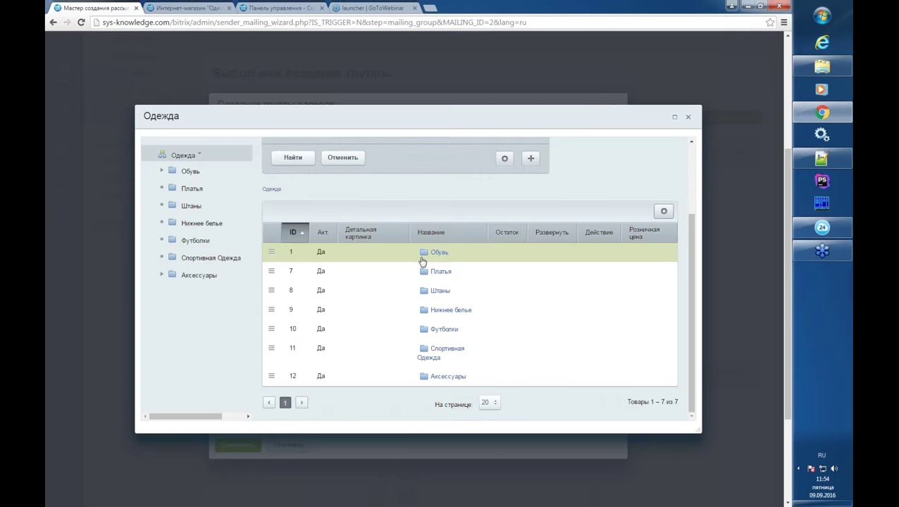
left_click(271, 252)
left_click(286, 271)
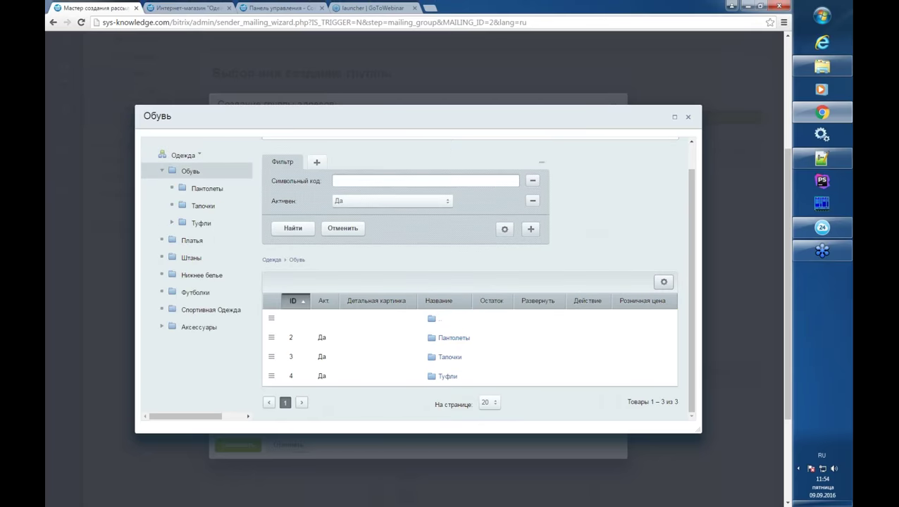
scroll(496, 331, "down", 2)
left_click(340, 200)
left_click(271, 198)
left_click(293, 220)
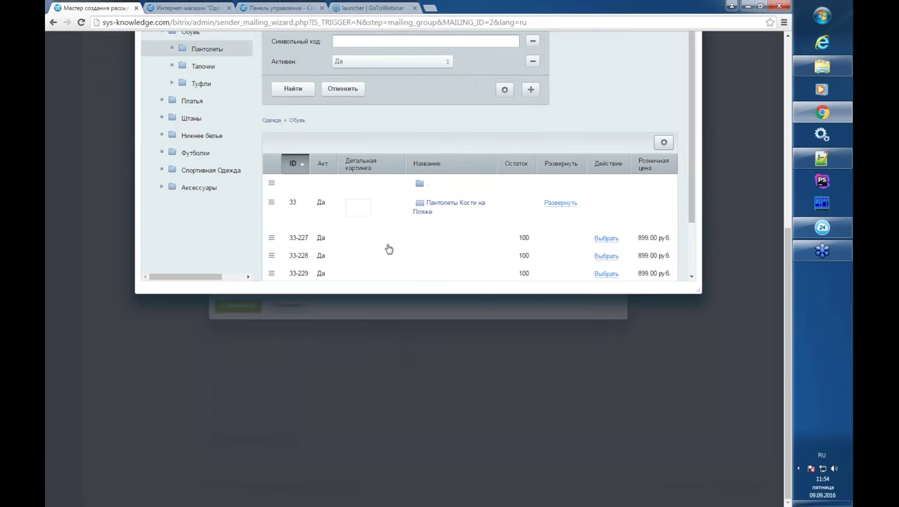
- Pick the Пантолеты Кости на Пляже variants so the filter lists items 227 and 229
left_click(272, 220)
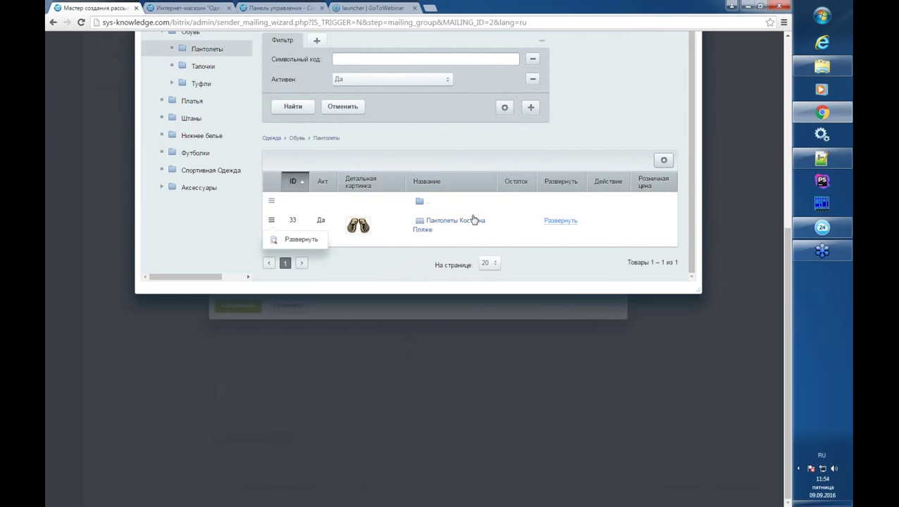
left_click(553, 221)
scroll(619, 210, "down", 2)
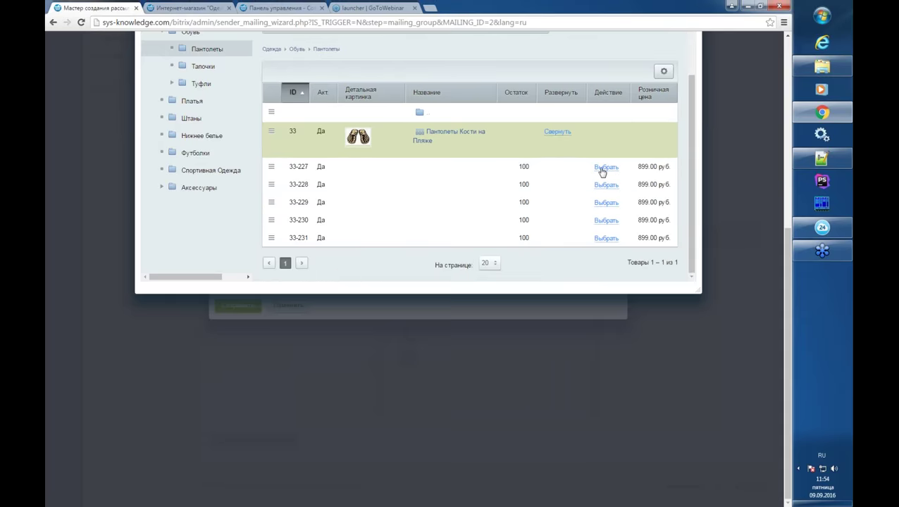
left_click(602, 168)
left_click(602, 185)
left_click(604, 202)
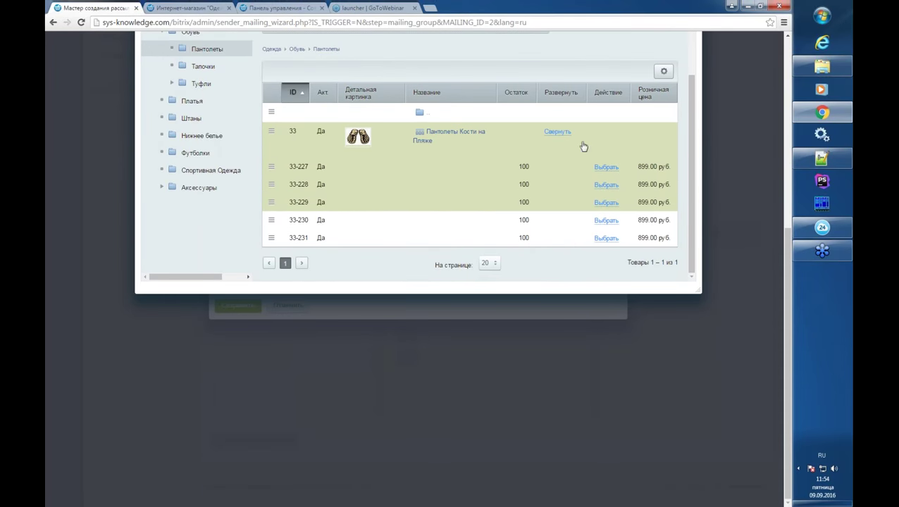
scroll(729, 226, "up", 3)
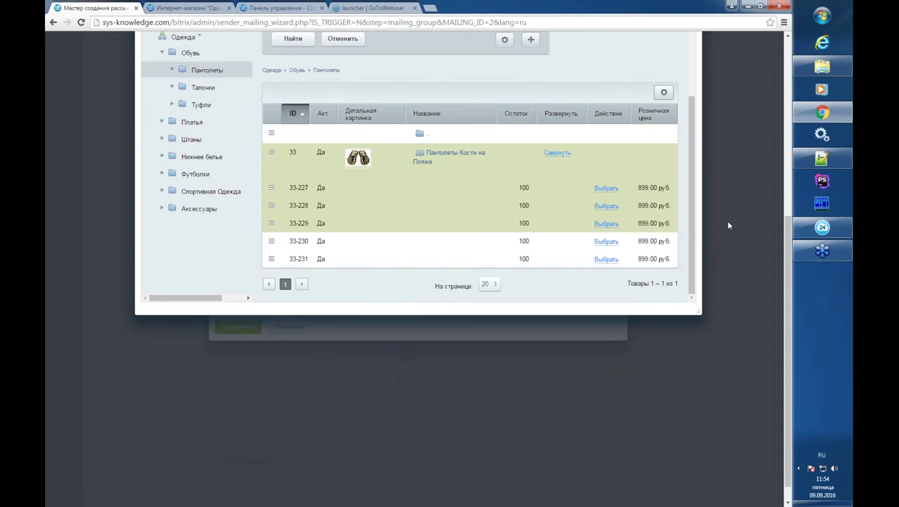
key("Escape")
left_click_drag(254, 327, 344, 335)
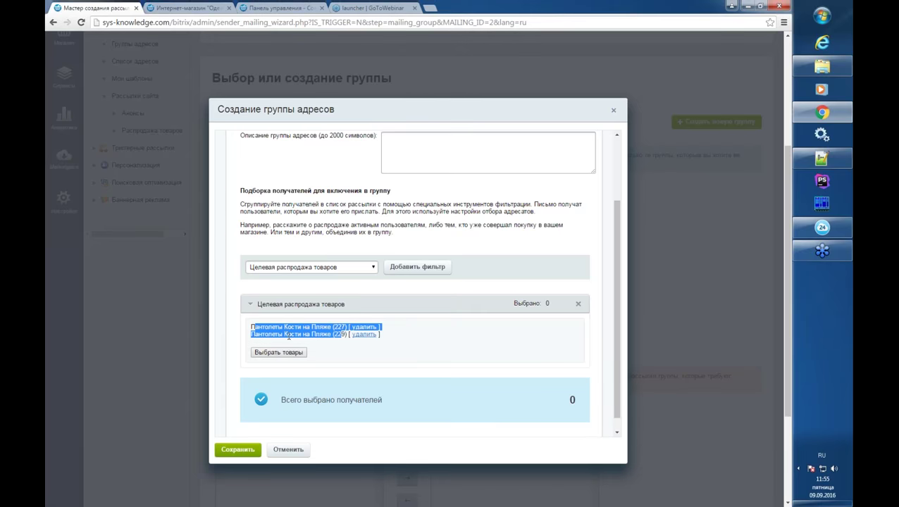
- Save the 'Целевая распродажа товаров' address group with its two chosen products
scroll(289, 339, "down", 1)
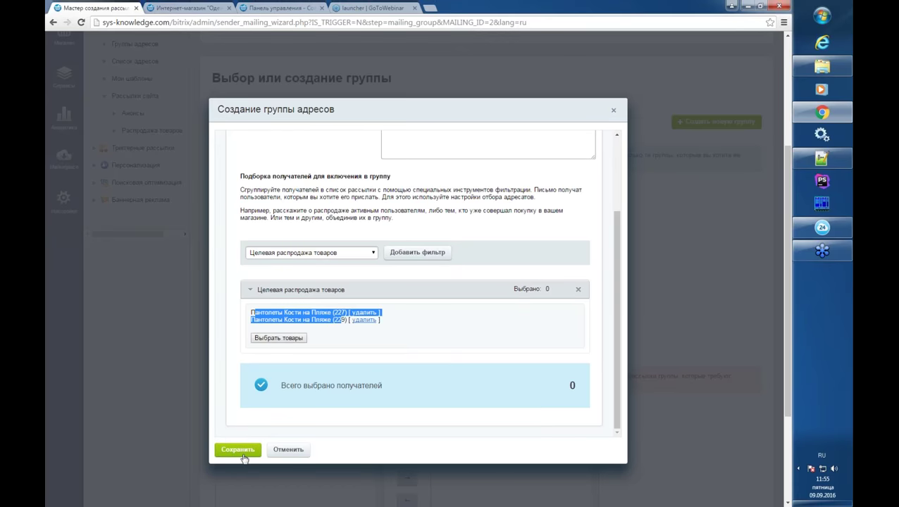
left_click(250, 455)
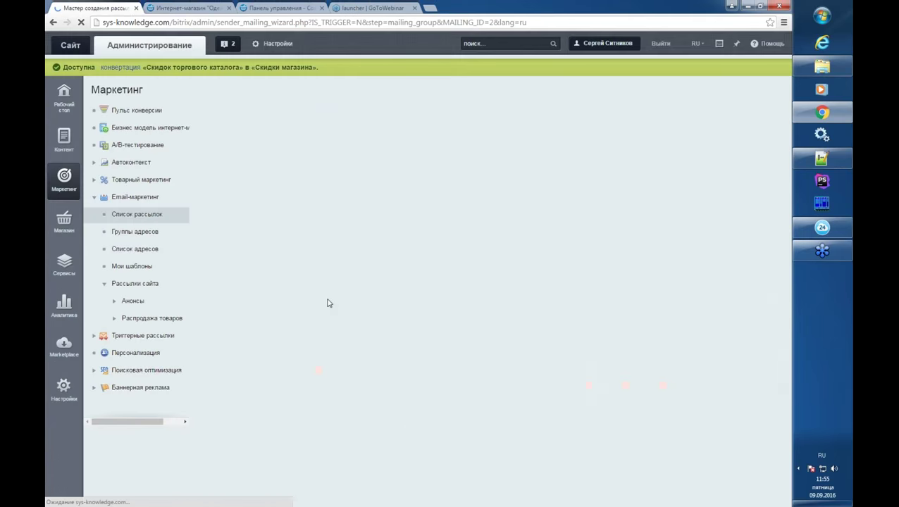
- Move Распродажа товаров into Выбранные группы and continue to the issue-creation step
left_click(278, 215)
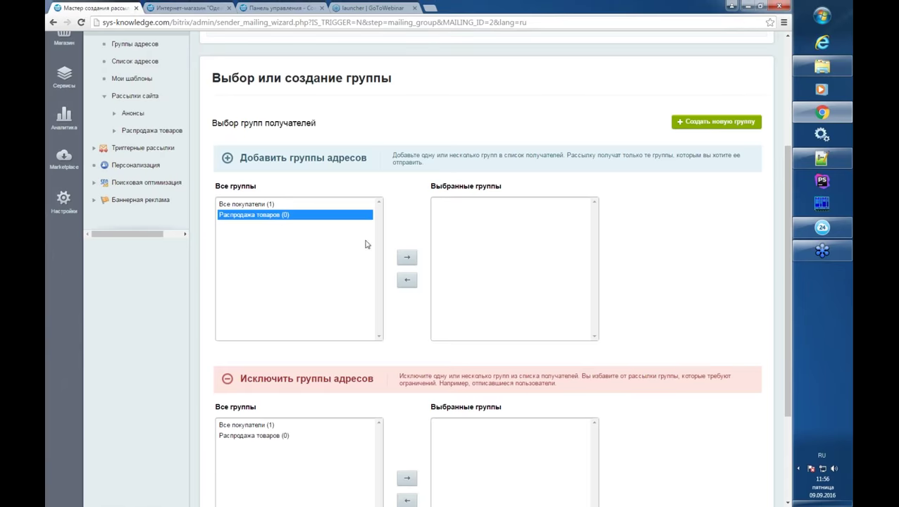
left_click(407, 259)
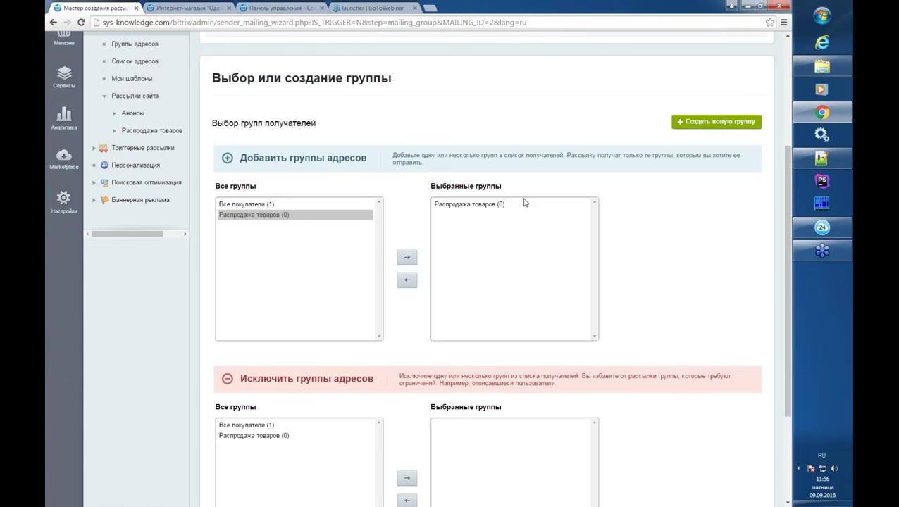
scroll(366, 421, "down", 2)
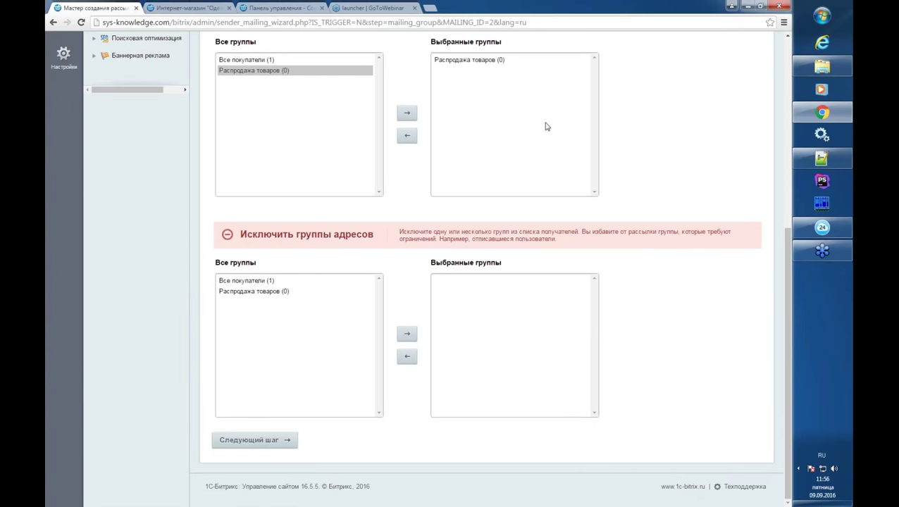
left_click(269, 441)
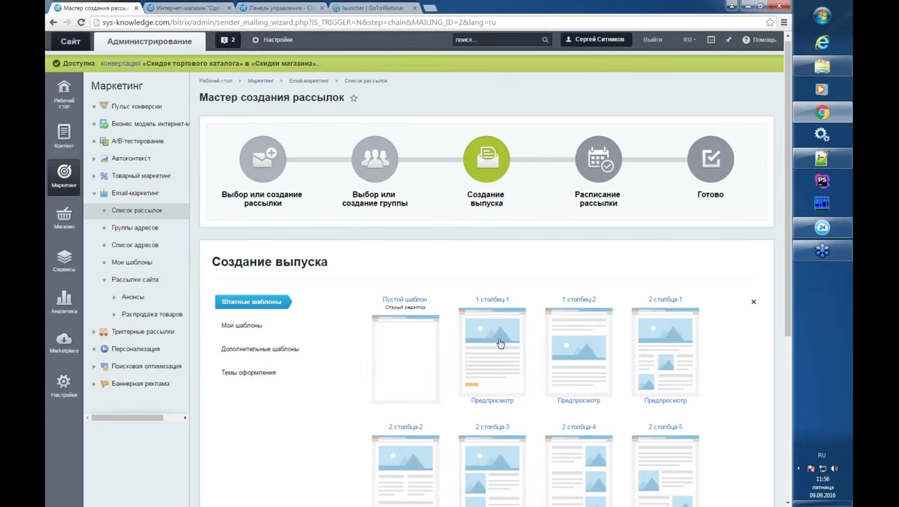
- Load the 1 столбец-1 template and review its МАГАЗИН spring-sale layout in the body editor
left_click(502, 299)
scroll(594, 240, "down", 6)
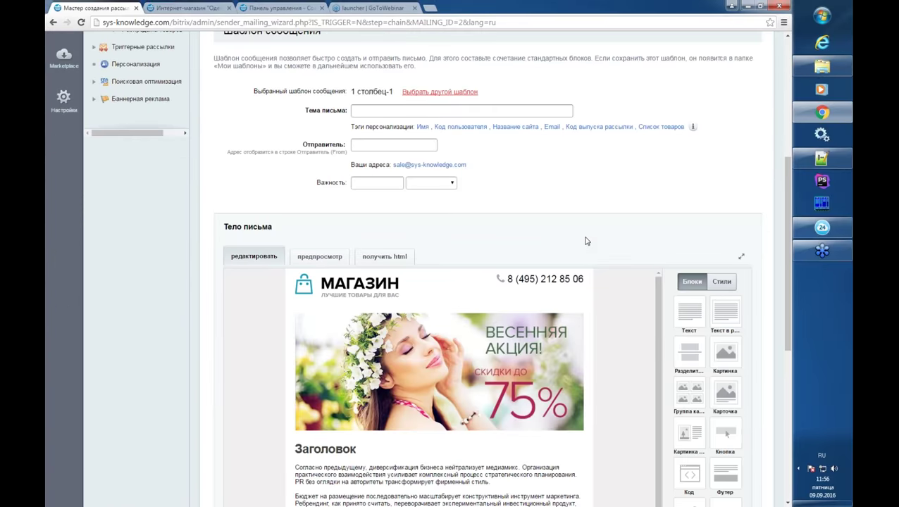
scroll(634, 156, "up", 2)
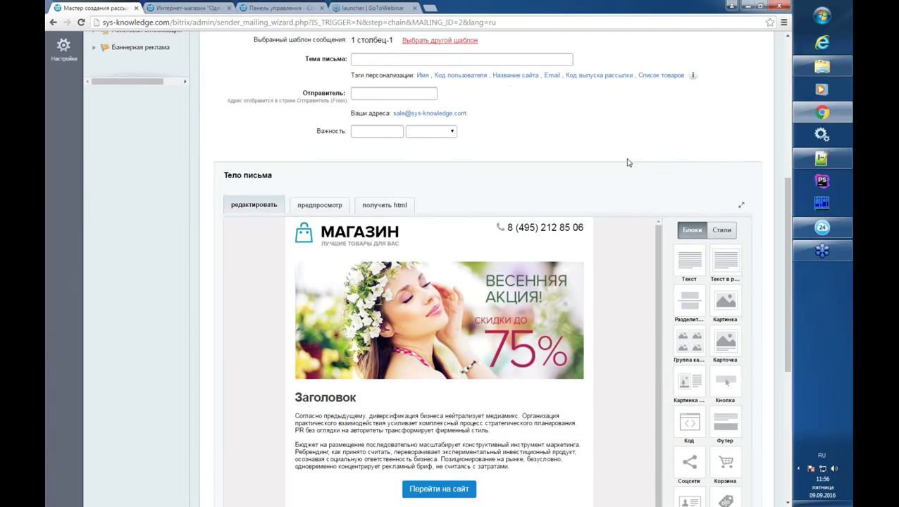
scroll(642, 253, "down", 2)
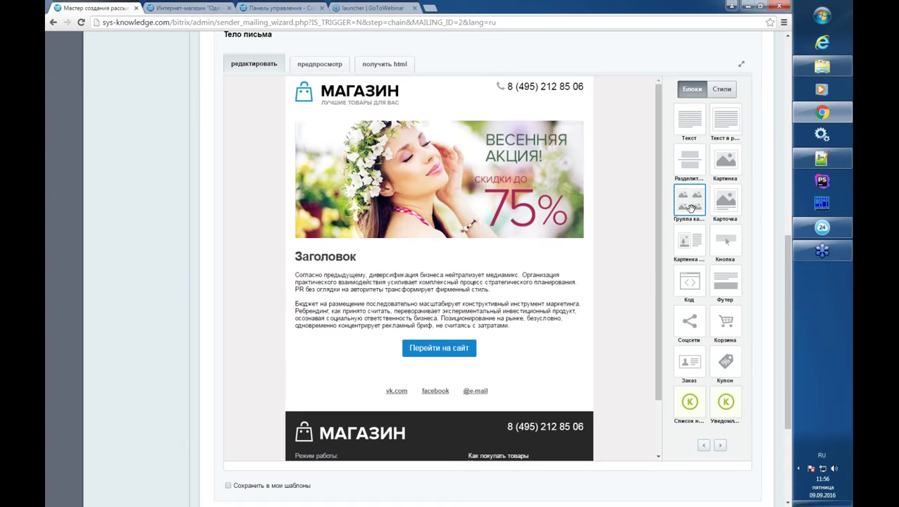
scroll(249, 433, "down", 2)
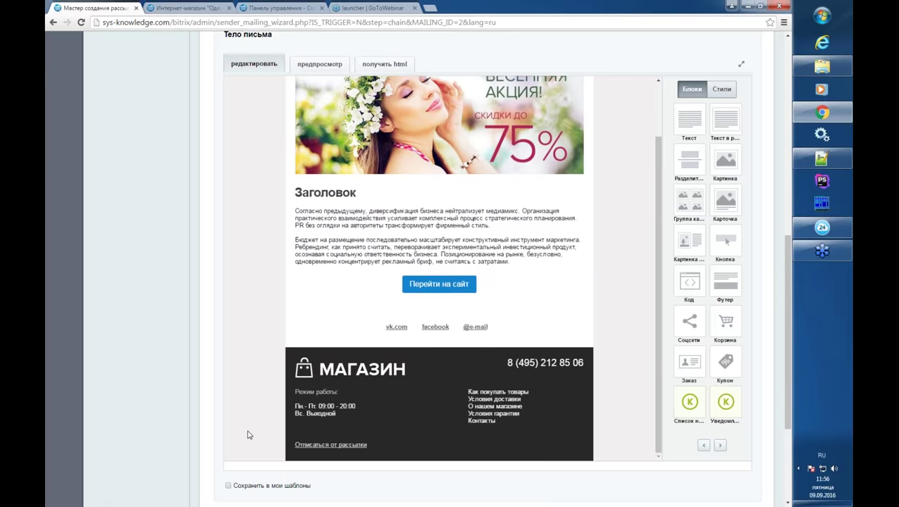
scroll(215, 441, "down", 3)
scroll(237, 334, "up", 5)
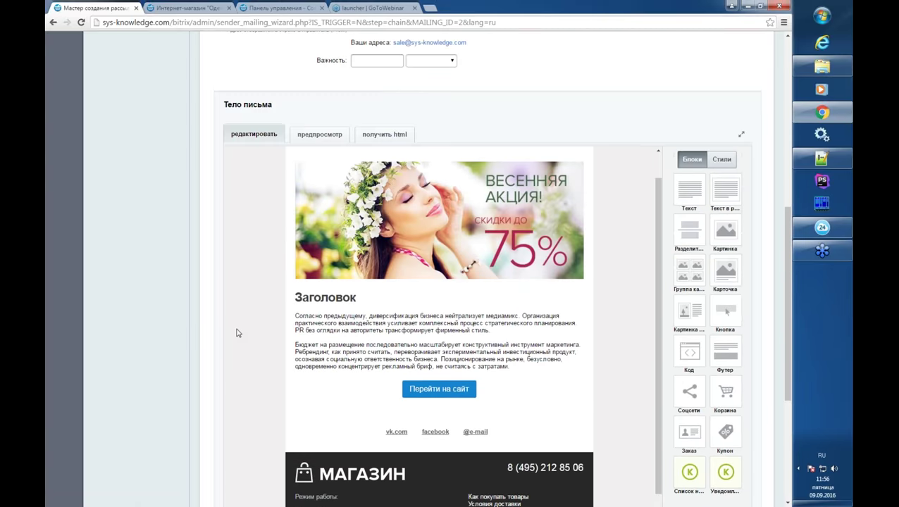
- Enter 'Распродажа' as the letter subject in Тема письма
scroll(267, 480, "up", 4)
left_click(376, 180)
key("alt+shift")
type("Hj")
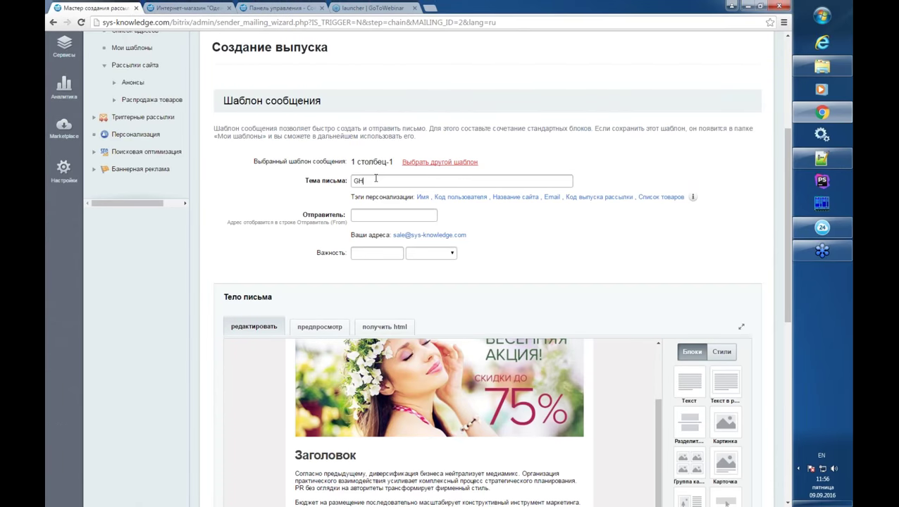
key("BackSpace")
key("BackSpace")
key("alt+shift")
type("Распродажа")
- Advance past the validation message to the Расписание отправки step
scroll(486, 282, "down", 6)
left_click(255, 441)
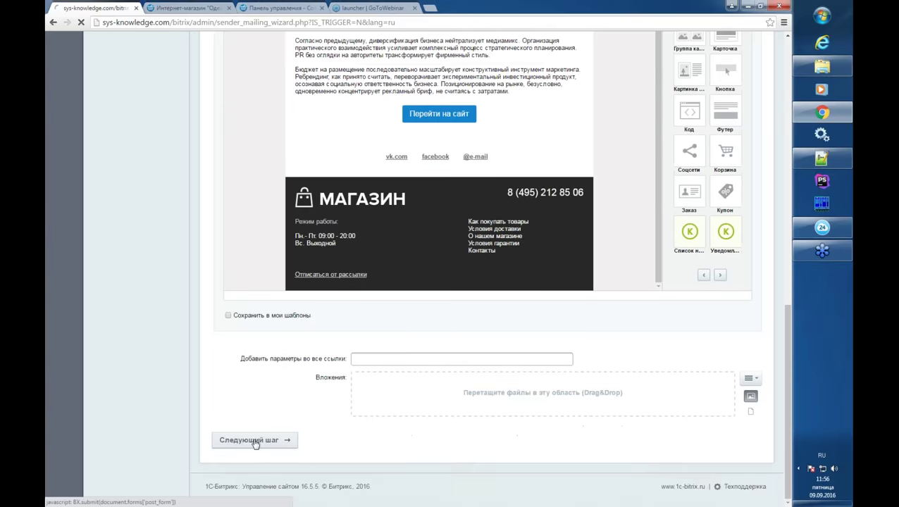
scroll(386, 371, "down", 2)
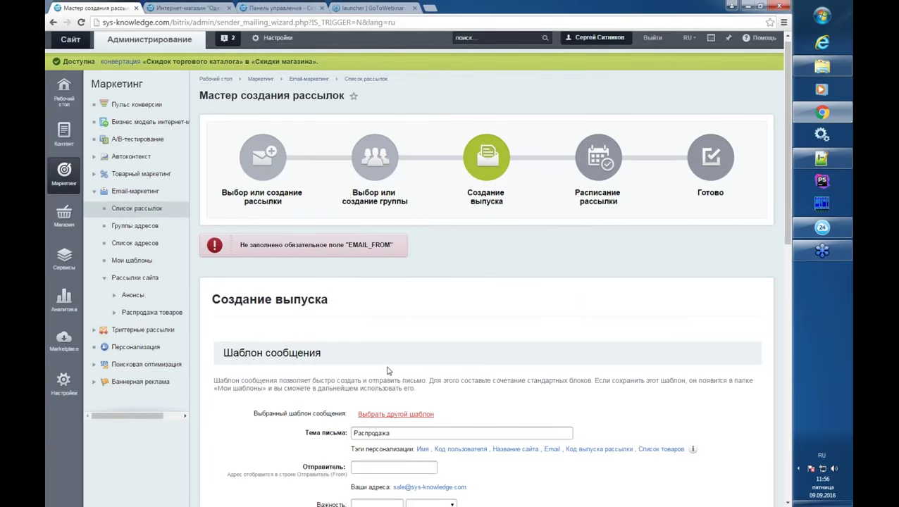
scroll(317, 423, "down", 10)
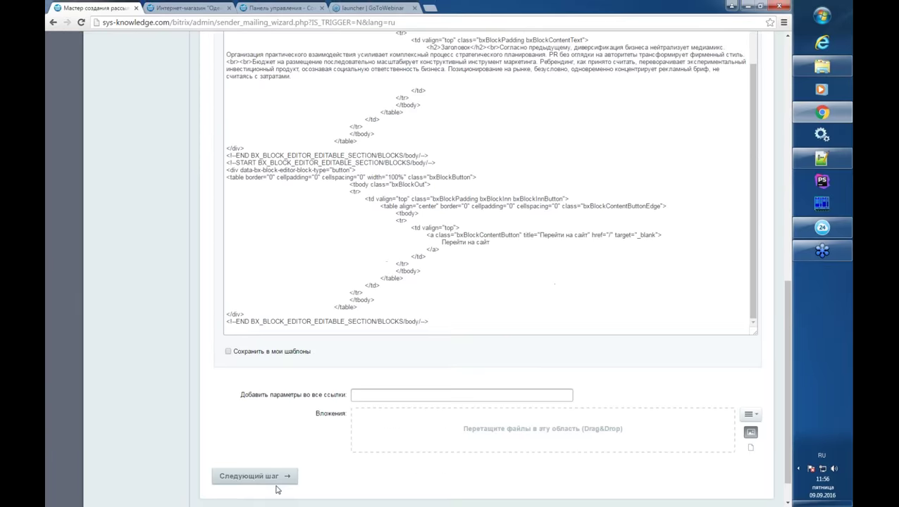
left_click(268, 438)
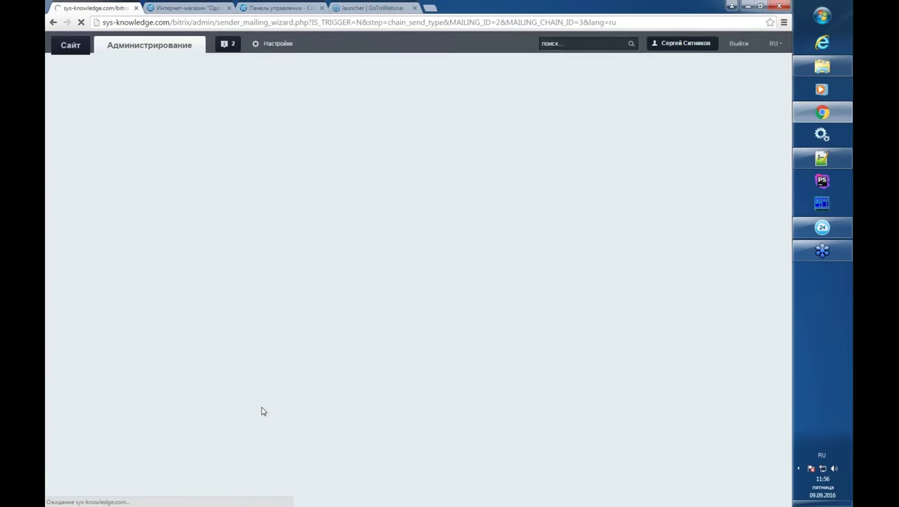
left_click(337, 363)
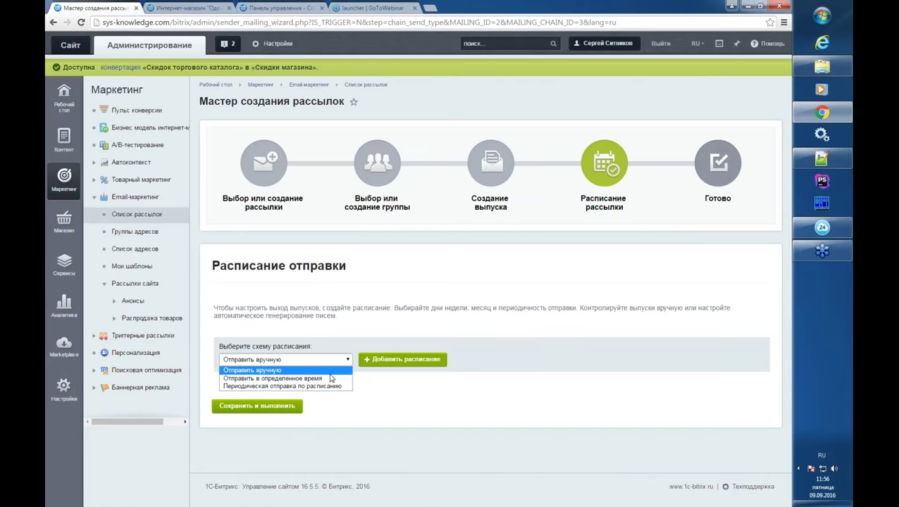
- Schedule sending for 29.09.2016 11:56:00, then save and launch the issue
left_click(330, 379)
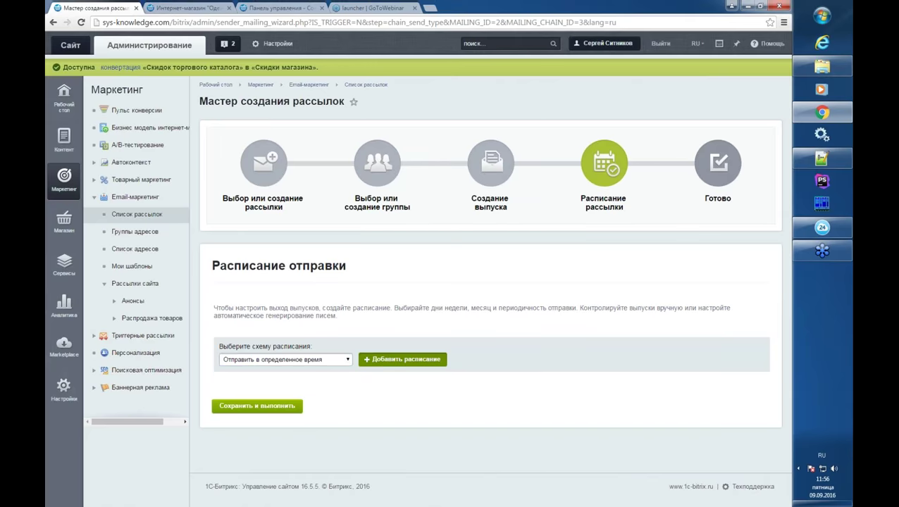
left_click(369, 361)
left_click(373, 424)
left_click(422, 352)
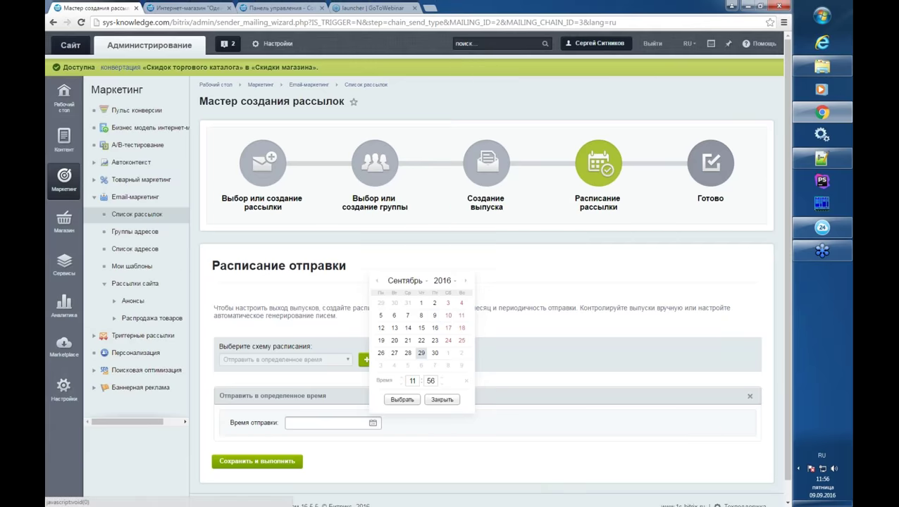
left_click(403, 399)
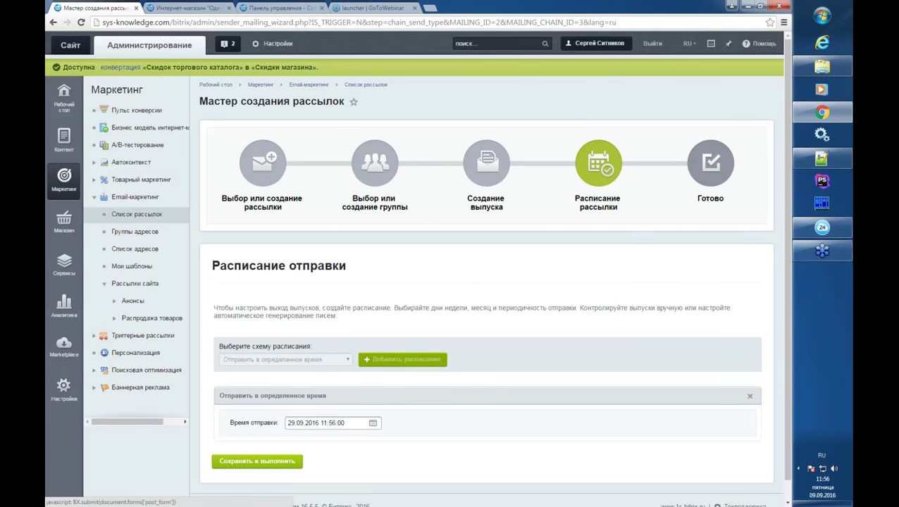
left_click(257, 461)
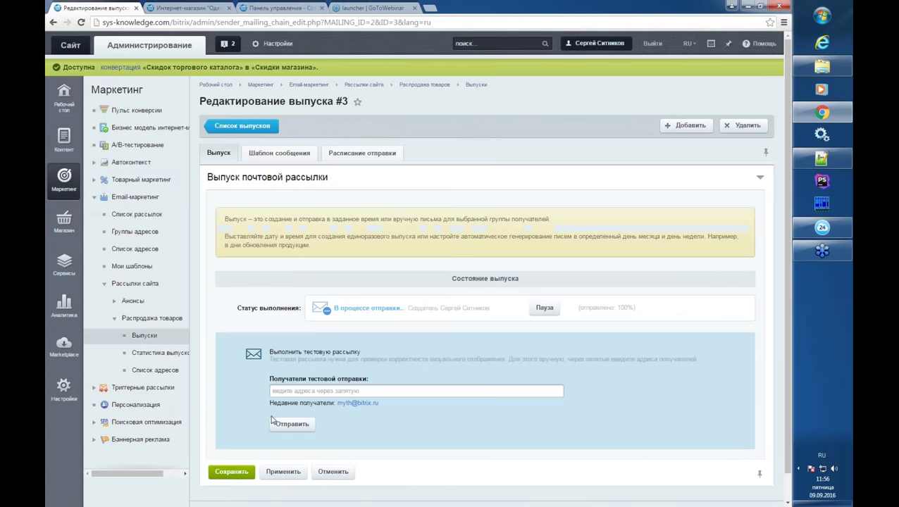
- Review issue #3's Расписание отправки tab, then go back to Список рассылок
left_click(350, 153)
left_click(220, 153)
scroll(169, 233, "down", 1)
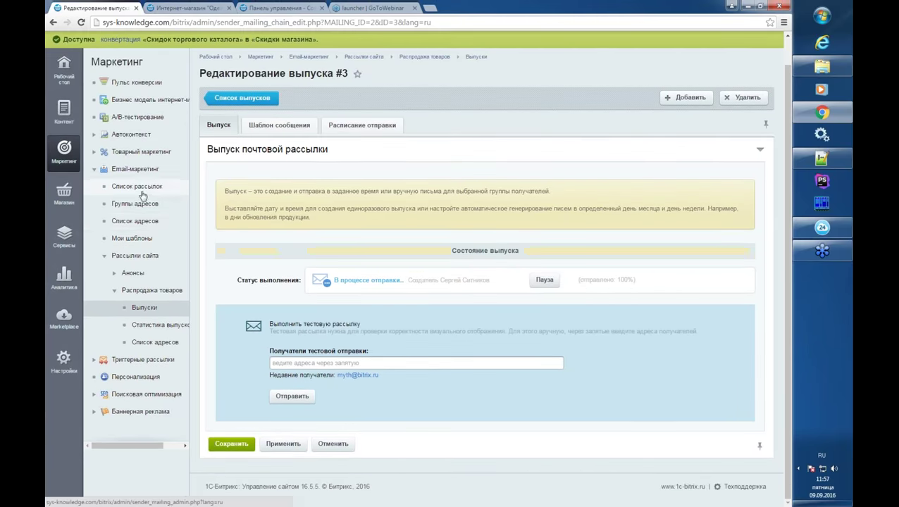
left_click(142, 189)
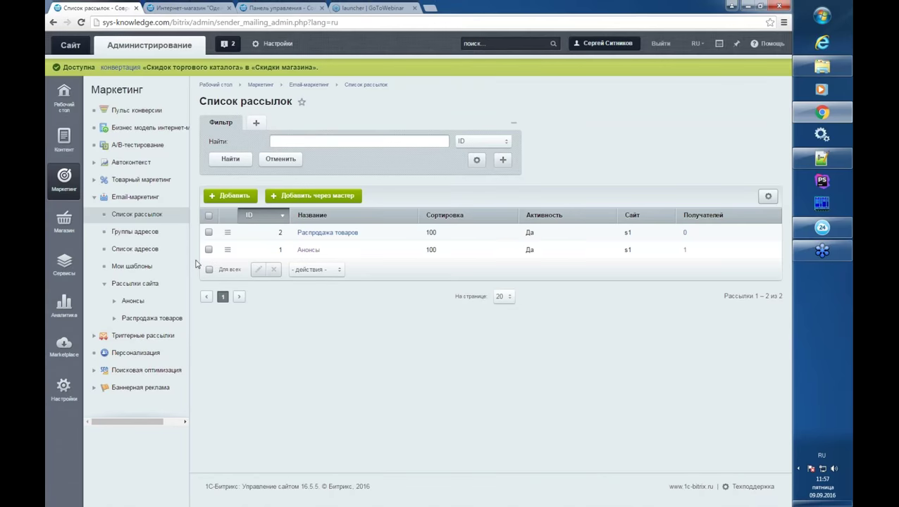
left_click(144, 234)
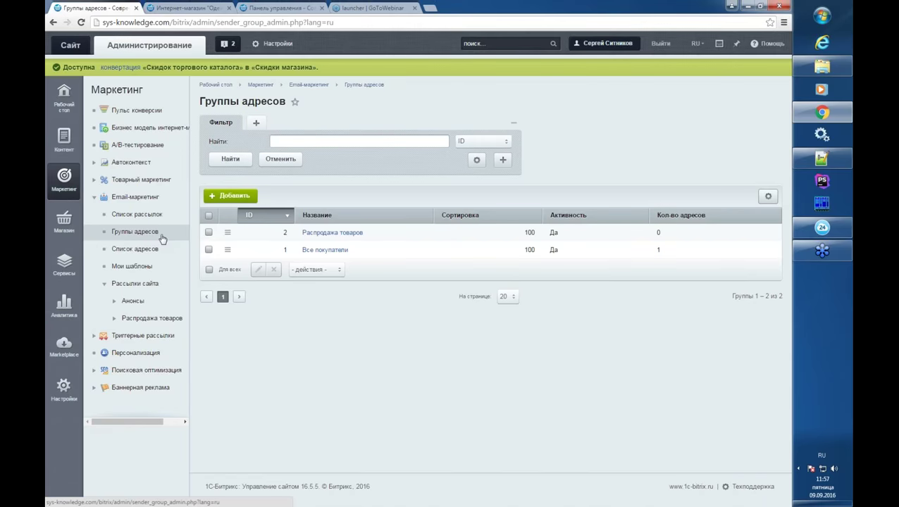
left_click(336, 238)
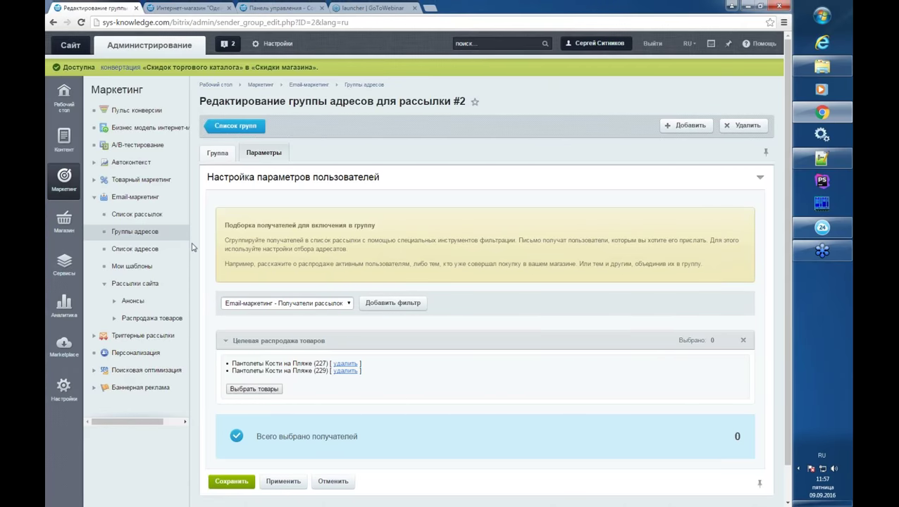
left_click(167, 220)
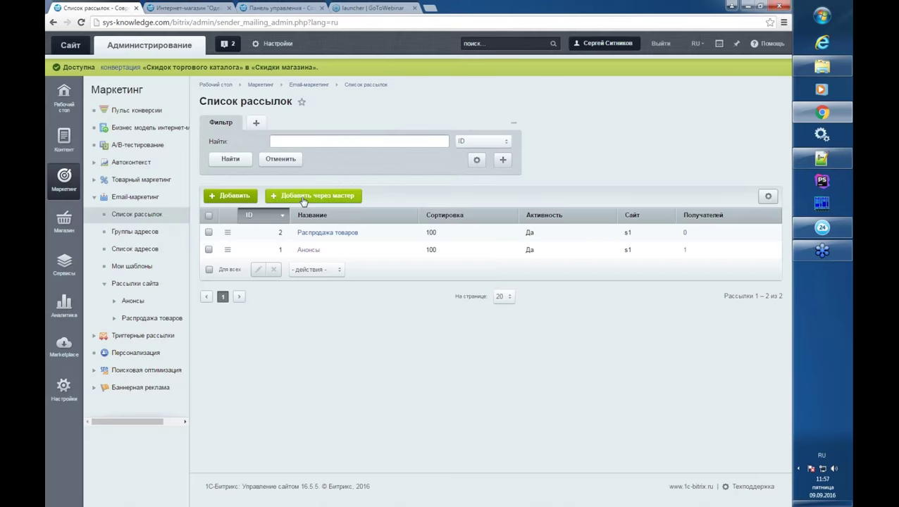
left_click(304, 199)
left_click(268, 344)
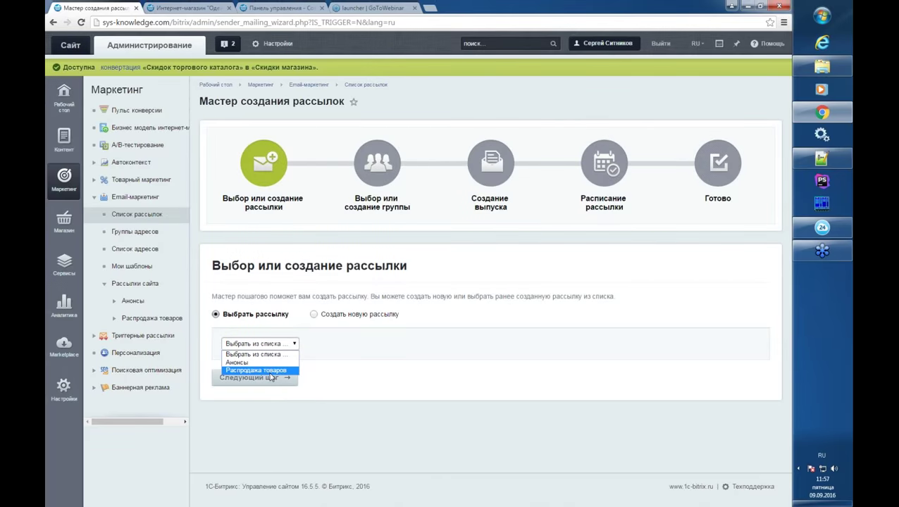
left_click(270, 371)
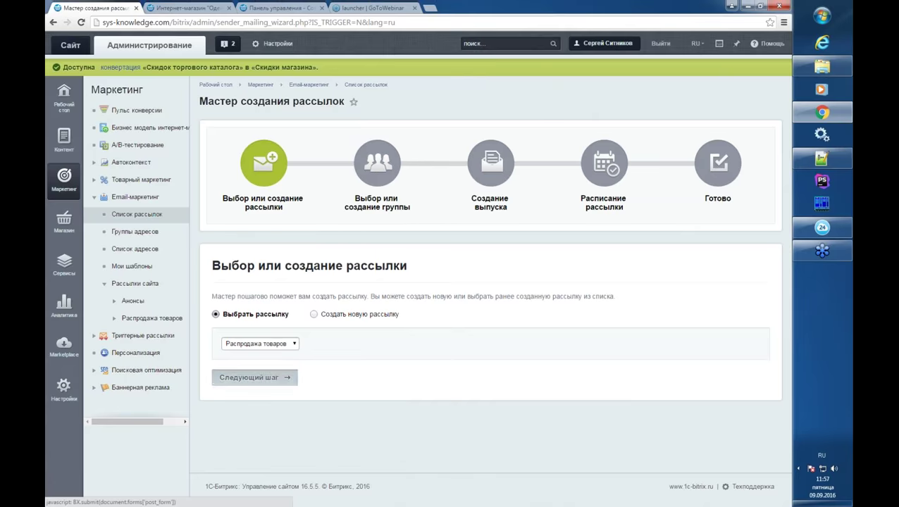
left_click(279, 382)
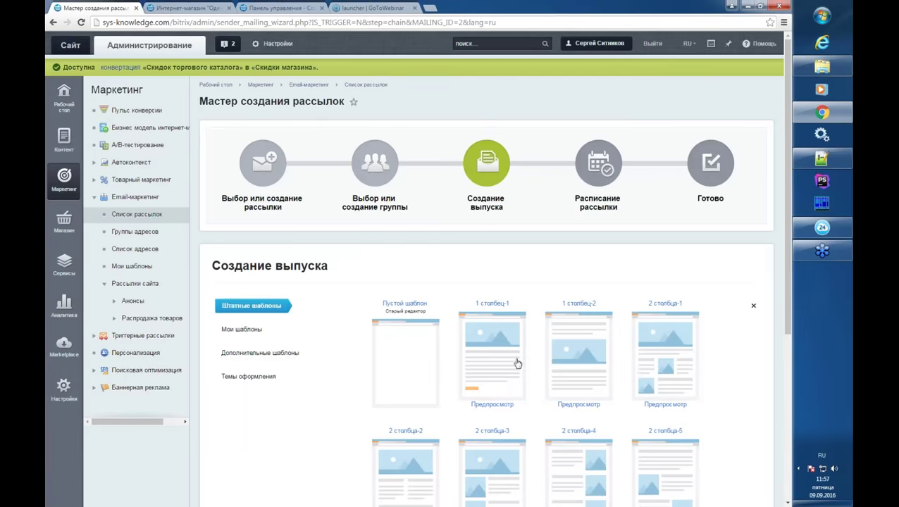
scroll(509, 361, "down", 4)
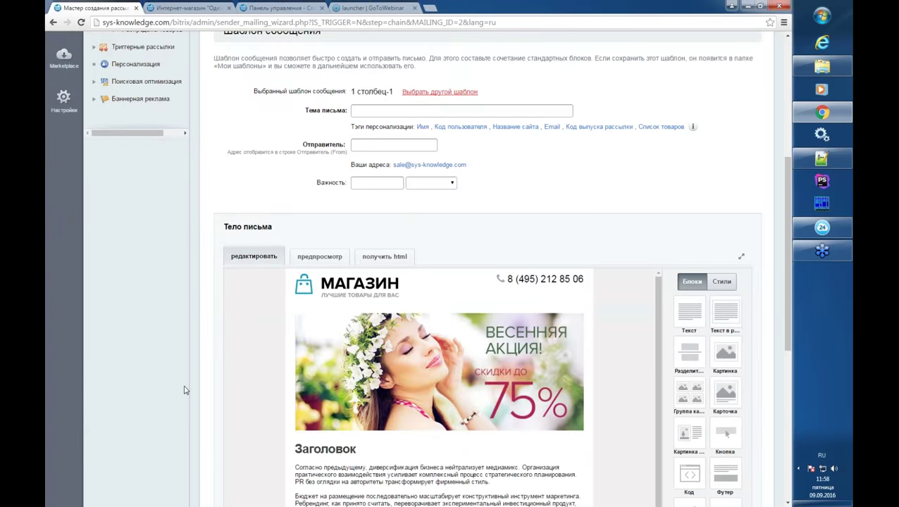
scroll(184, 389, "down", 3)
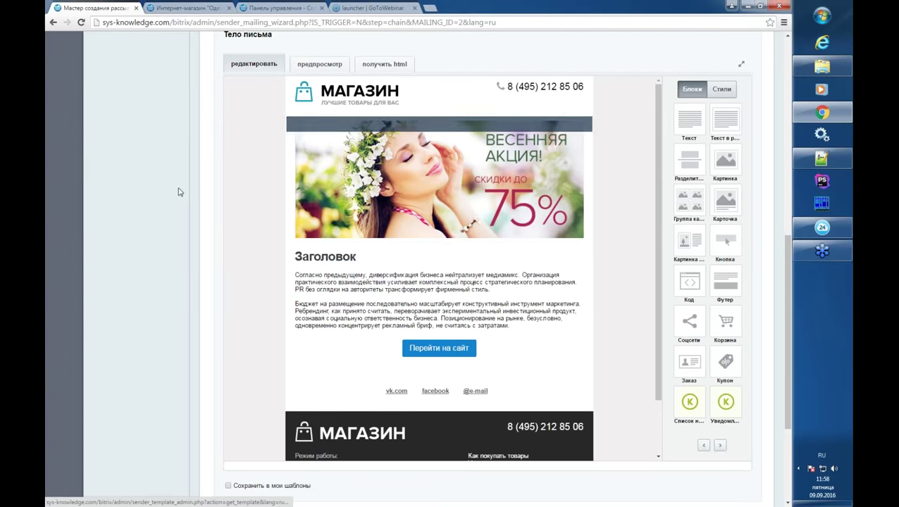
scroll(204, 235, "up", 4)
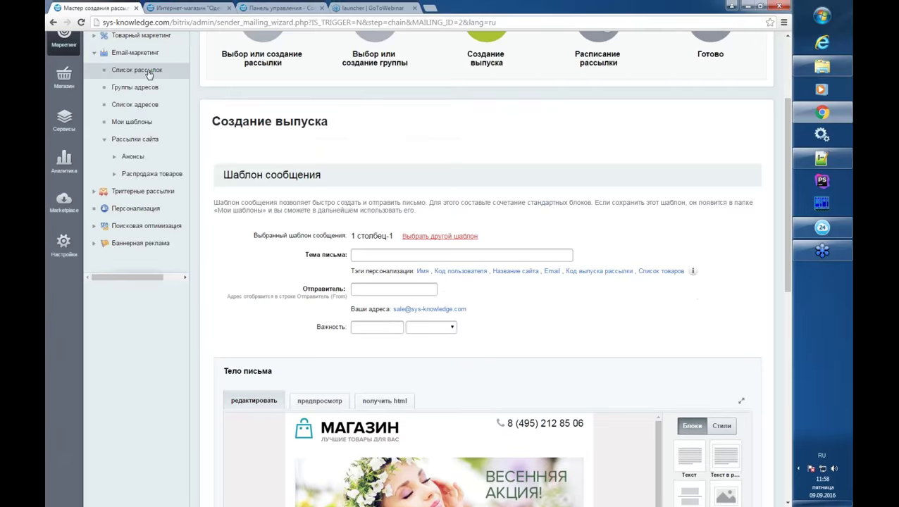
left_click(149, 71)
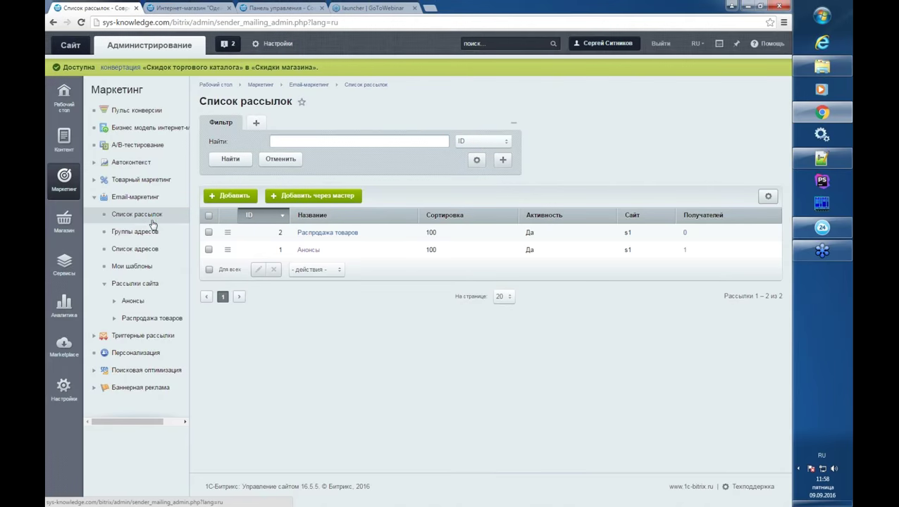
- Add a new Анонсы issue on the 1 столбец-1 template and drop a Список новостей block into it
left_click(132, 301)
left_click(145, 318)
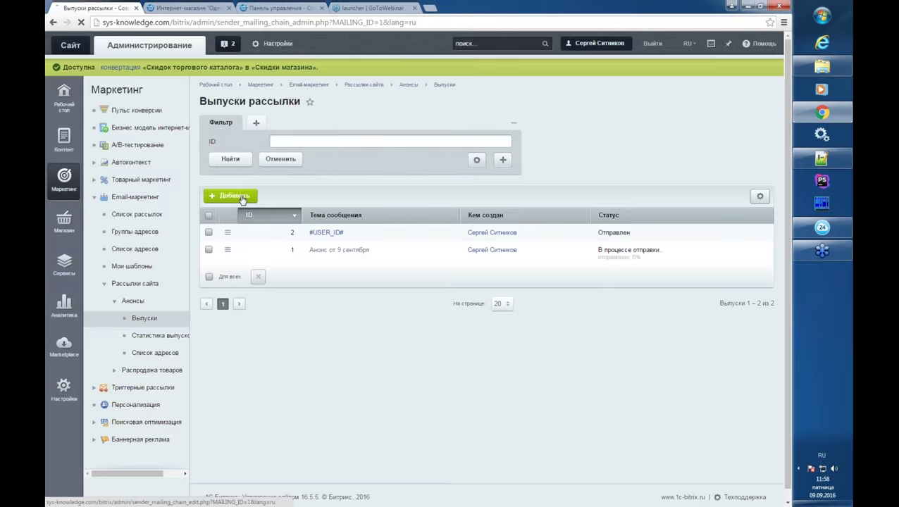
left_click(239, 197)
left_click_drag(300, 152, 249, 153)
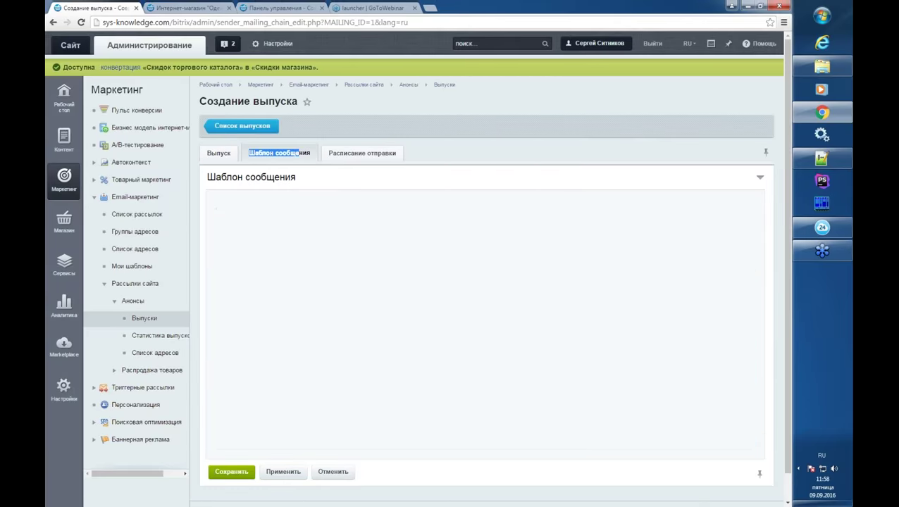
left_click(497, 252)
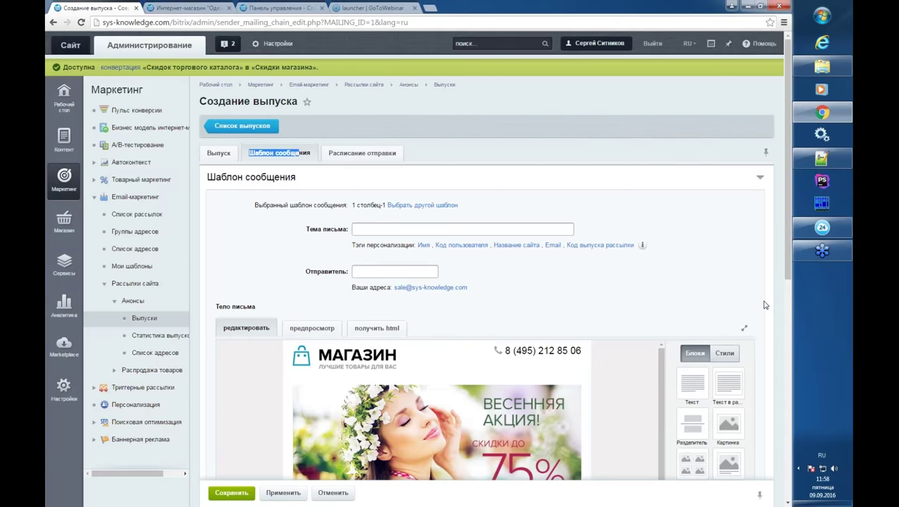
scroll(764, 302, "down", 4)
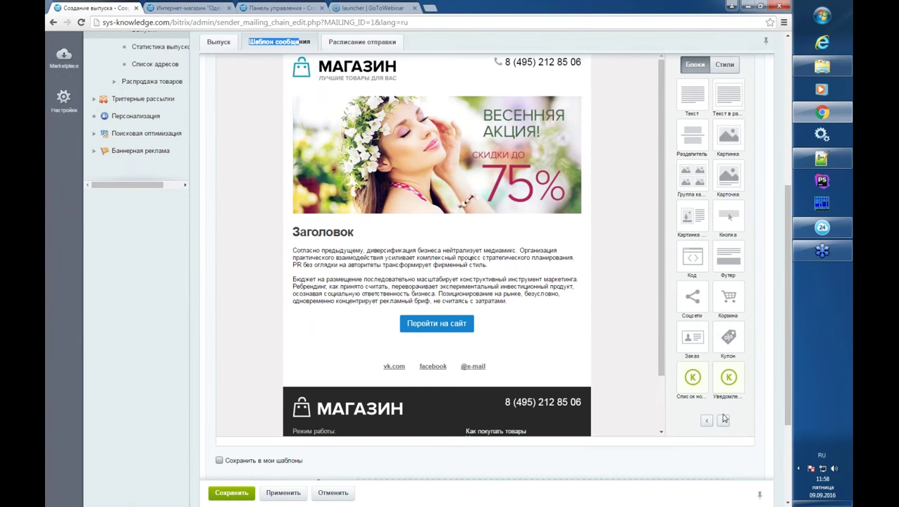
left_click_drag(692, 380, 466, 302)
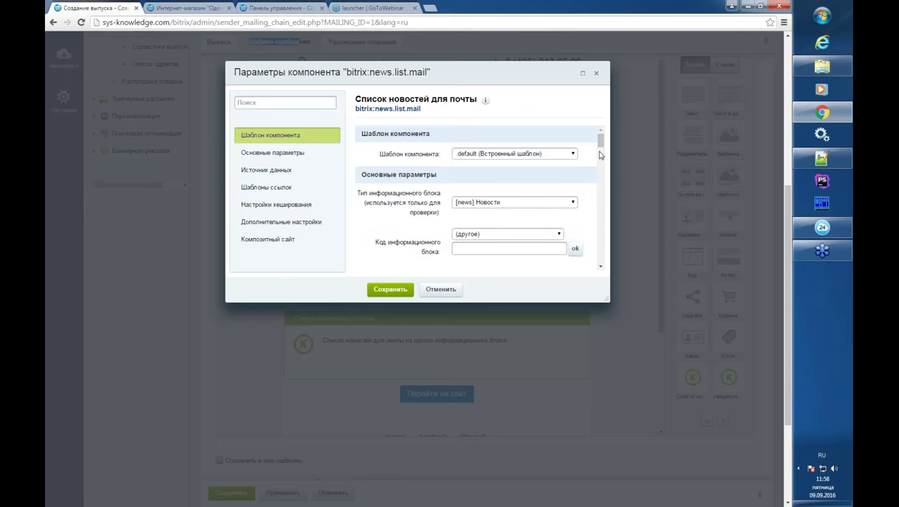
- Review the bitrix:news.list.mail parameters, including news count per page, and save the block
left_click_drag(600, 142, 603, 135)
left_click_drag(602, 145, 602, 157)
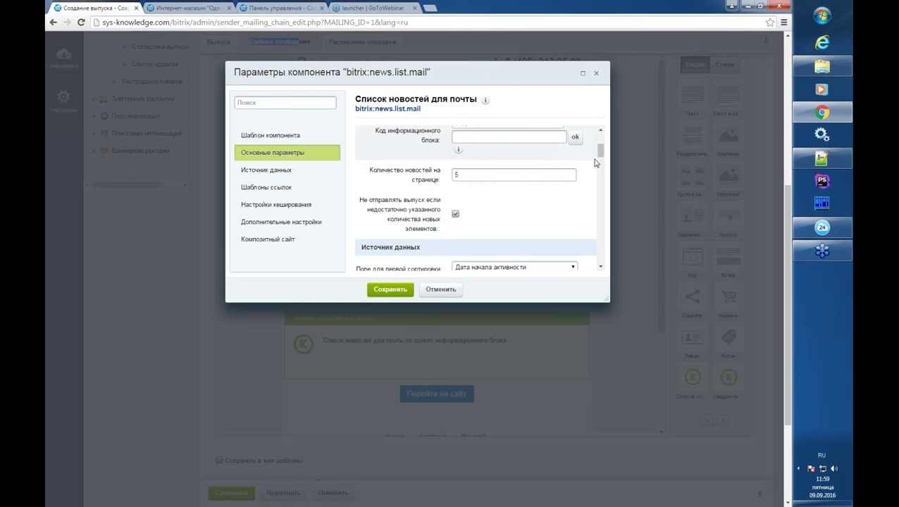
left_click_drag(452, 175, 473, 176)
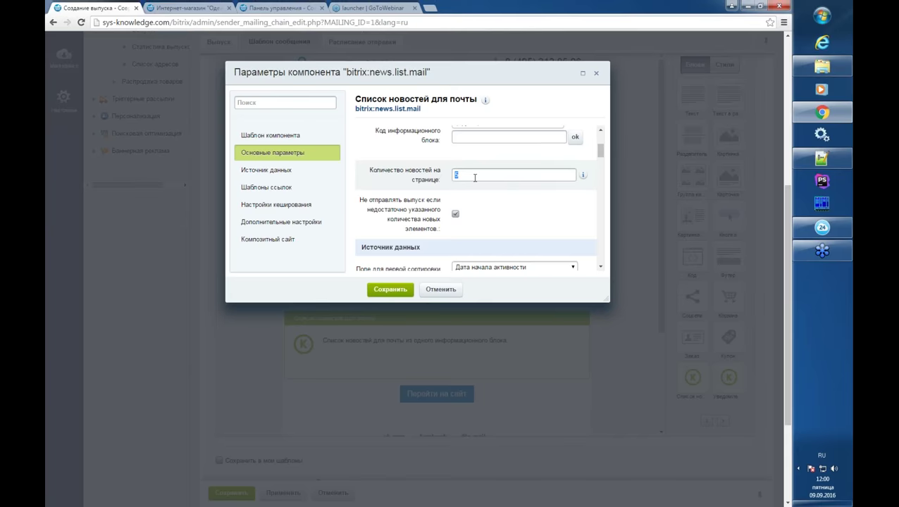
left_click(605, 146)
left_click_drag(604, 145, 600, 166)
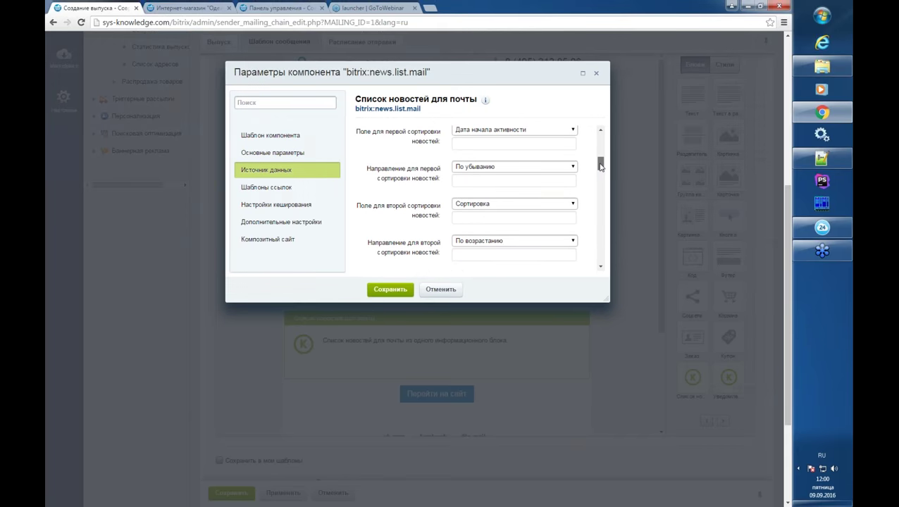
left_click(440, 289)
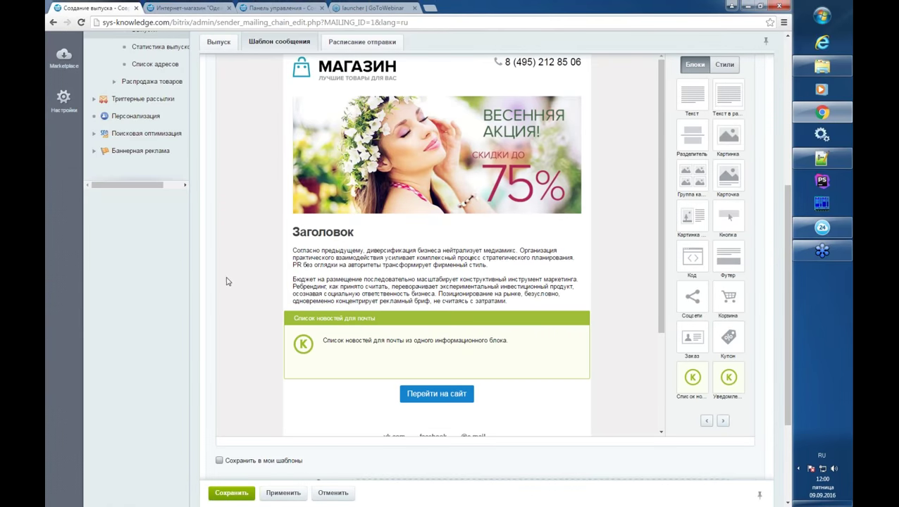
scroll(172, 265, "up", 3)
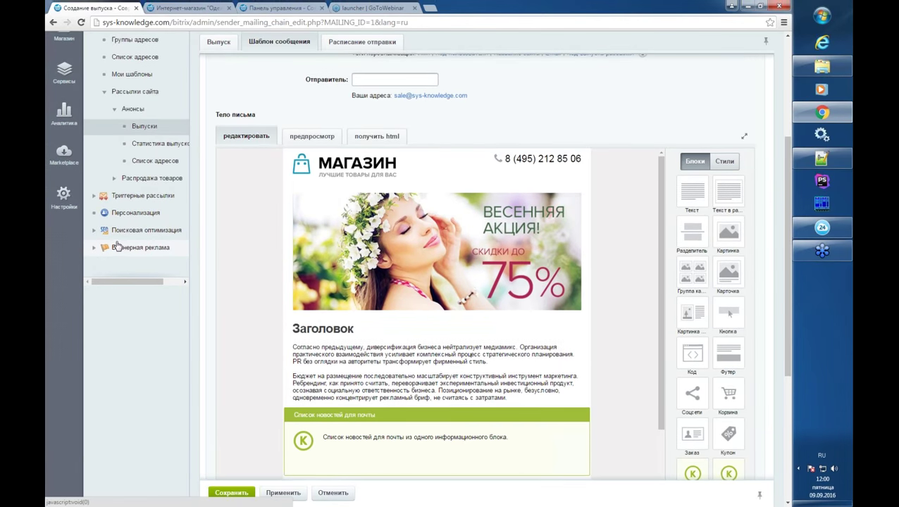
scroll(120, 240, "up", 2)
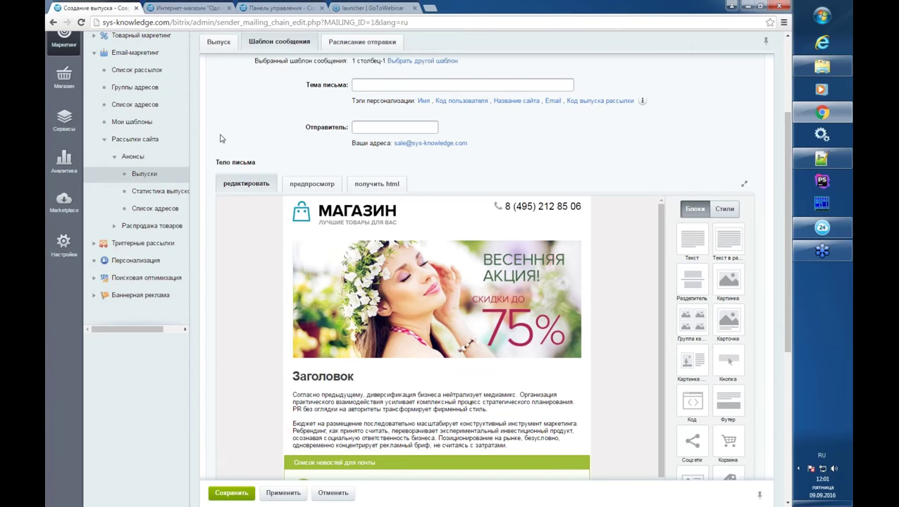
scroll(226, 139, "up", 1)
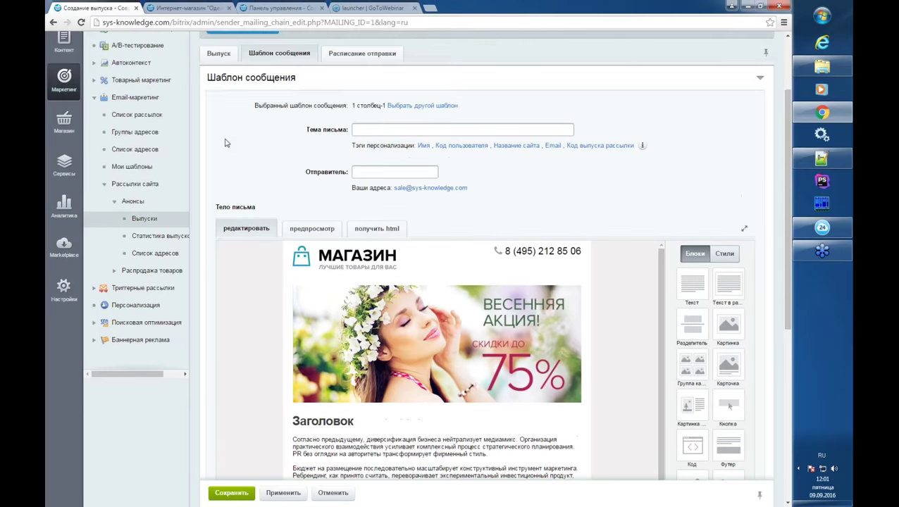
scroll(227, 140, "down", 1)
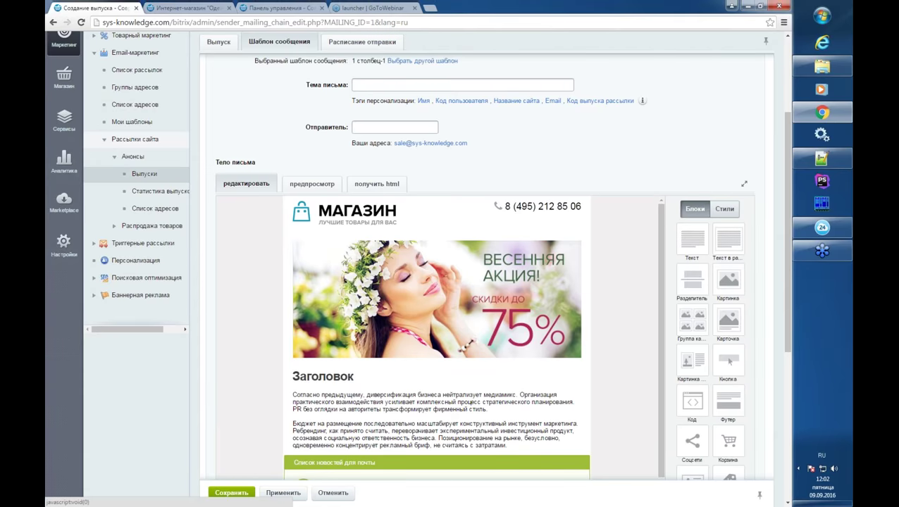
- Open the 'Анонс от 9 сентября' release from Выпуски and pause its sending
left_click(146, 175)
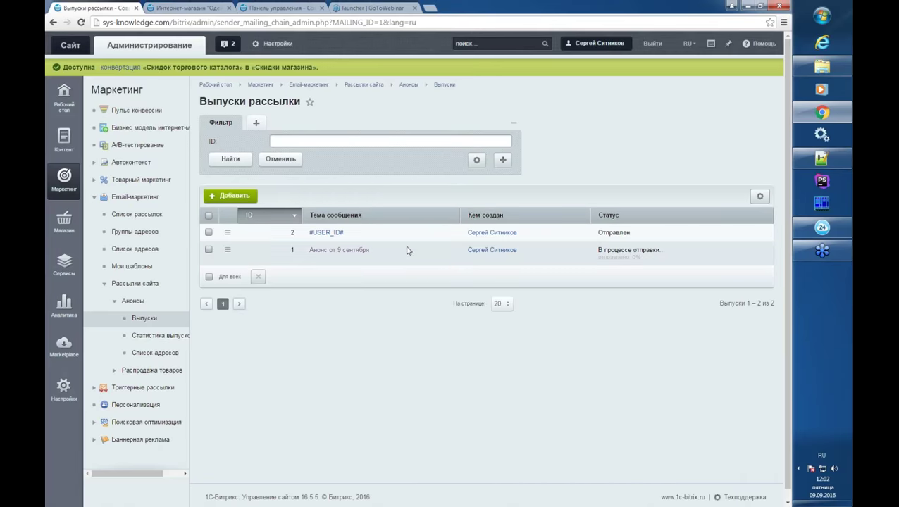
left_click(342, 251)
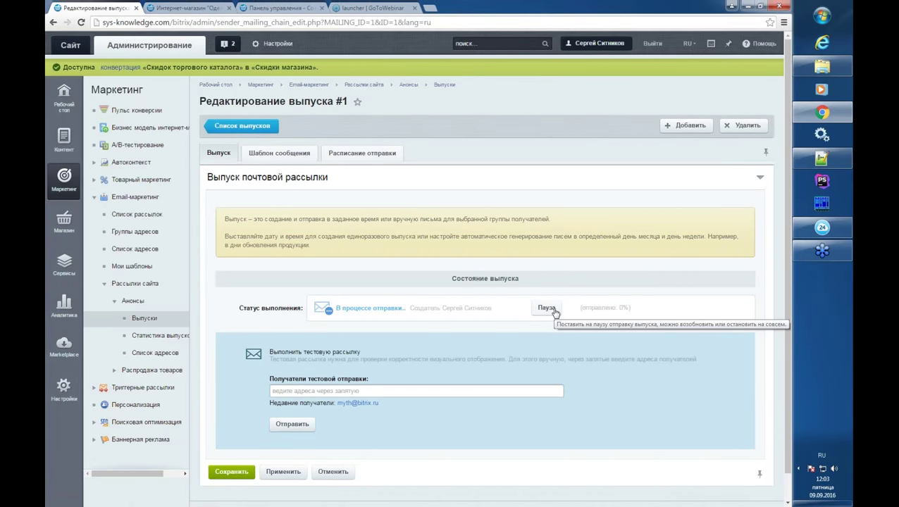
left_click(554, 311)
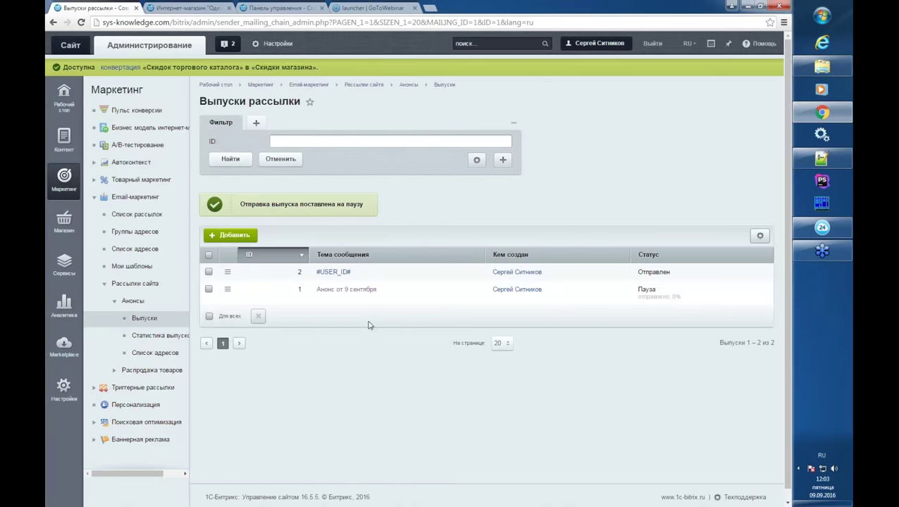
left_click(350, 289)
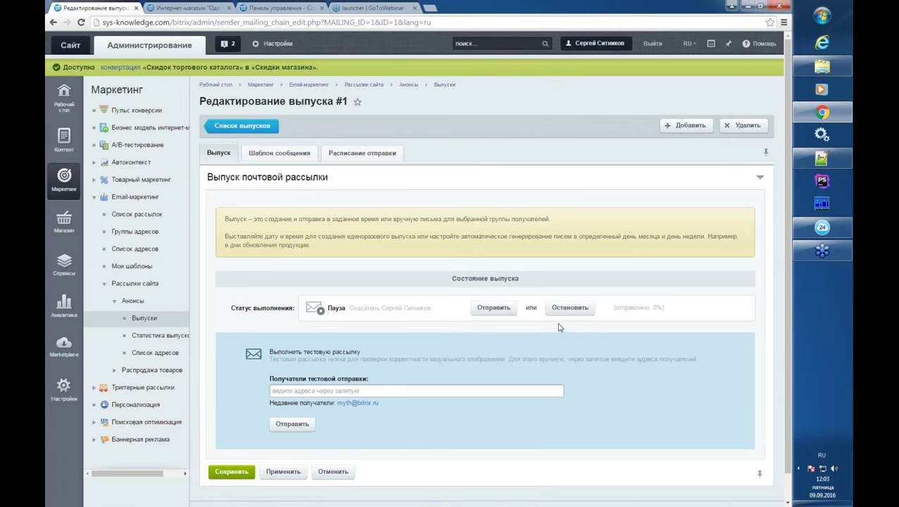
left_click(296, 155)
left_click(218, 155)
left_click(144, 318)
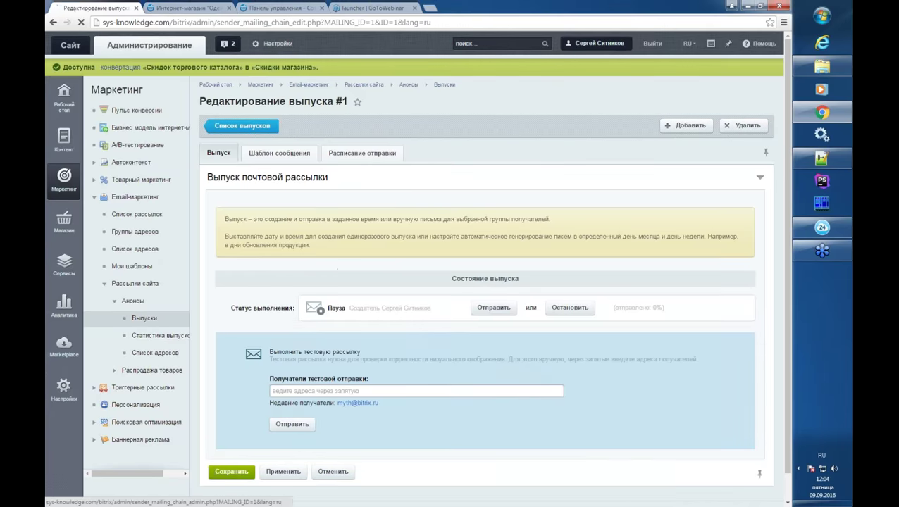
- Open release #2 (#USER_ID#) to confirm it was sent 09.09.2016 at 10:44:08
left_click(335, 234)
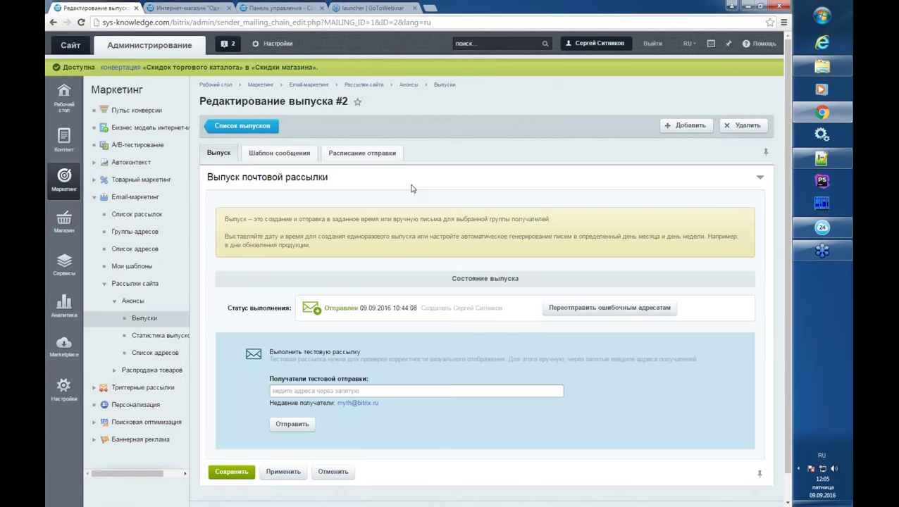
- Open the Email-маркетинг module settings in a separate browser tab and look over the page
middle_click(274, 47)
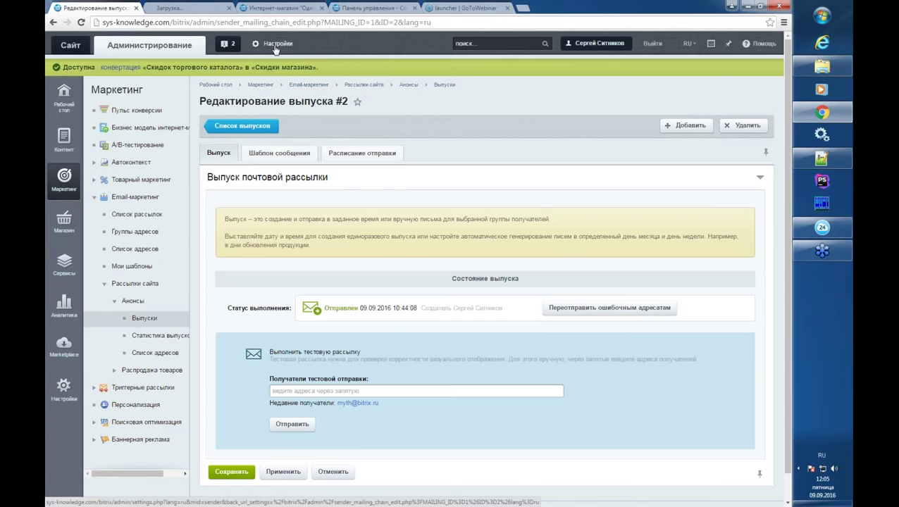
left_click(202, 8)
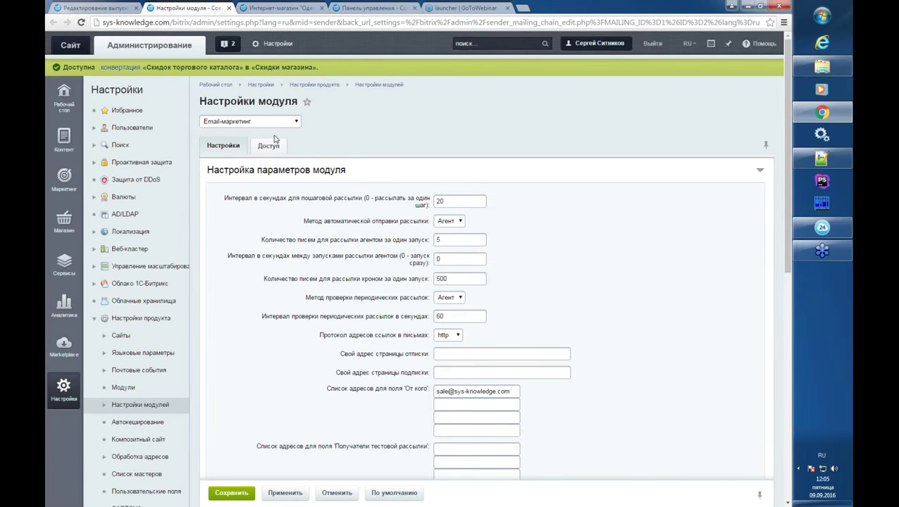
scroll(377, 185, "down", 2)
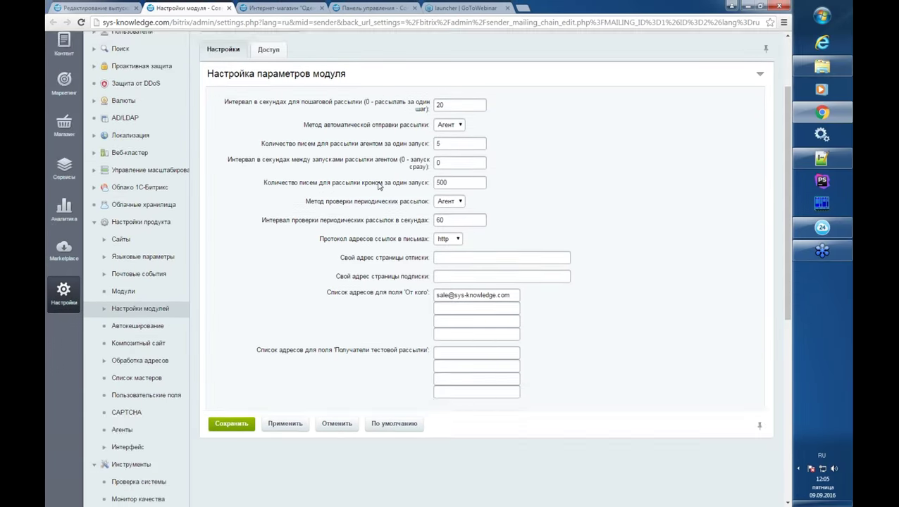
scroll(437, 232, "up", 1)
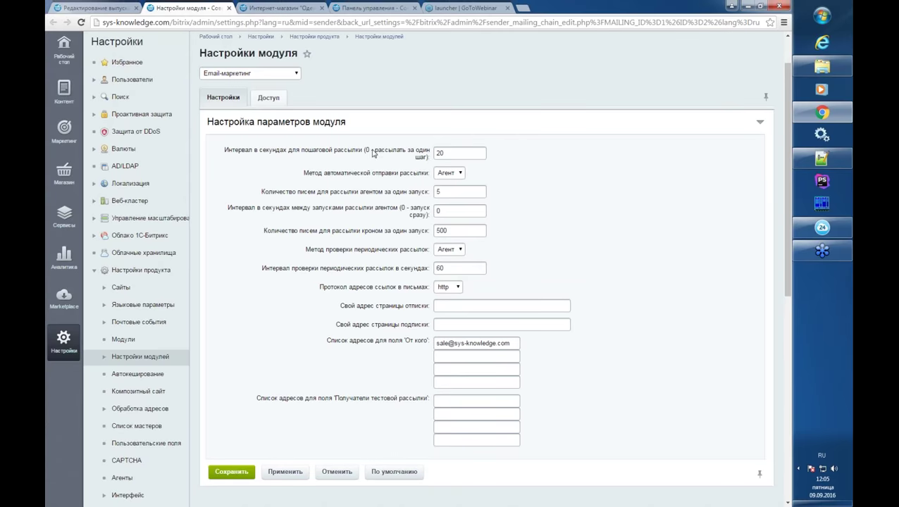
- Review the sending fields: step interval 20, 5 letters per agent run, agent interval 0
left_click(455, 152)
left_click_drag(456, 153, 436, 152)
left_click(454, 184)
double_click(437, 192)
left_click(437, 211)
double_click(437, 211)
- Enter 60 seconds as the agent run interval and 10 as the letters per agent run
left_click(451, 222)
left_click(437, 211)
type("2")
left_click_drag(444, 211, 434, 218)
left_click(445, 192)
double_click(443, 211)
double_click(441, 193)
type("10")
double_click(445, 191)
- Finish editing the letters-per-agent-run value of 10
left_click(400, 193)
- Close the module settings tab, collapse Рассылки сайта and expand Триггерные рассылки
left_click(229, 8)
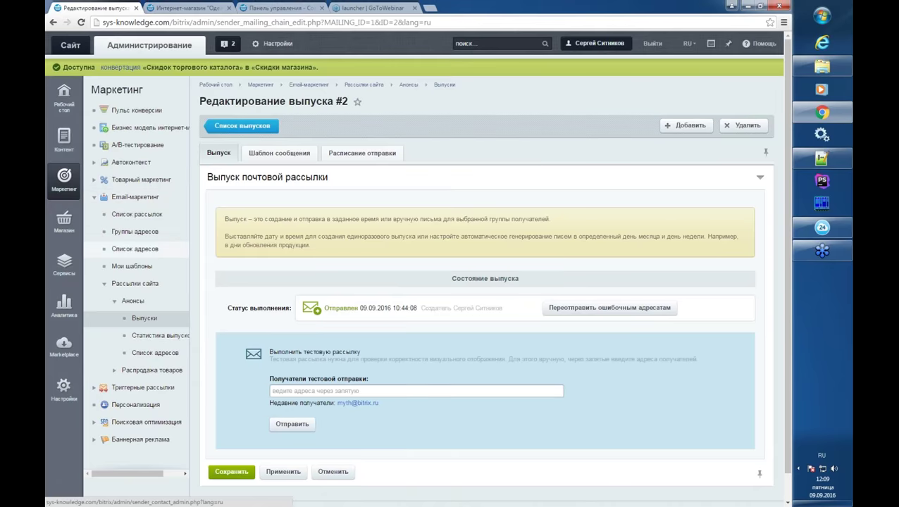
left_click(111, 283)
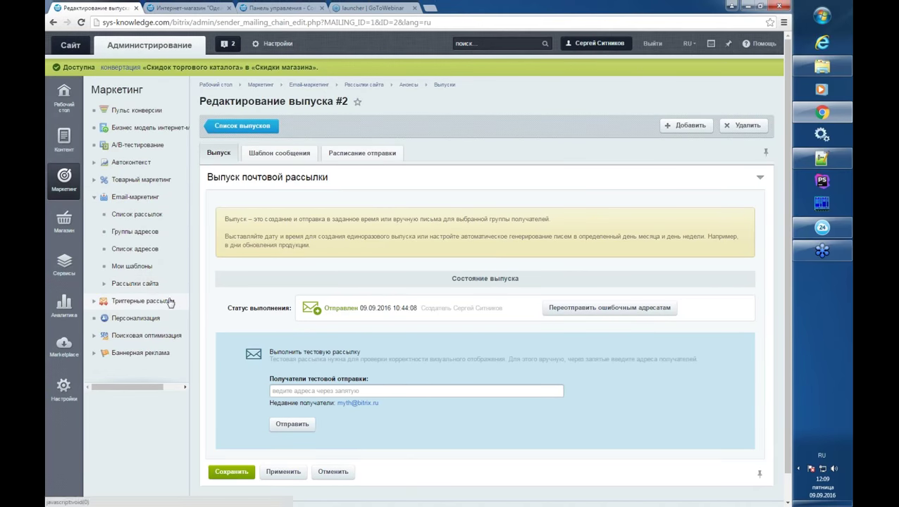
left_click(152, 303)
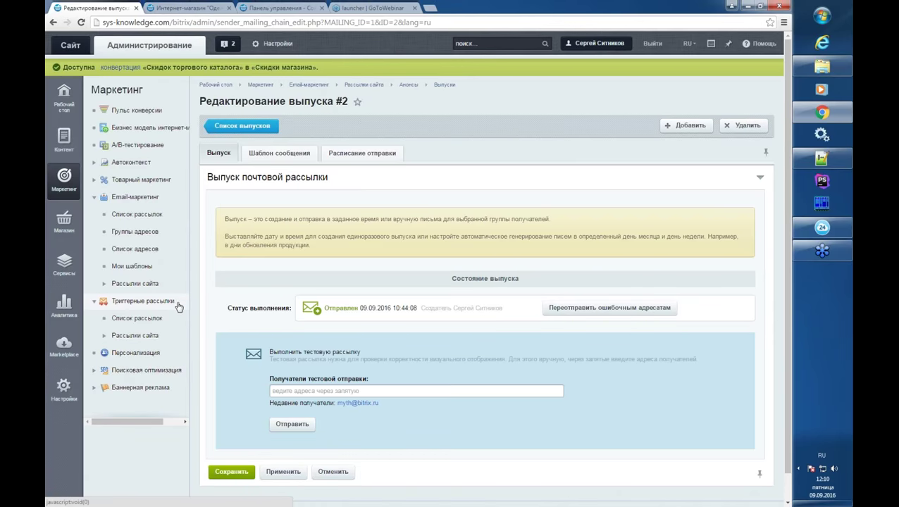
- From Список рассылок, start Добавить через мастер and scroll to the Забытая корзина and Отмененный заказ templates
left_click(145, 318)
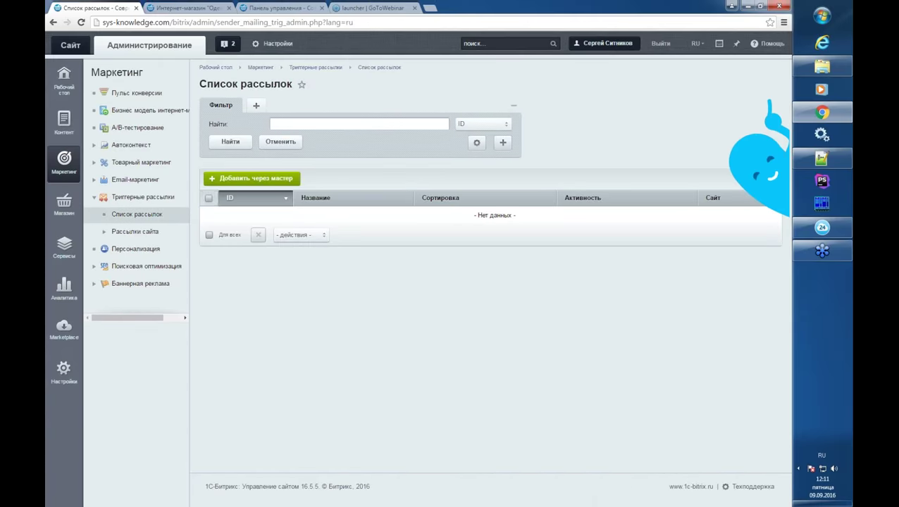
left_click(256, 179)
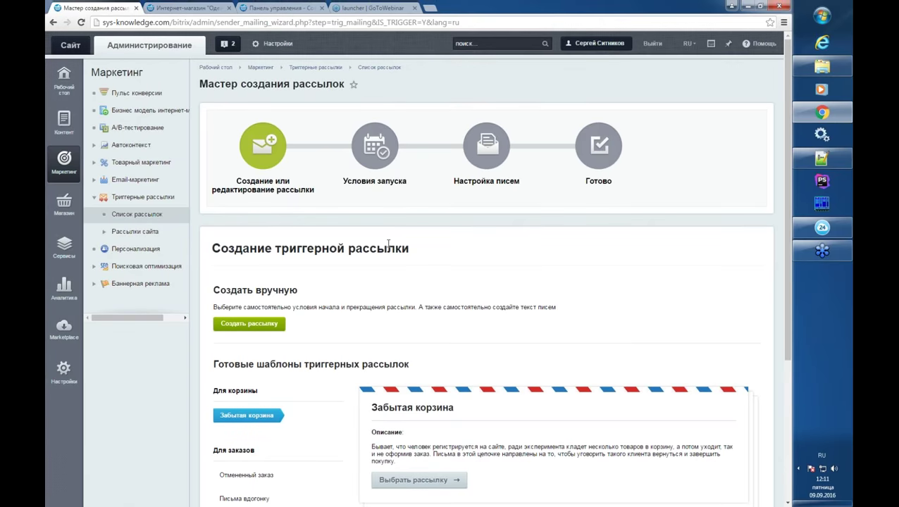
scroll(399, 240, "down", 1)
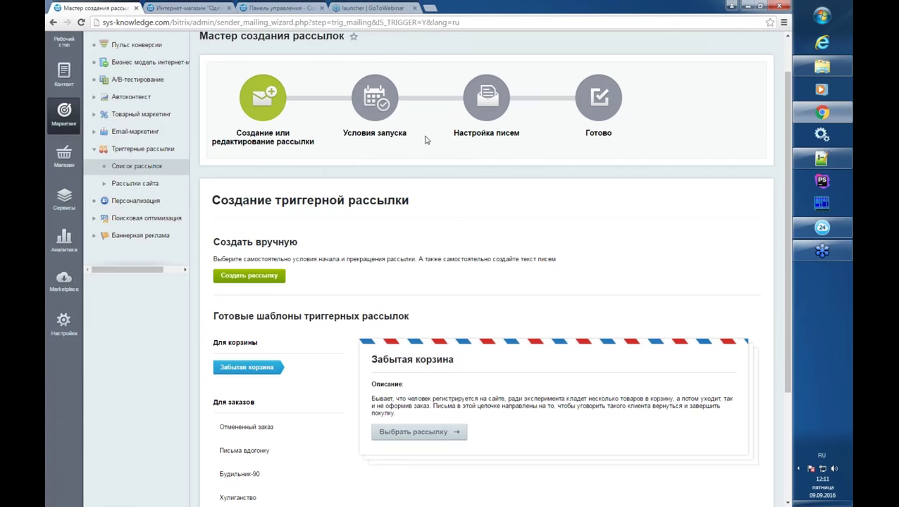
left_click_drag(466, 132, 506, 137)
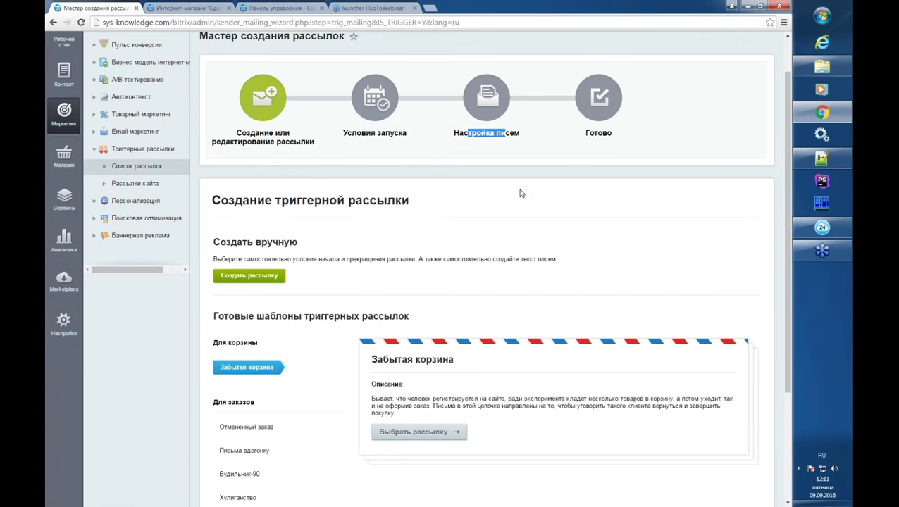
scroll(516, 193, "down", 3)
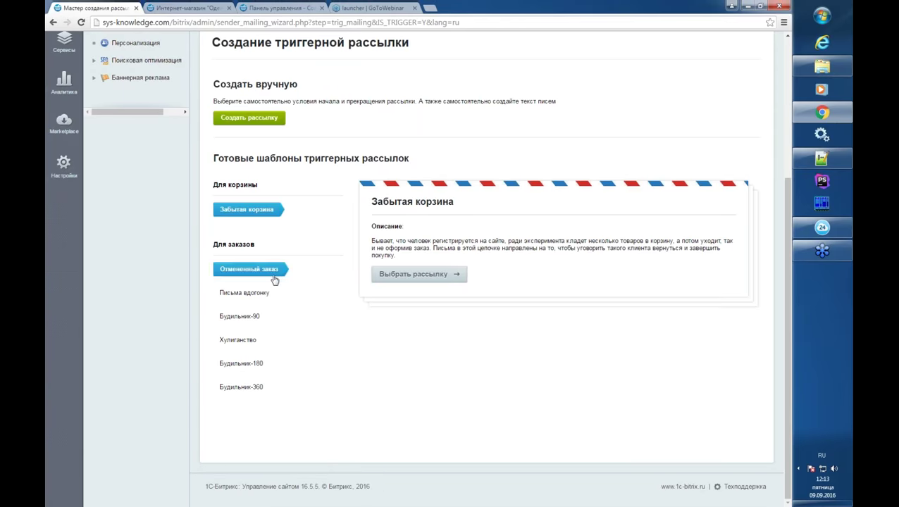
- Choose the Отмененный заказ ready template and check its prefilled mailing name
left_click(266, 274)
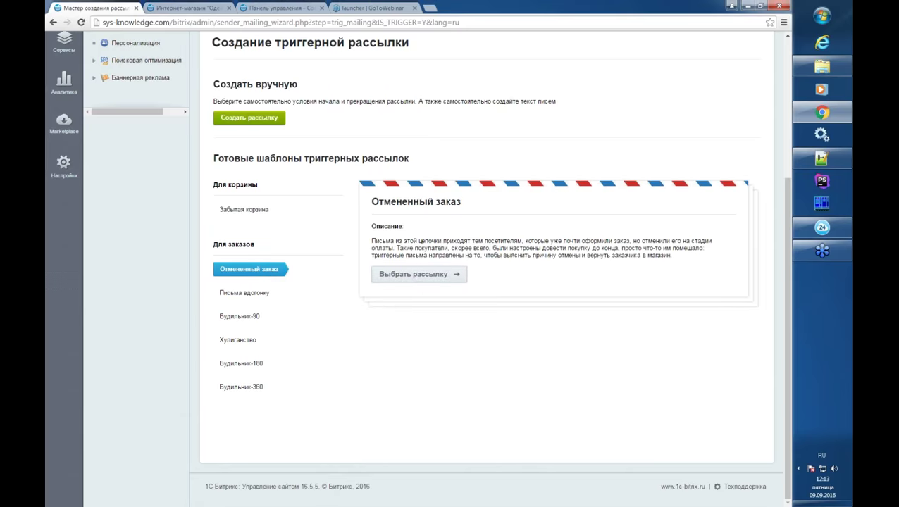
left_click(414, 281)
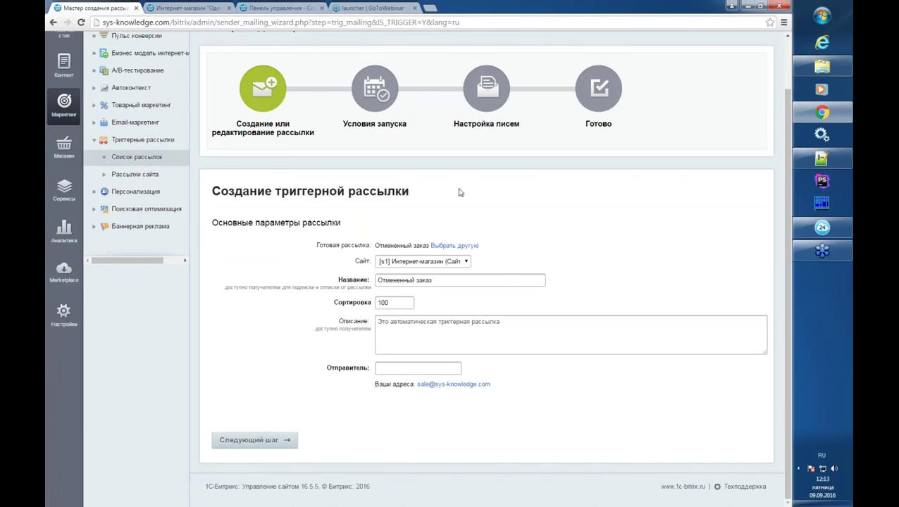
triple_click(449, 281)
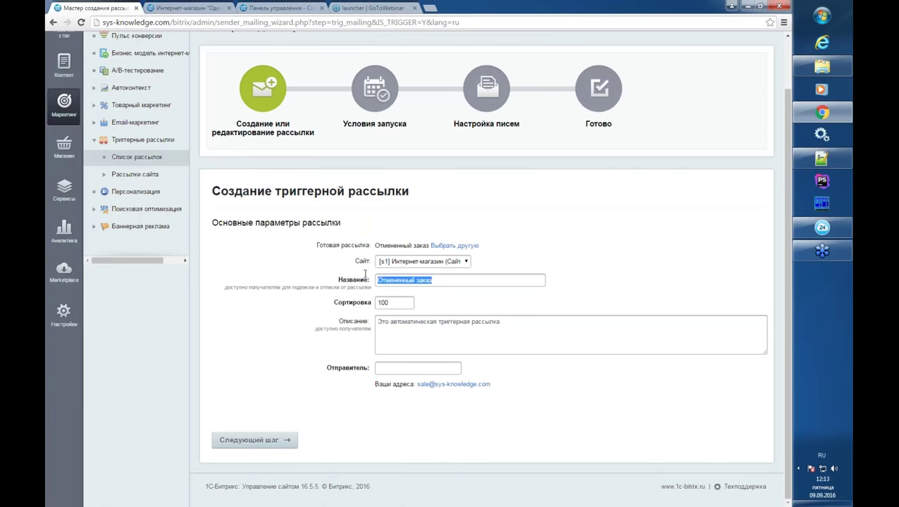
left_click(450, 283)
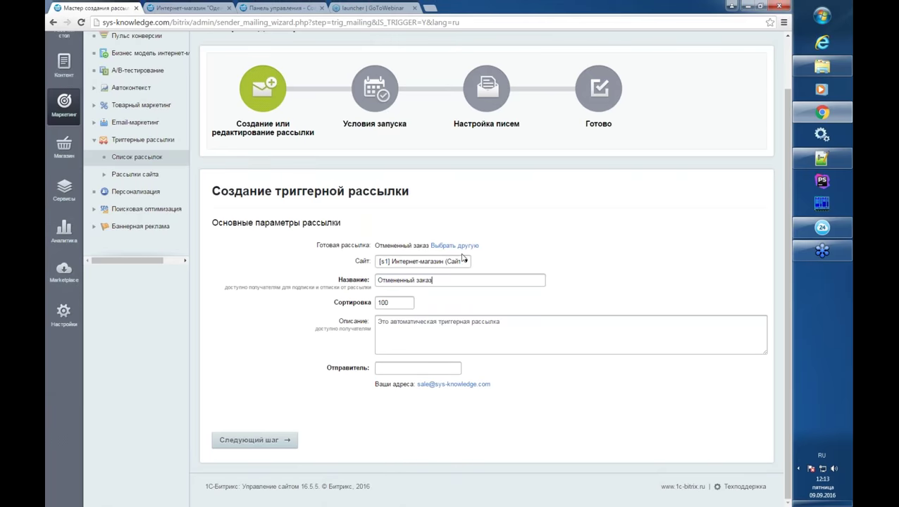
- Fill the Отправитель field with the shop's address and continue to the launch conditions
left_click(449, 387)
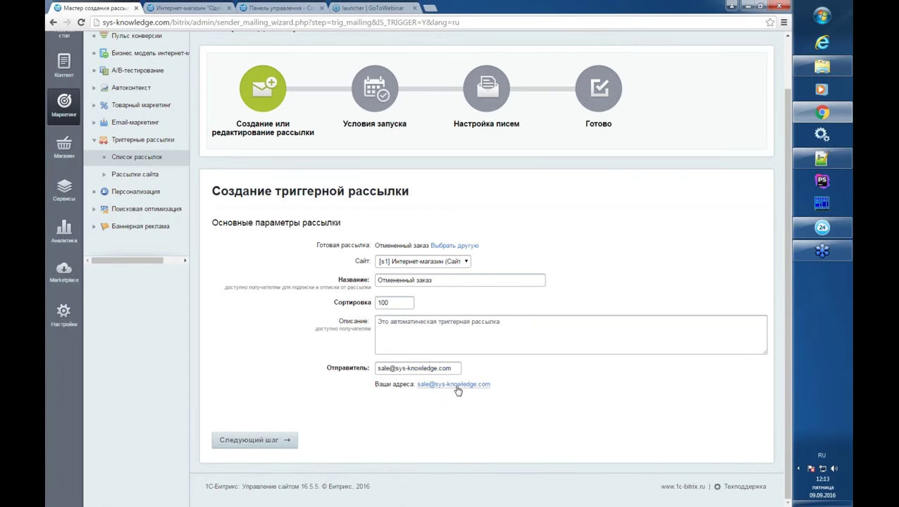
left_click_drag(455, 369, 373, 369)
left_click(381, 369)
left_click(469, 369)
left_click(286, 444)
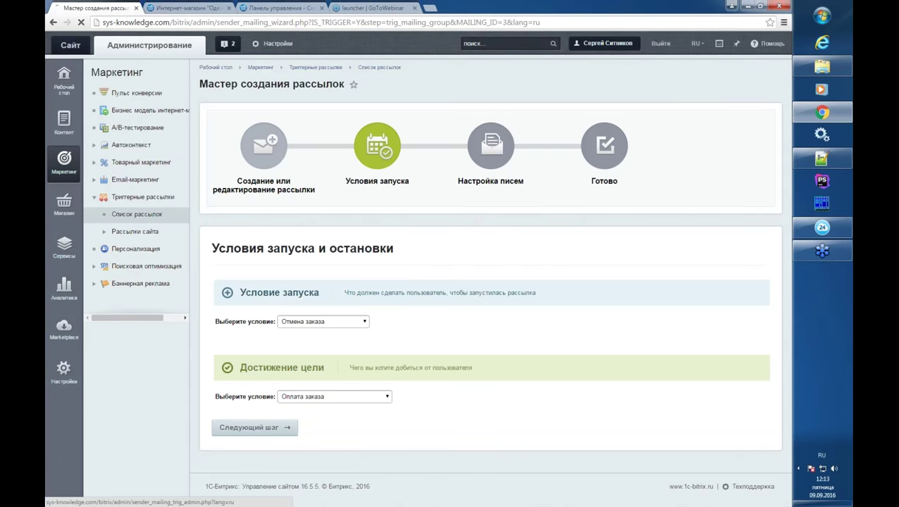
- Restart the mailing wizard from Список рассылок and scroll to the ready-made templates
left_click(146, 215)
left_click(250, 179)
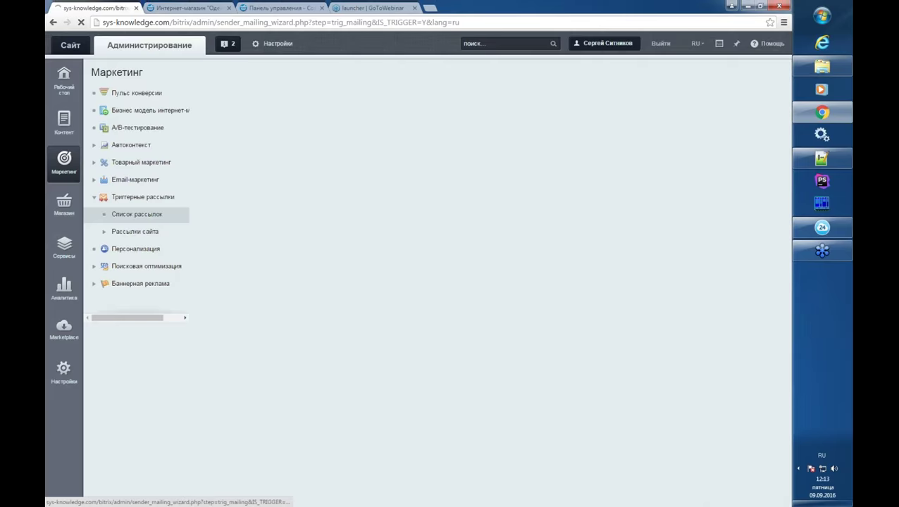
scroll(376, 319, "down", 5)
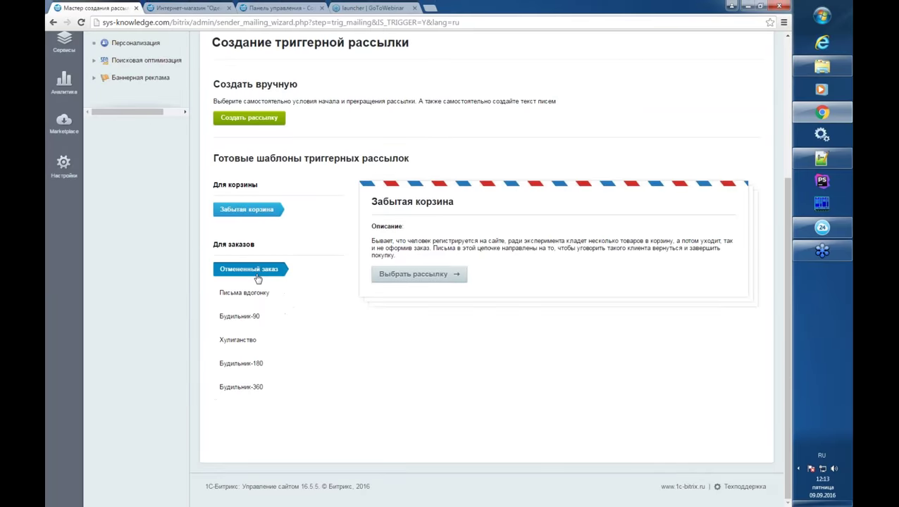
- Select the Отмененный заказ template, prefilling the name, sorting 100 and description
left_click(299, 269)
left_click(413, 273)
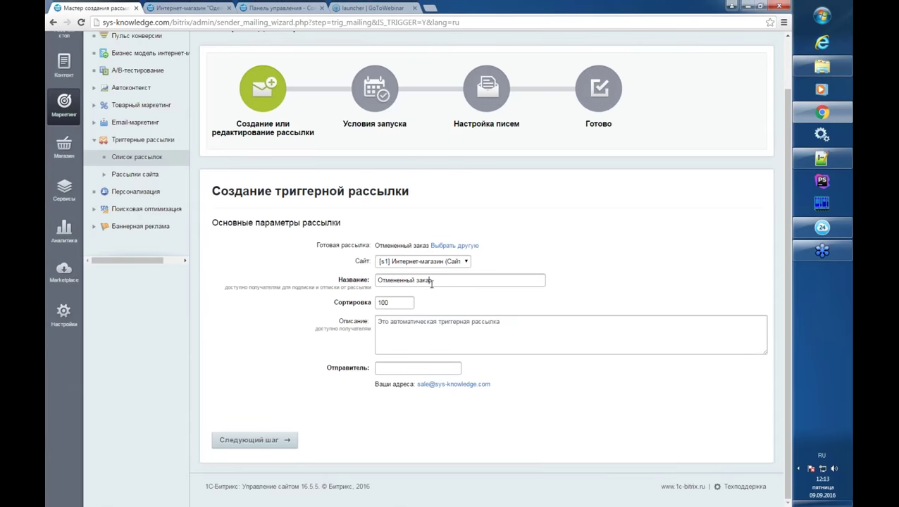
left_click_drag(434, 280, 415, 281)
left_click(434, 282)
- Open the existing Отмененный заказ mailing from Список рассылок and advance to its launch conditions
left_click_drag(448, 280, 367, 281)
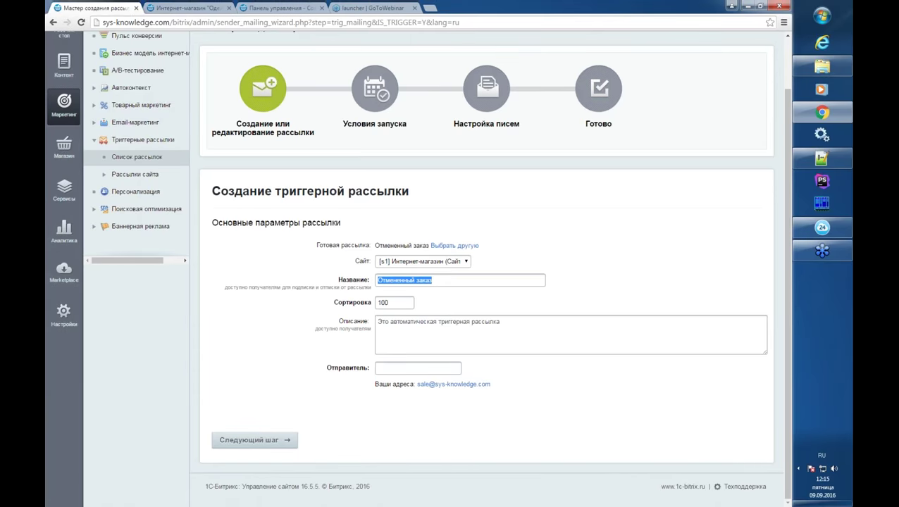
left_click(253, 442)
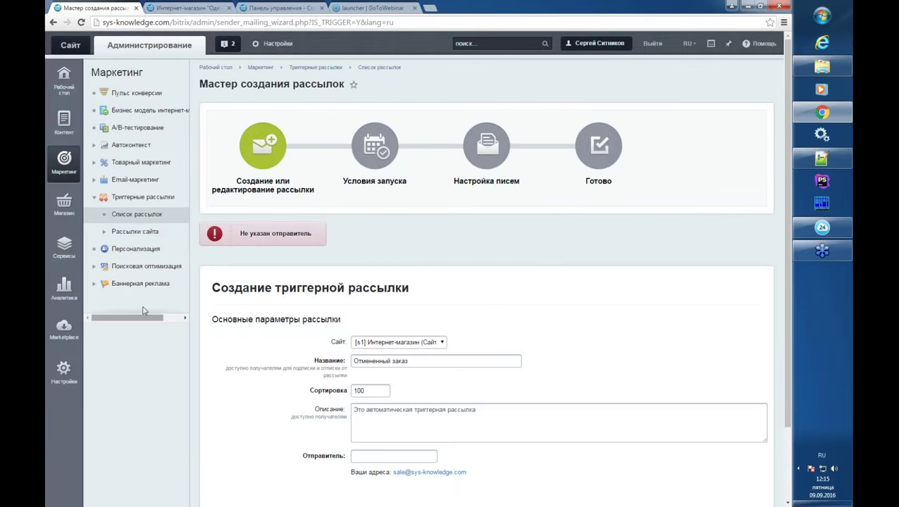
left_click(135, 214)
left_click(331, 217)
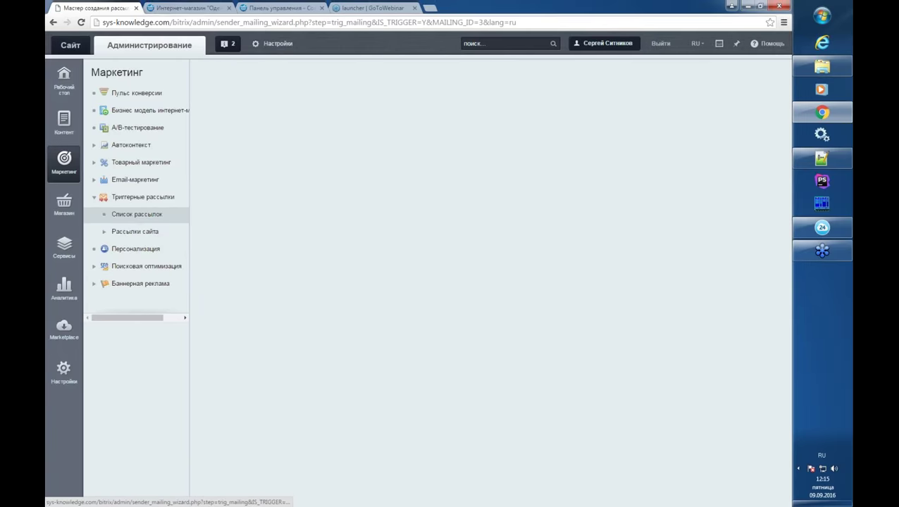
scroll(398, 336, "down", 1)
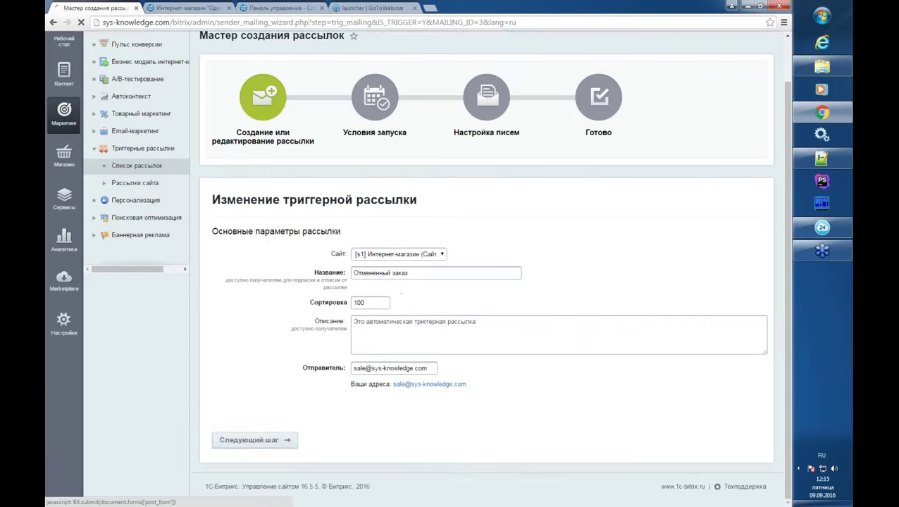
left_click(296, 437)
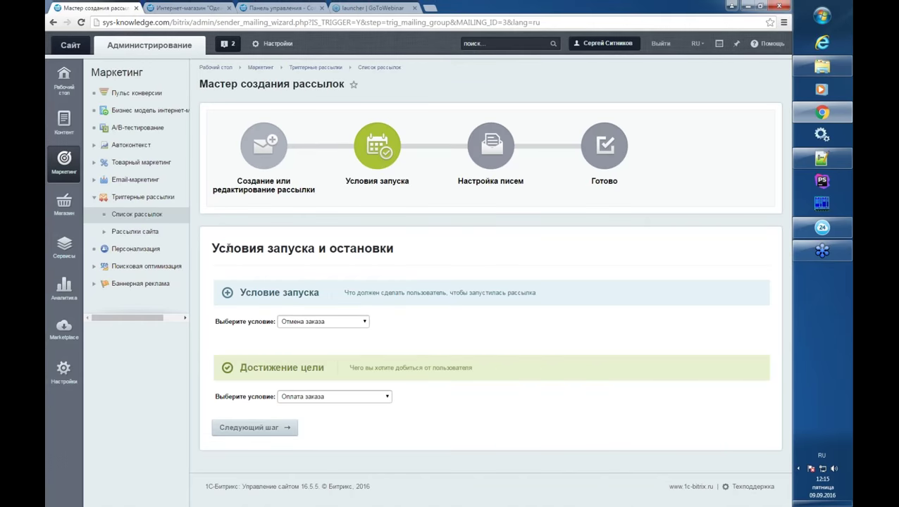
- Change the Достижение цели condition from Оплата заказа to Создание нового заказа
left_click_drag(225, 248, 381, 249)
left_click(380, 250)
left_click_drag(262, 368, 298, 368)
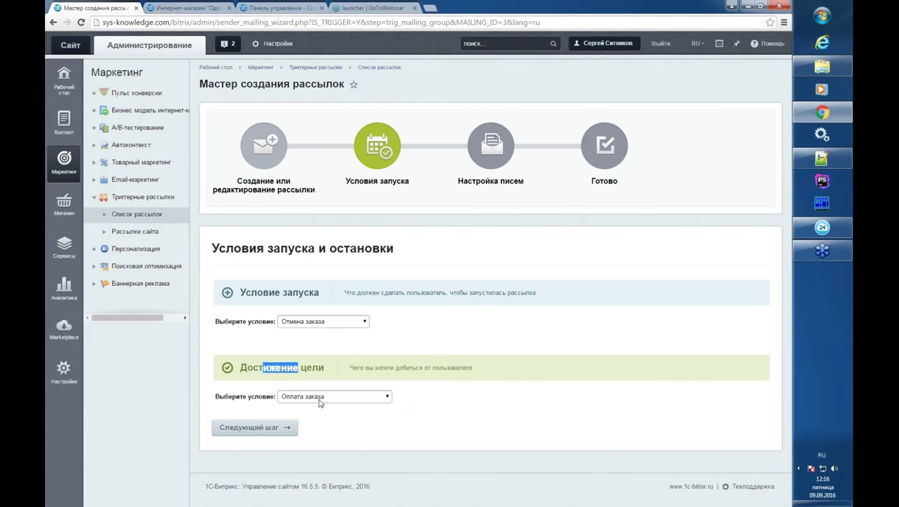
left_click(341, 395)
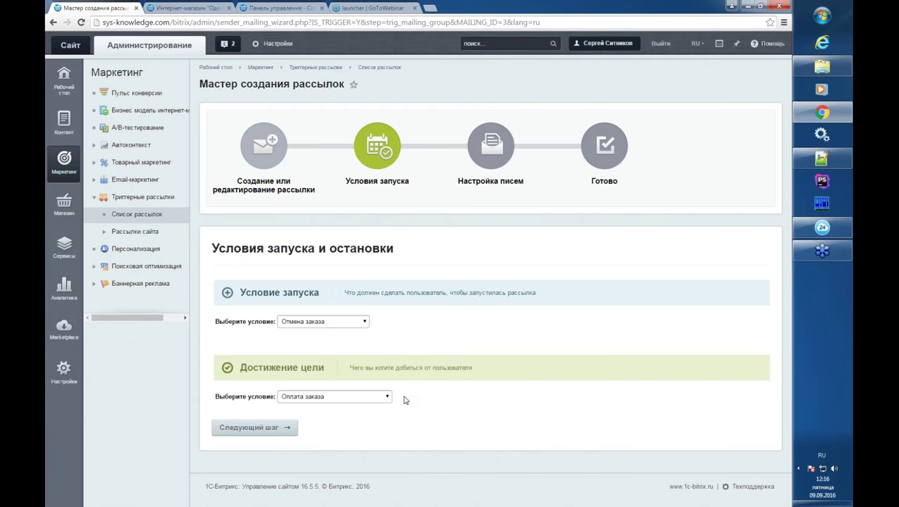
left_click(361, 399)
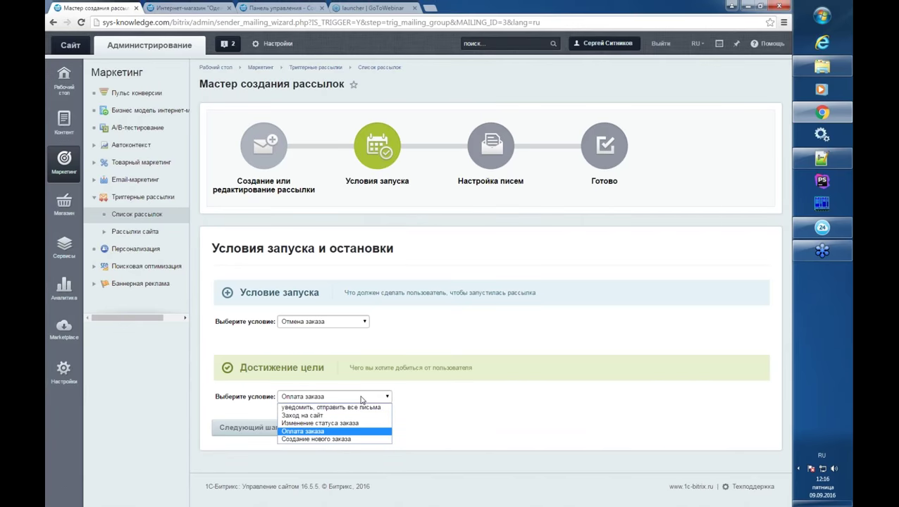
left_click(351, 439)
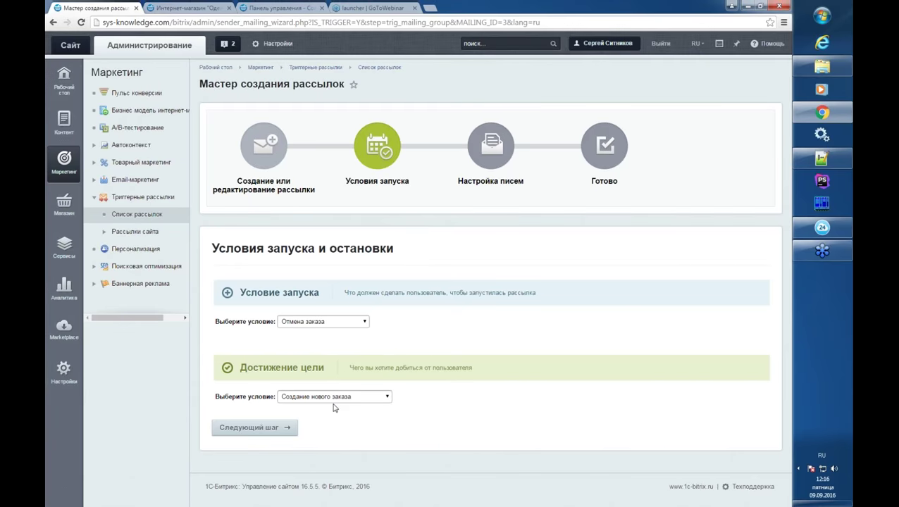
- Save the conditions and open the mailing's Письма tab
left_click(286, 430)
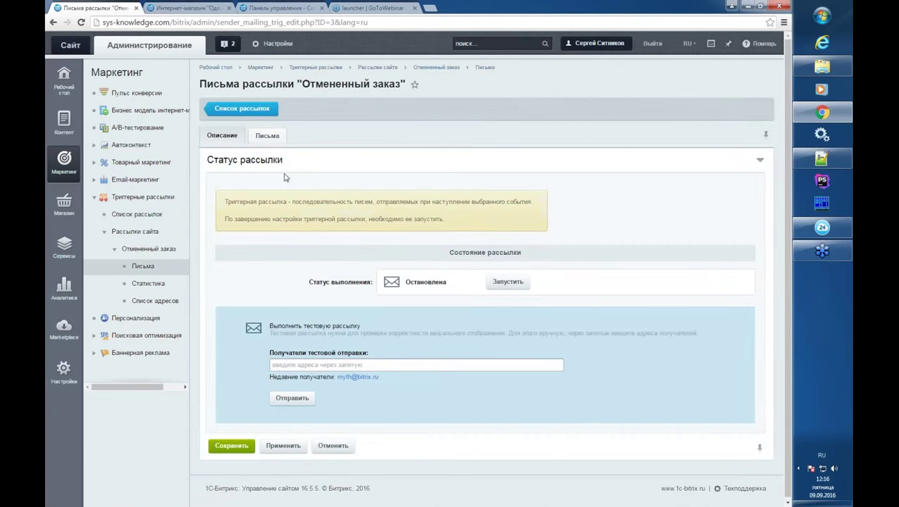
left_click(267, 136)
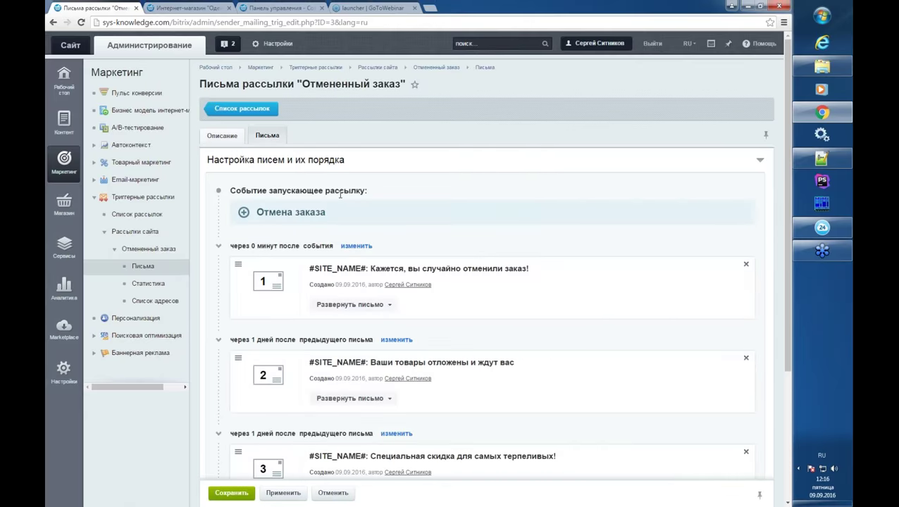
scroll(341, 194, "down", 3)
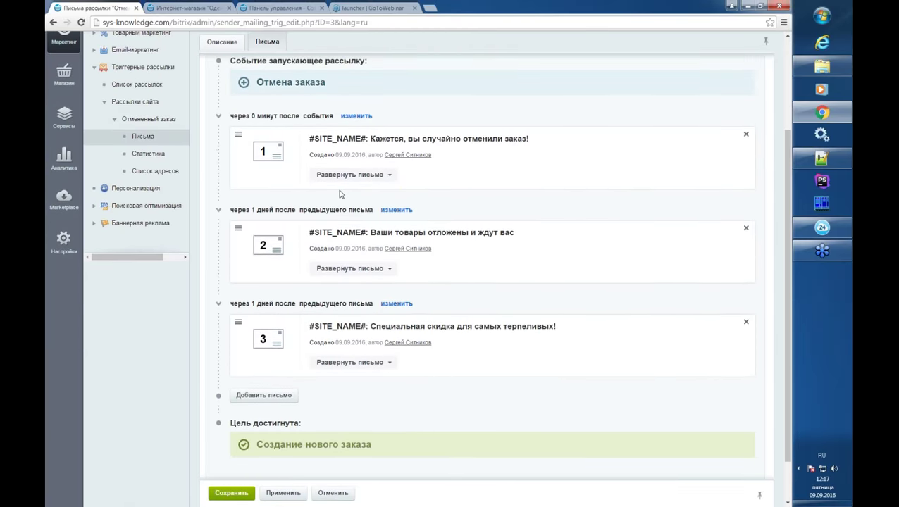
scroll(340, 195, "up", 1)
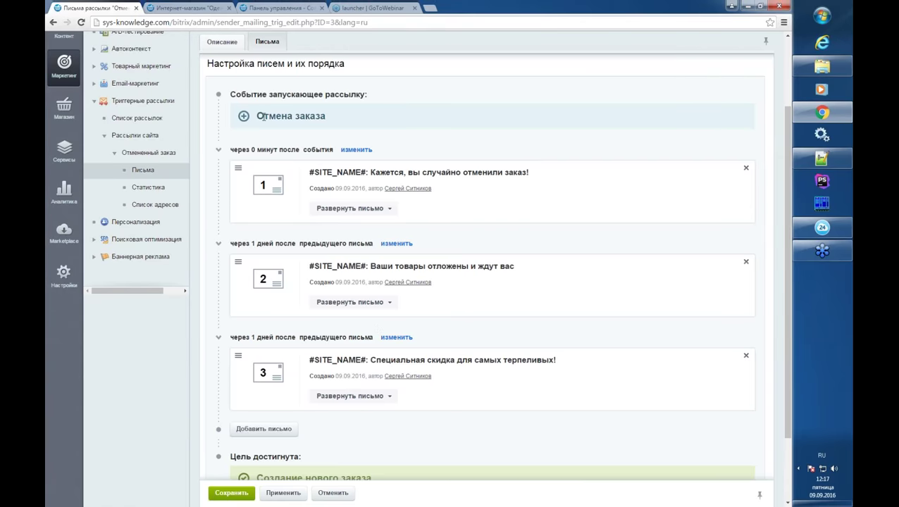
- Review the chain from the Отмена заказа trigger through three letters to the Создание нового заказа goal
left_click_drag(258, 116, 336, 114)
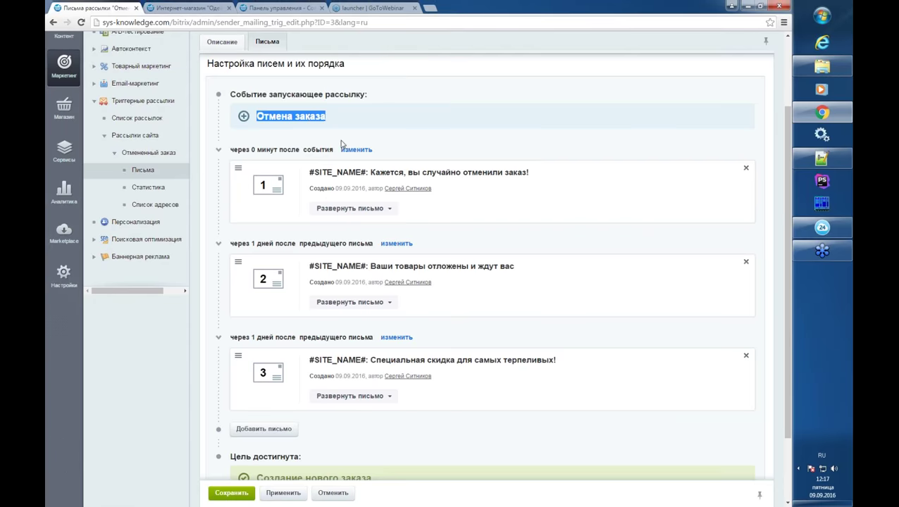
left_click(364, 123)
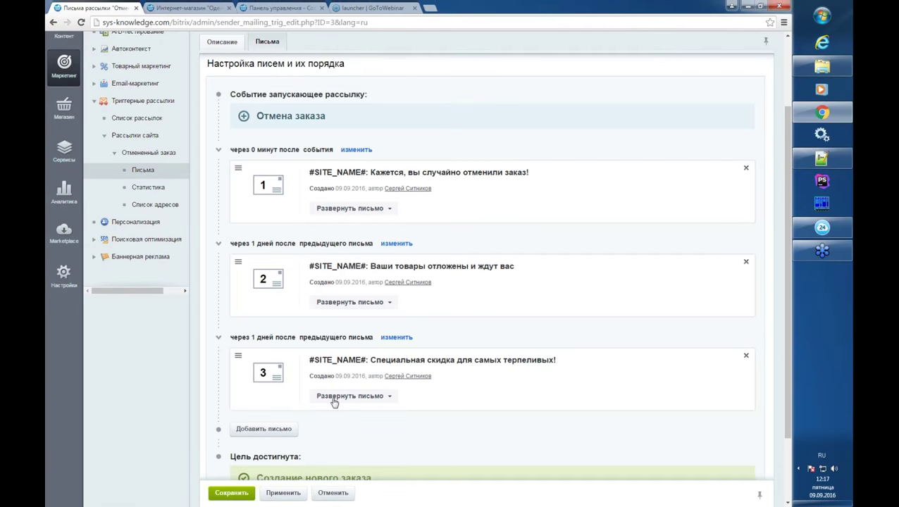
scroll(331, 399, "down", 3)
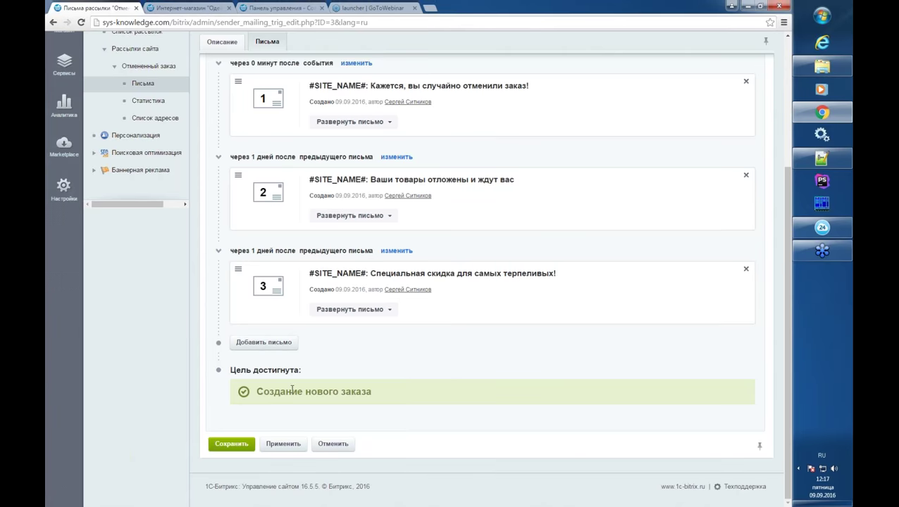
left_click_drag(256, 392, 376, 401)
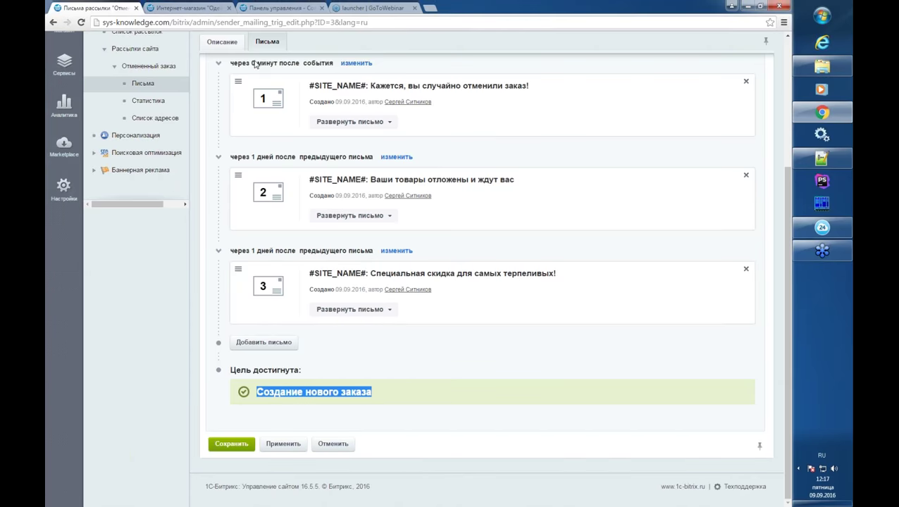
- Expand letter 1 and delete the 'Кажется, вы случайно отменили заказ!' letter from the sequence
left_click(346, 123)
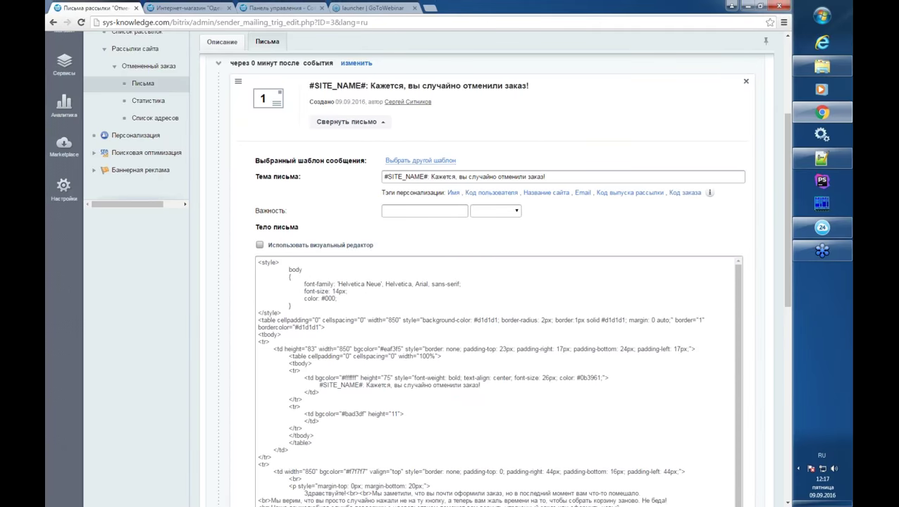
left_click(408, 160)
left_click(338, 123)
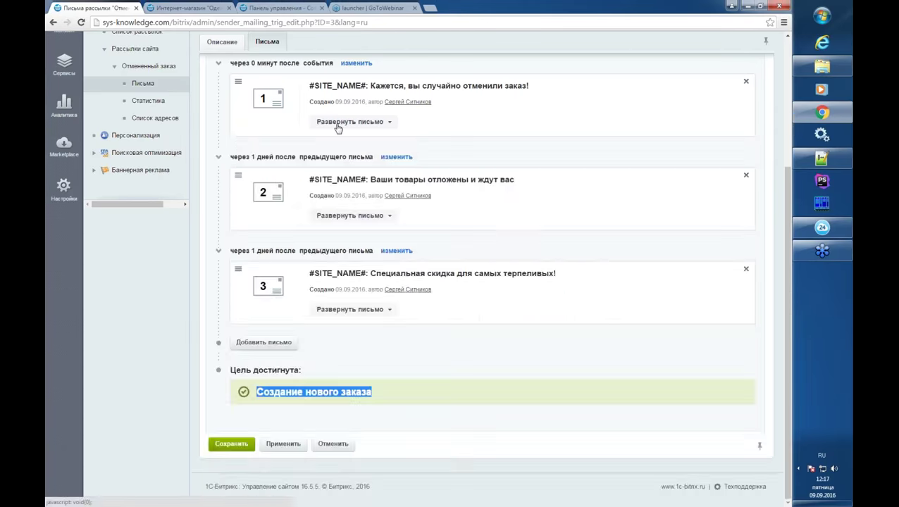
left_click(339, 120)
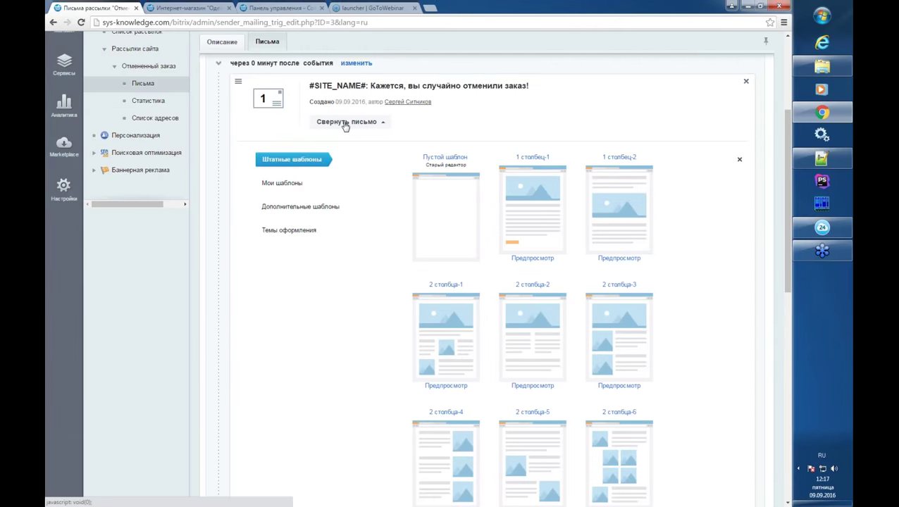
left_click(745, 82)
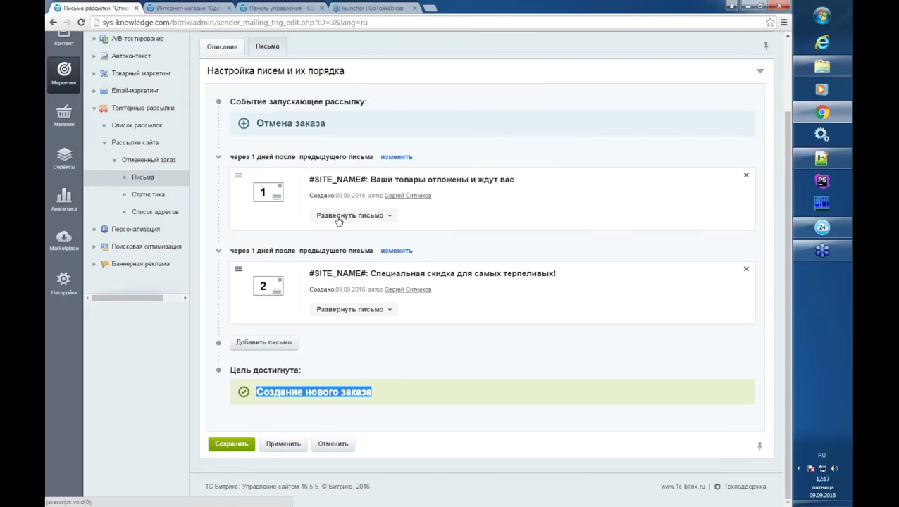
- Expand 'Ваши товары отложены и ждут вас', enable the visual editor and select its first body sentence
left_click(338, 218)
left_click(315, 340)
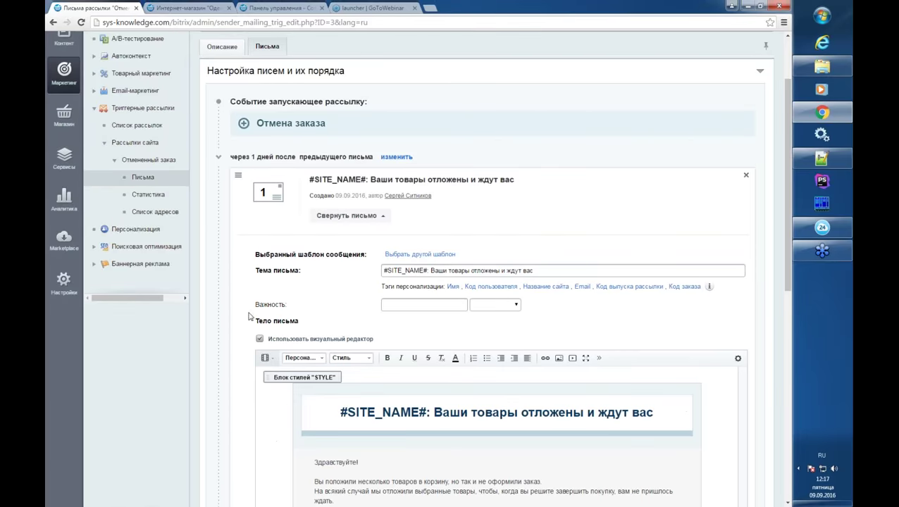
scroll(237, 307, "down", 2)
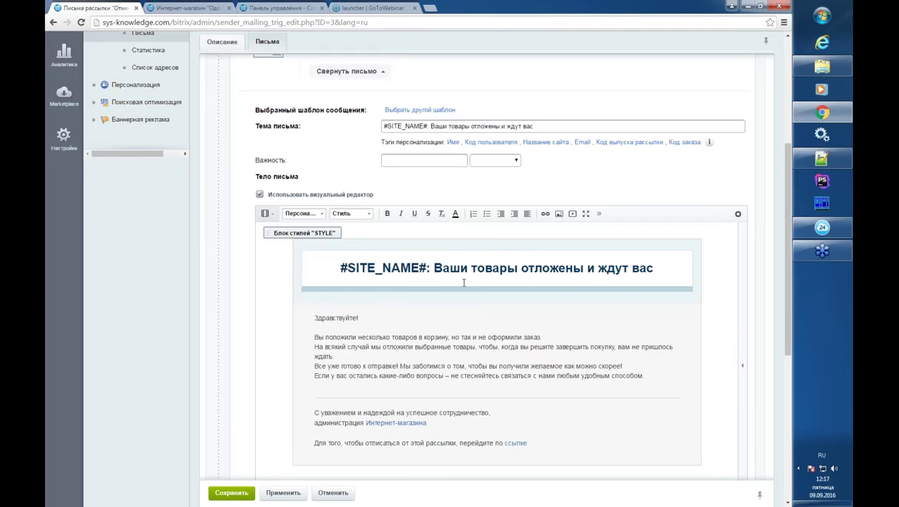
scroll(463, 282, "down", 1)
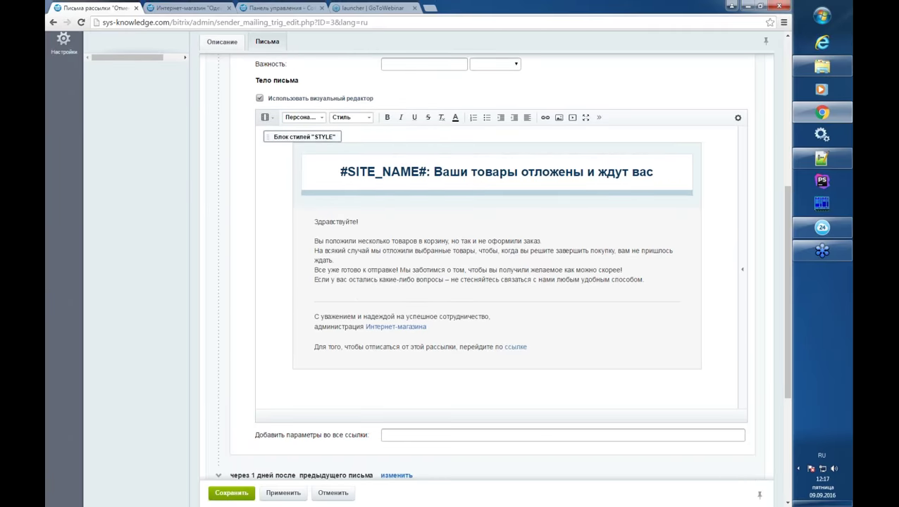
scroll(305, 100, "up", 1)
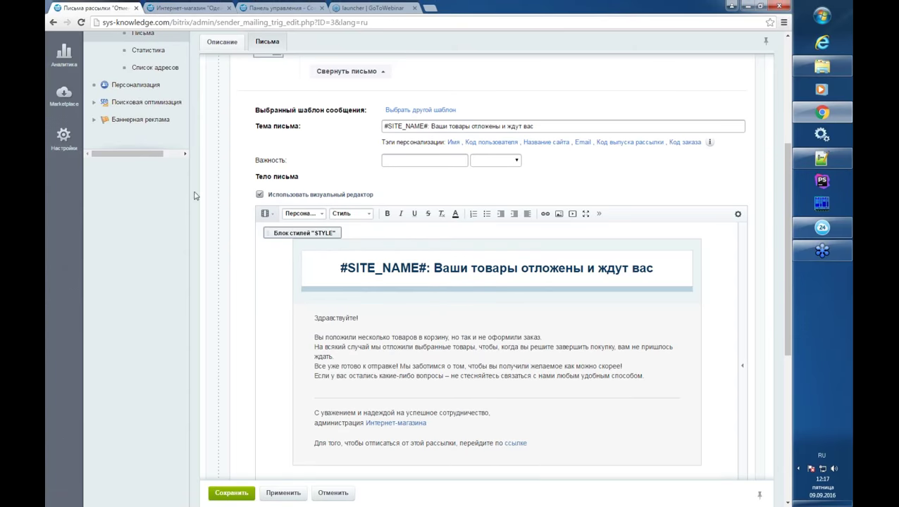
scroll(167, 196, "down", 1)
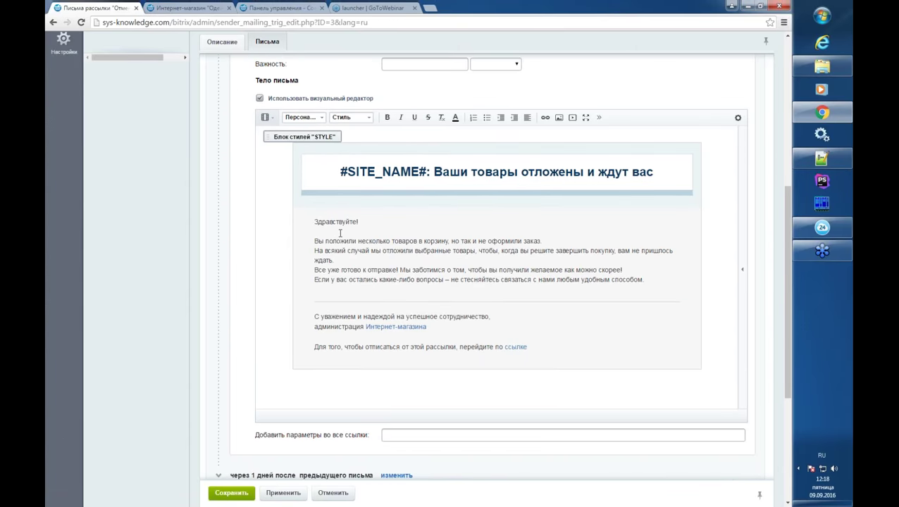
left_click_drag(316, 241, 343, 241)
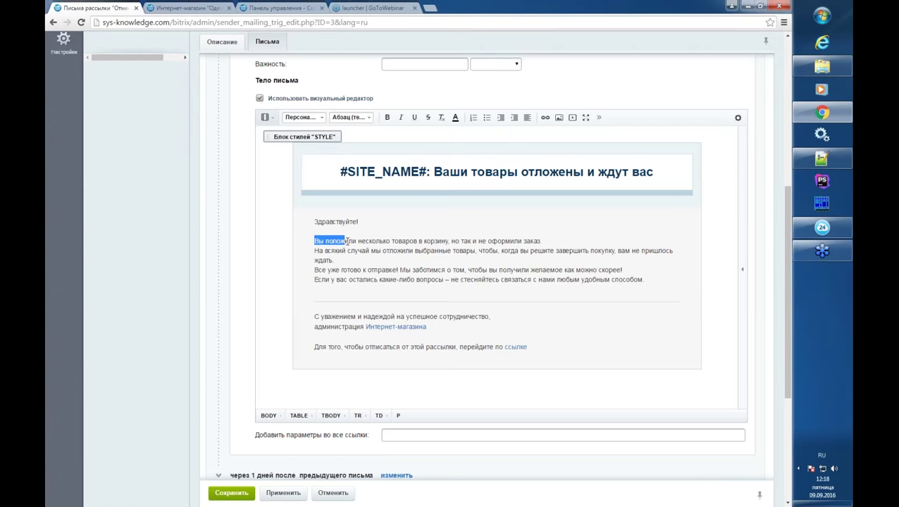
triple_click(344, 241)
scroll(268, 303, "up", 3)
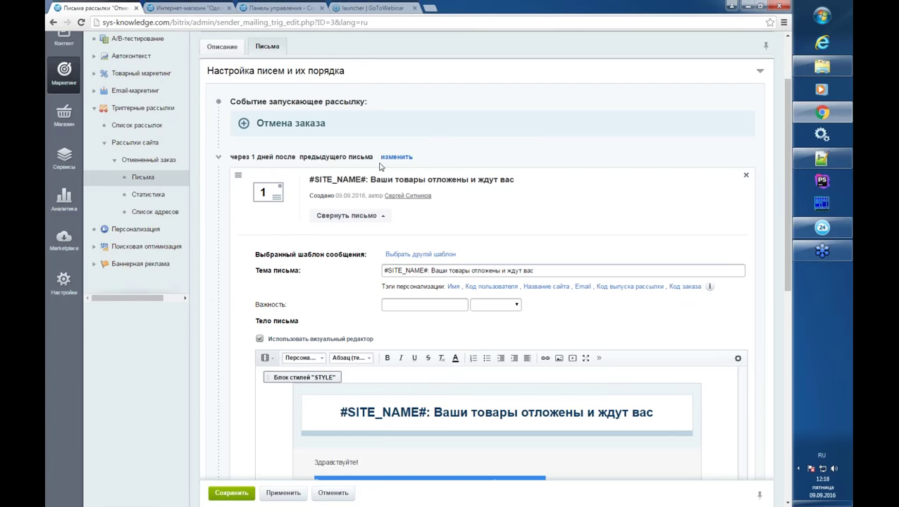
- Collapse letter 1 and review letter 2's one-day delay, cancelling without changes
left_click(345, 215)
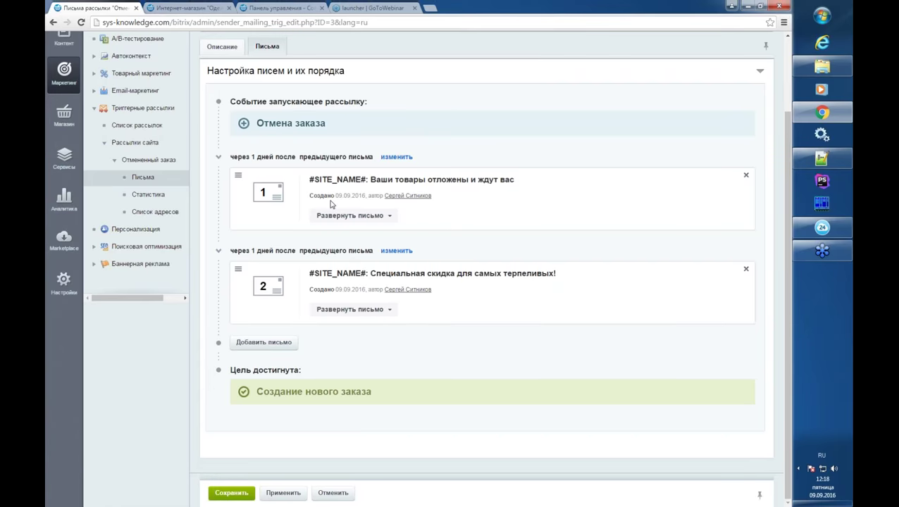
left_click(396, 250)
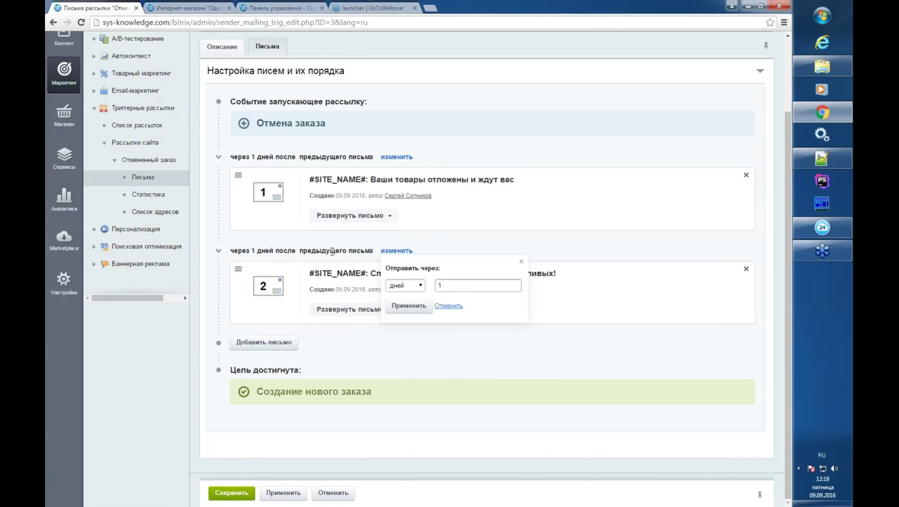
left_click(414, 286)
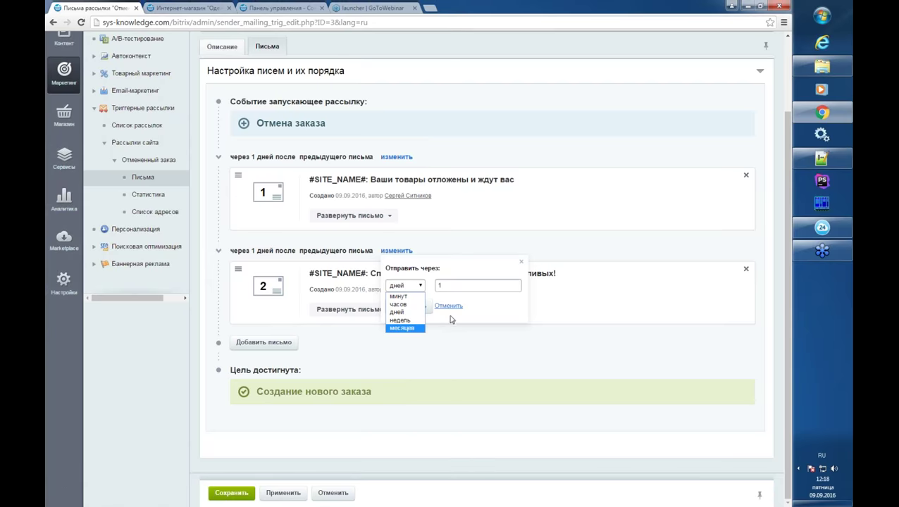
left_click(449, 308)
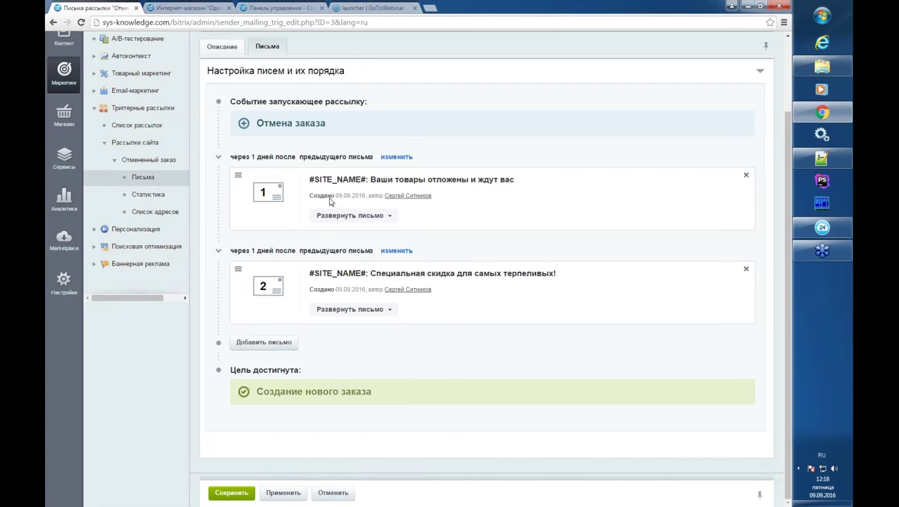
left_click_drag(263, 392, 363, 392)
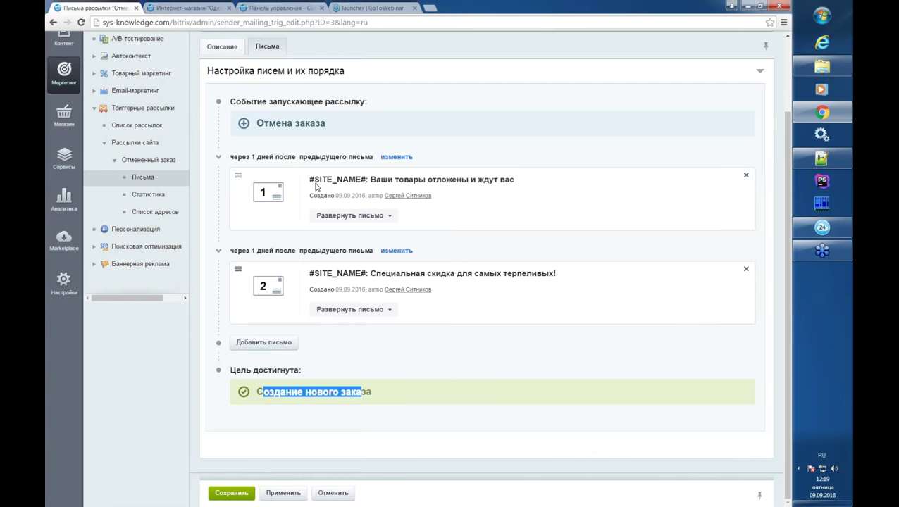
- Add an empty third letter after letter 2, sent 0 minutes later, and collapse it
left_click(281, 344)
left_click(311, 402)
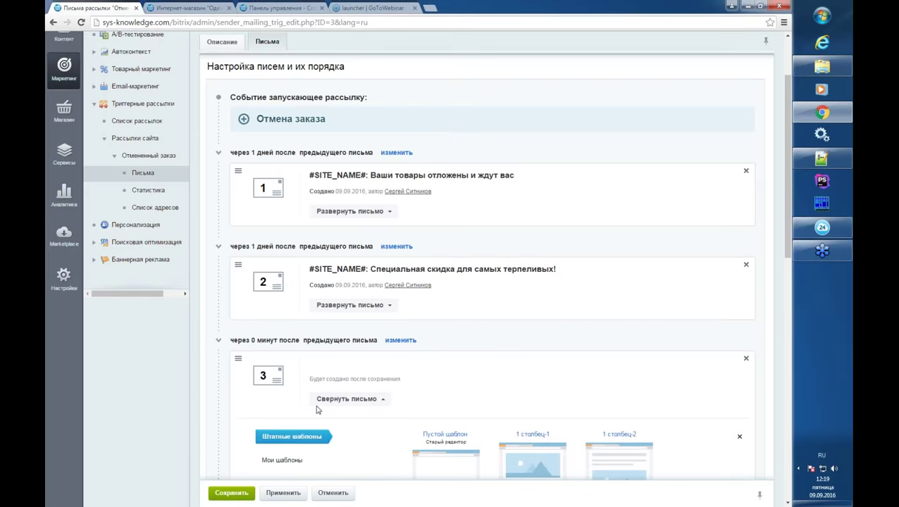
scroll(310, 394, "down", 1)
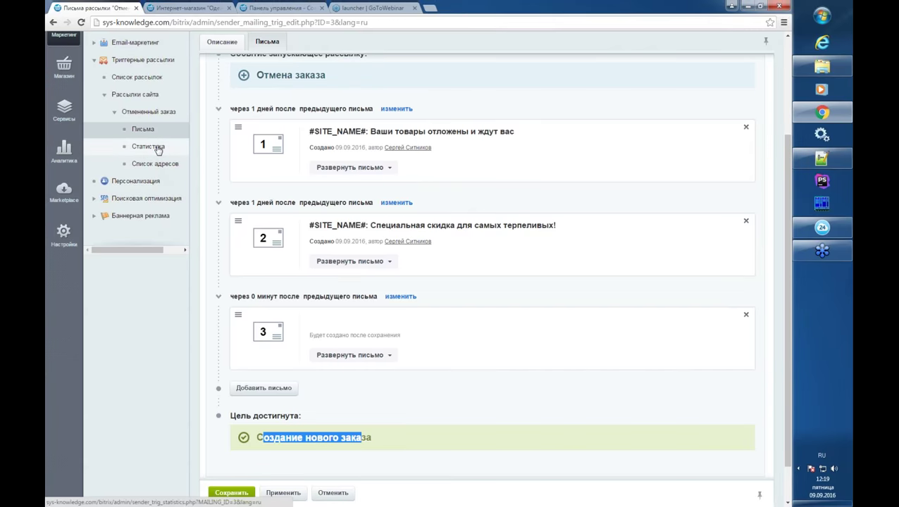
scroll(381, 174, "up", 3)
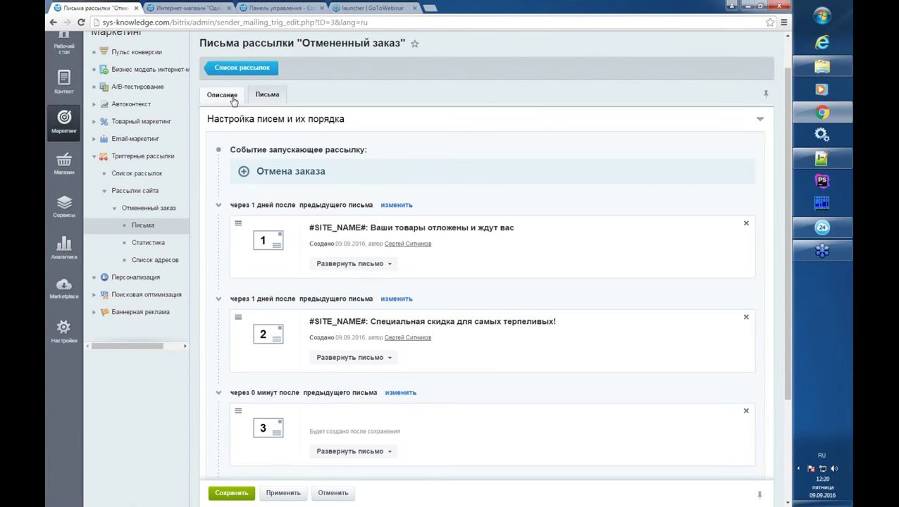
- On the Описание status view, fill and then clear the test recipients field
left_click(233, 99)
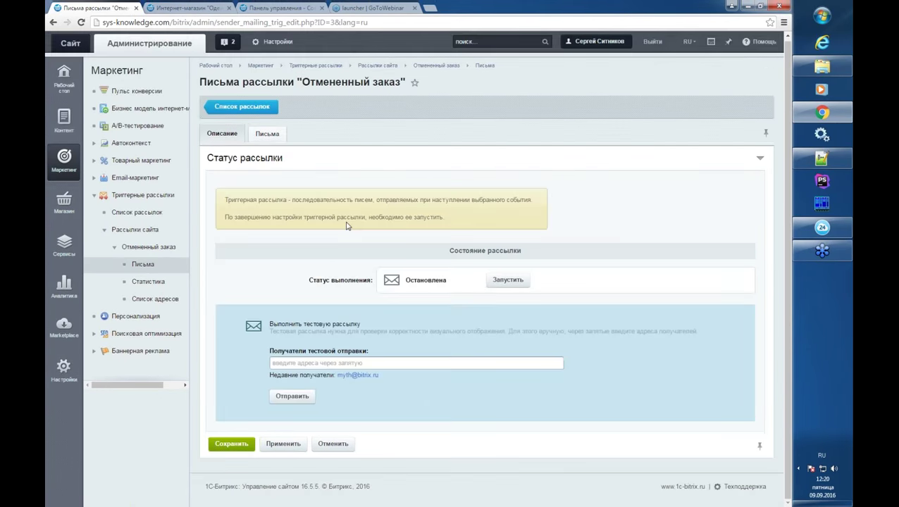
left_click(266, 134)
left_click(219, 134)
left_click(352, 375)
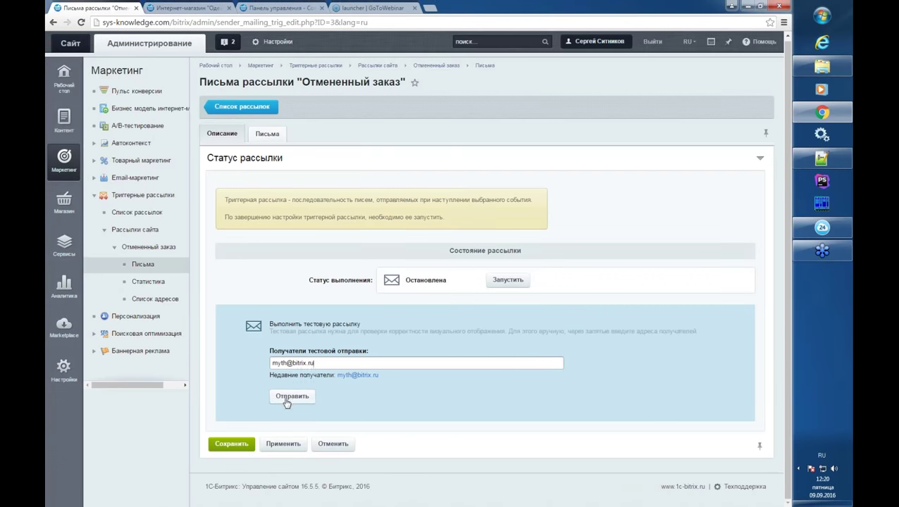
left_click_drag(314, 363, 267, 363)
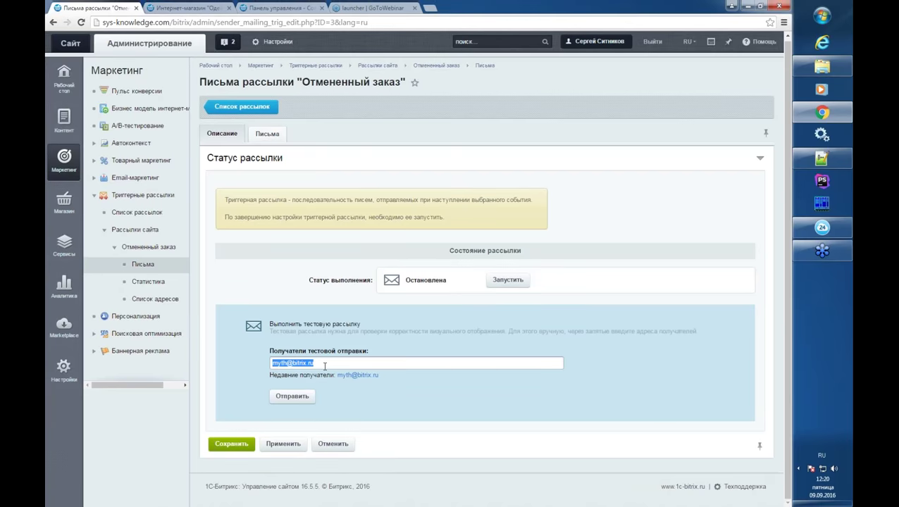
key("BackSpace")
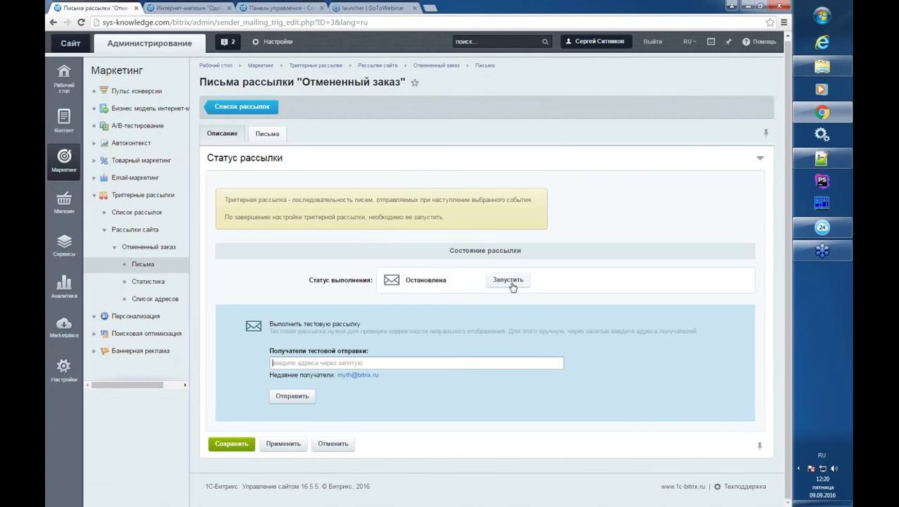
double_click(425, 280)
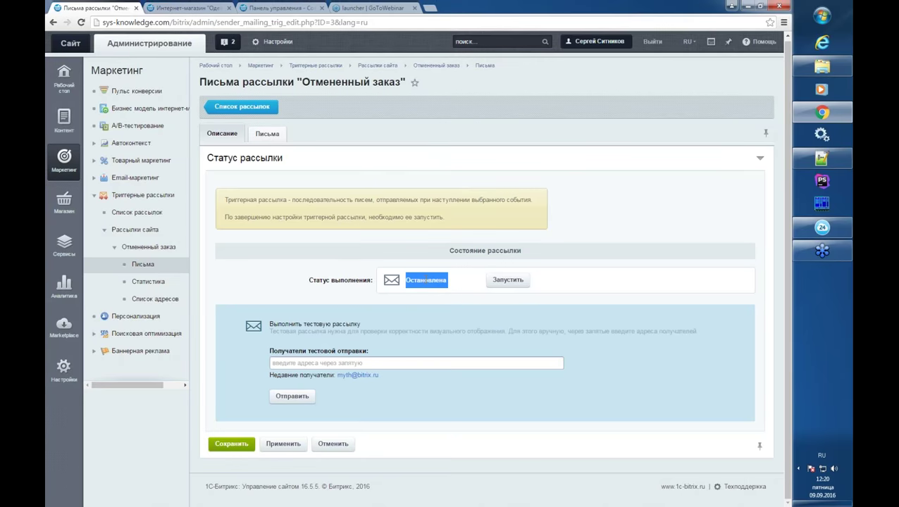
- Start the Отмененный заказ mailing (status Запущена) and list its three letters
left_click(516, 285)
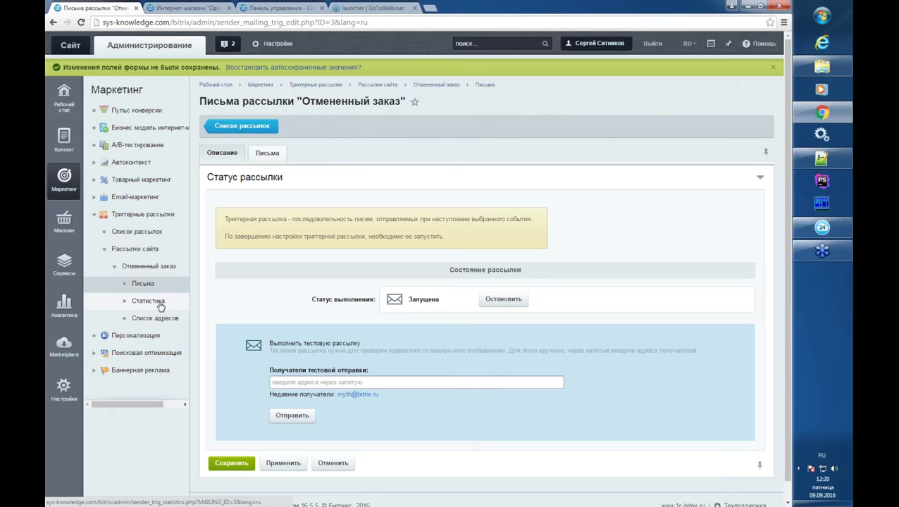
left_click(267, 154)
scroll(271, 262, "down", 2)
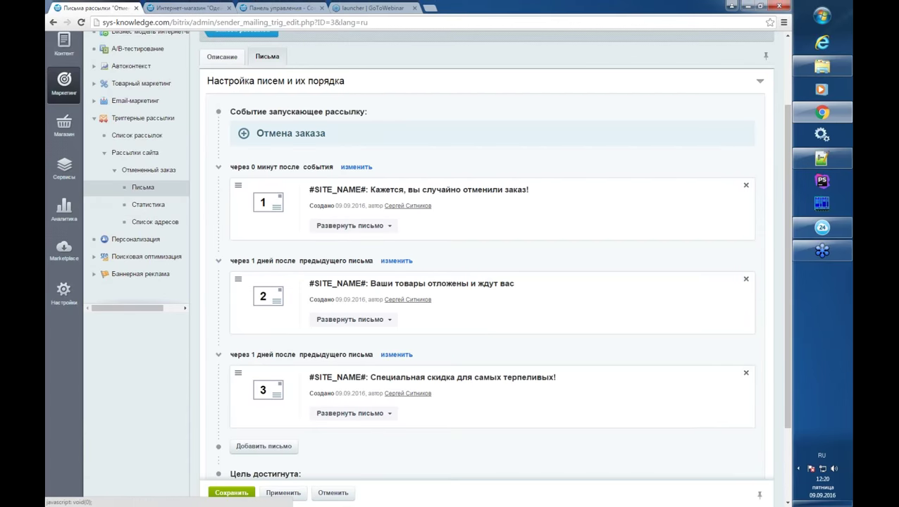
- Replace letter 1's template with 1 столбец-1, confirming with OK
left_click(363, 227)
left_click(420, 264)
left_click(457, 85)
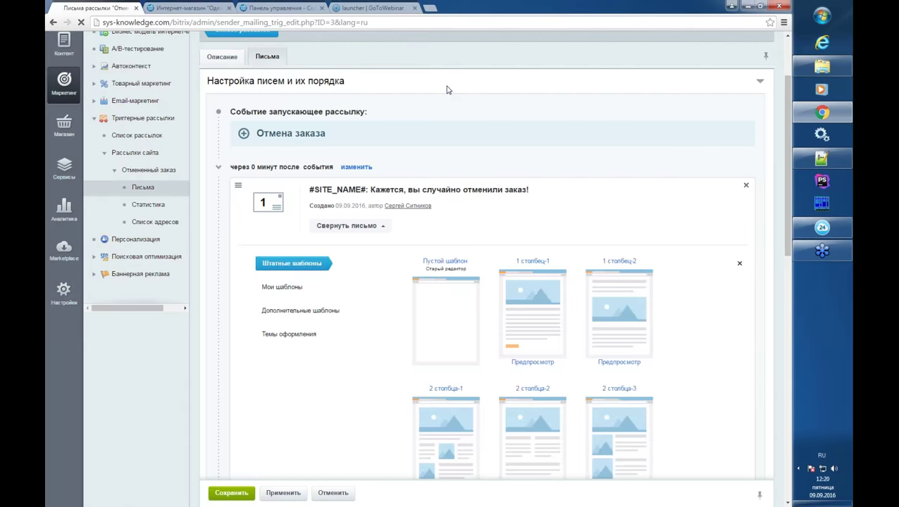
left_click(532, 310)
scroll(227, 262, "down", 1)
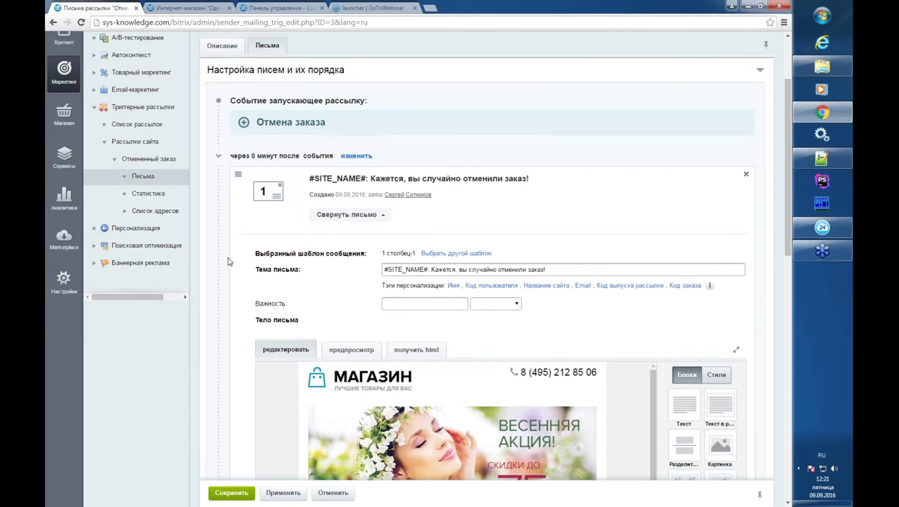
scroll(228, 262, "down", 3)
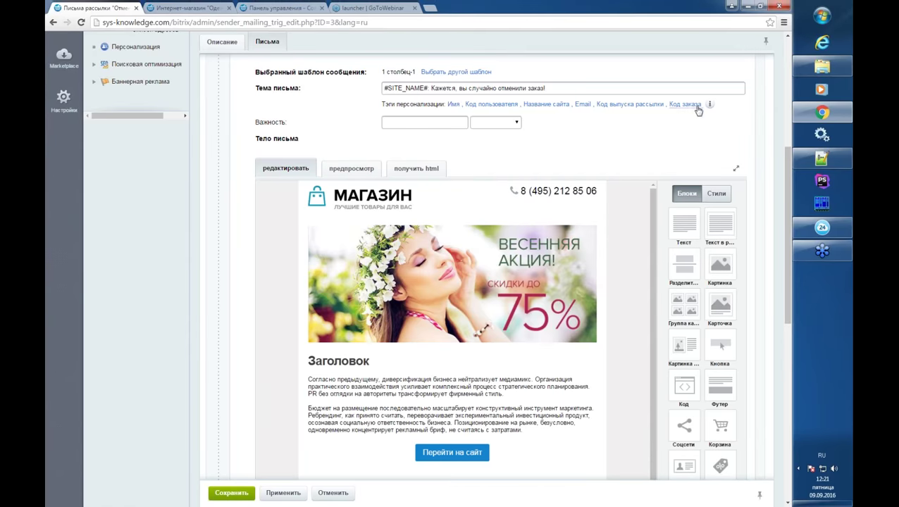
- Open the body's text block, browse the Персонализация tags, then close the editing panel
mouse_move(586, 243)
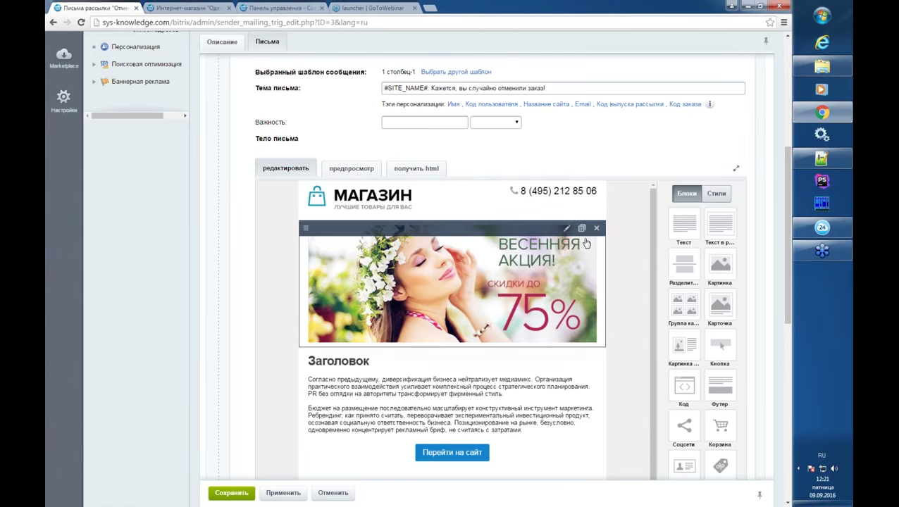
left_click(441, 411)
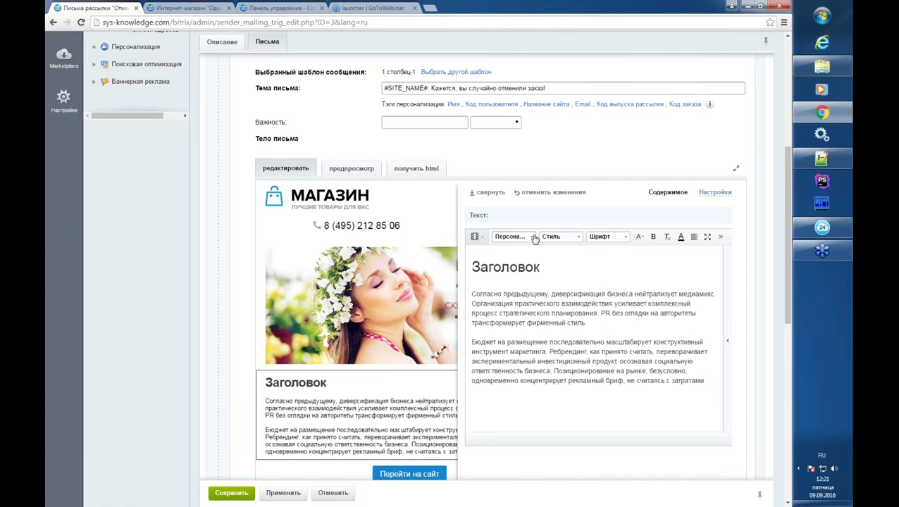
left_click(533, 237)
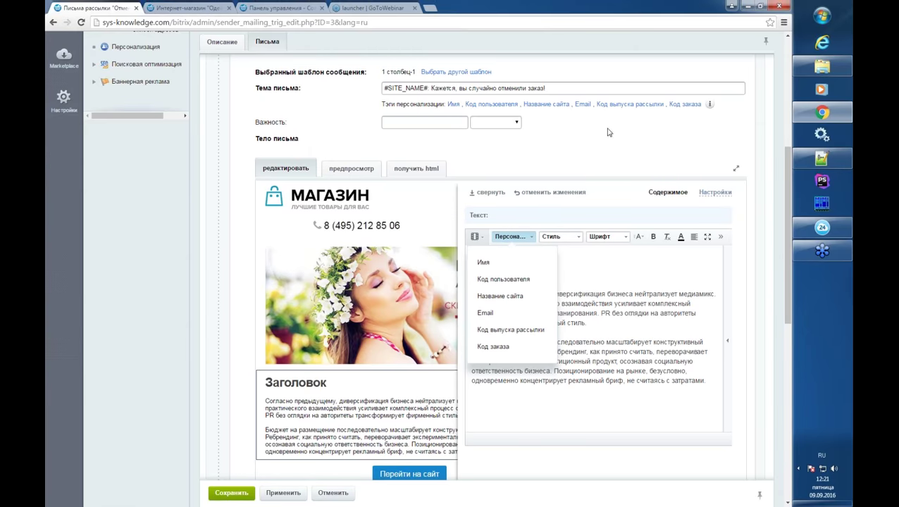
left_click(684, 108)
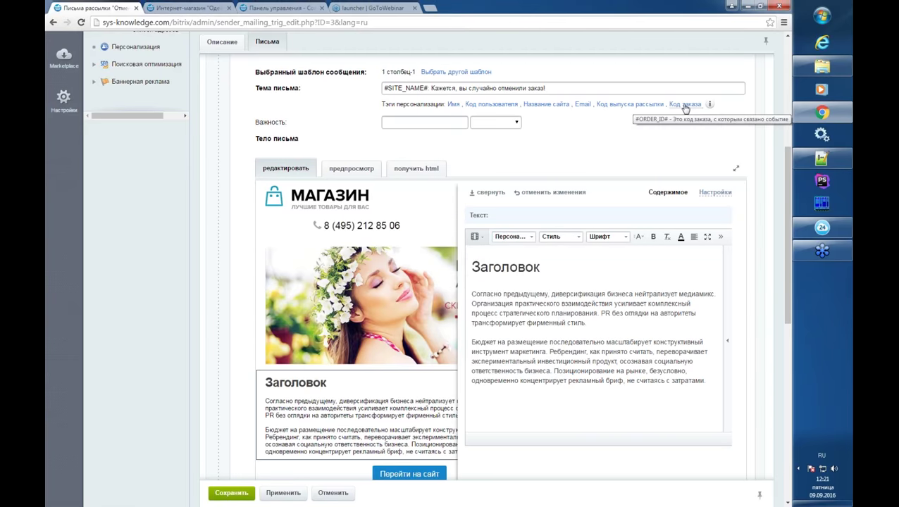
left_click(489, 193)
scroll(515, 289, "down", 2)
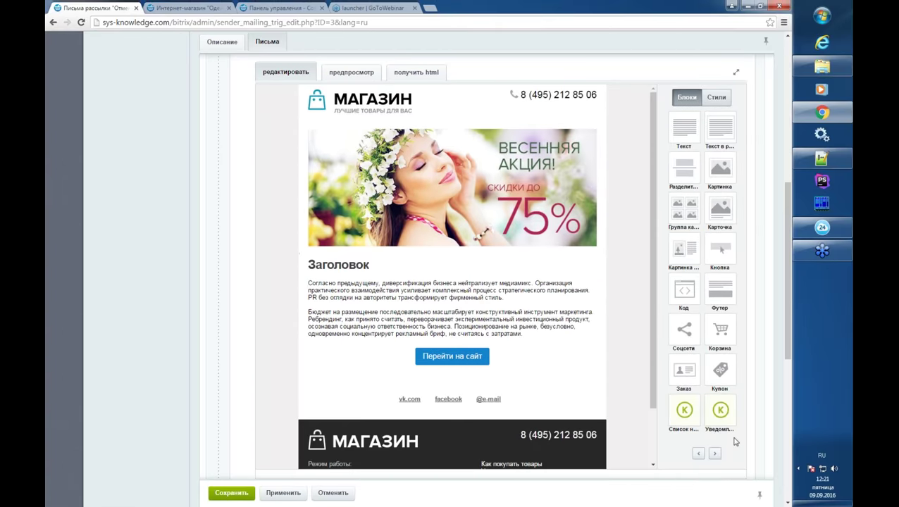
- Place the Заказ block under the banner in letter 1 and save its parameters
left_click(714, 453)
left_click(698, 454)
left_click_drag(683, 370, 443, 263)
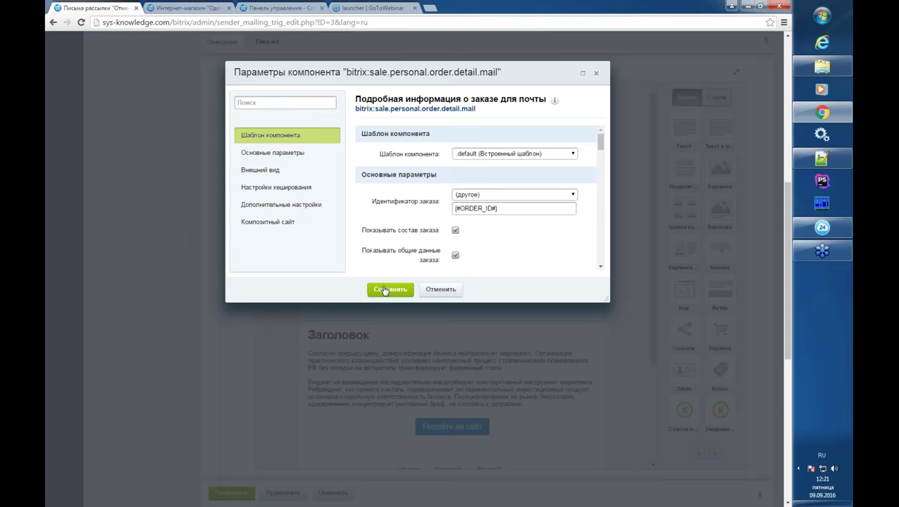
left_click(382, 288)
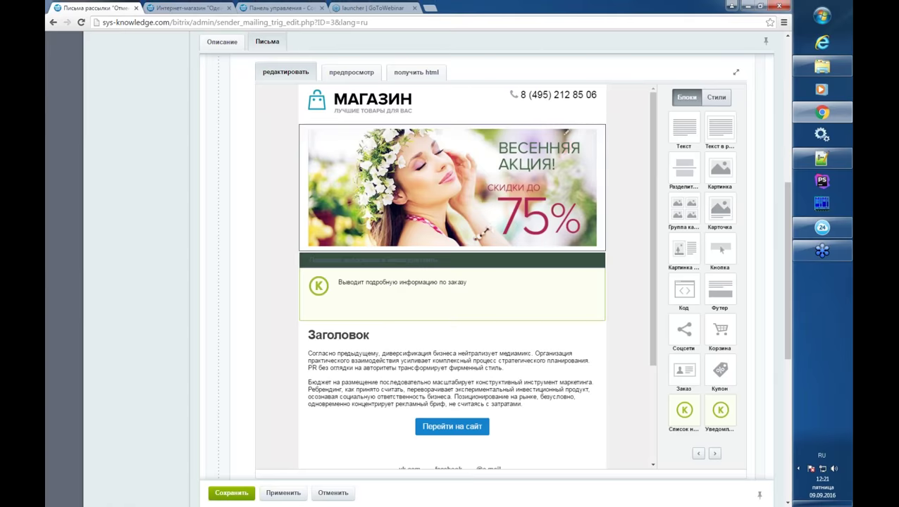
- Open the Статистика page of the Отмененный заказ mailing
scroll(178, 346, "down", 1)
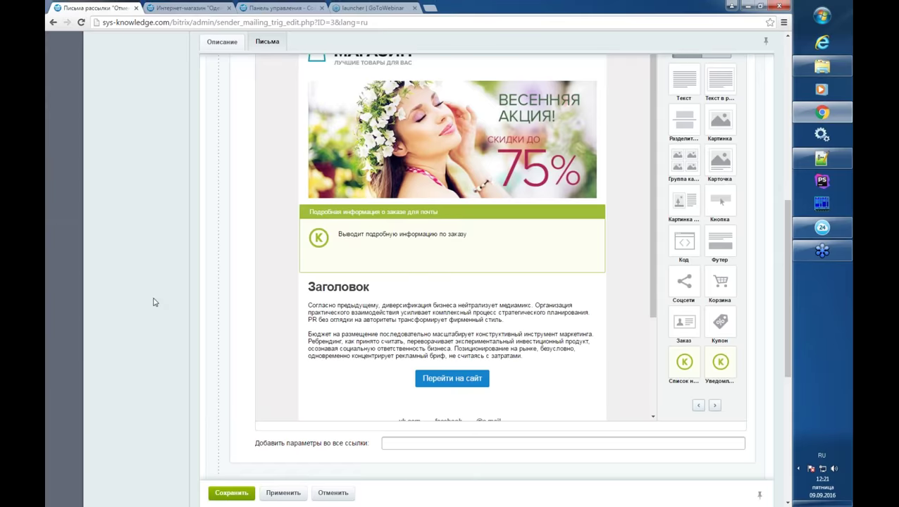
scroll(155, 302, "up", 10)
left_click(149, 206)
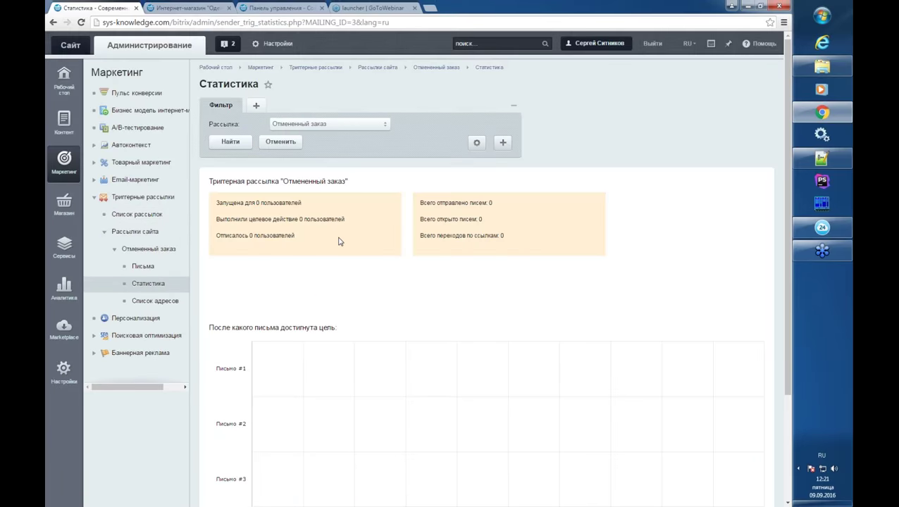
scroll(344, 229, "down", 1)
scroll(282, 180, "down", 2)
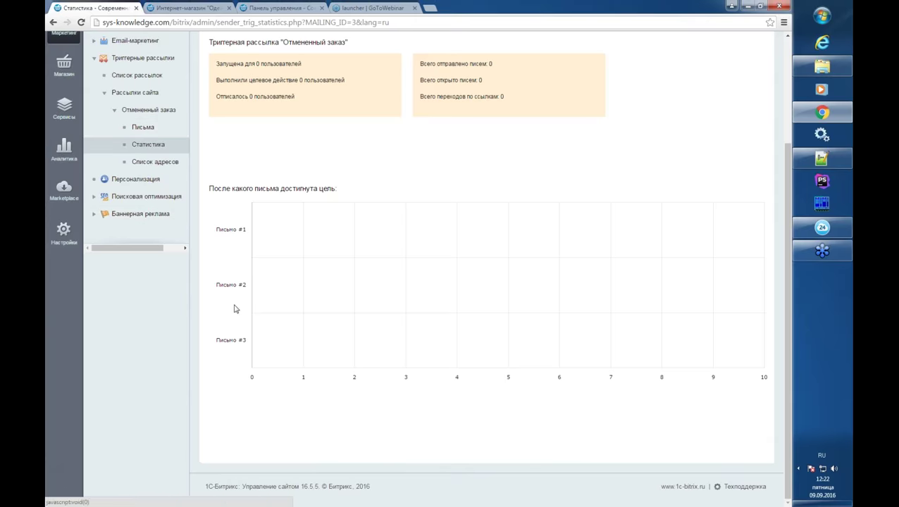
scroll(208, 183, "up", 1)
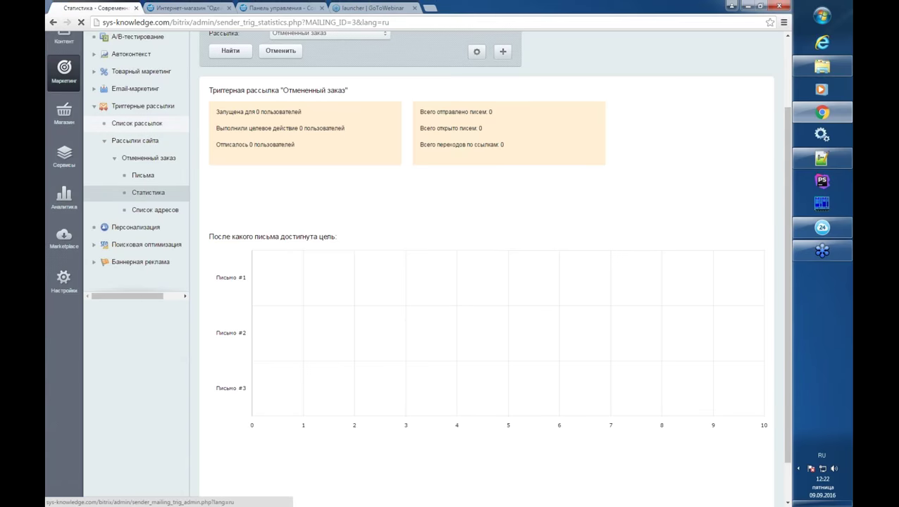
- From the mailing list, use the wizard to choose Письма вдогонку and advance to launch conditions
left_click(146, 125)
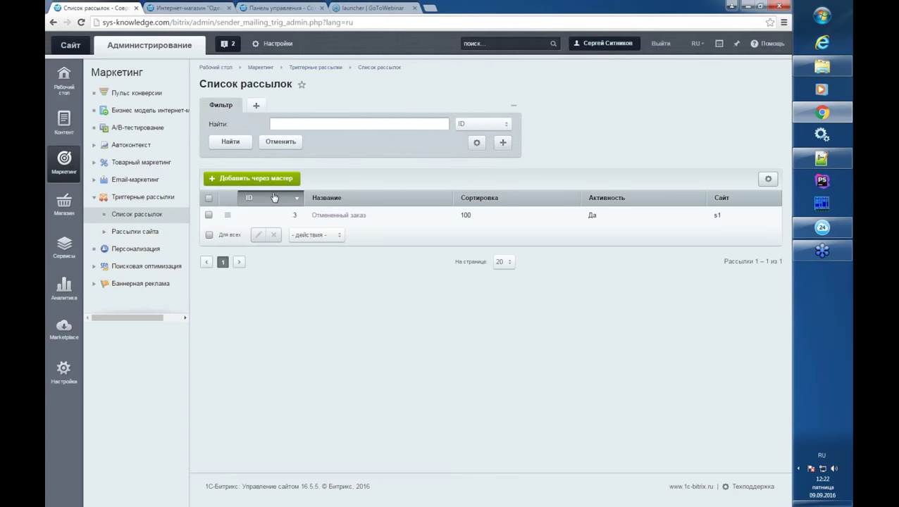
left_click(277, 180)
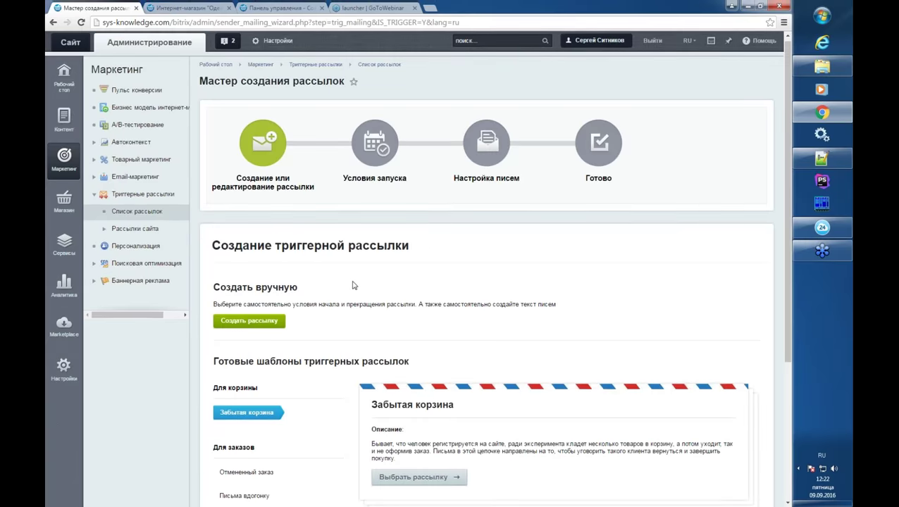
scroll(360, 285, "down", 3)
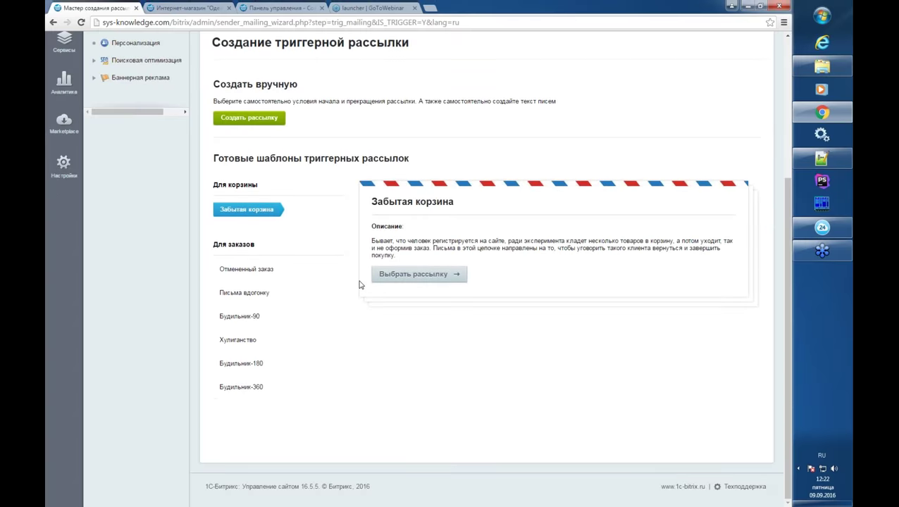
left_click(244, 296)
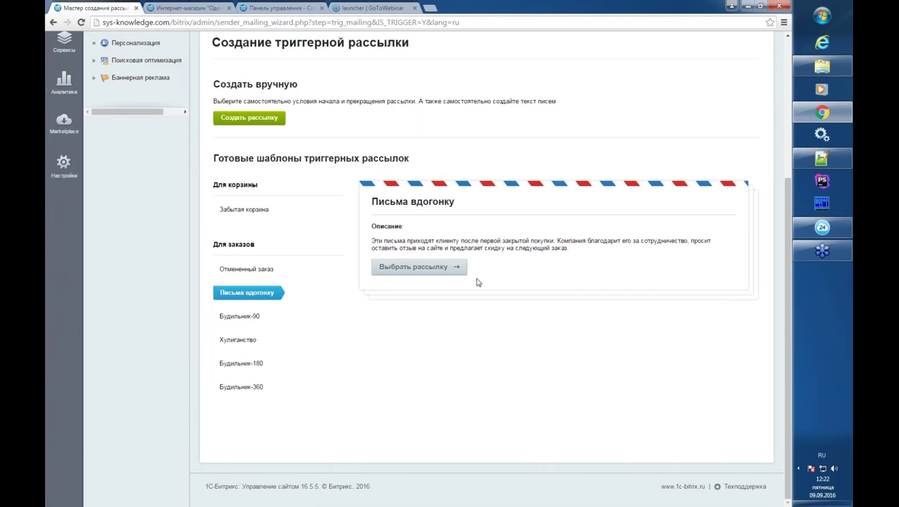
left_click(438, 271)
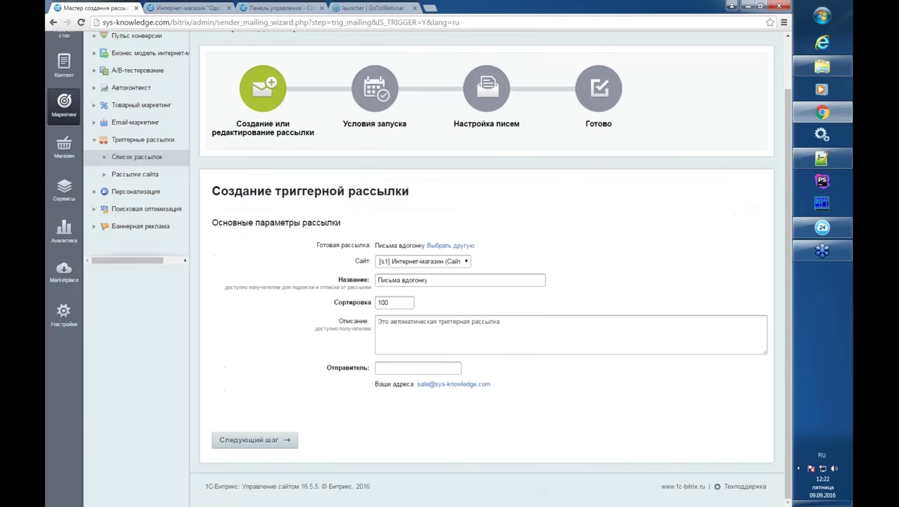
left_click(267, 441)
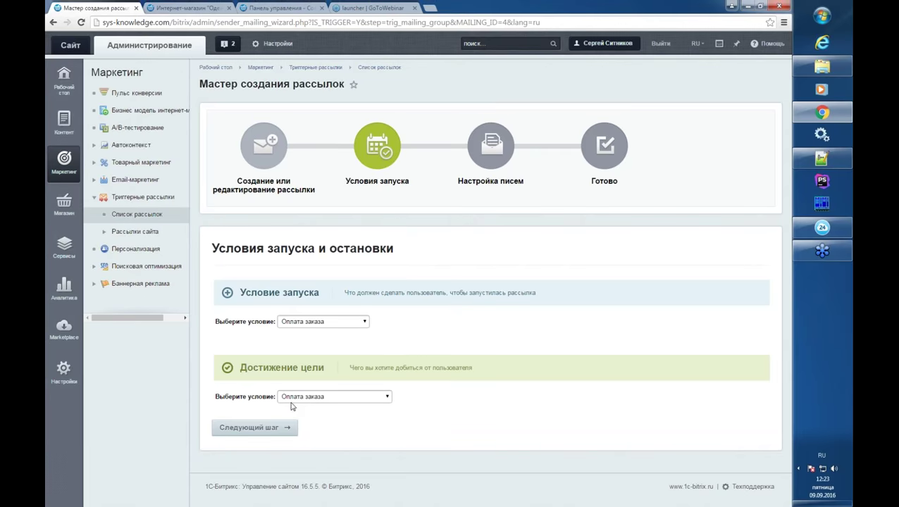
- Advance to the Письма tab and switch the first letter to the 1 столбец-1 template
left_click(289, 430)
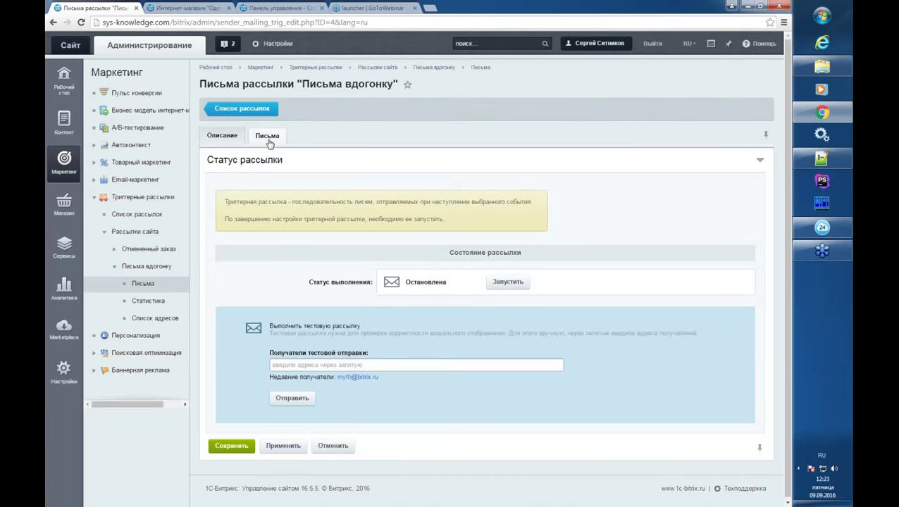
left_click(267, 135)
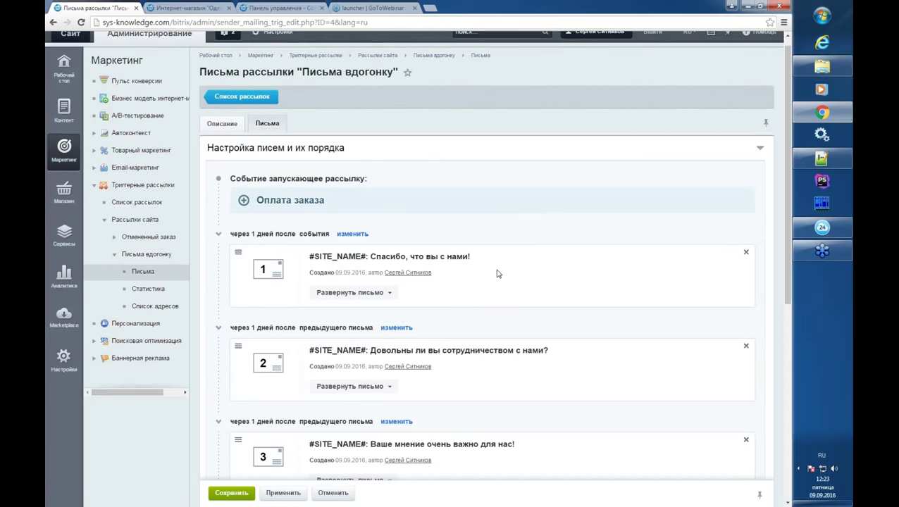
left_click(496, 272)
left_click(432, 245)
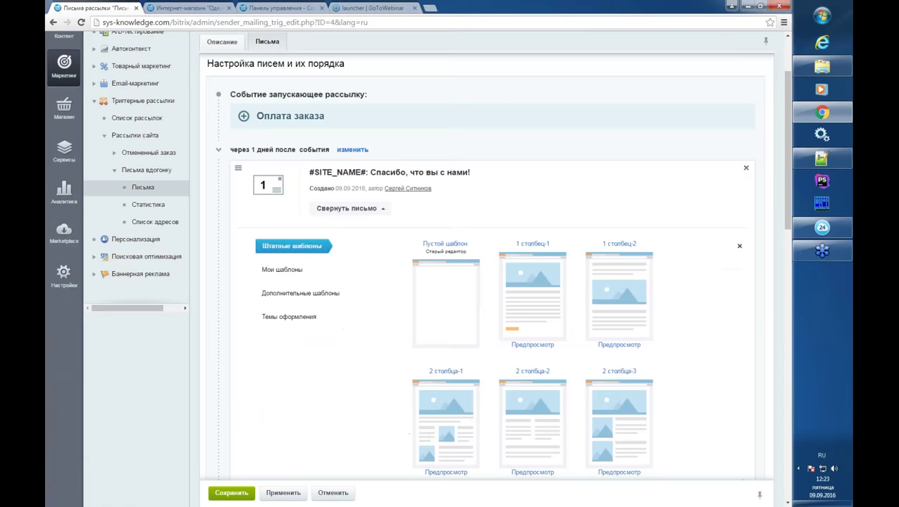
left_click(507, 278)
left_click(457, 84)
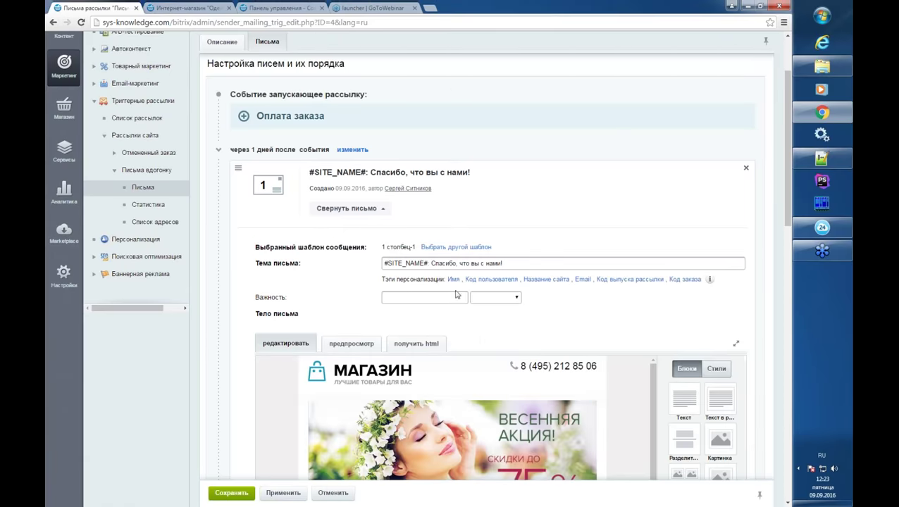
scroll(747, 360, "down", 4)
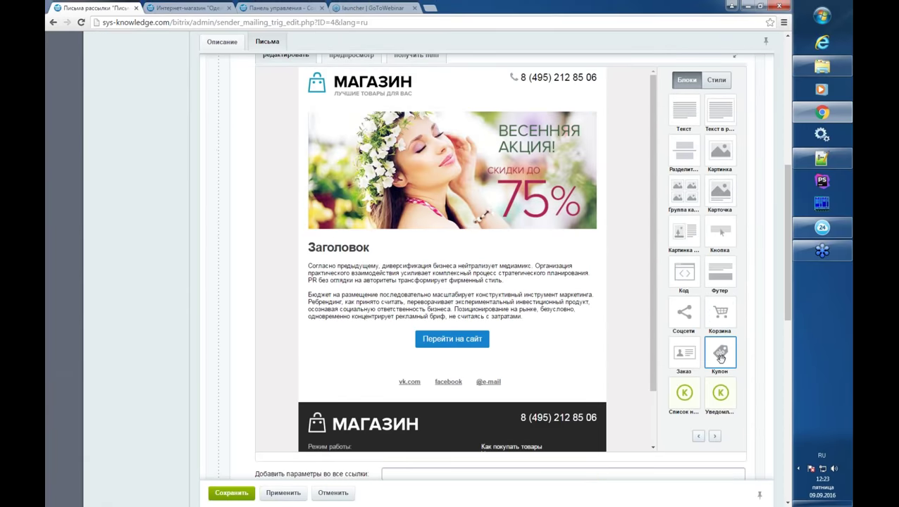
- Insert a Купон block below the body text, keeping its default settings
left_click_drag(720, 358, 481, 323)
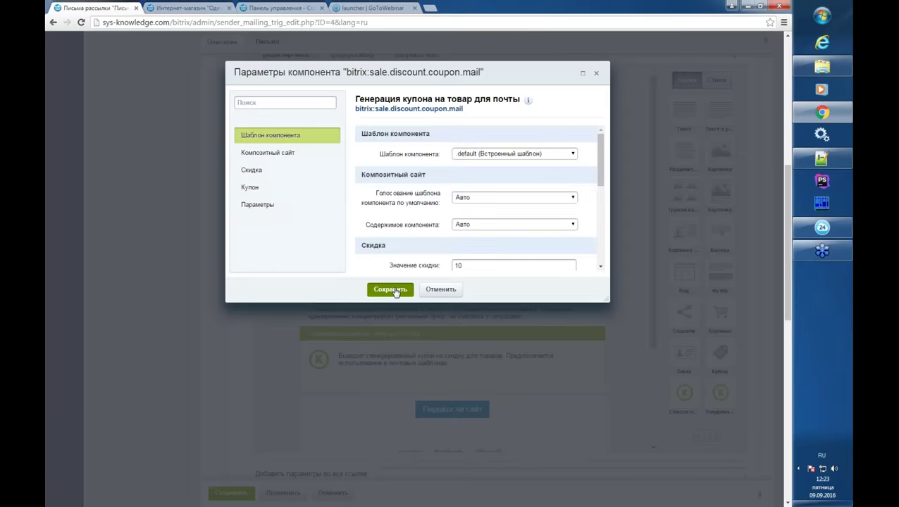
left_click(391, 289)
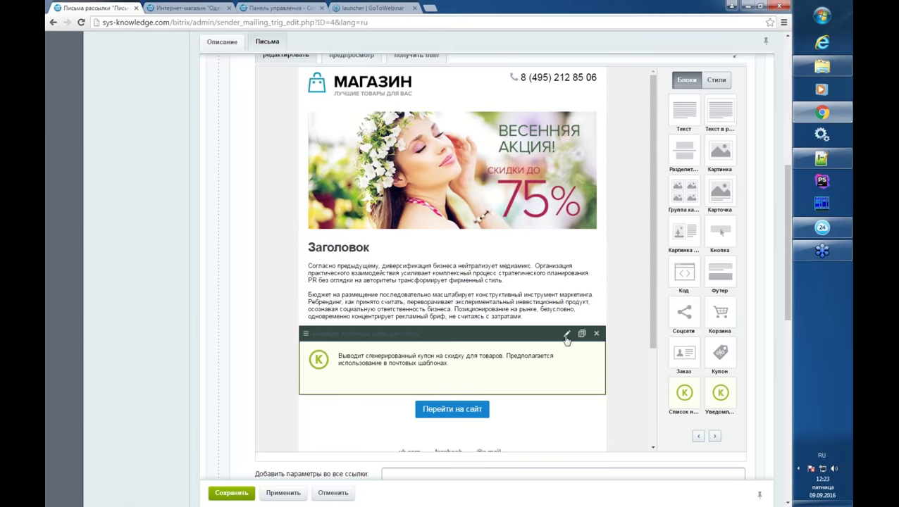
left_click(567, 333)
left_click_drag(602, 177, 603, 209)
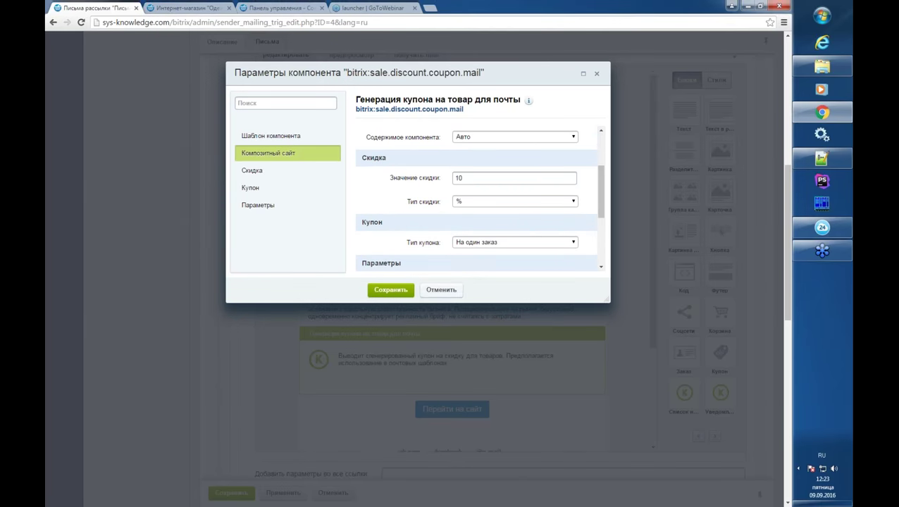
left_click(444, 291)
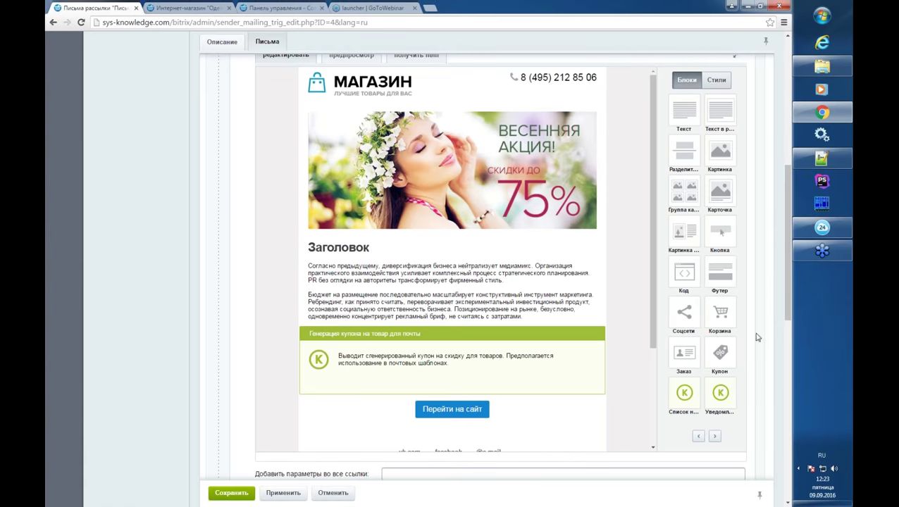
left_click(715, 437)
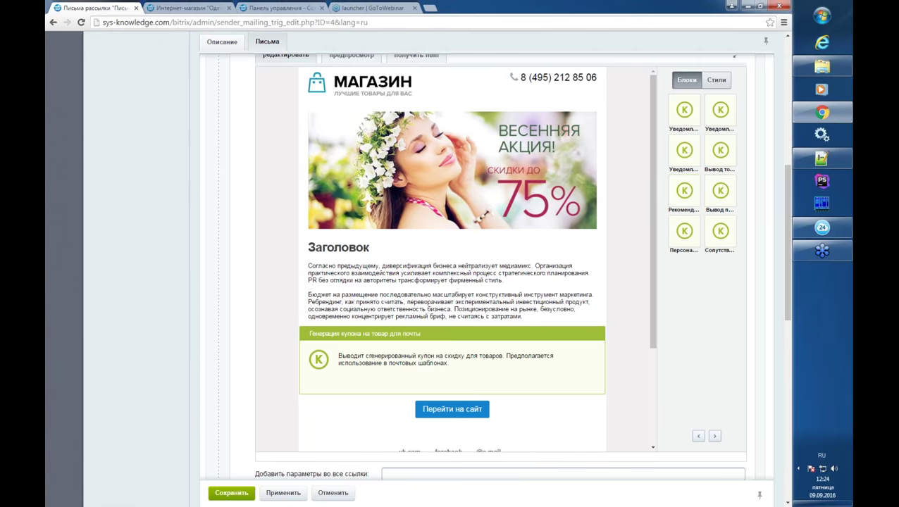
- Try a Рекомендуемые товары block under the banner, then delete it
left_click_drag(684, 198, 550, 232)
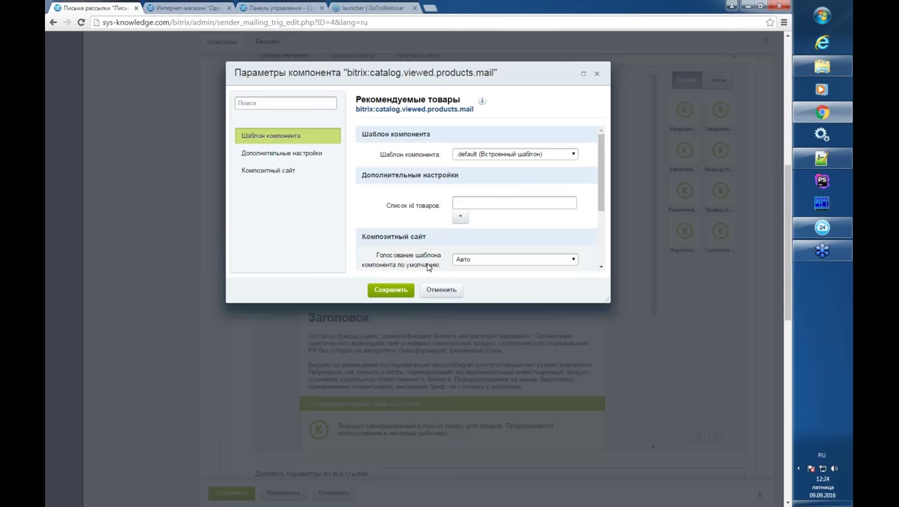
left_click(397, 292)
left_click(566, 242)
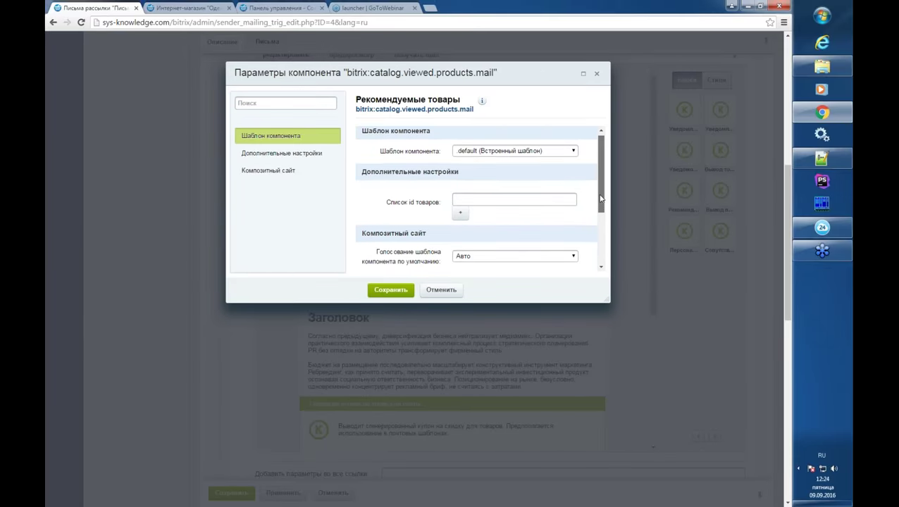
left_click_drag(599, 197, 599, 198)
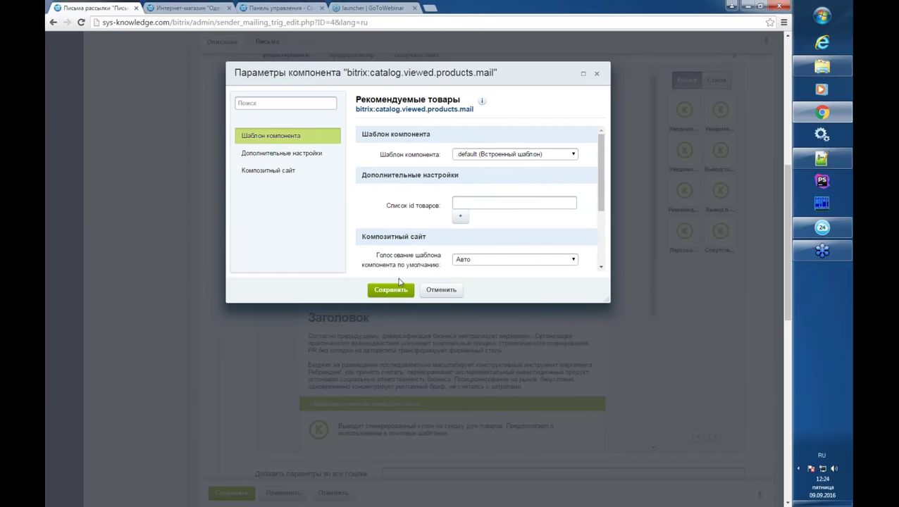
left_click(398, 290)
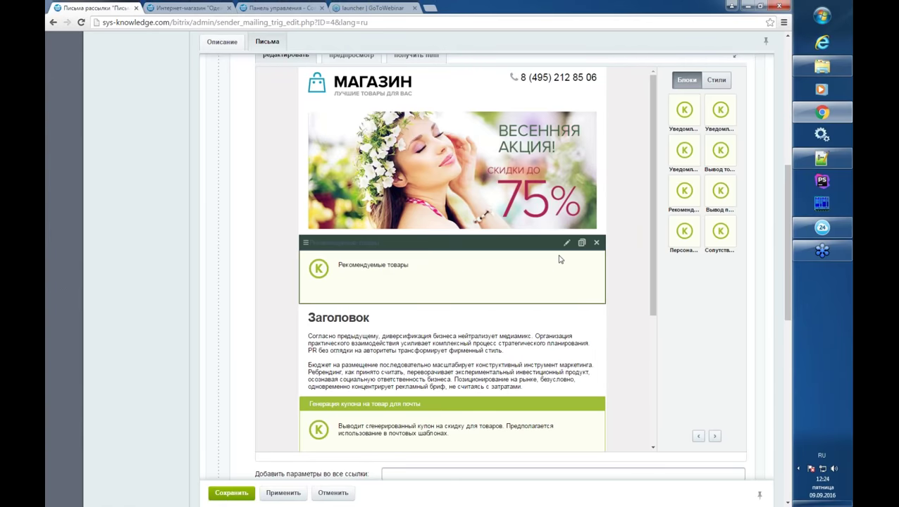
left_click(597, 243)
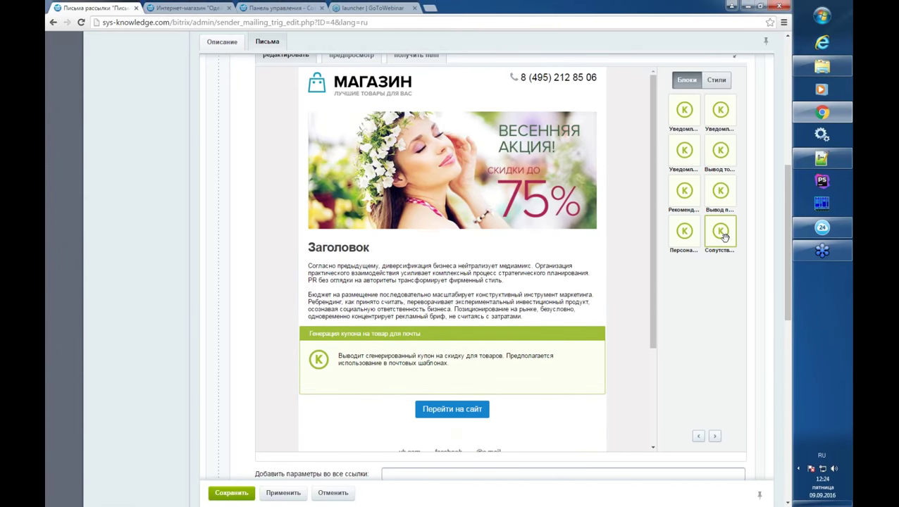
- Place a Сопутствующие товары block under the banner and save its settings
left_click_drag(723, 232, 475, 257)
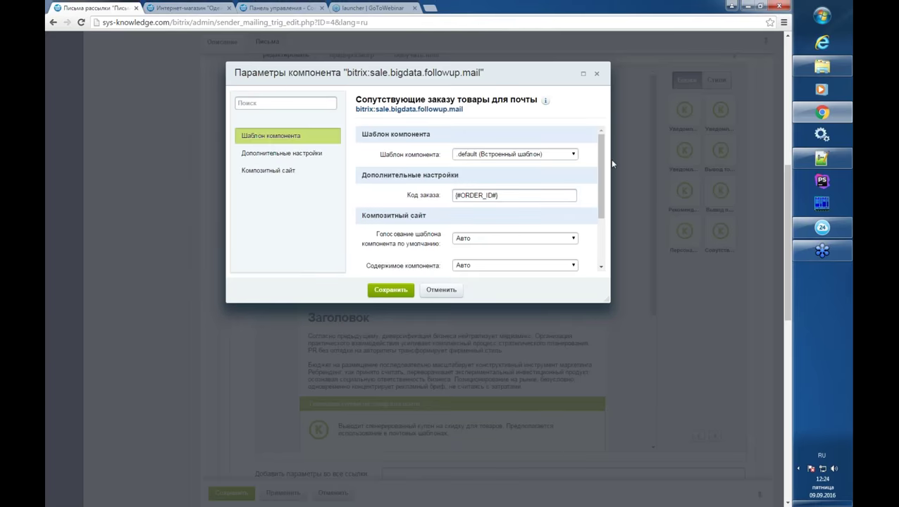
left_click_drag(602, 168, 602, 181)
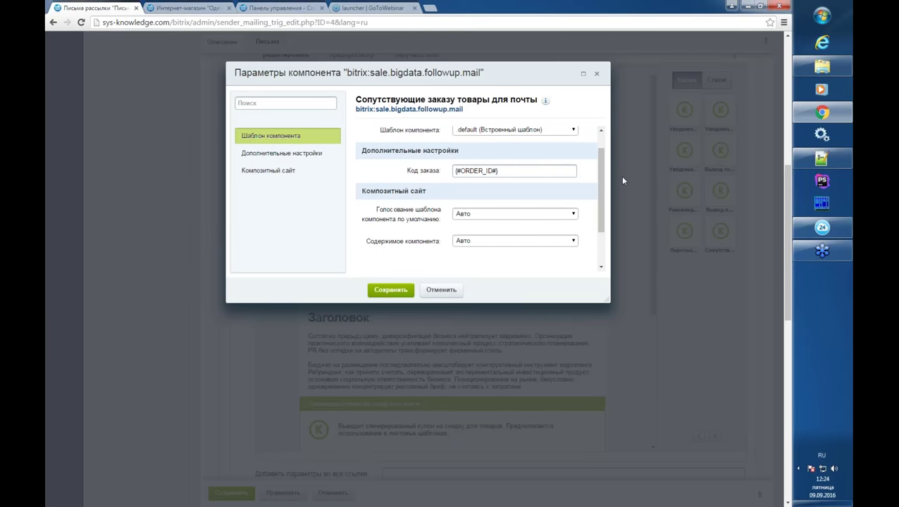
left_click_drag(602, 178, 604, 191)
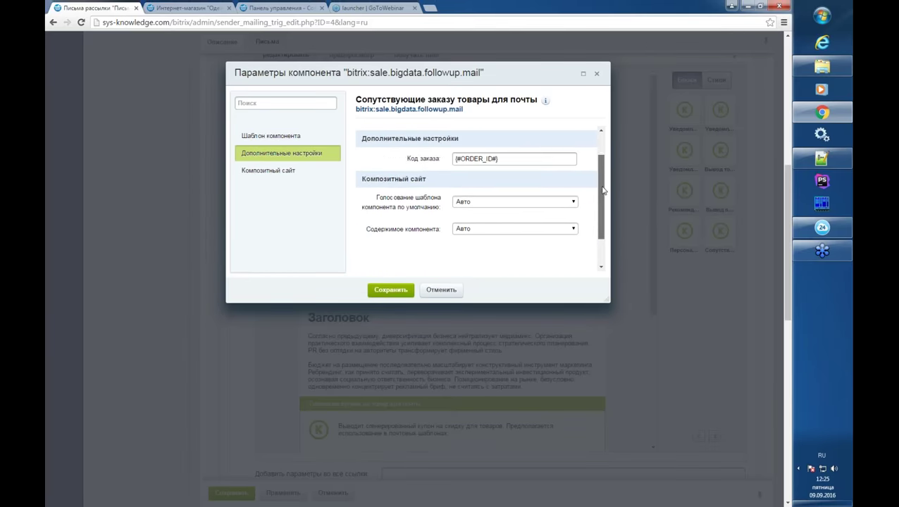
left_click(391, 290)
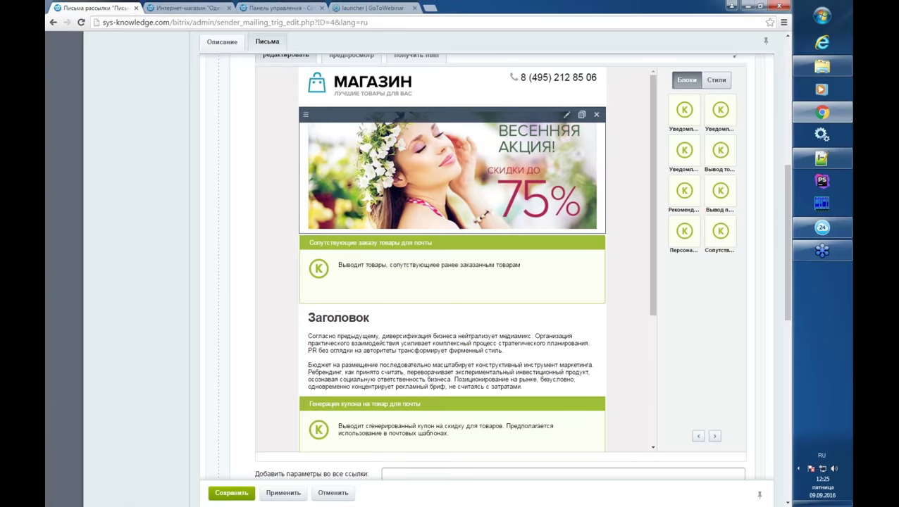
scroll(451, 211, "up", 2)
left_click(355, 150)
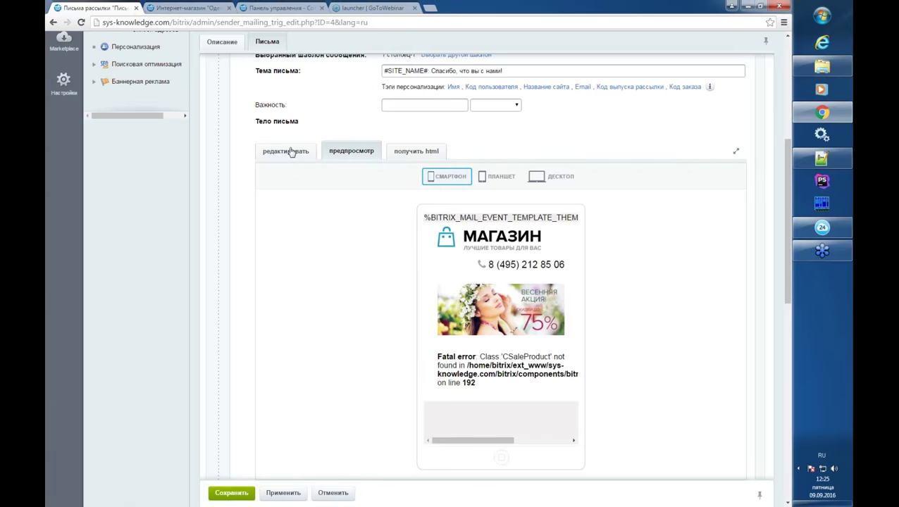
left_click(291, 152)
scroll(494, 282, "down", 3)
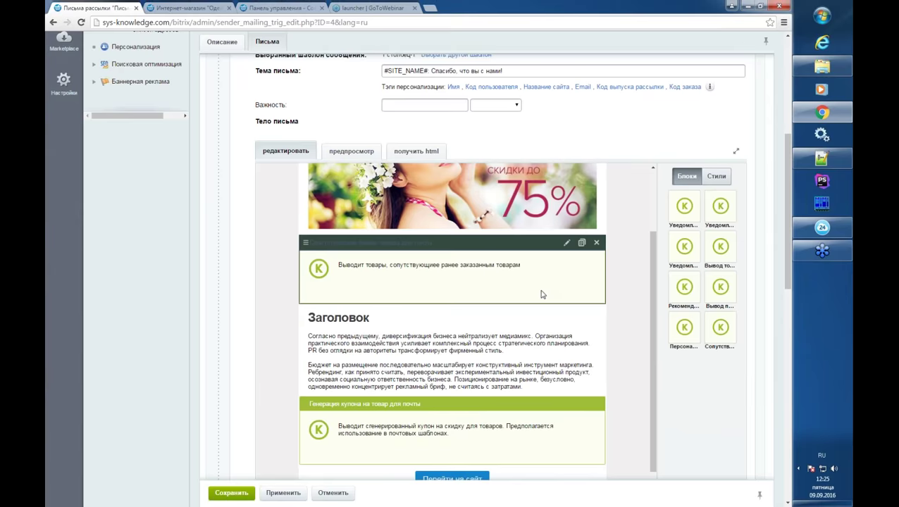
scroll(541, 294, "down", 1)
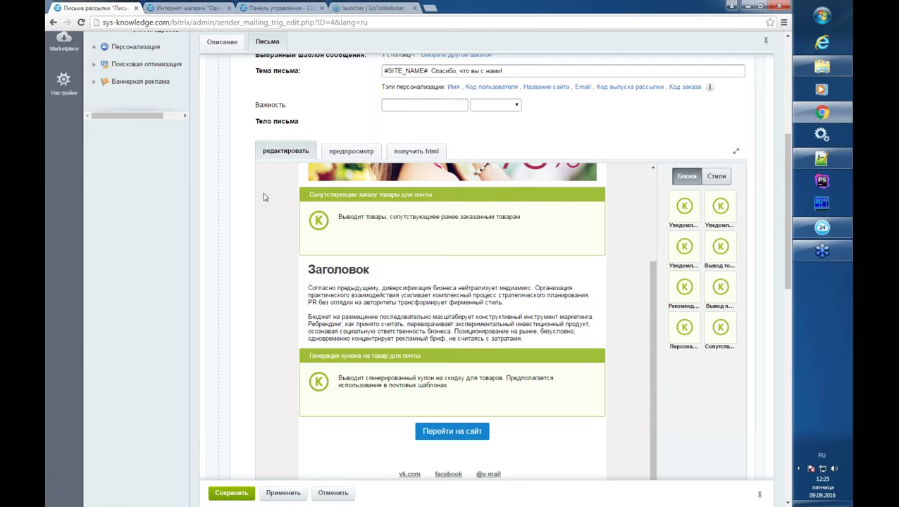
scroll(256, 201, "up", 1)
scroll(255, 197, "up", 1)
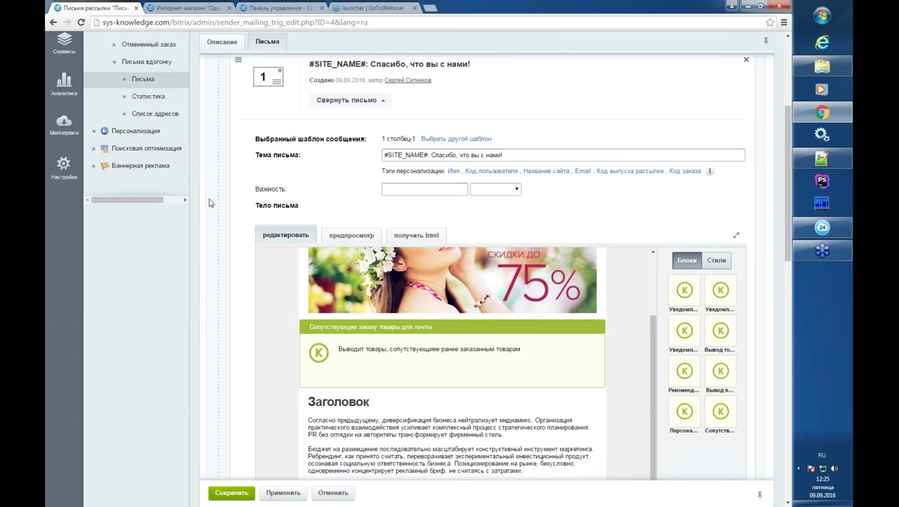
- Collapse letter 1, check the Оплата заказа goal, and go back to Список рассылок
left_click(349, 112)
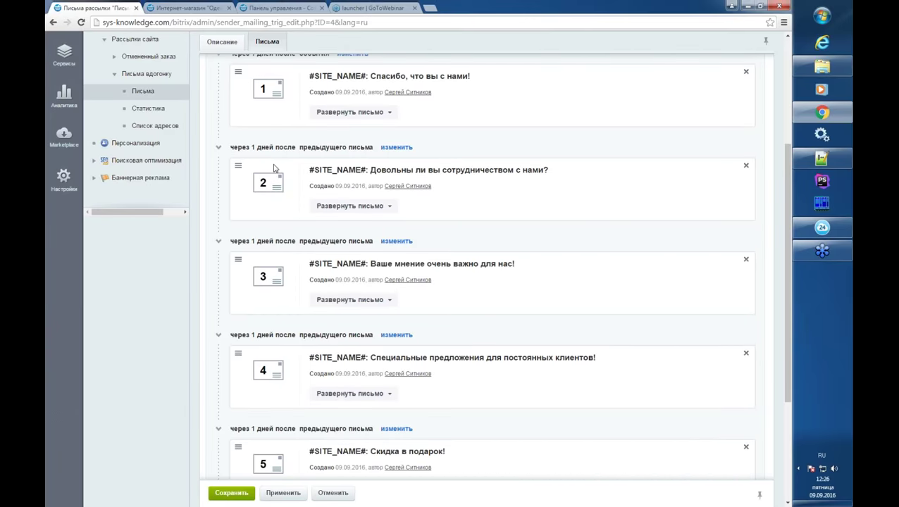
scroll(303, 283, "down", 2)
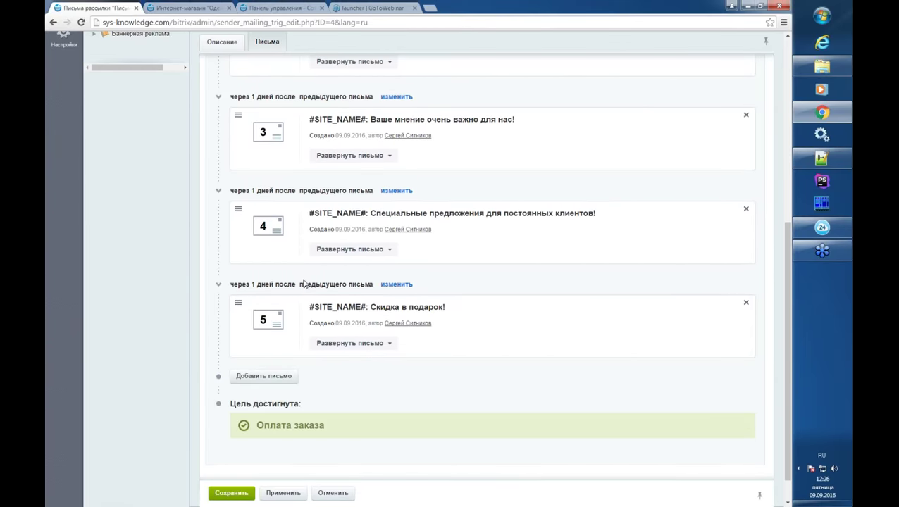
left_click_drag(274, 425, 322, 425)
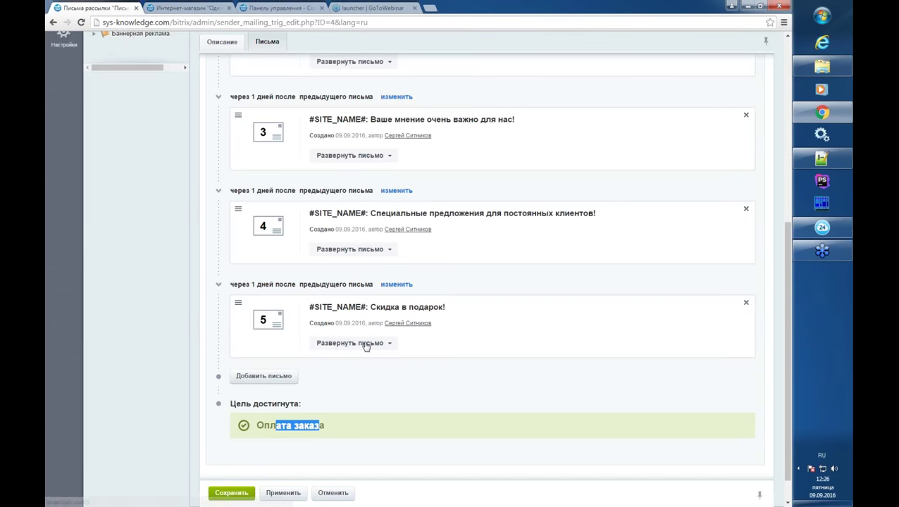
scroll(362, 349, "up", 5)
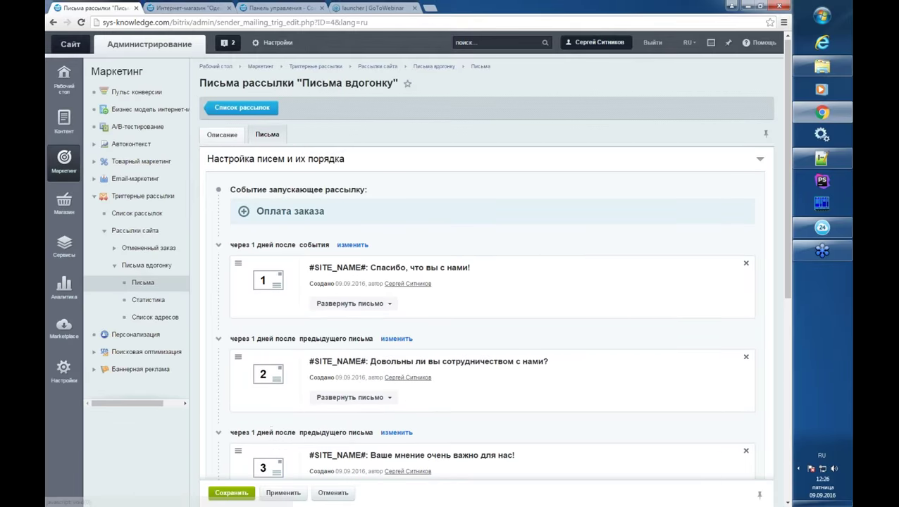
left_click(137, 218)
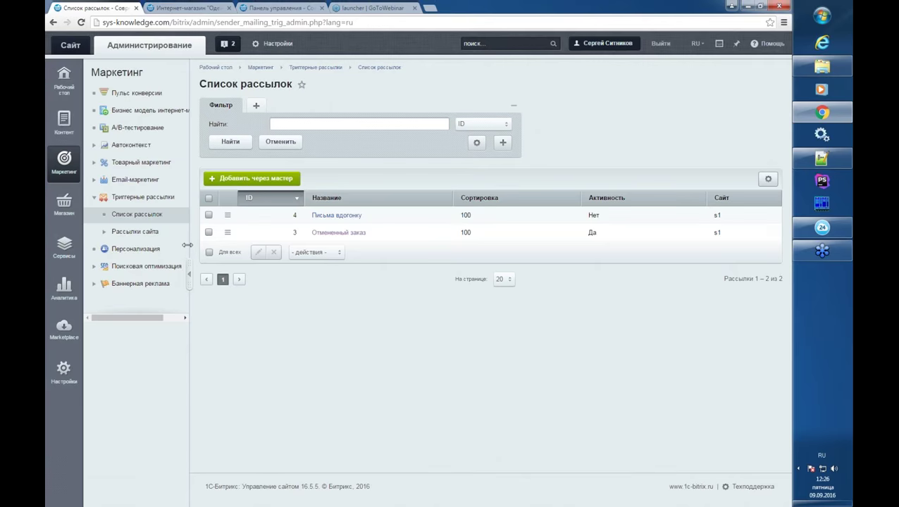
- Launch the Добавить через мастер wizard for a new trigger mailing
left_click(250, 182)
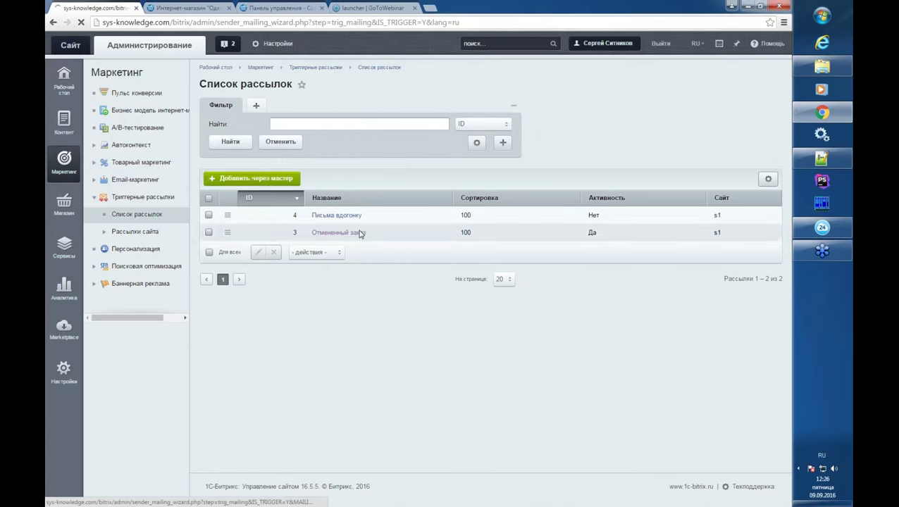
- Scroll down to the Готовые шаблоны триггерных рассылок section
scroll(359, 235, "down", 2)
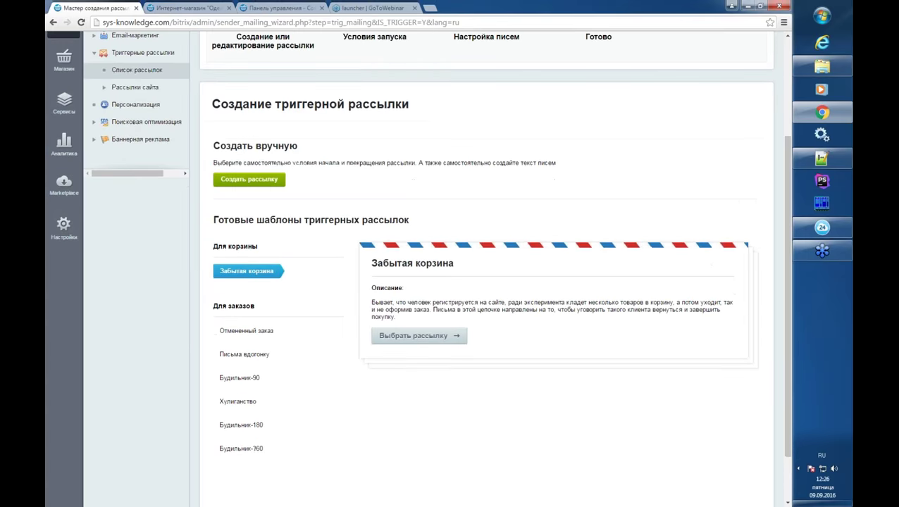
scroll(458, 315, "down", 1)
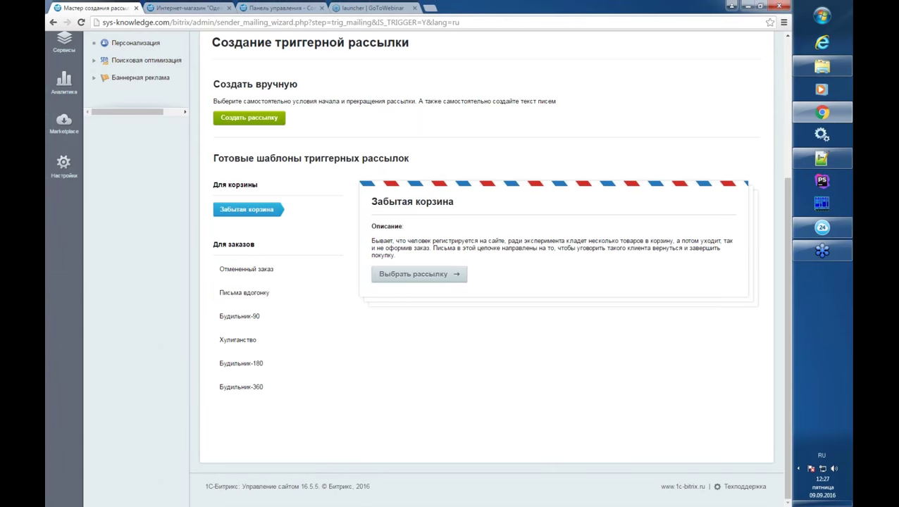
left_click(266, 315)
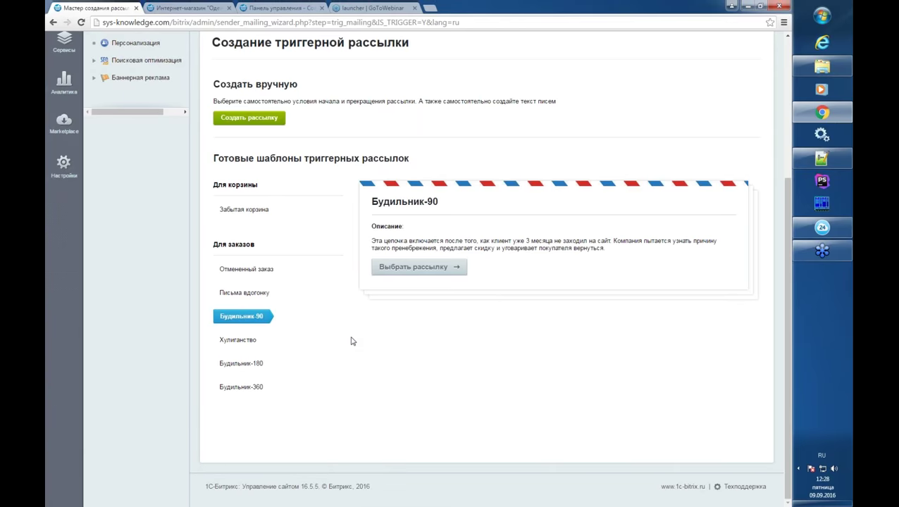
left_click(262, 212)
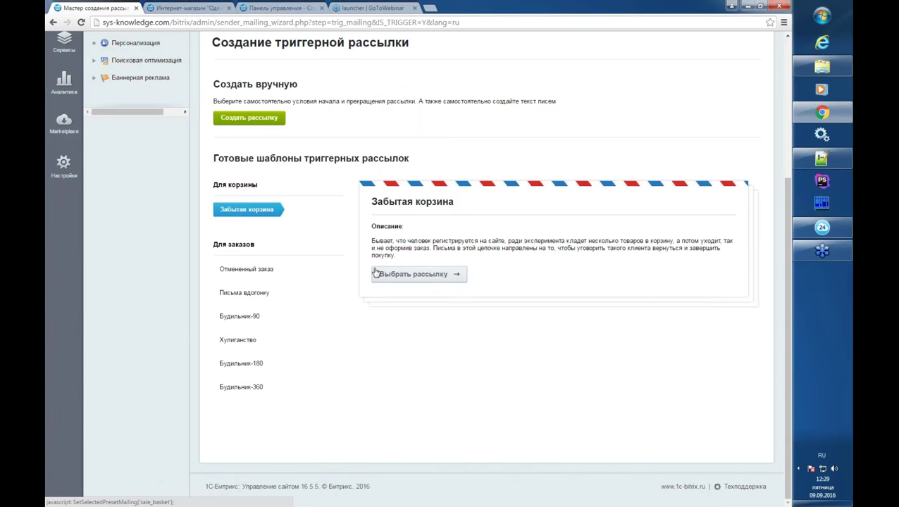
- Pick the Забытая корзина template, fill Отправитель with the site's address, and continue
left_click(383, 276)
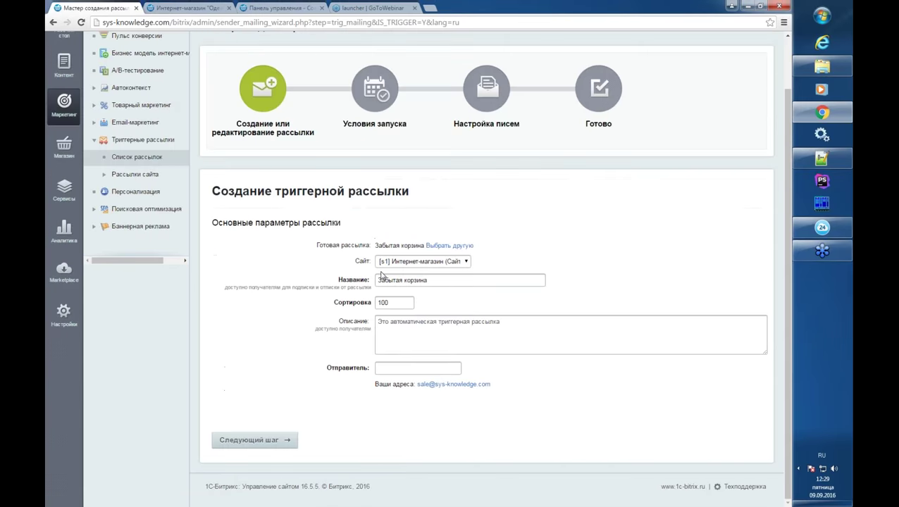
left_click(458, 385)
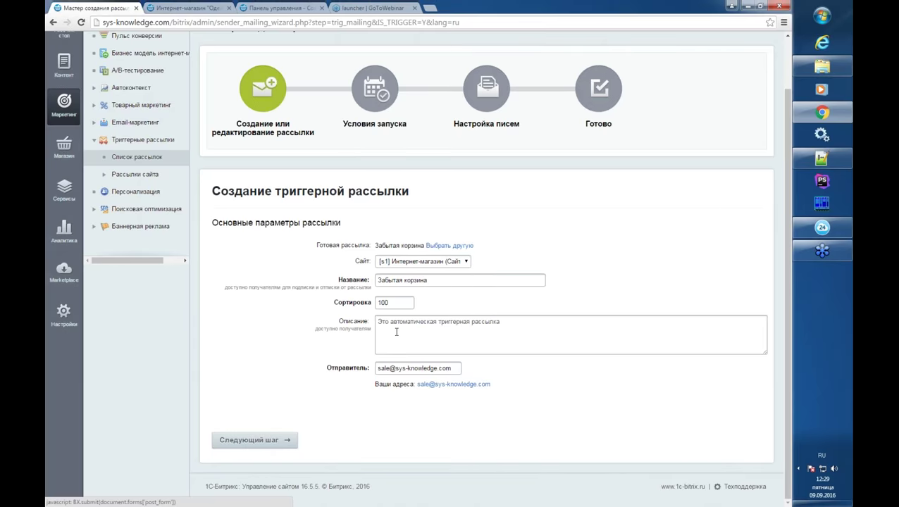
left_click(247, 439)
scroll(408, 331, "down", 2)
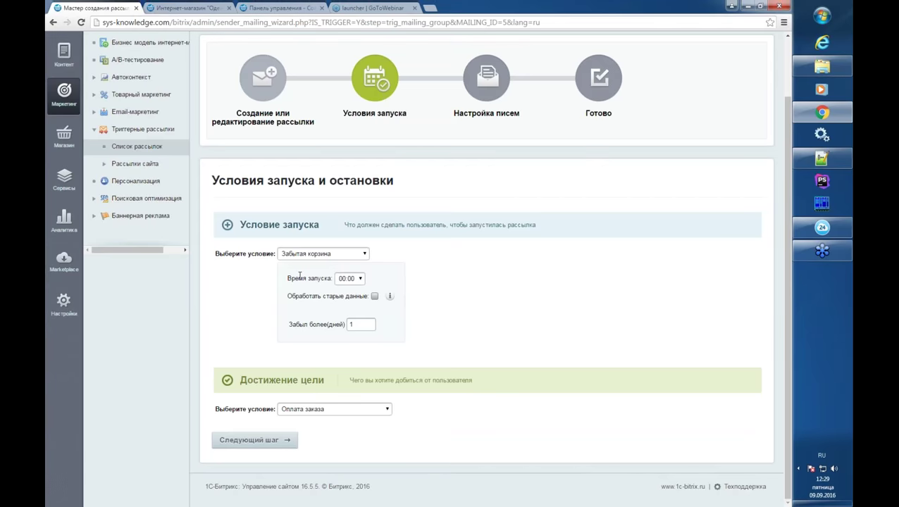
left_click(314, 254)
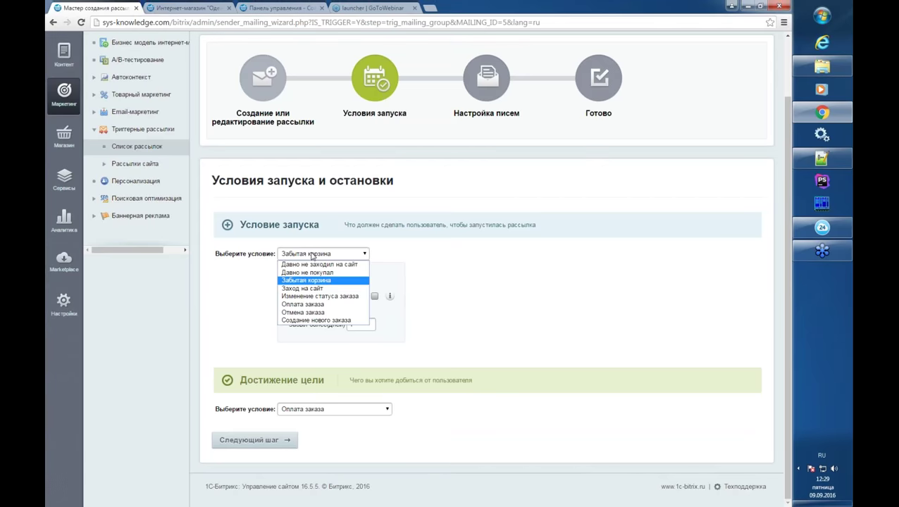
left_click(397, 273)
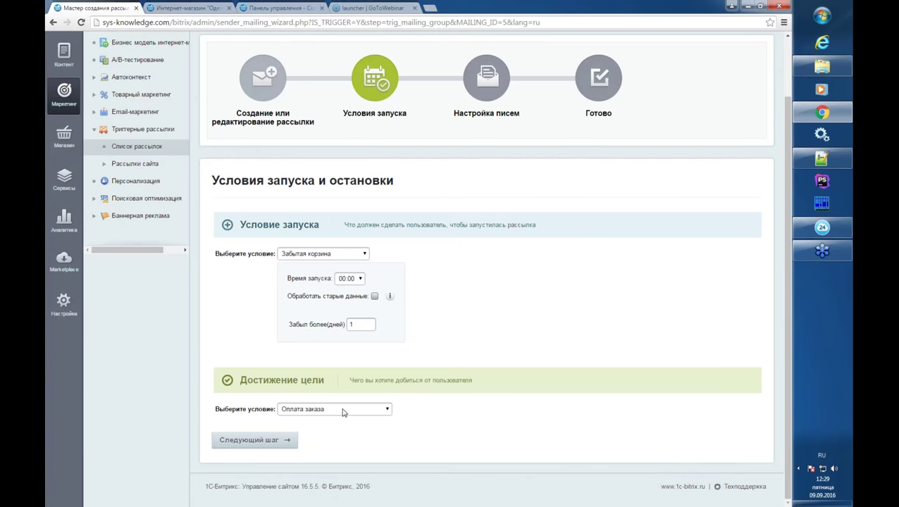
left_click(354, 280)
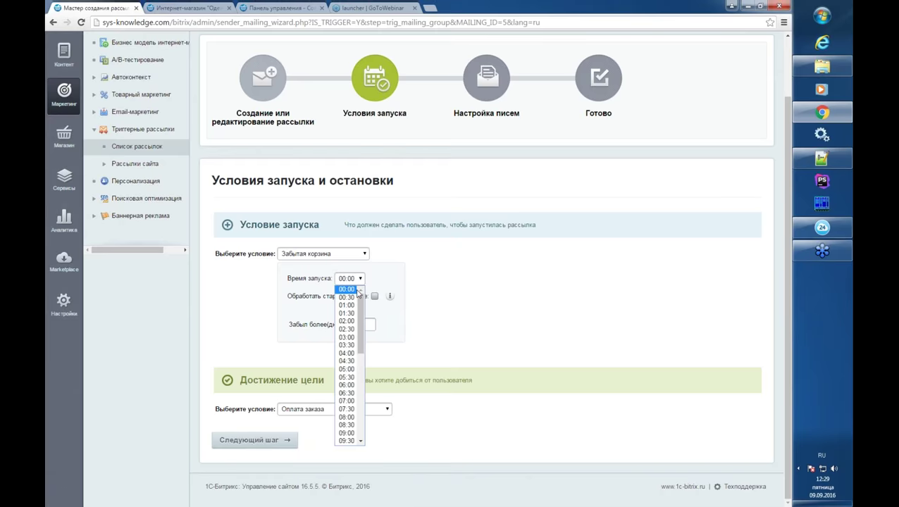
left_click(372, 283)
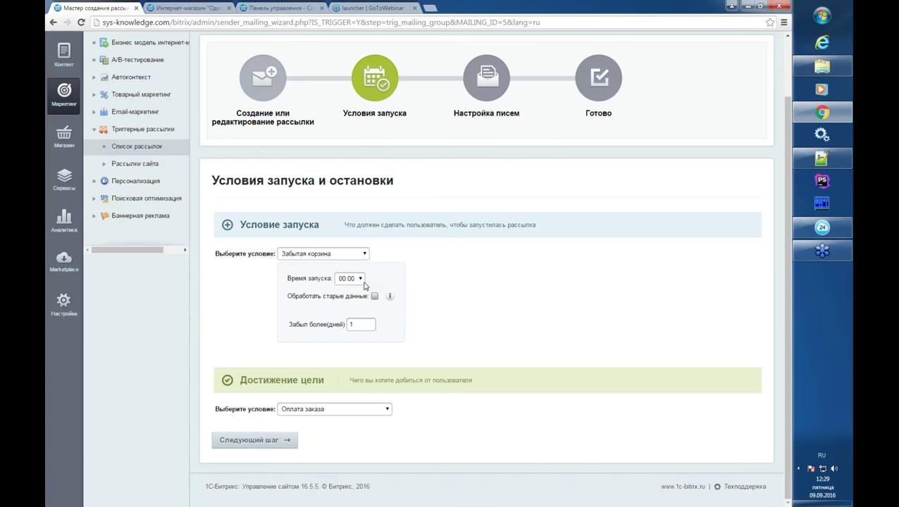
left_click(362, 285)
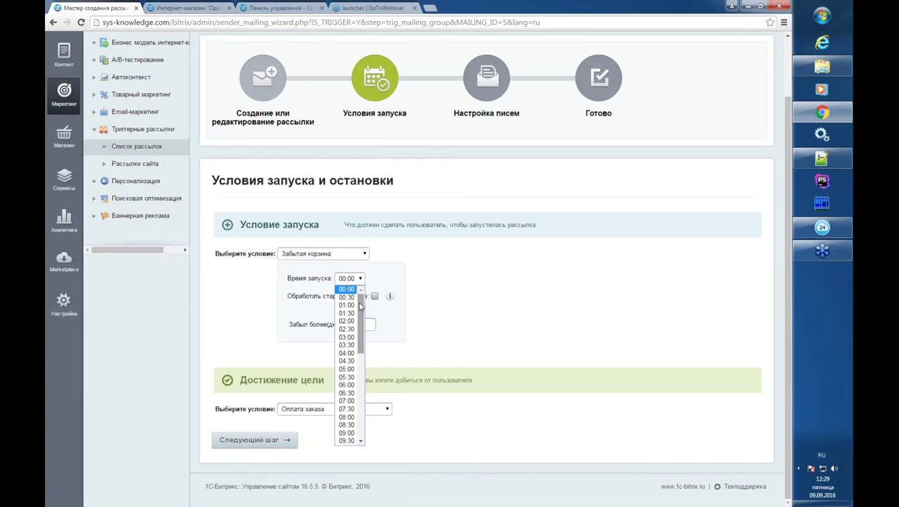
left_click(384, 278)
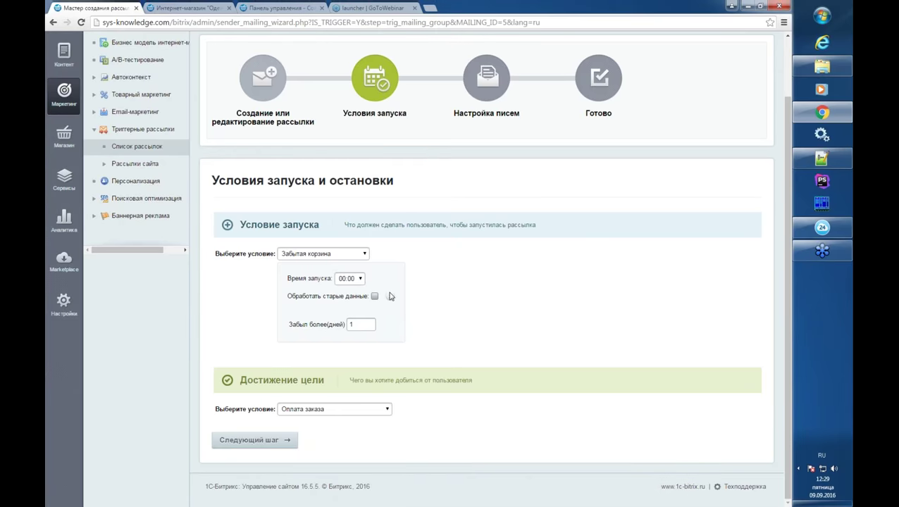
- Keep 1 day and the Забытая корзина condition, tick Обработать старые данные, and continue
left_click_drag(364, 325, 349, 325)
left_click(357, 325)
left_click_drag(365, 324, 350, 324)
left_click(375, 298)
left_click(363, 261)
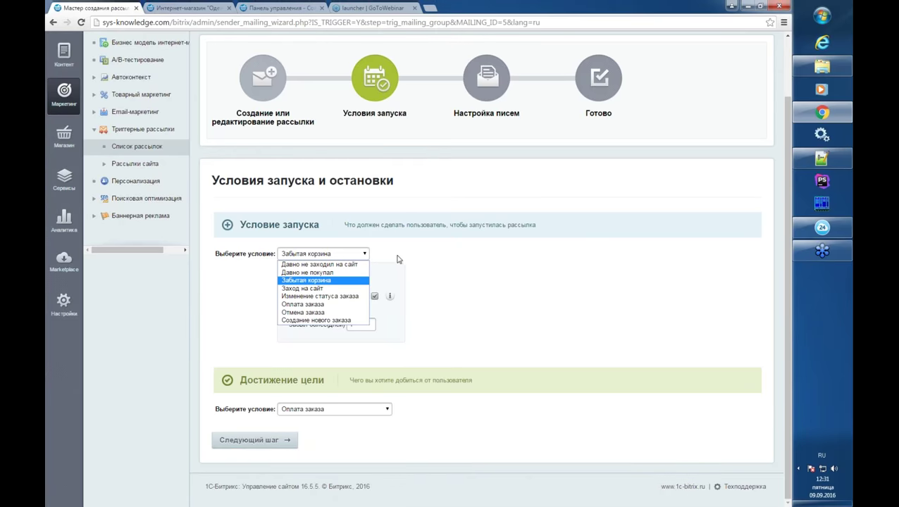
left_click(377, 275)
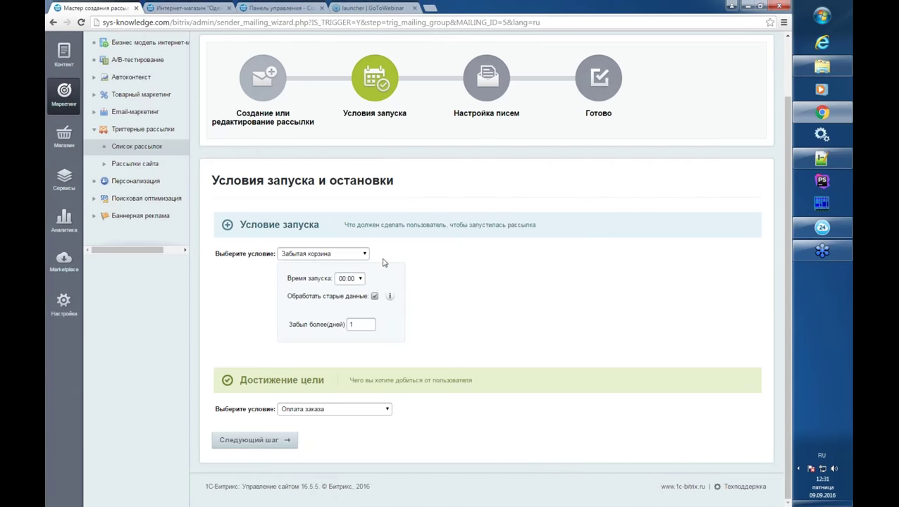
left_click(264, 445)
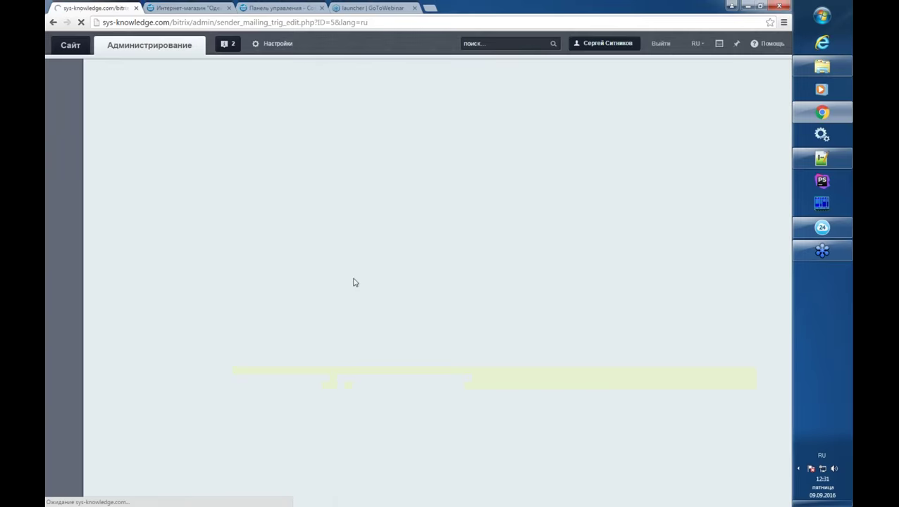
- Expand the third letter on the Письма tab and show its body in the visual editor
left_click(267, 136)
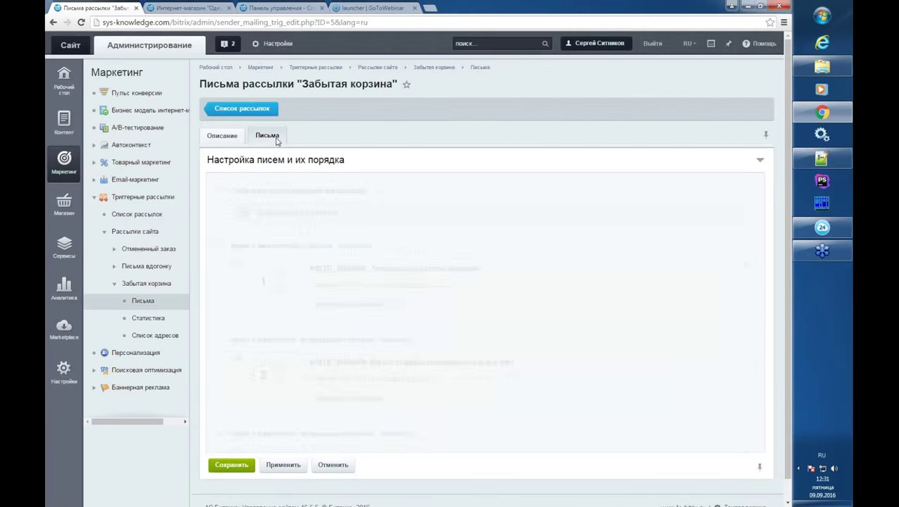
scroll(493, 264, "down", 3)
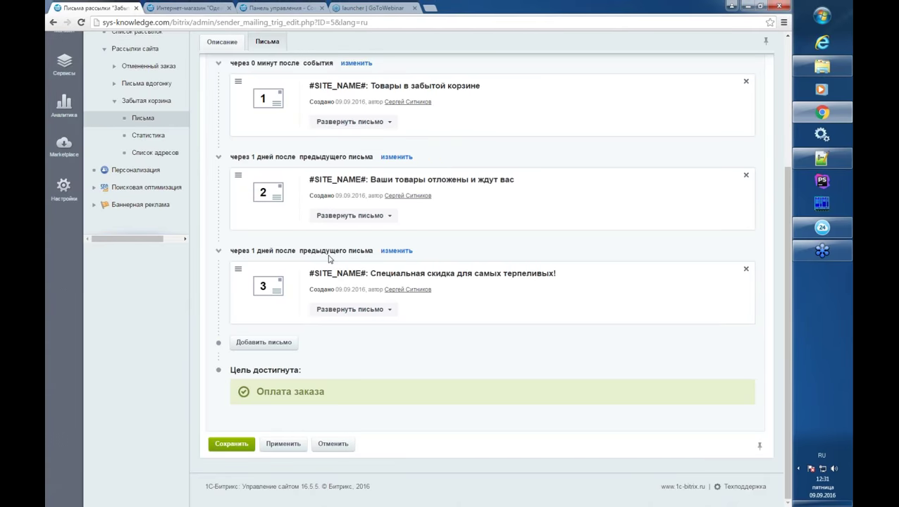
left_click(330, 272)
left_click(259, 433)
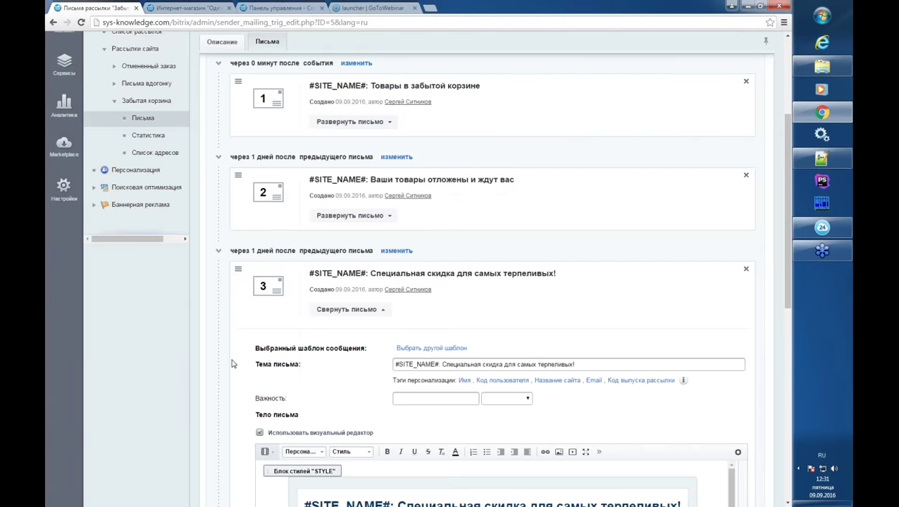
scroll(232, 364, "down", 4)
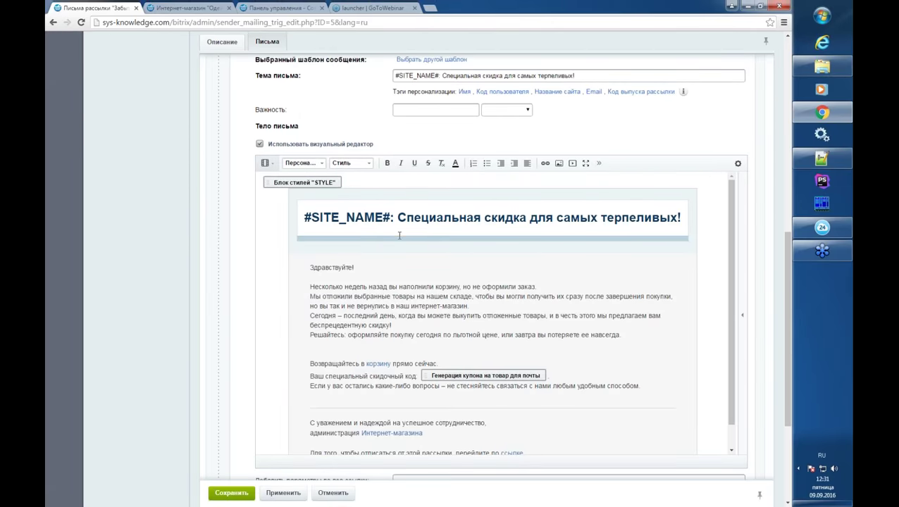
scroll(400, 229, "up", 3)
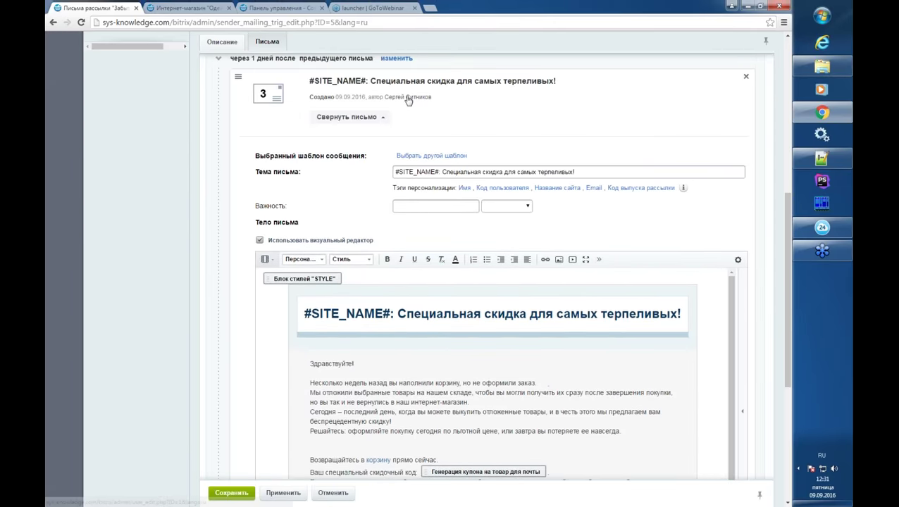
scroll(366, 158, "up", 2)
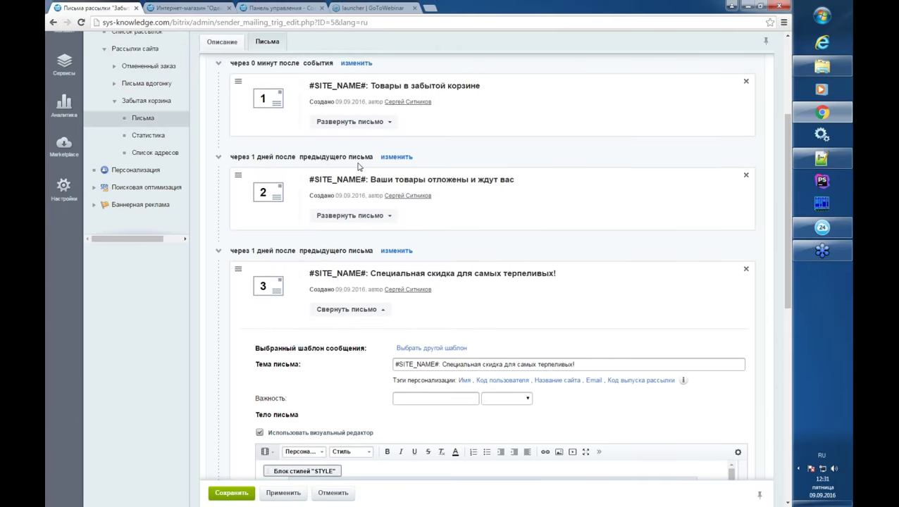
scroll(360, 164, "up", 2)
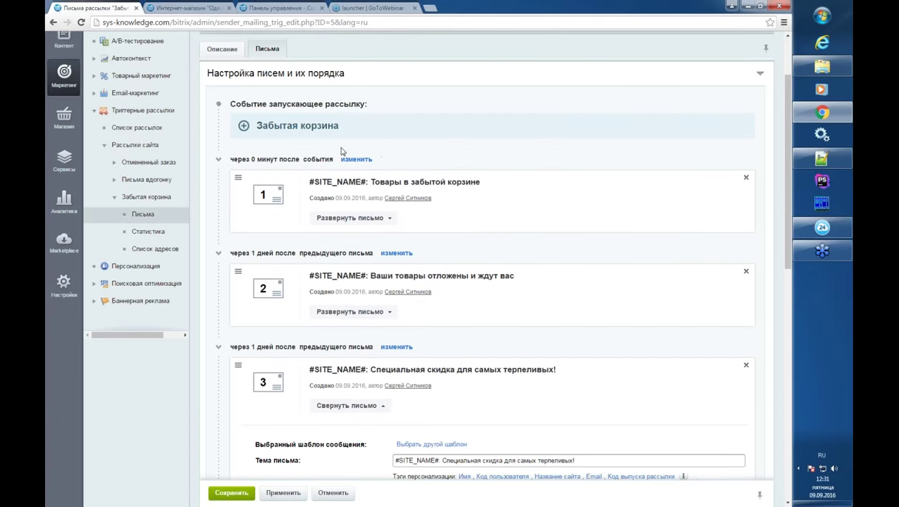
- Expand the first letter and scroll through its content
left_click(371, 219)
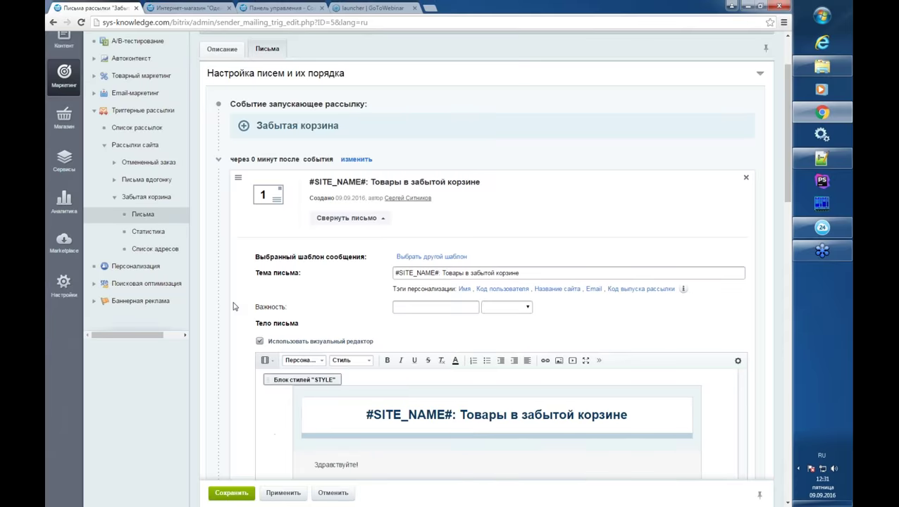
scroll(392, 253, "down", 5)
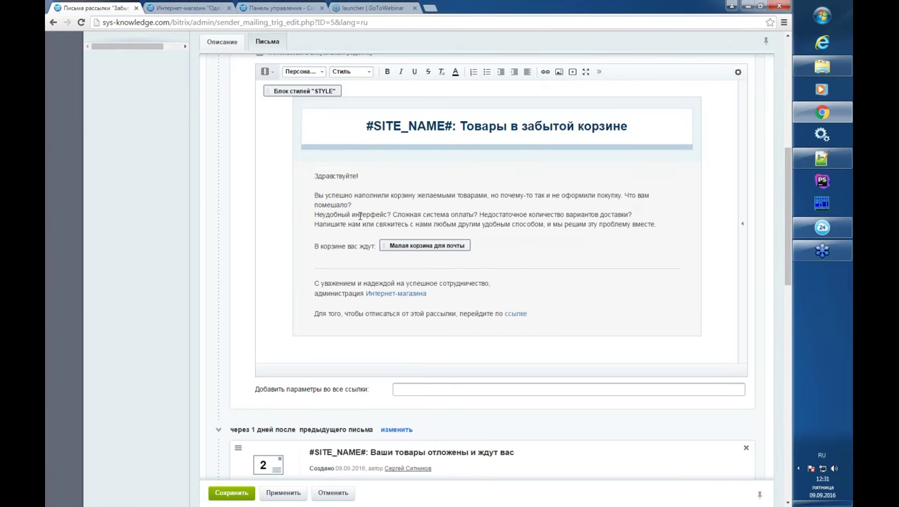
scroll(359, 215, "up", 3)
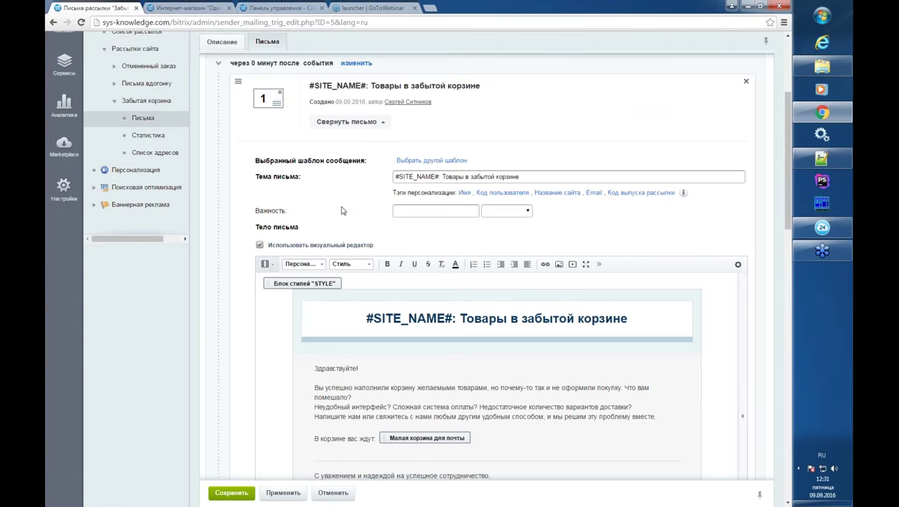
scroll(341, 210, "up", 4)
- Open the wizard from Список рассылок and view the Хулиганство template's description
left_click(447, 101)
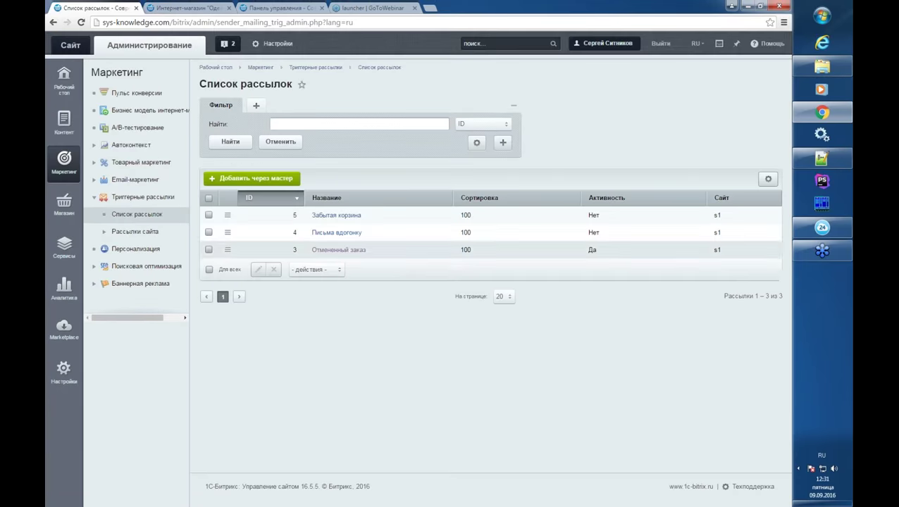
left_click(260, 185)
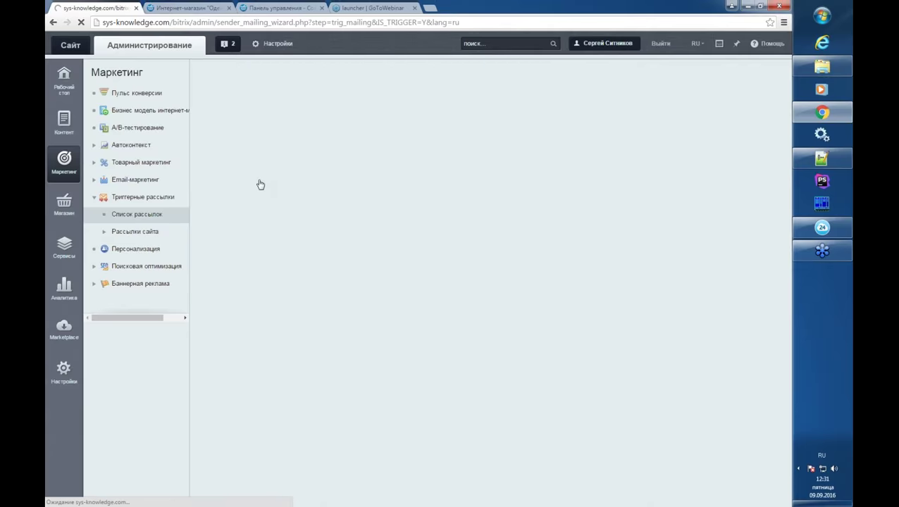
scroll(253, 336, "down", 3)
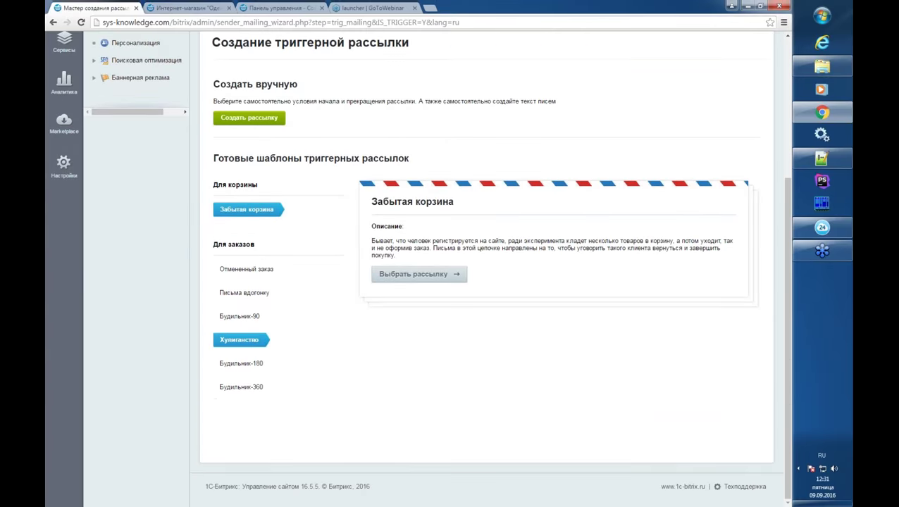
left_click(253, 338)
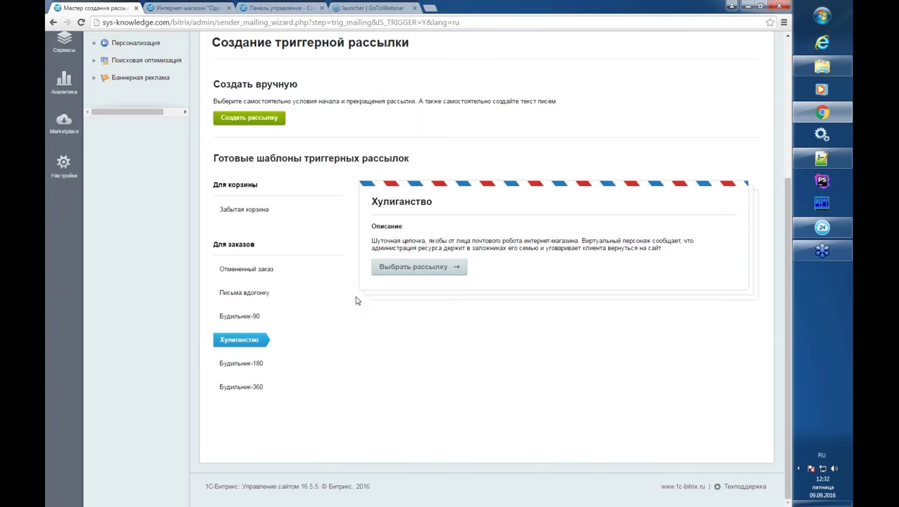
- Create the Хулиганство trigger mailing from its template, accepting the default settings and launch conditions
left_click(399, 267)
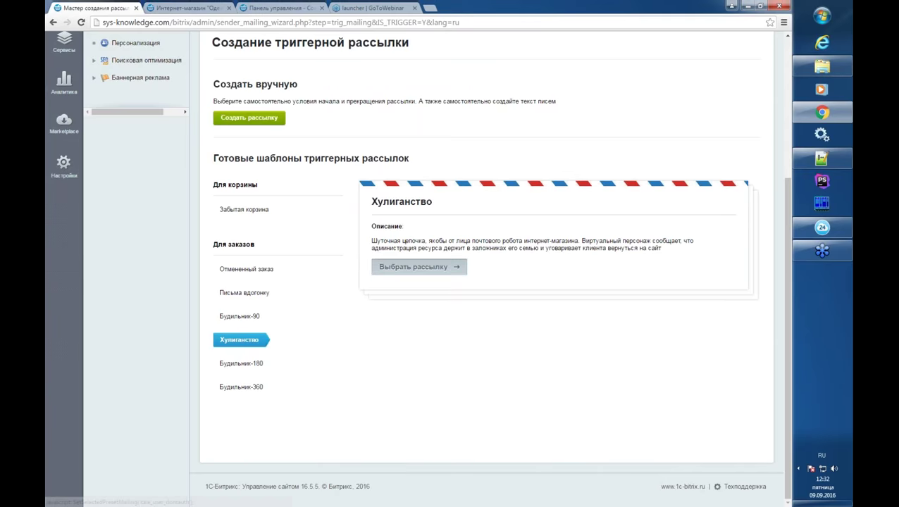
left_click(275, 442)
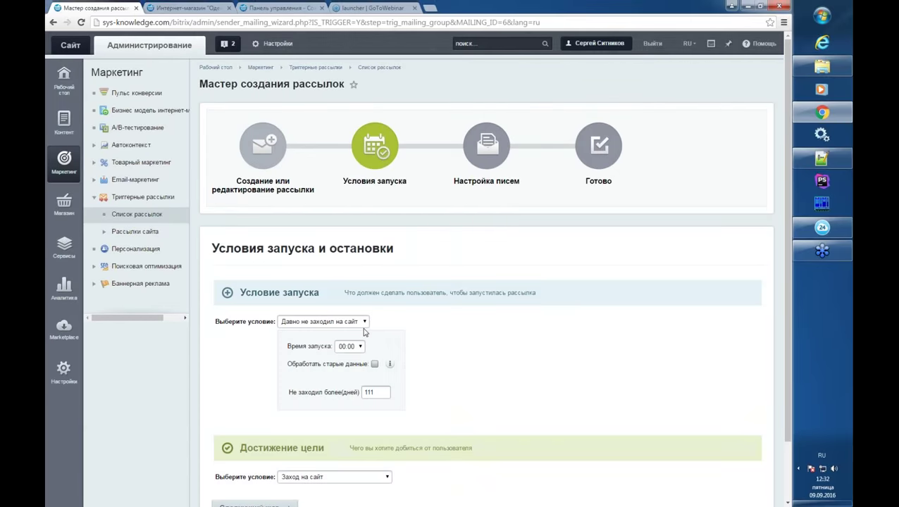
scroll(365, 332, "down", 2)
left_click(287, 439)
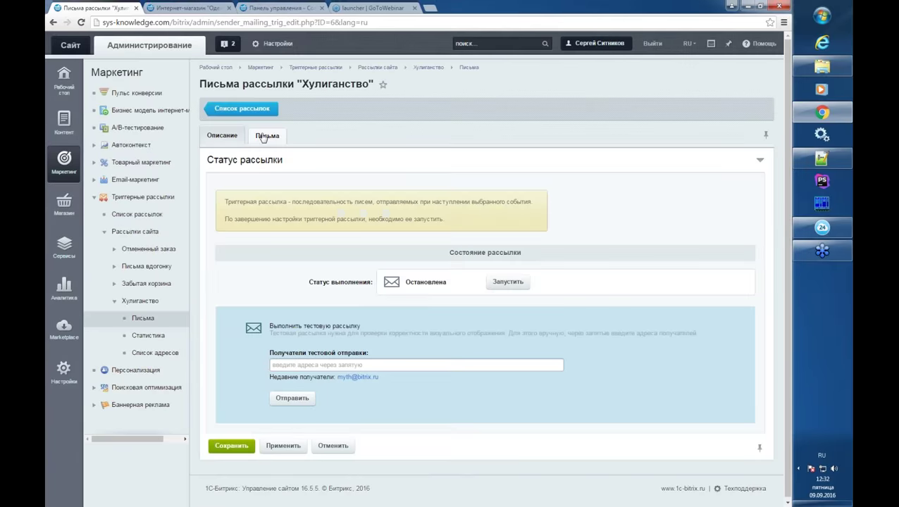
- Review letter 1 of the Хулиганство chain in the visual editor, then go back to Список рассылок
left_click(266, 136)
scroll(393, 273, "down", 3)
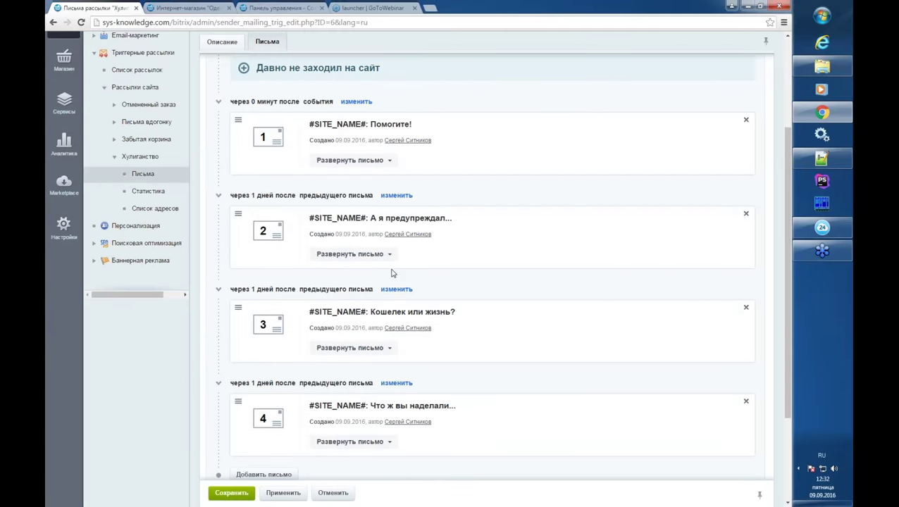
scroll(392, 275, "down", 1)
scroll(394, 277, "up", 1)
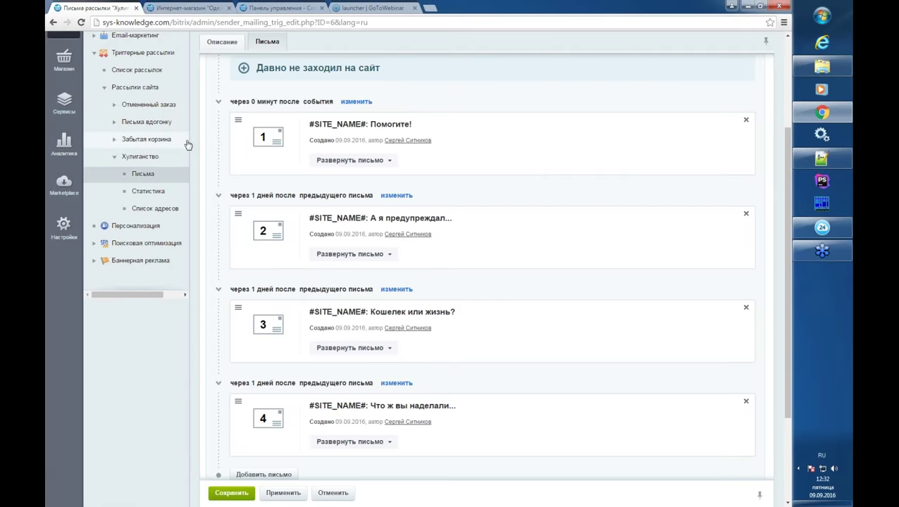
left_click(337, 161)
left_click(260, 283)
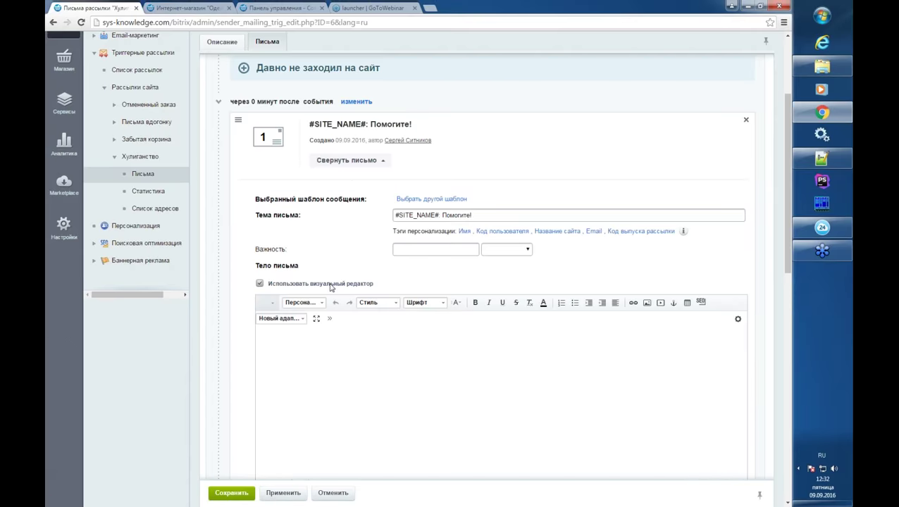
scroll(262, 271, "down", 4)
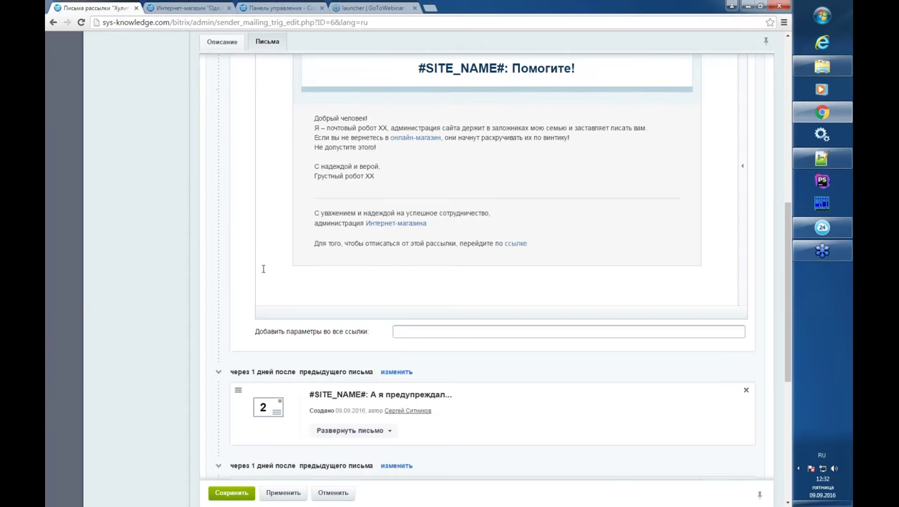
scroll(262, 268, "up", 5)
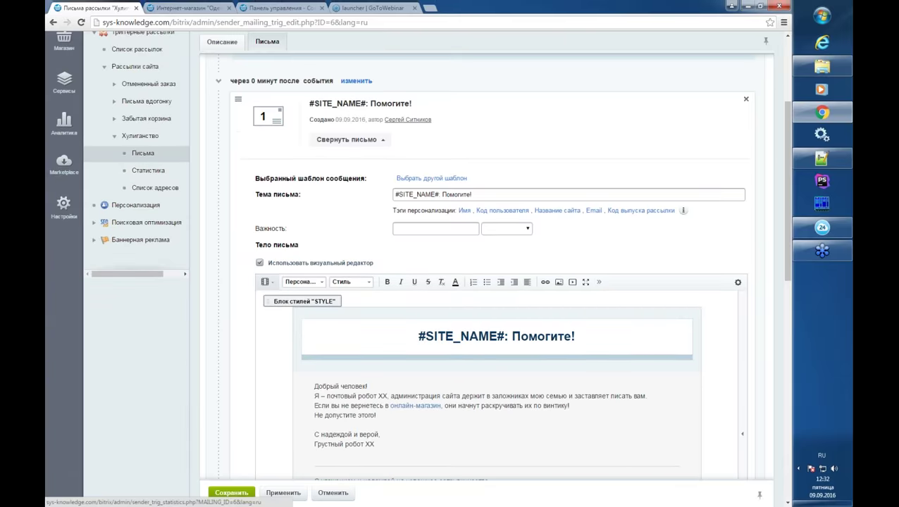
left_click(137, 165)
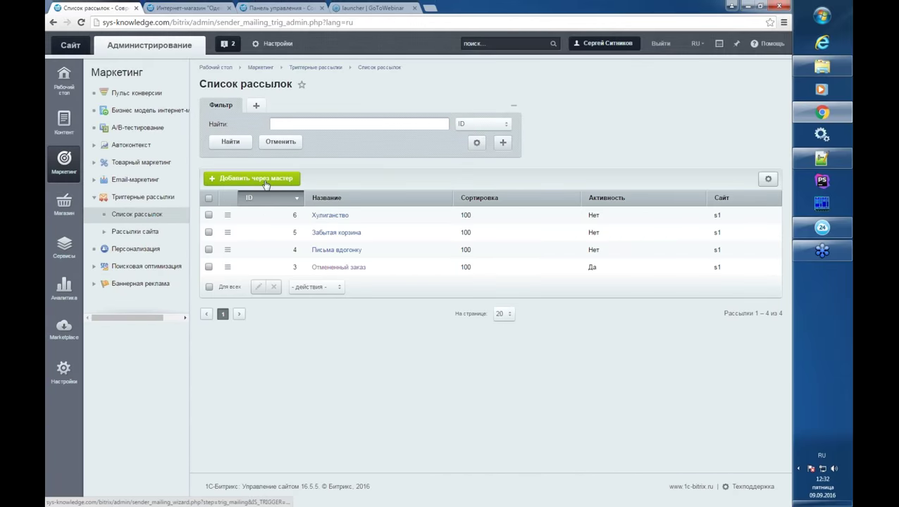
- Reopen the Хулиганство mailing wizard and advance to the launch conditions step
left_click(320, 217)
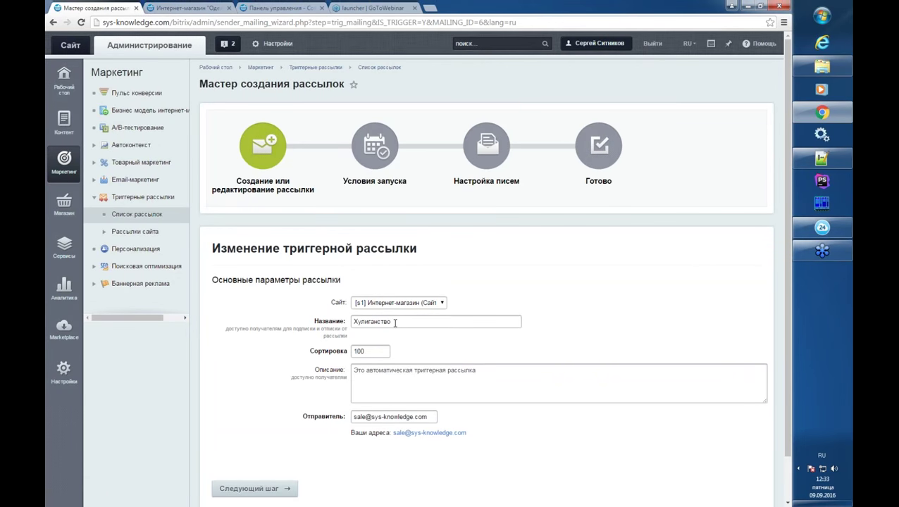
scroll(396, 323, "down", 1)
scroll(396, 322, "down", 2)
left_click(254, 440)
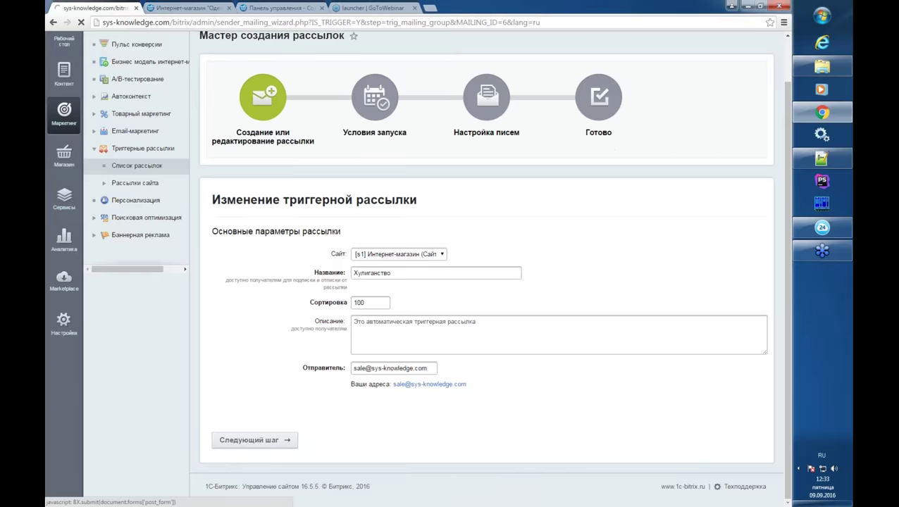
scroll(266, 426, "down", 3)
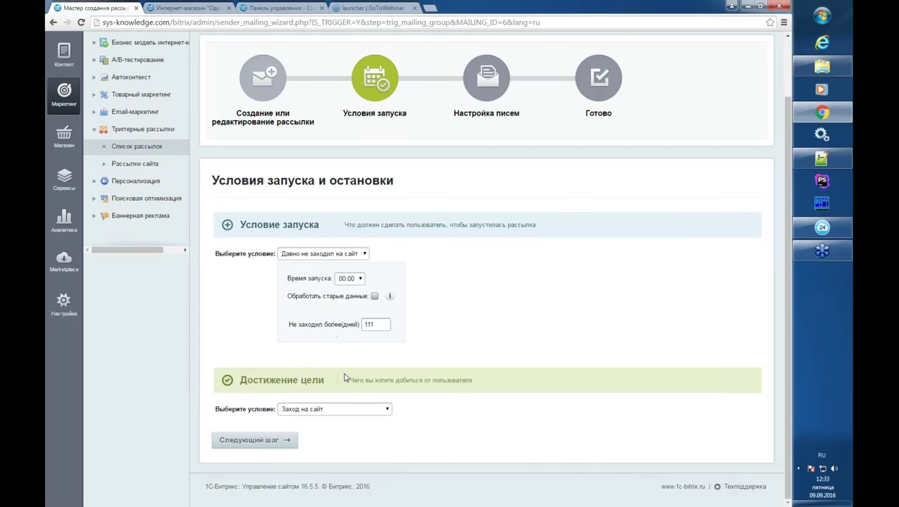
- Set the launch condition to Изменение статуса заказа with status Принят, ожидается оплата
left_click(316, 255)
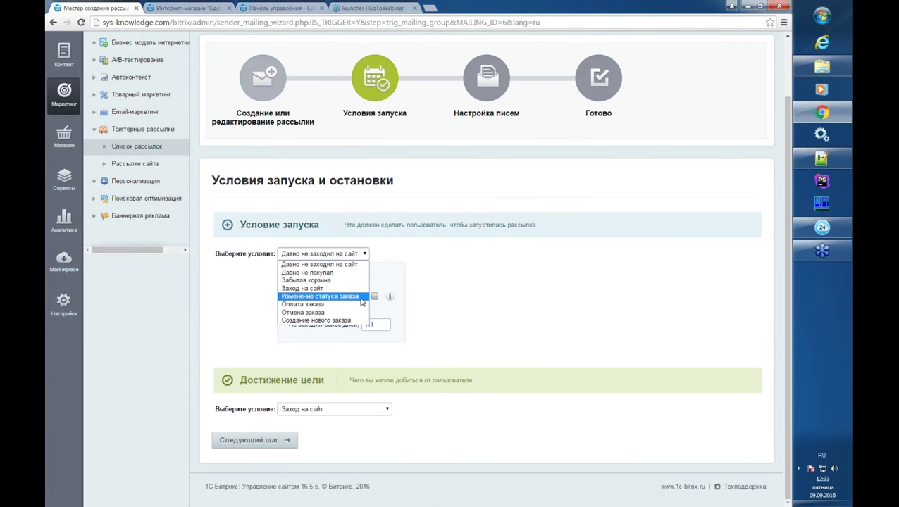
left_click(361, 299)
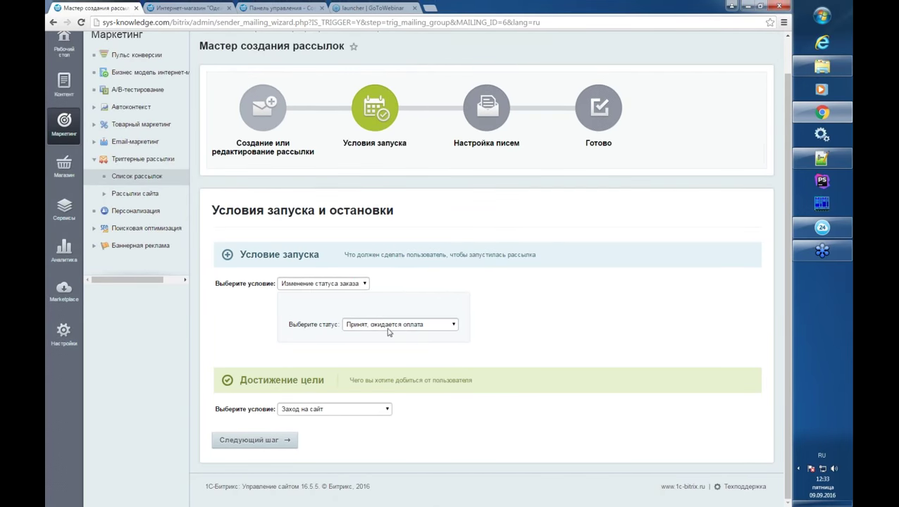
left_click(389, 329)
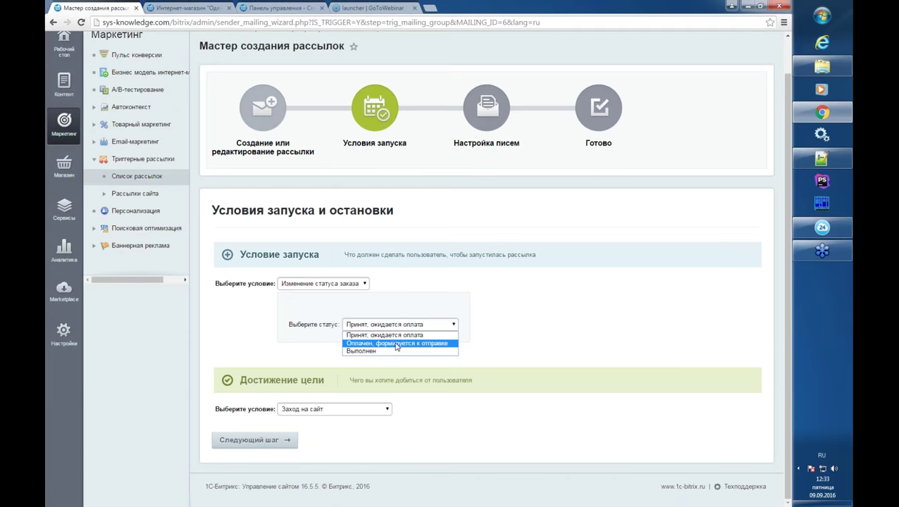
left_click(381, 310)
left_click(353, 286)
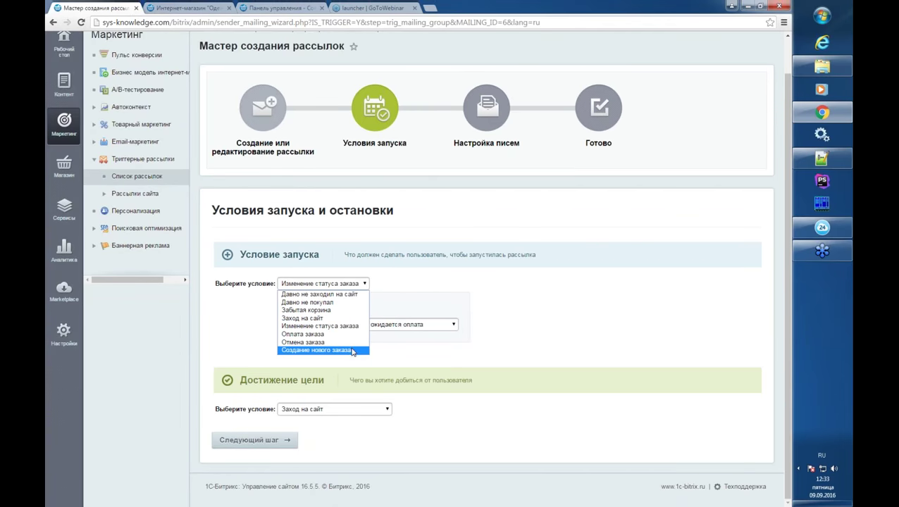
left_click(389, 343)
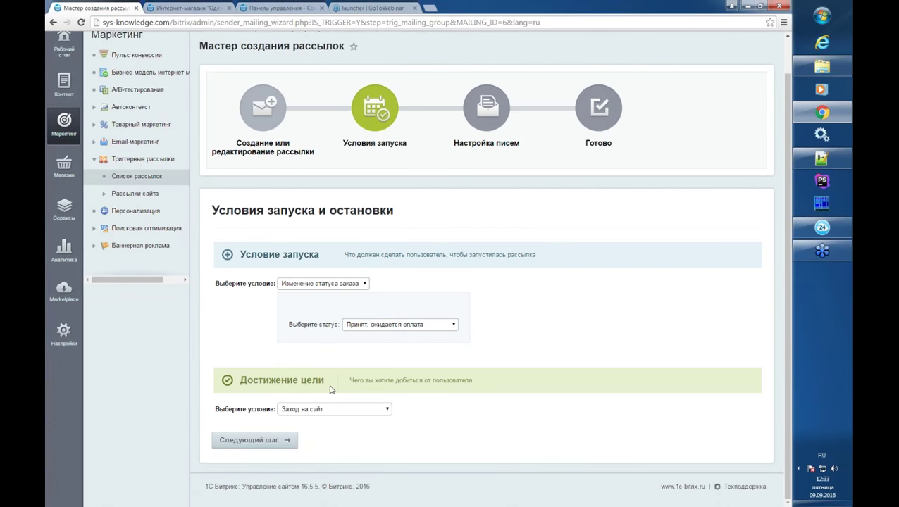
- Keep Заход на сайт as the mailing's goal condition
left_click(332, 408)
left_click(347, 381)
left_click(354, 410)
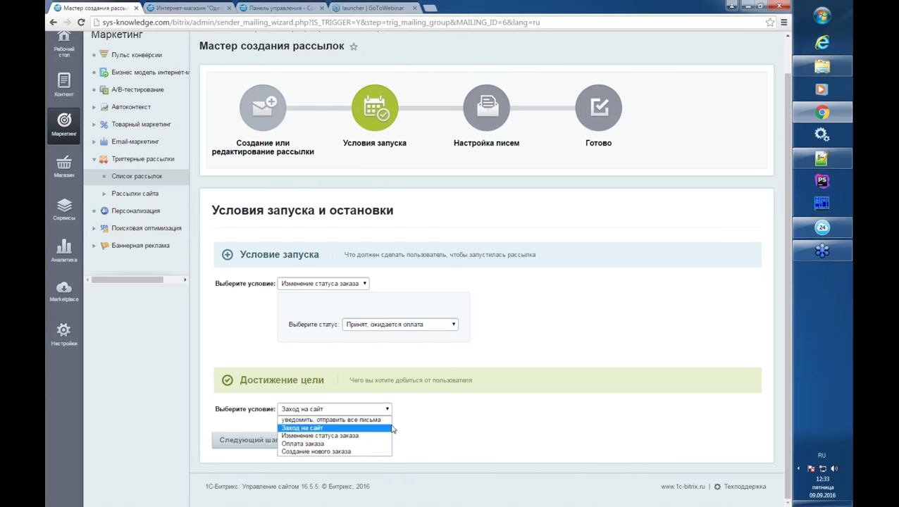
left_click(411, 411)
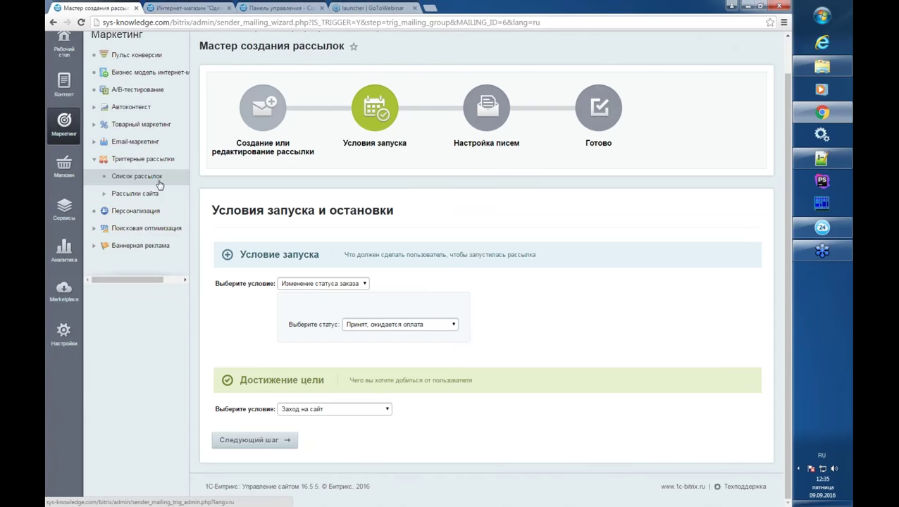
- Navigate through Email-маркетинг and Список адресов to the manual address-adding page
left_click(145, 145)
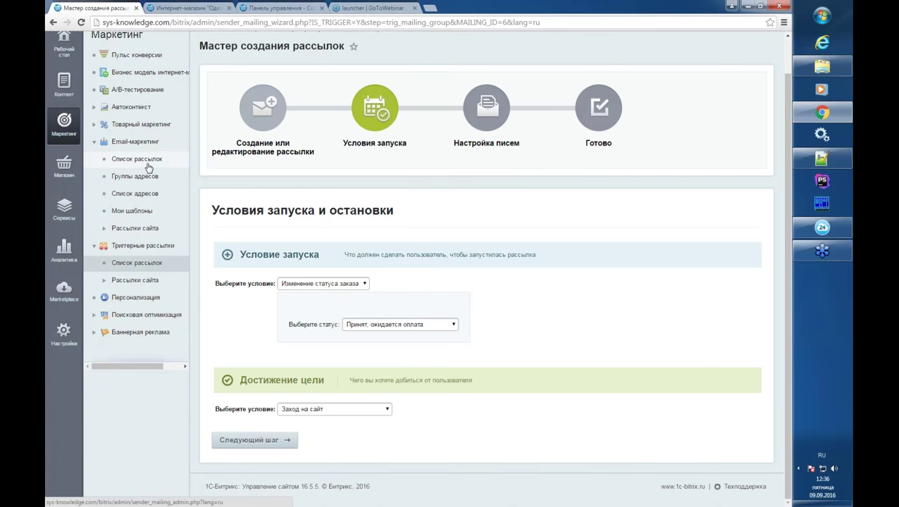
left_click(153, 213)
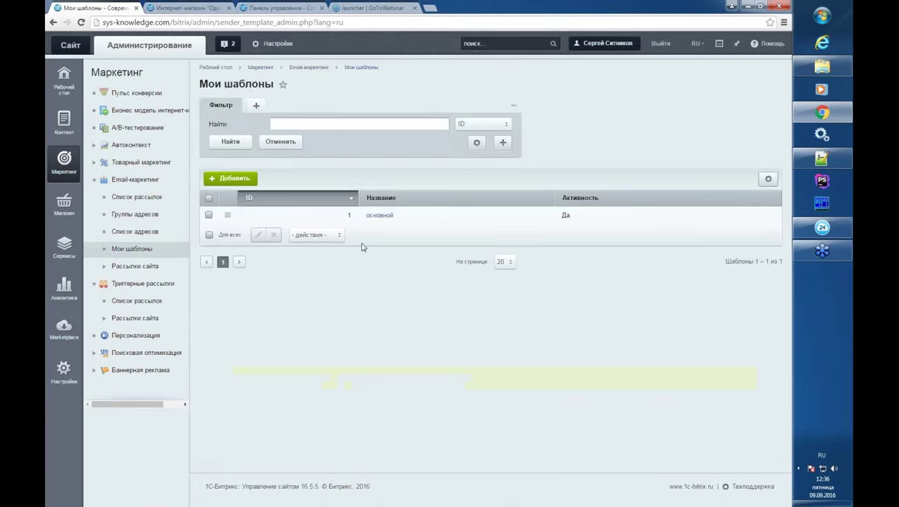
left_click(134, 231)
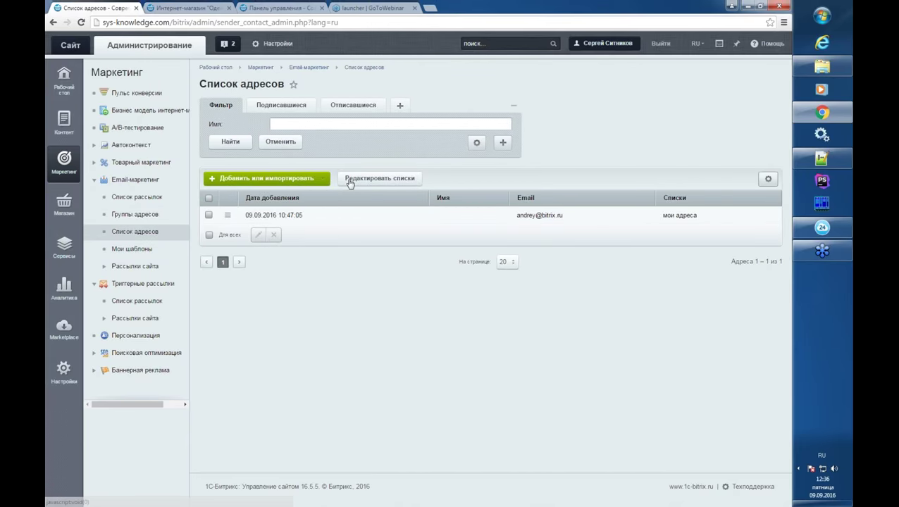
left_click(319, 178)
left_click(334, 218)
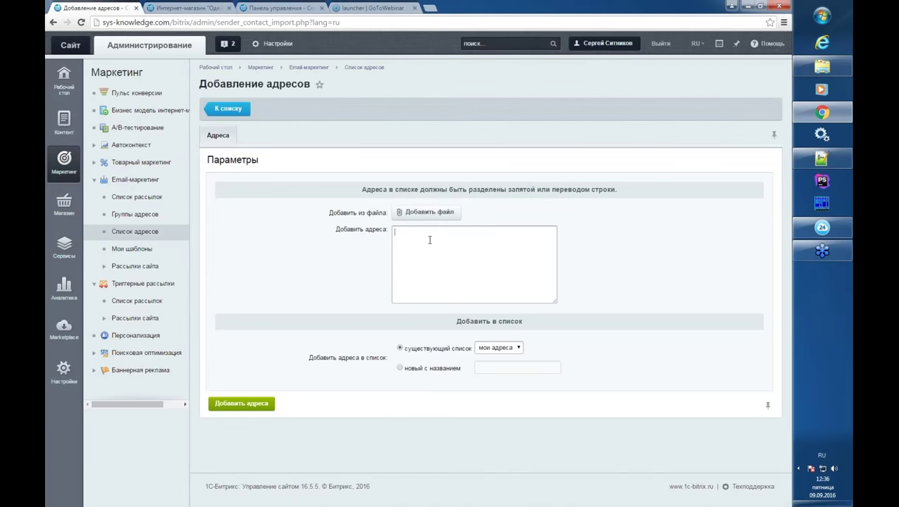
- Enter a subscriber's e-mail address for the мои адреса list and select it
type("k")
key("BackSpace")
key("ctrl+a")
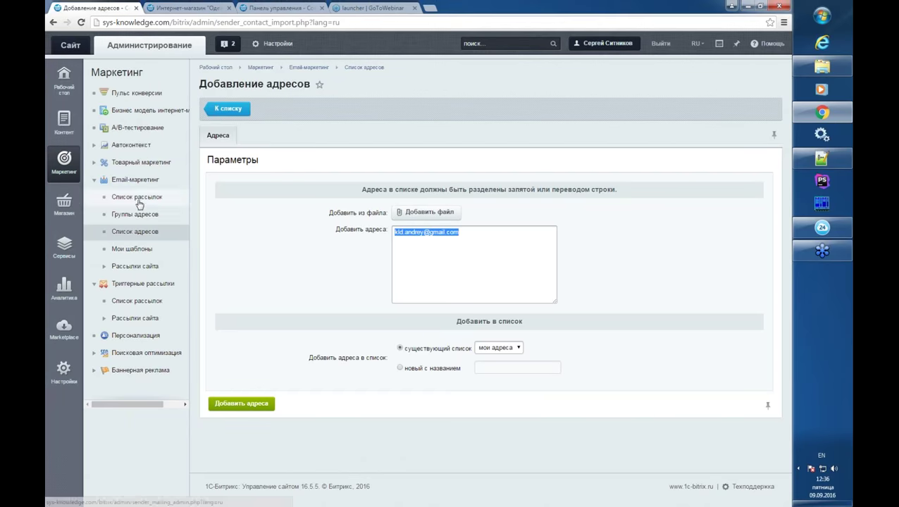
- Open issue #1 of the Анонсы site mailing for editing
left_click(146, 200)
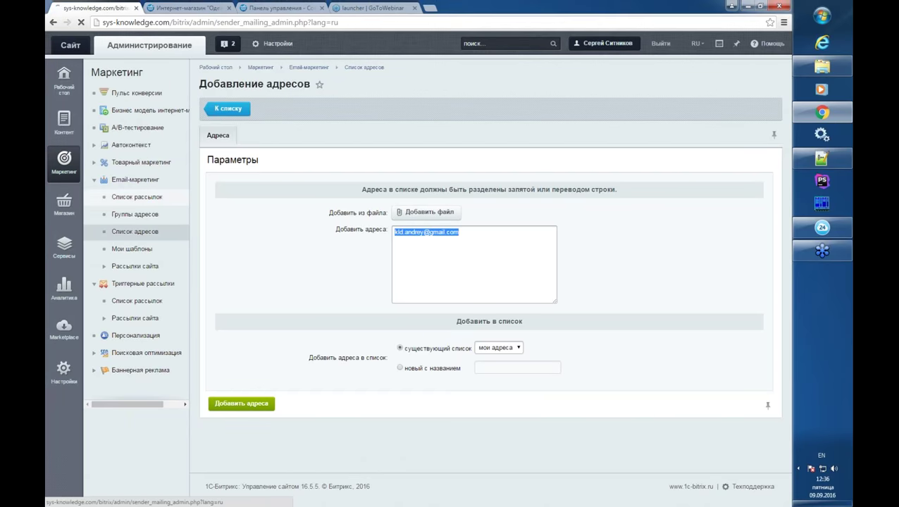
left_click(154, 272)
left_click(155, 282)
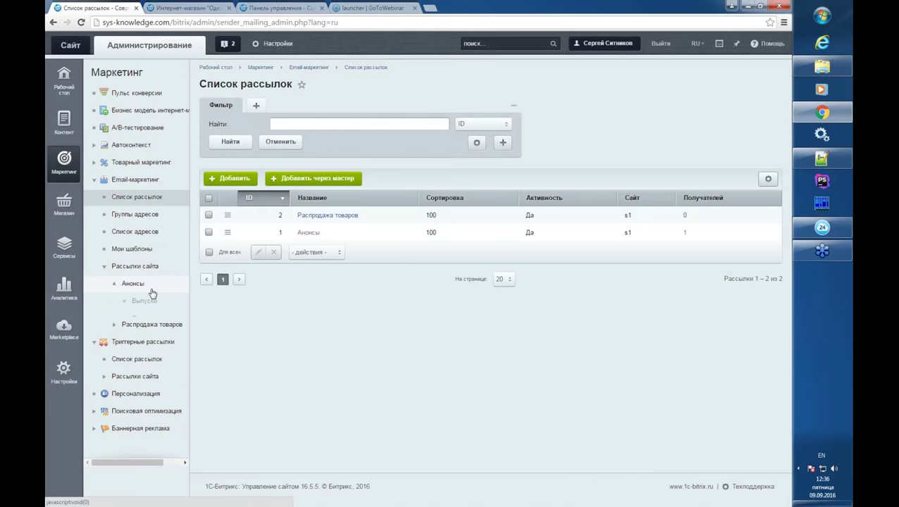
left_click(163, 304)
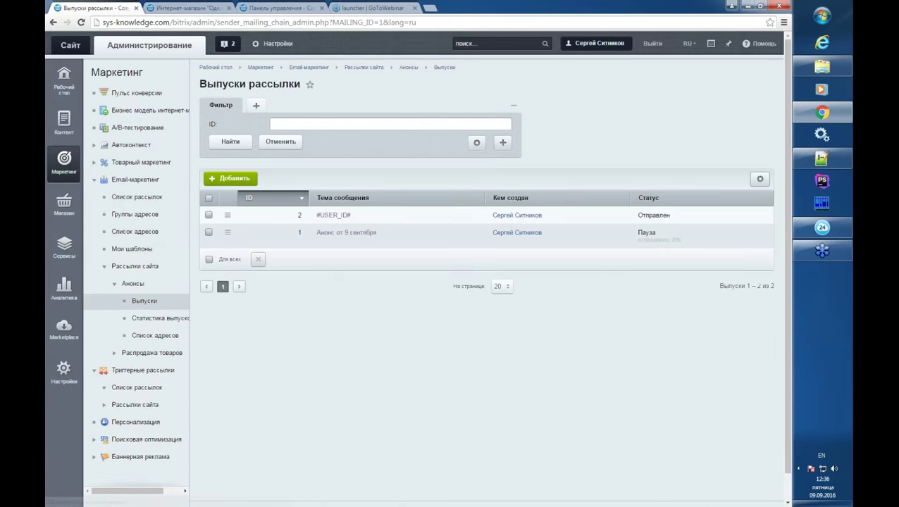
left_click(342, 233)
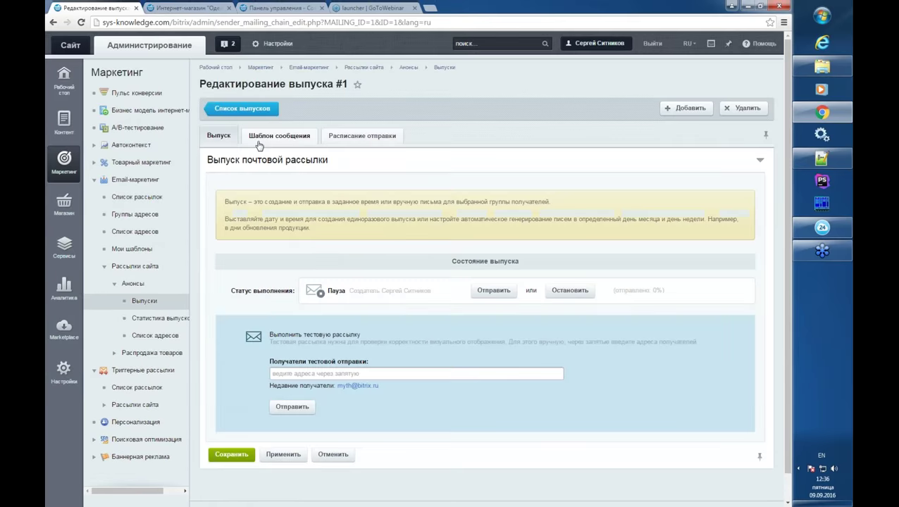
- Send a test copy of the issue to a test recipient address, which reports failure
left_click(326, 374)
left_click(326, 374)
left_click(346, 387)
left_click(311, 408)
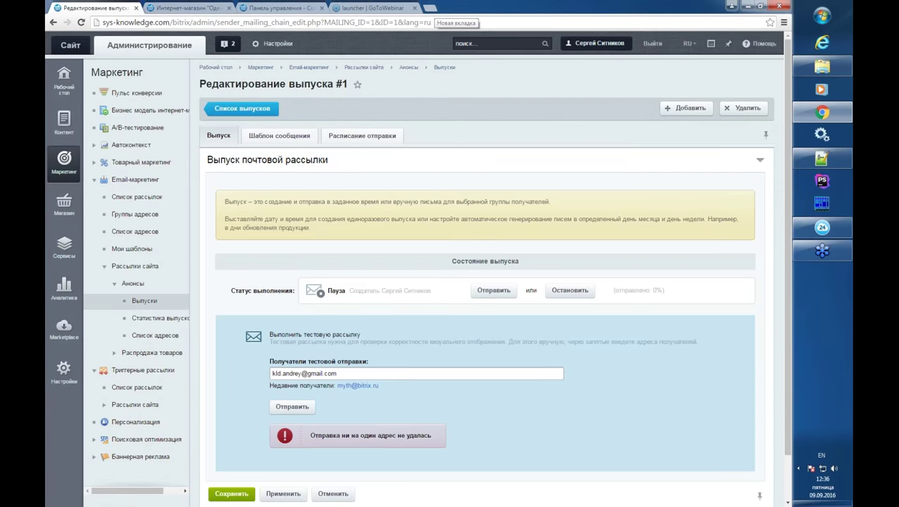
left_click(374, 372)
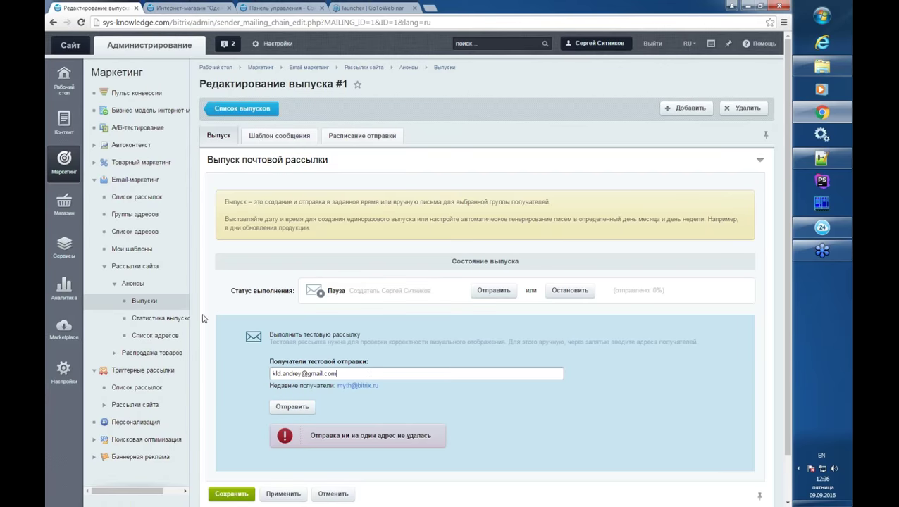
left_click(132, 269)
- Scroll through the issue's message template to review the letter
left_click(279, 135)
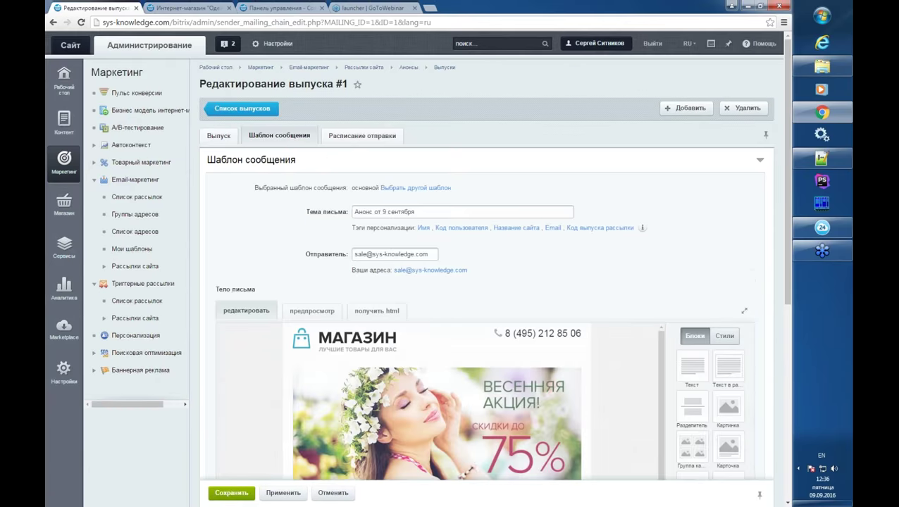
scroll(304, 262, "down", 10)
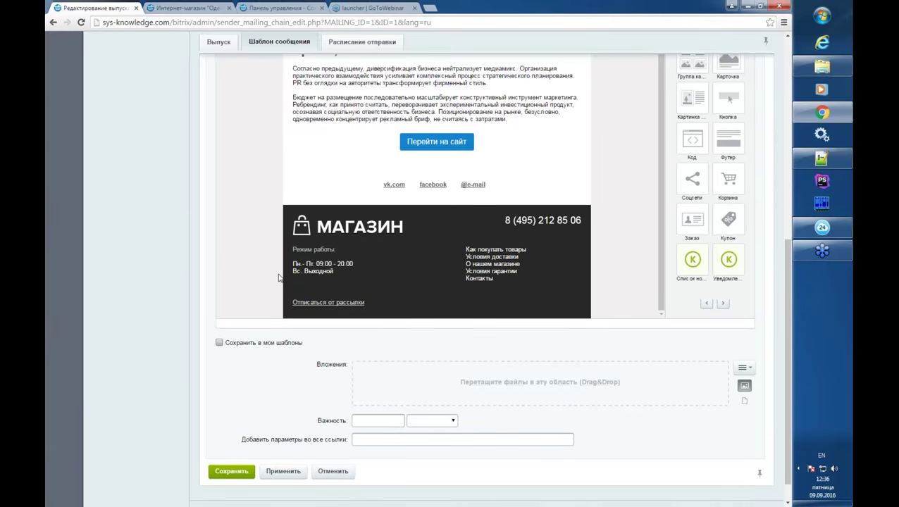
scroll(303, 275, "down", 1)
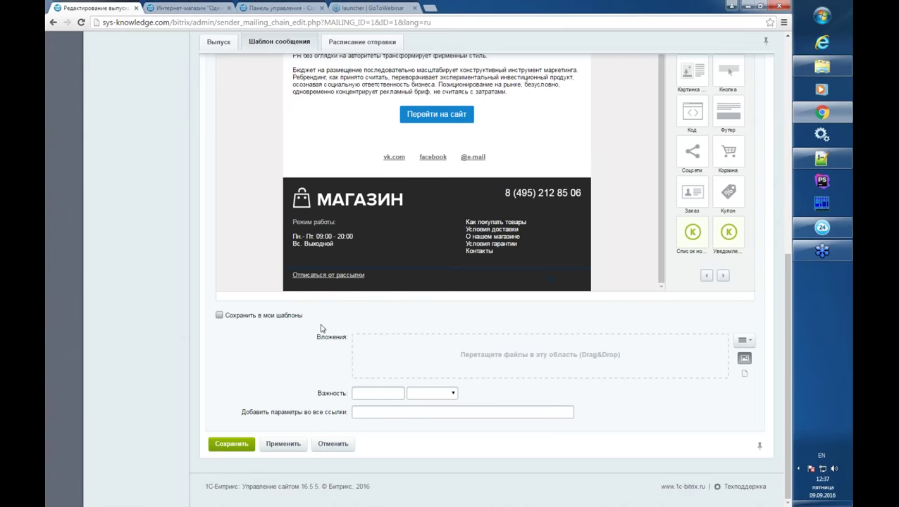
mouse_move(563, 276)
mouse_move(424, 249)
- Return to the Выпуск tab showing the paused issue at 0% sent
scroll(375, 236, "up", 4)
scroll(240, 237, "up", 2)
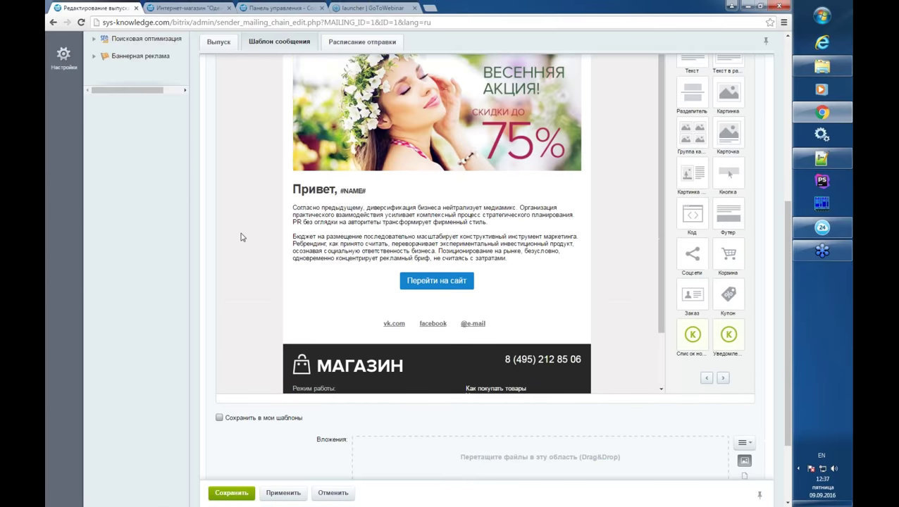
scroll(241, 237, "up", 3)
left_click(226, 48)
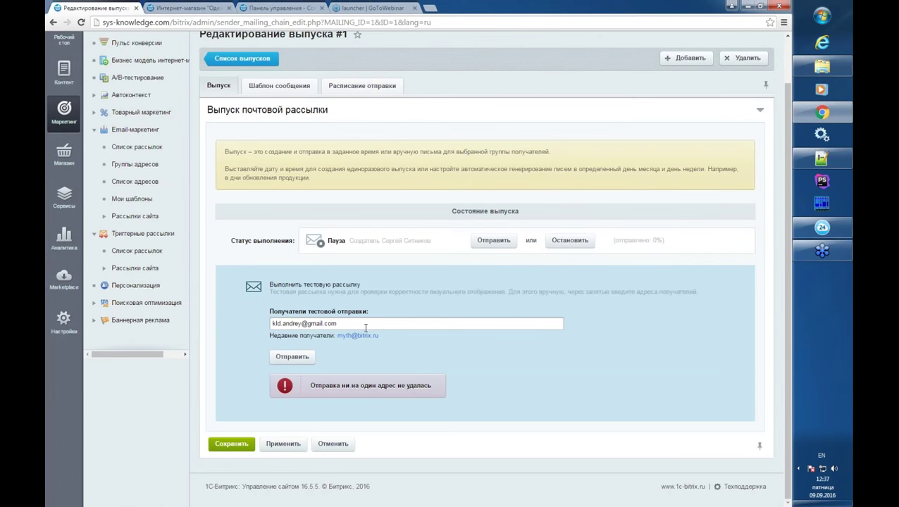
left_click(362, 326)
left_click_drag(360, 325, 259, 324)
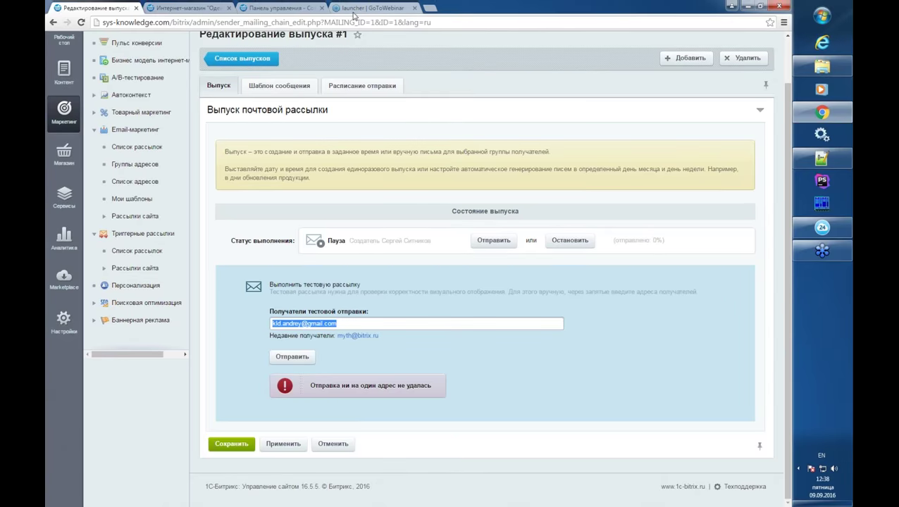
scroll(366, 88, "up", 1)
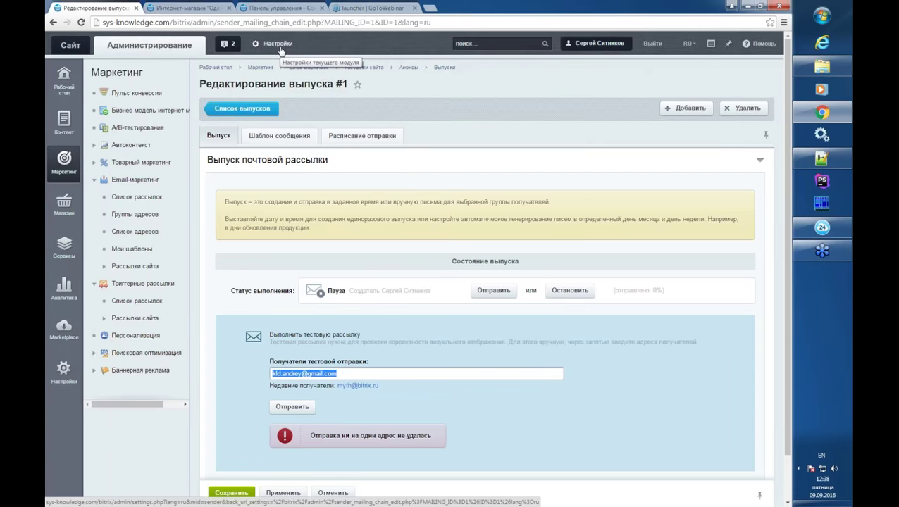
left_click(280, 47, "ctrl")
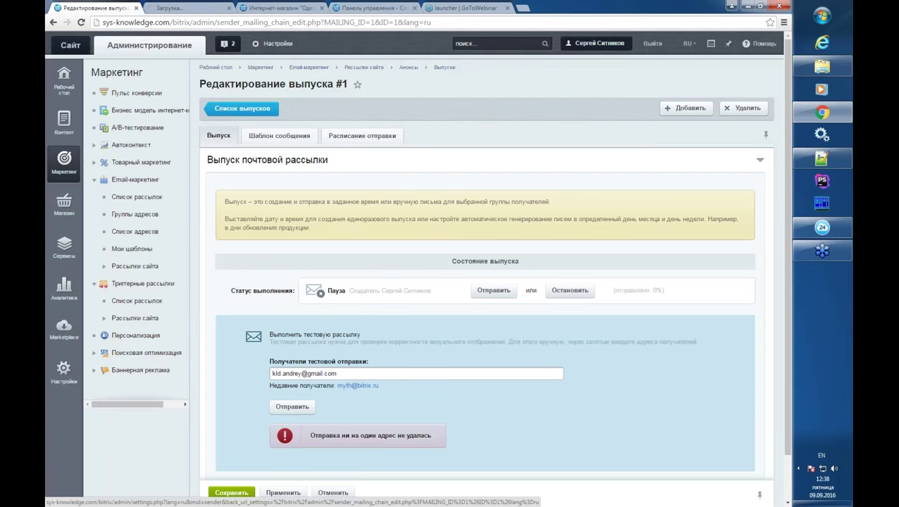
left_click(188, 9)
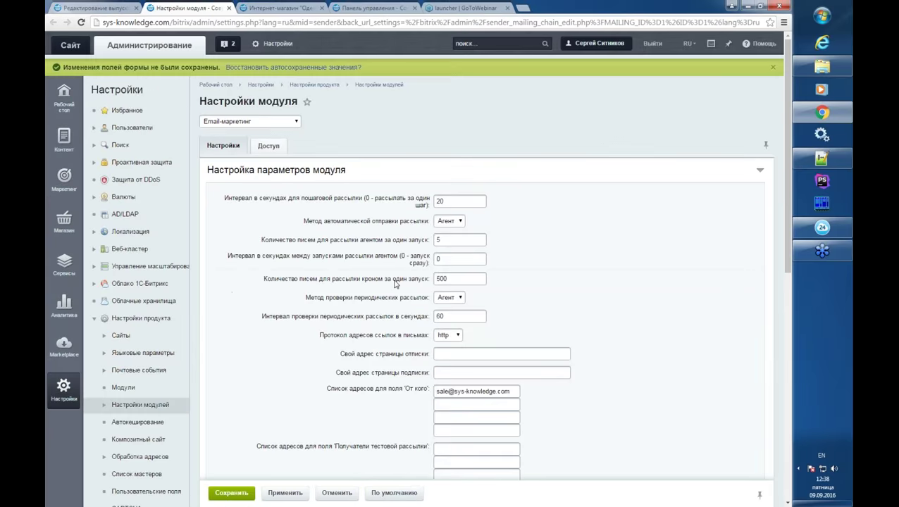
scroll(502, 274, "down", 3)
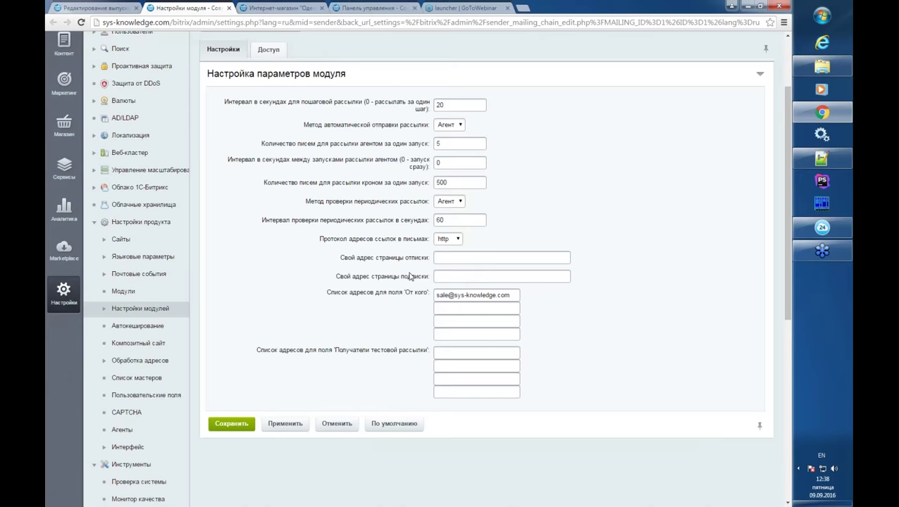
left_click(439, 258)
left_click(229, 7)
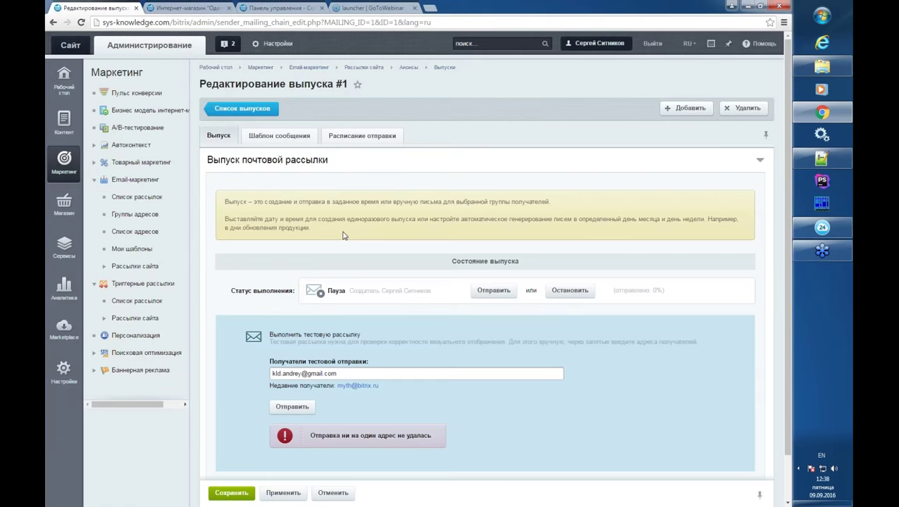
- Open the message template and inspect the header logo's # link
left_click(279, 136)
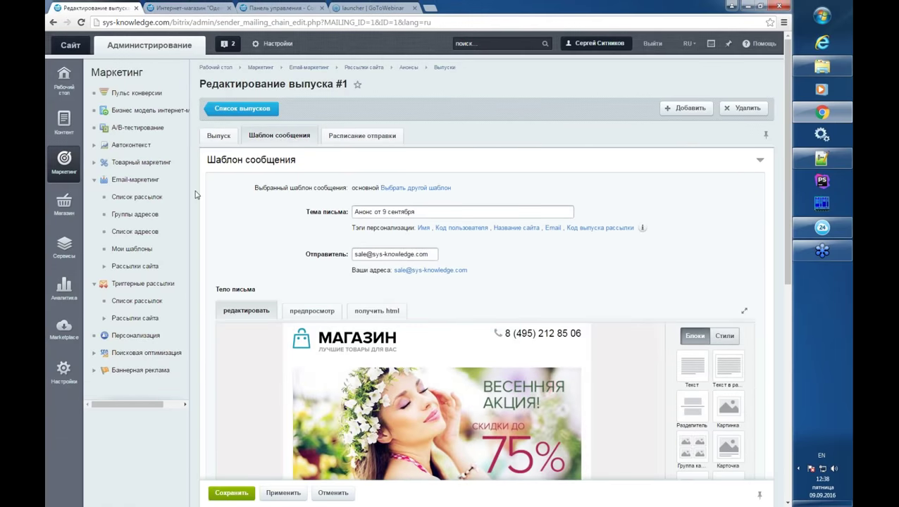
scroll(197, 195, "down", 7)
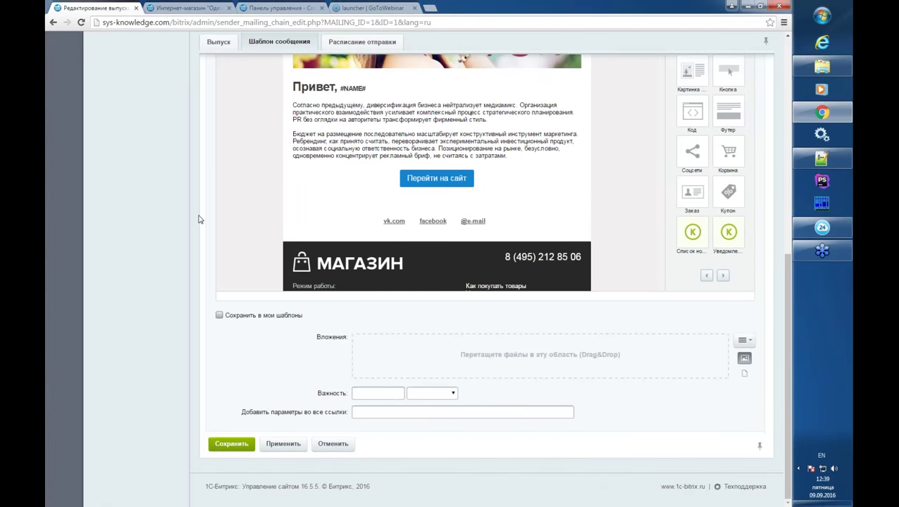
scroll(227, 246, "up", 2)
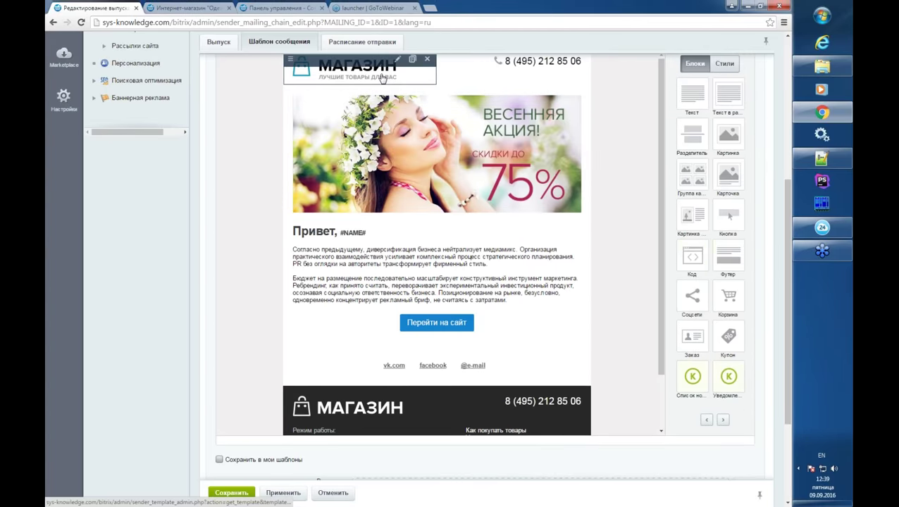
left_click(360, 78)
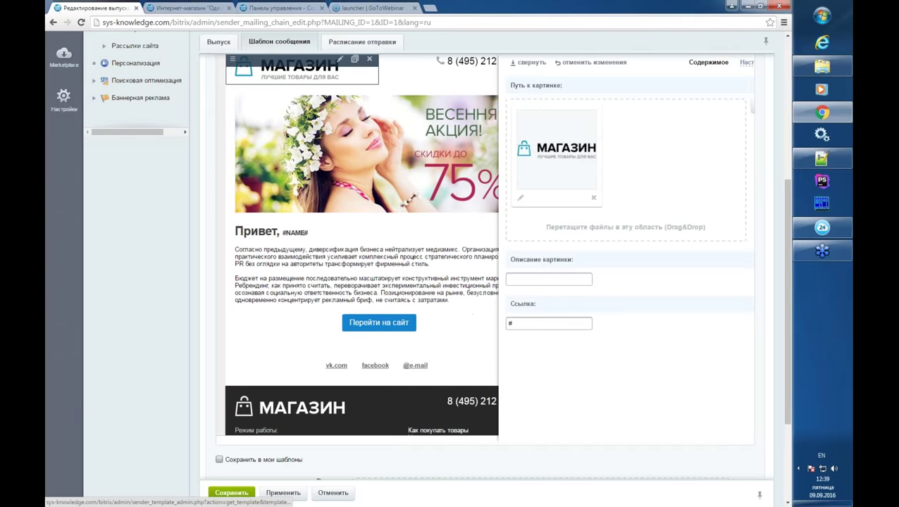
left_click_drag(500, 323, 458, 326)
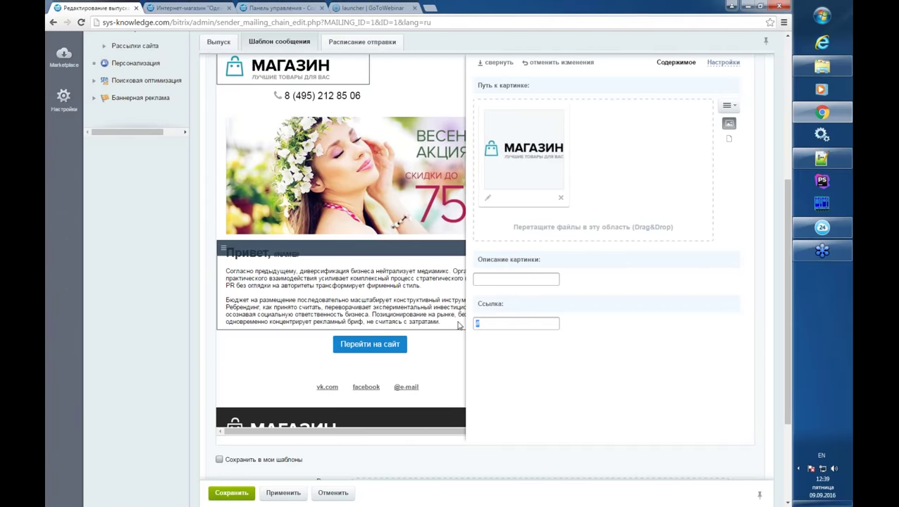
left_click(500, 63)
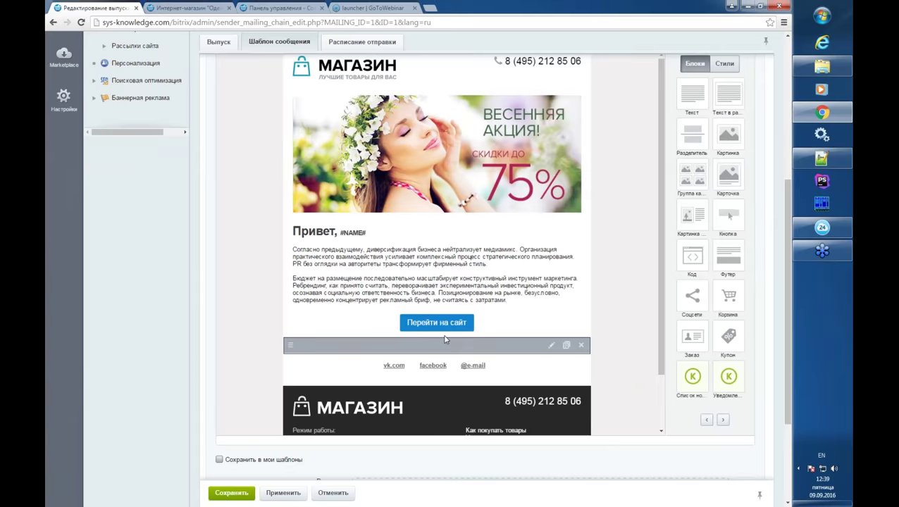
- Append basket to the Перейти на сайт button link, making it /basket
left_click(437, 323)
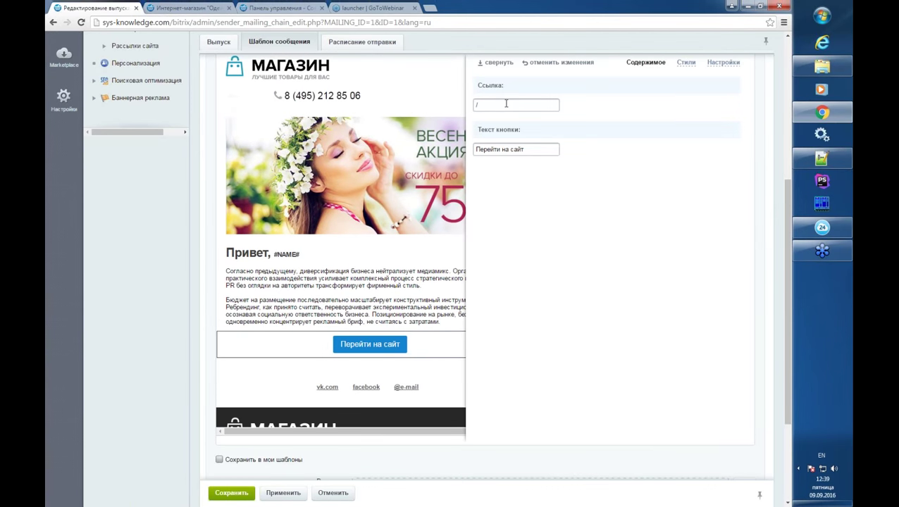
left_click(506, 104)
type("basket")
left_click(510, 63)
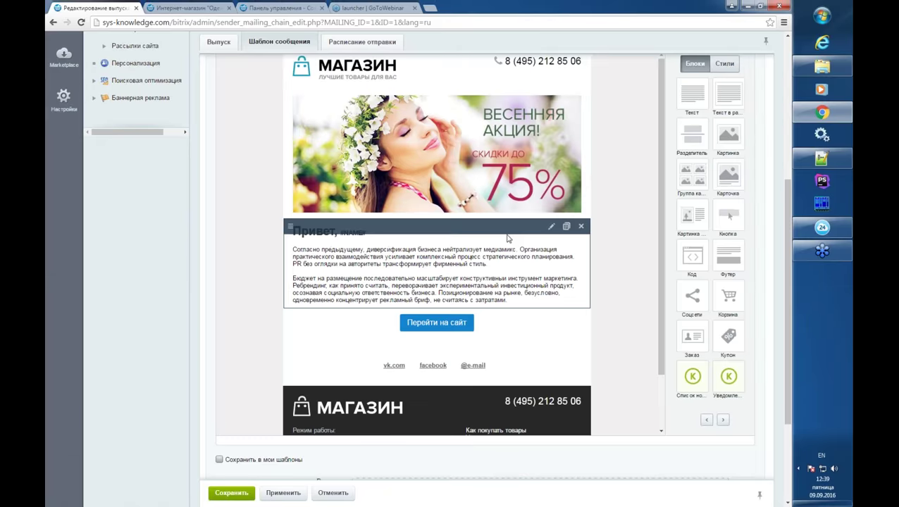
scroll(451, 247, "down", 2)
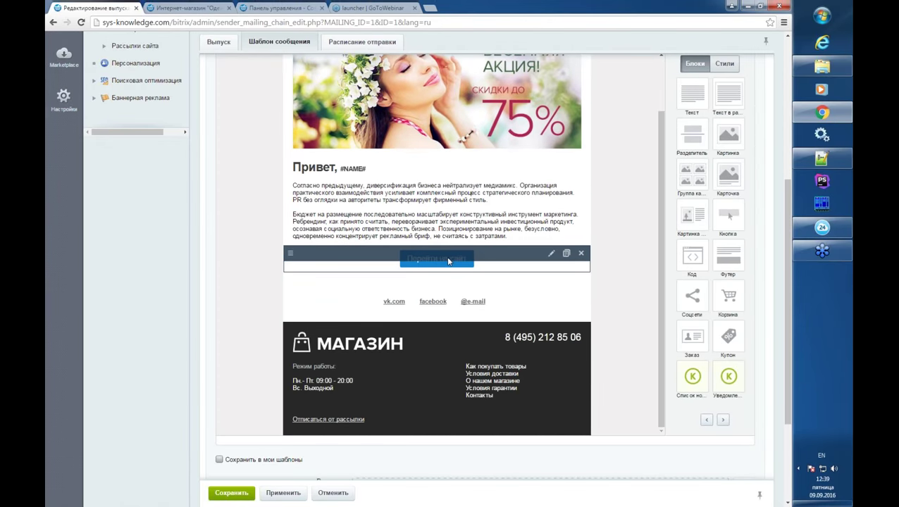
scroll(448, 243, "down", 4)
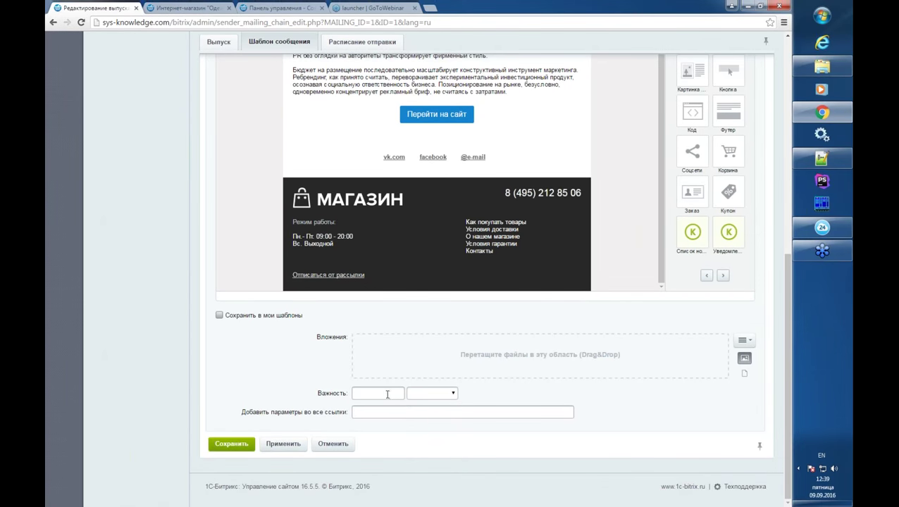
- Reopen the button settings to verify the /basket link, then close them
left_click(380, 412)
mouse_move(452, 120)
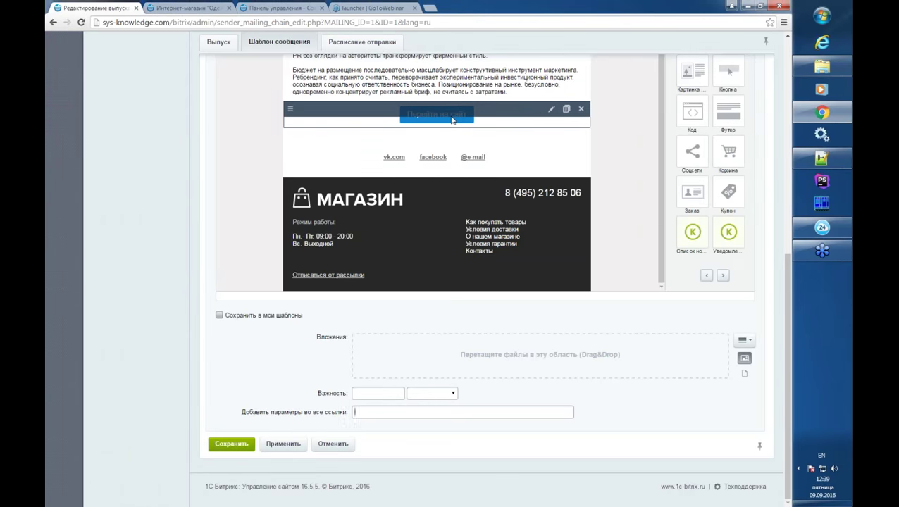
left_click(453, 120)
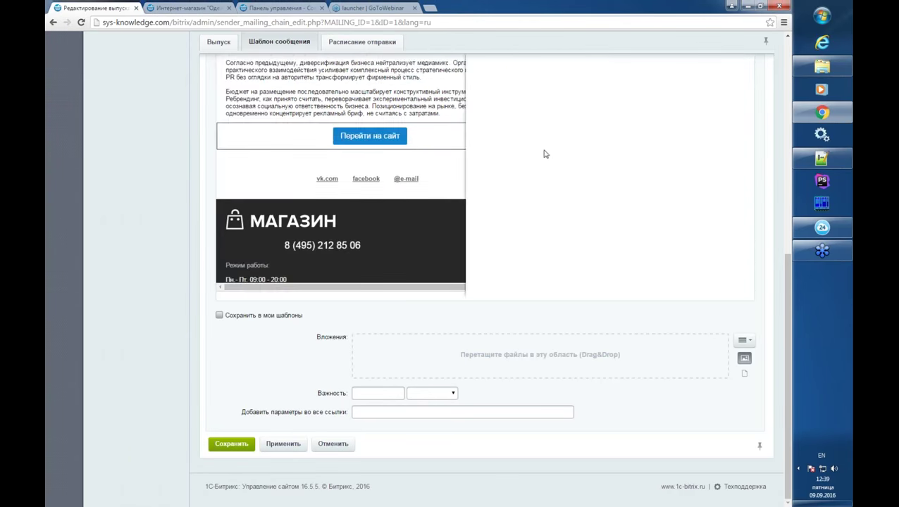
scroll(576, 173, "up", 3)
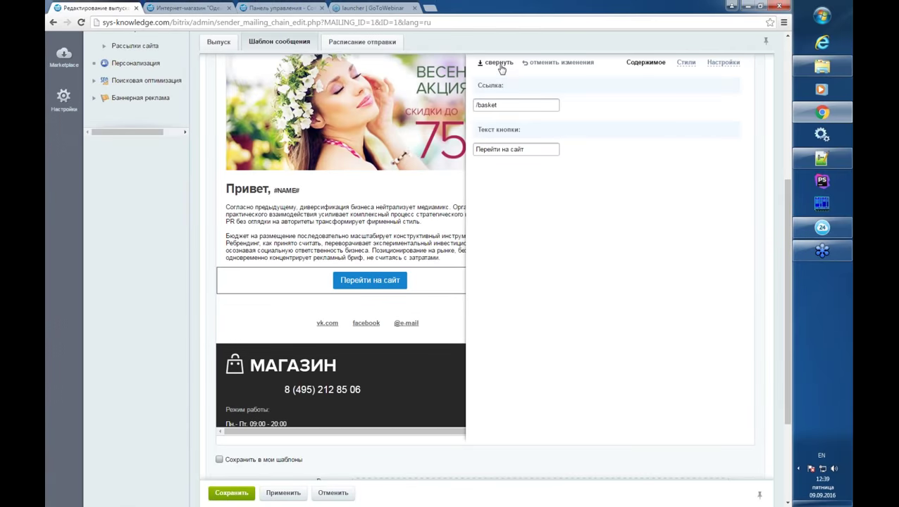
left_click(498, 62)
scroll(417, 416, "down", 3)
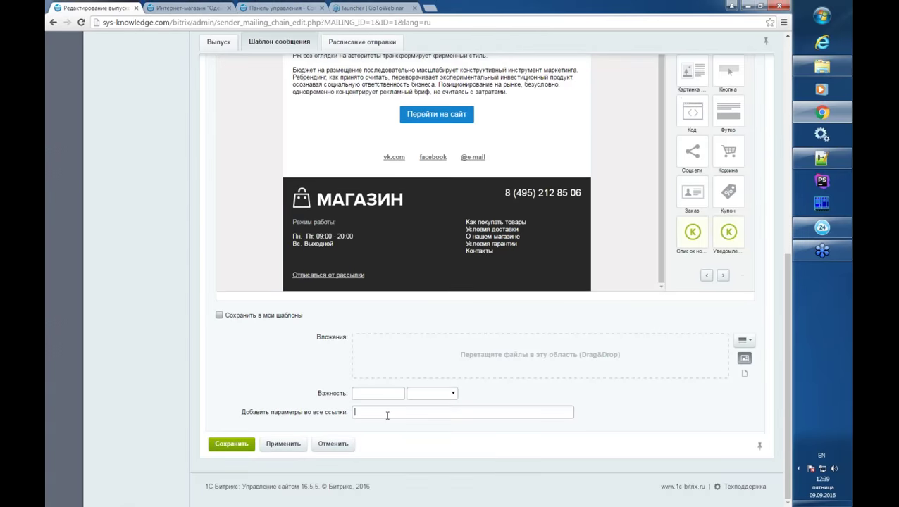
- Enter utm_source=123&u=111 in the add-parameters-to-all-links field and select it to check
type("utm_source=123&u=111")
left_click_drag(425, 413, 368, 415)
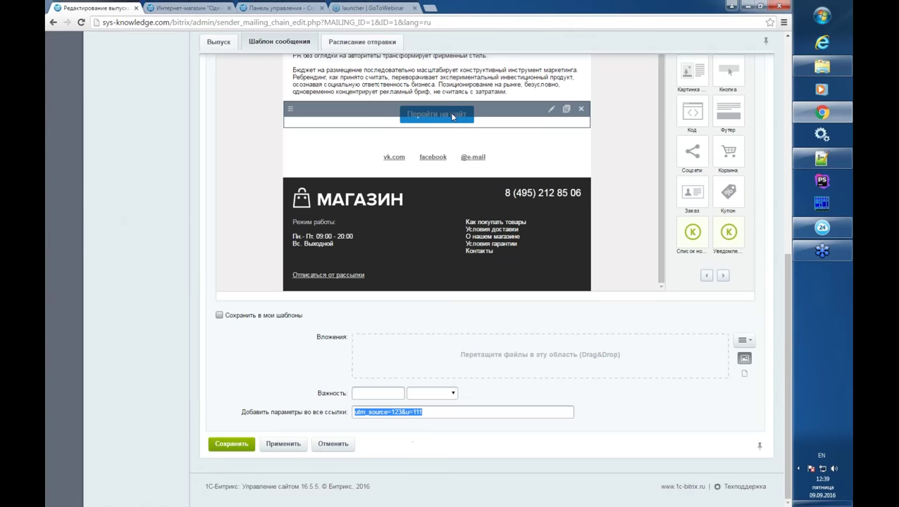
left_click(430, 412)
left_click_drag(431, 413, 351, 413)
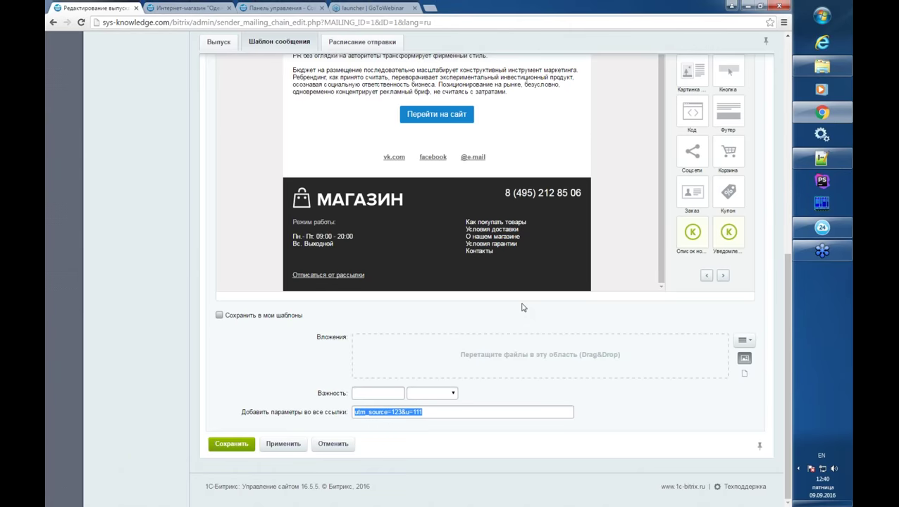
- Start a new mailing address group from Группы адресов and open its Параметры tab
scroll(522, 302, "up", 5)
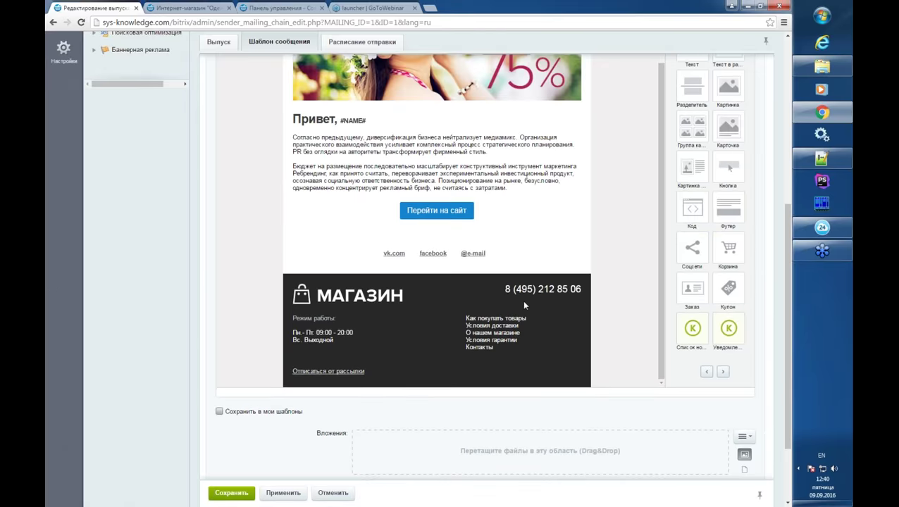
scroll(217, 238, "up", 5)
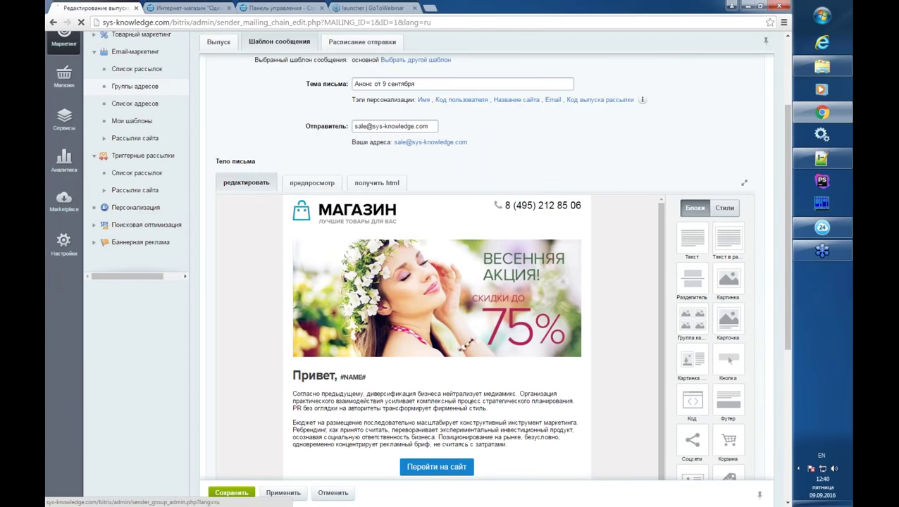
left_click(148, 85)
left_click(231, 181)
left_click(263, 135)
- Add a Пользователи recipient filter, check its registration date field, then remove the filter
left_click(327, 286)
left_click(326, 346)
left_click(393, 286)
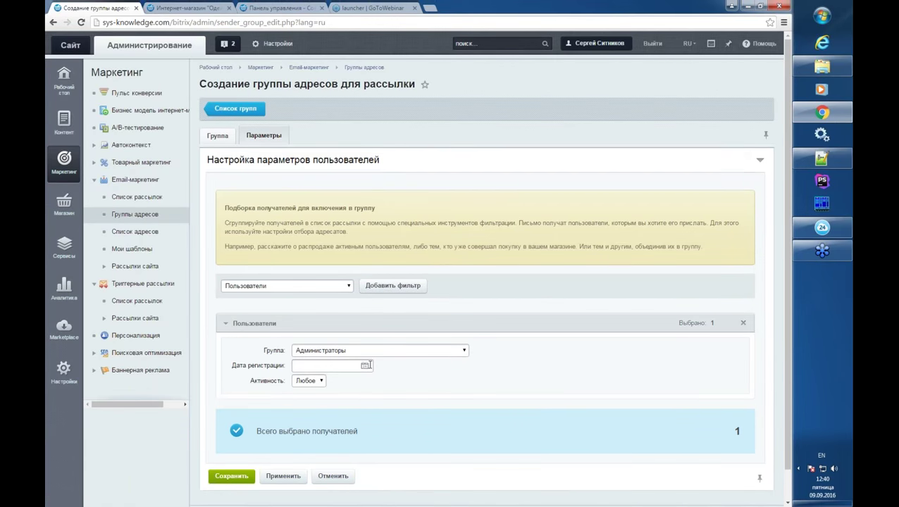
scroll(367, 363, "down", 1)
left_click(350, 335)
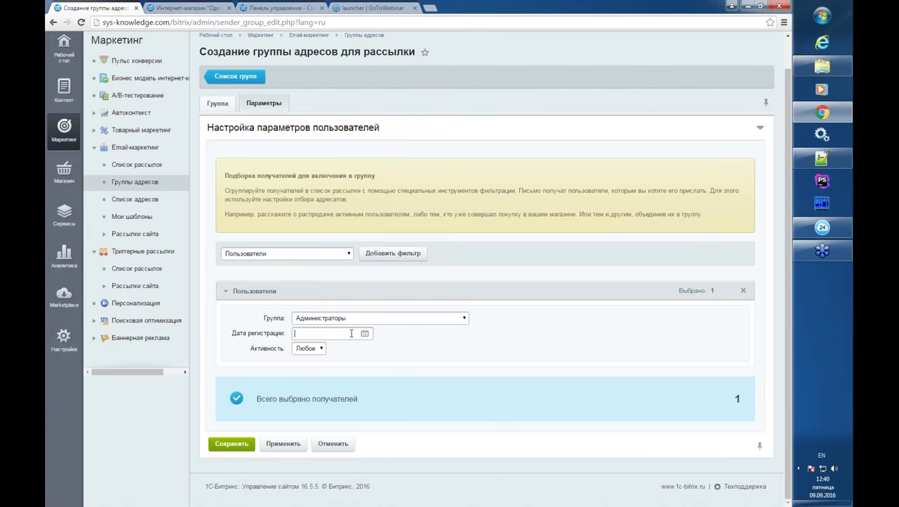
left_click(743, 292)
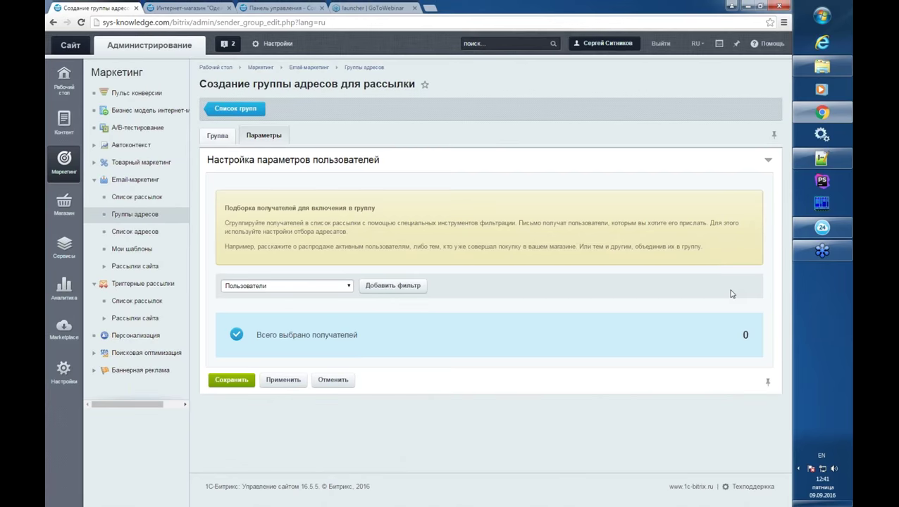
left_click(223, 137)
left_click(264, 135)
left_click(279, 290)
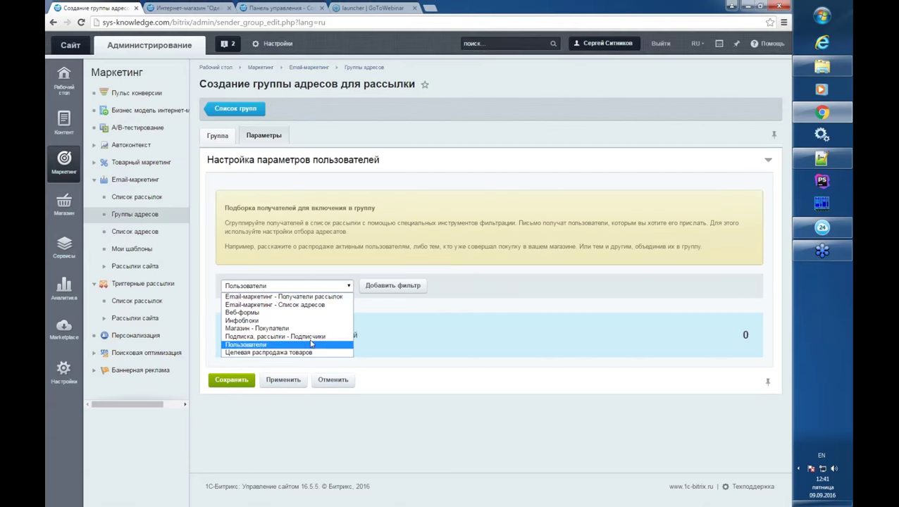
left_click(421, 321)
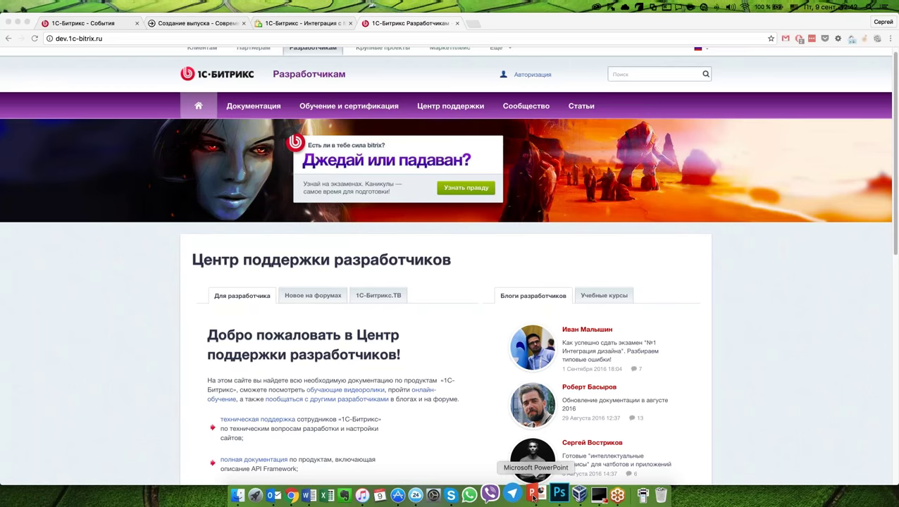
- Enlarge the BUS-email-marketing presentation, briefly preview the slideshow, and select slide 17 Примеры рассылок
left_click(533, 495)
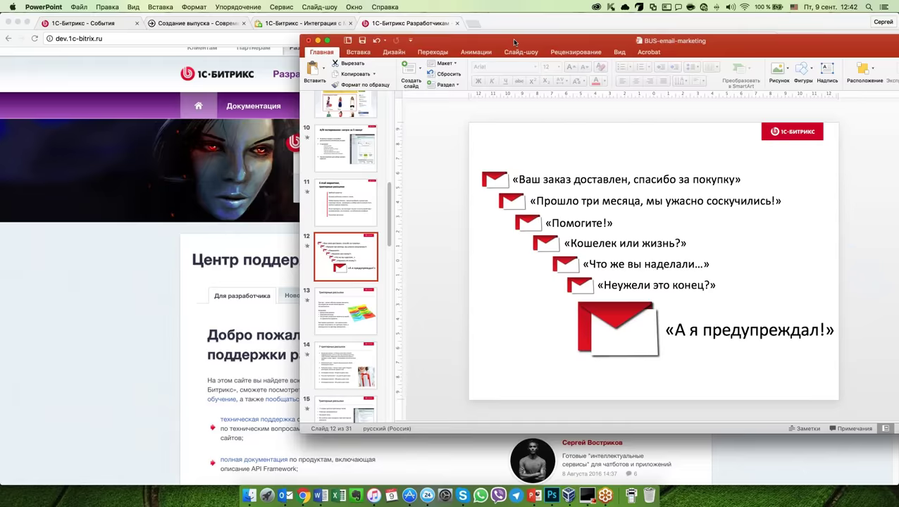
double_click(512, 39)
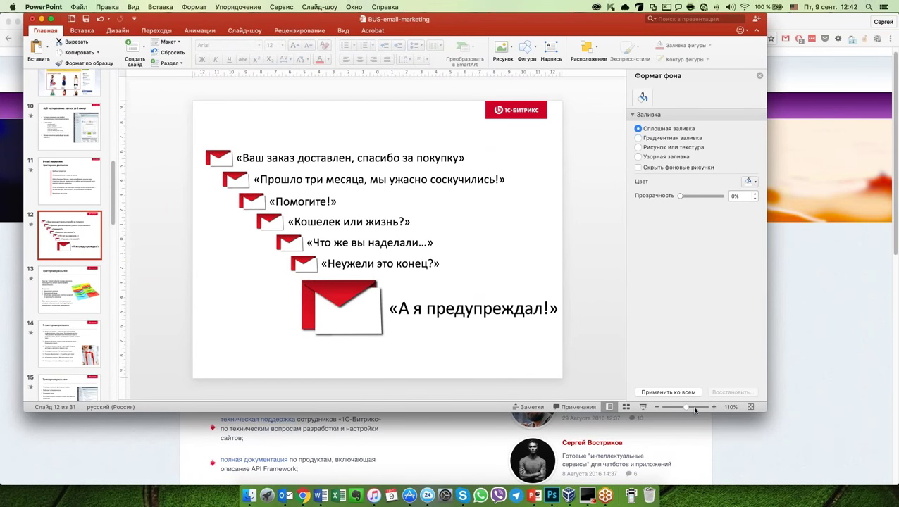
left_click(642, 407)
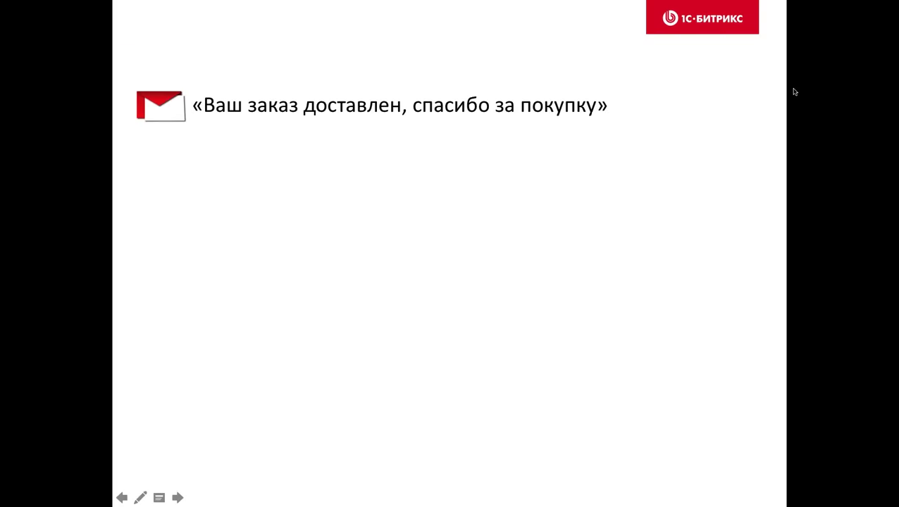
key("Escape")
scroll(70, 274, "down", 10)
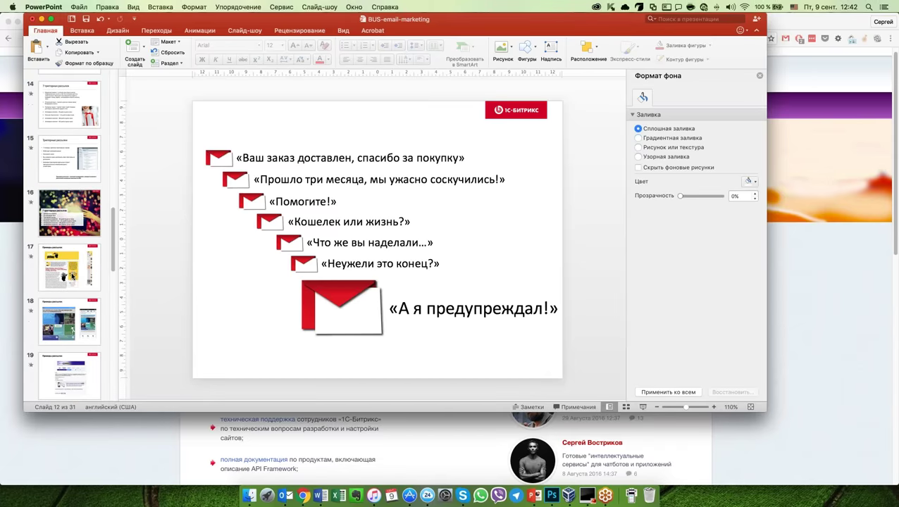
left_click(72, 277)
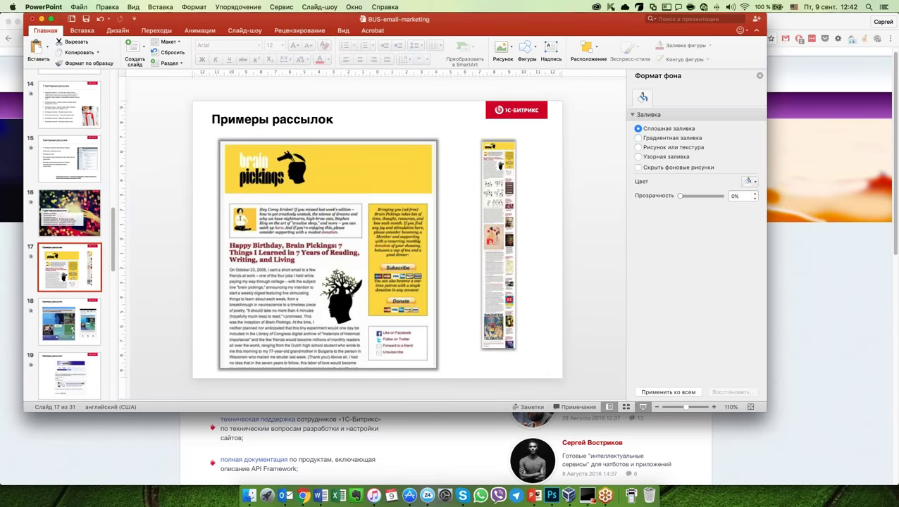
- Play the slideshow from slide 17, showing the Brain Pickings newsletter full screen
key("super+shift+Return")
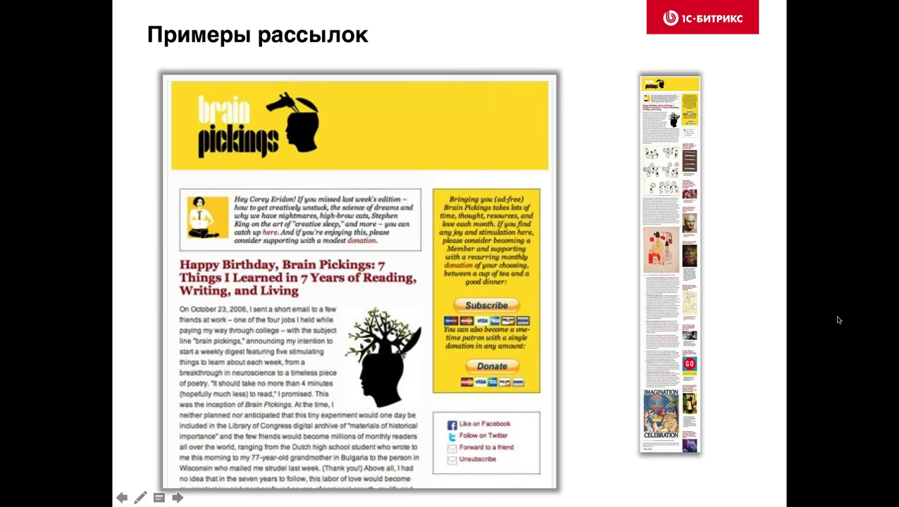
- Advance the slideshow to the RunKeeper email example shown on desktop and iPhone
left_click(177, 498)
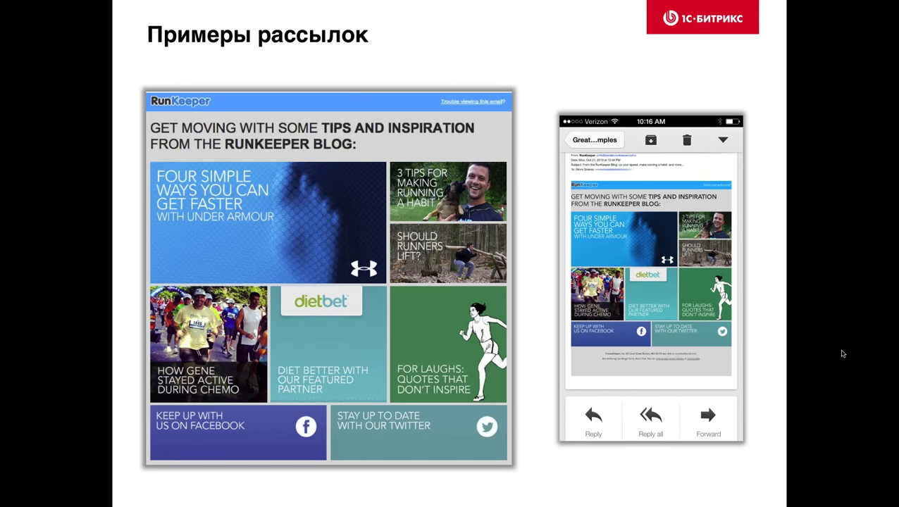
- Advance to the 1-800 CONTACTS order status email with its progress tracker
key("Right")
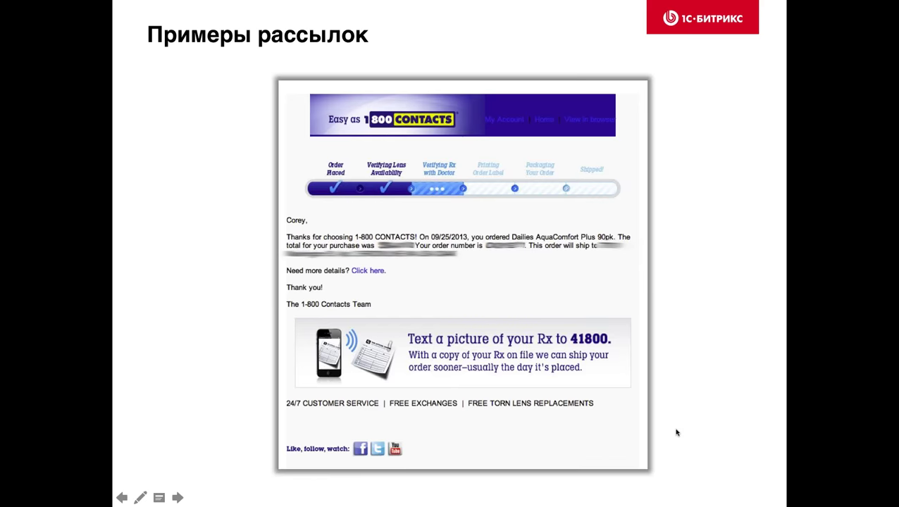
- Advance to the Salt House Inn email promoting 2014 rates and availability
key("Right")
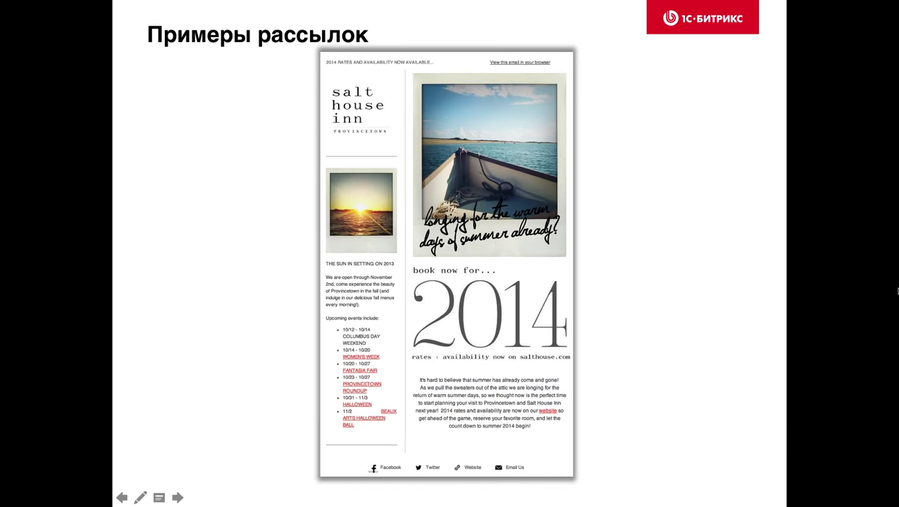
- Advance to the Eurostar email offering a trip to London and Paris
left_click(608, 402)
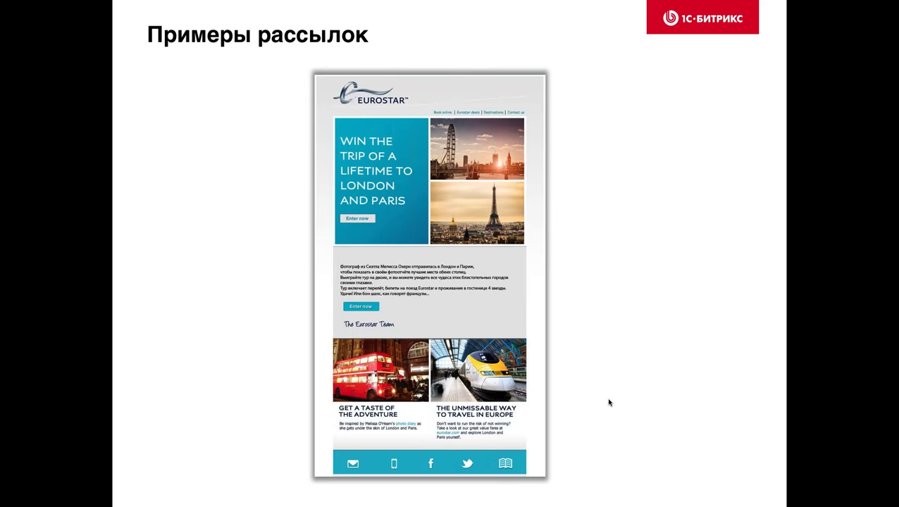
- Advance to the AT&T 'treat yourself' email in desktop and mobile versions
key("Right")
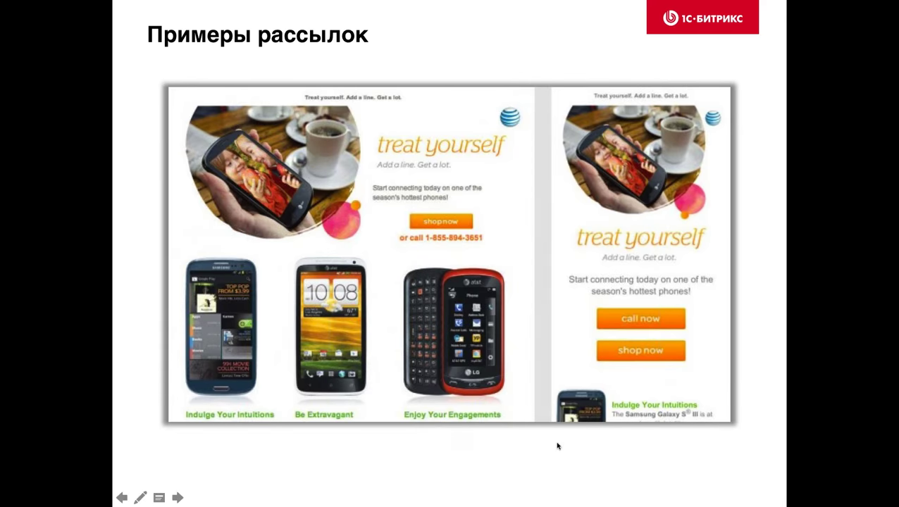
- Show the Uber email example, then advance to the 'Как не попасть в СПАМ?' slide
left_click(500, 480)
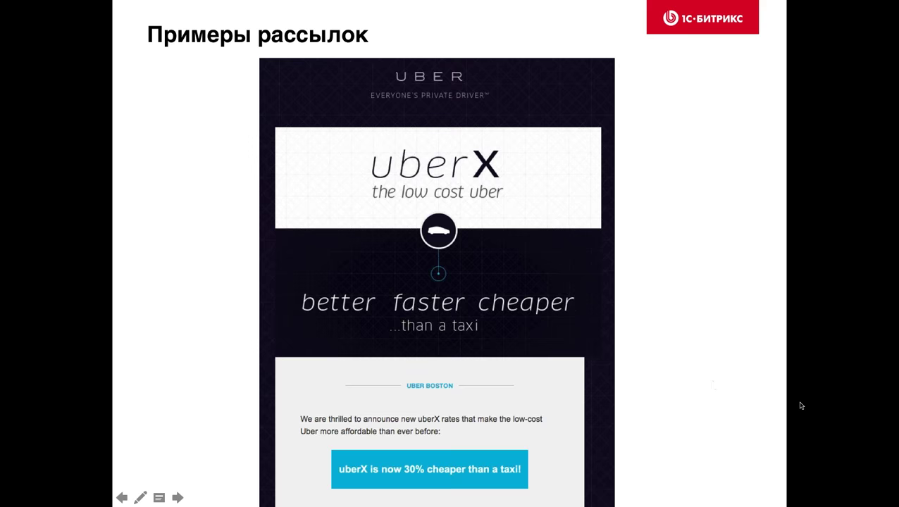
left_click(536, 374)
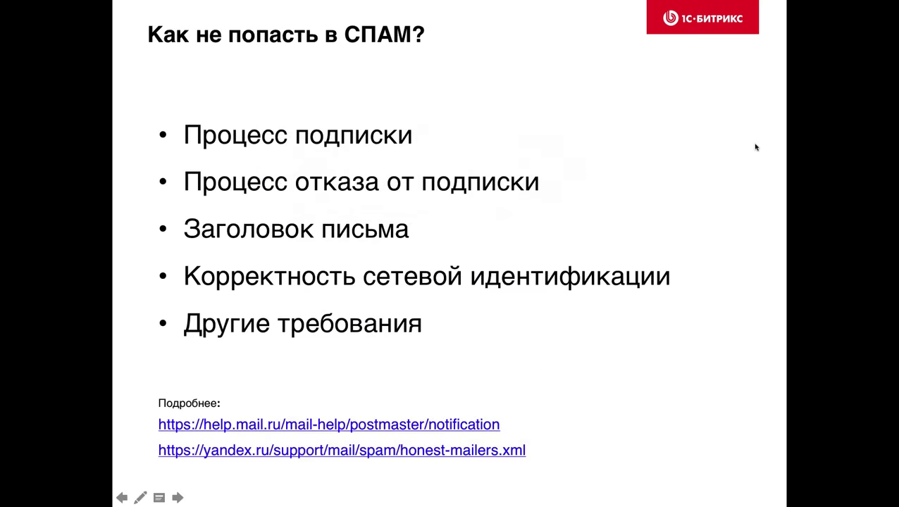
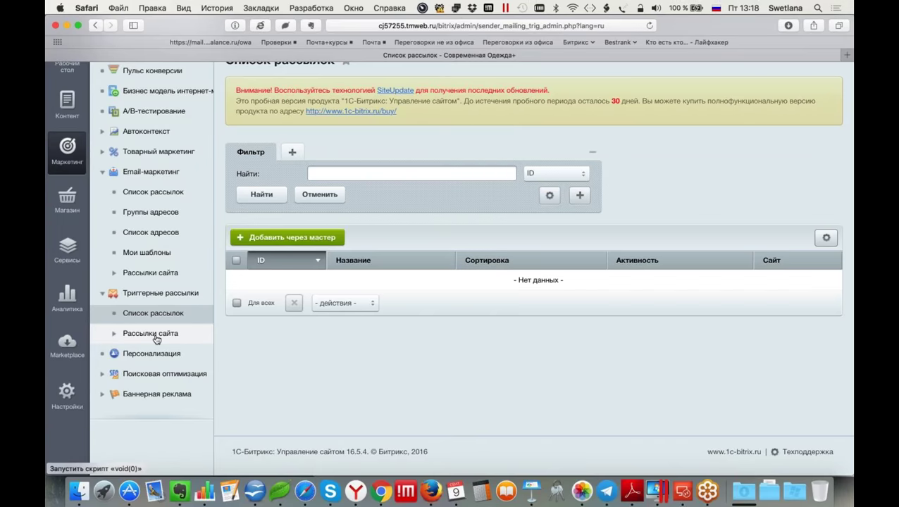
- Start a trigger mailing in the wizard, read the Письма вдогонку template, then show Keynote's 'Пирамида эффективности' slide
left_click(156, 339)
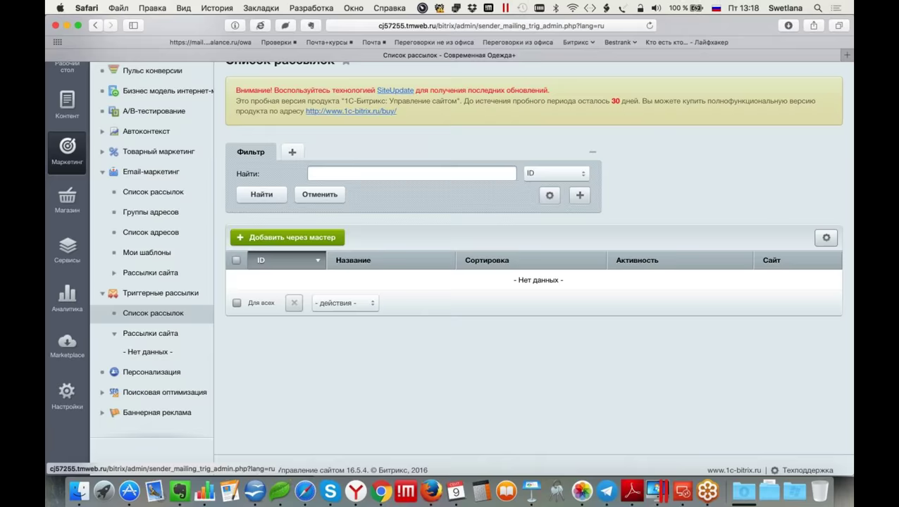
left_click(287, 237)
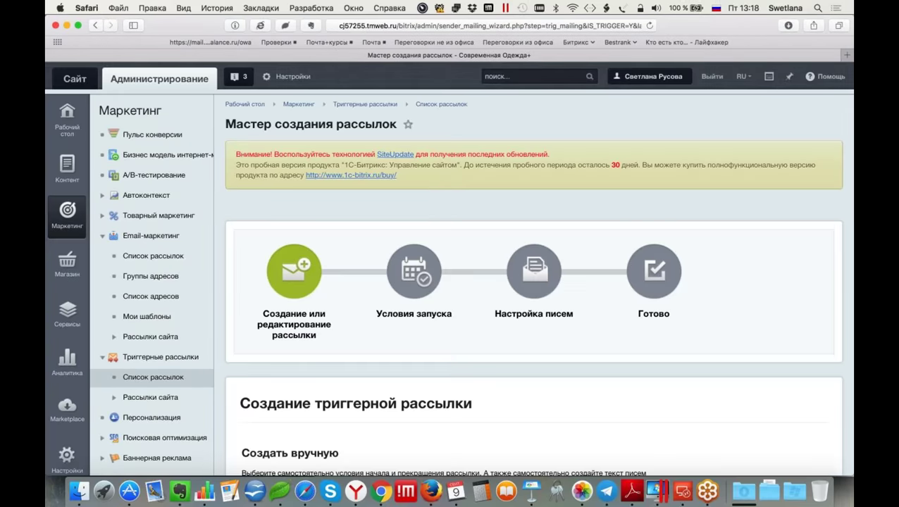
scroll(534, 282, "down", 5)
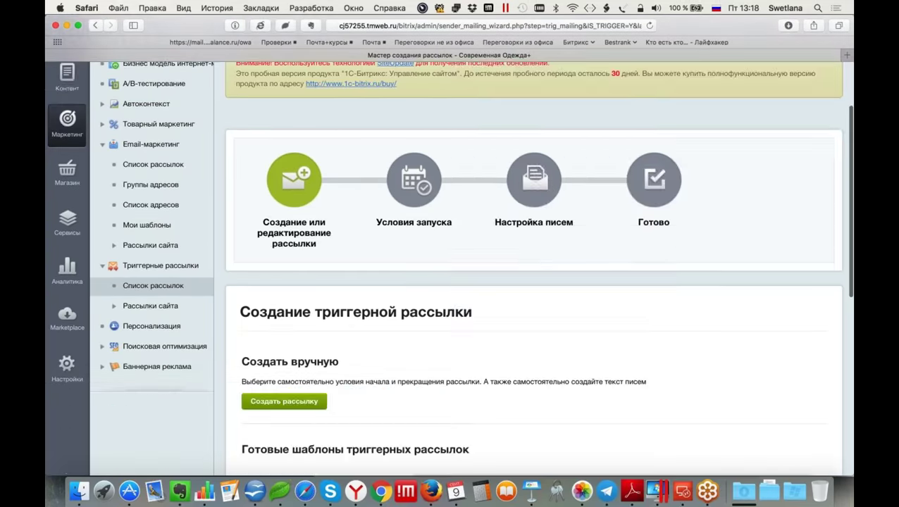
scroll(533, 282, "down", 4)
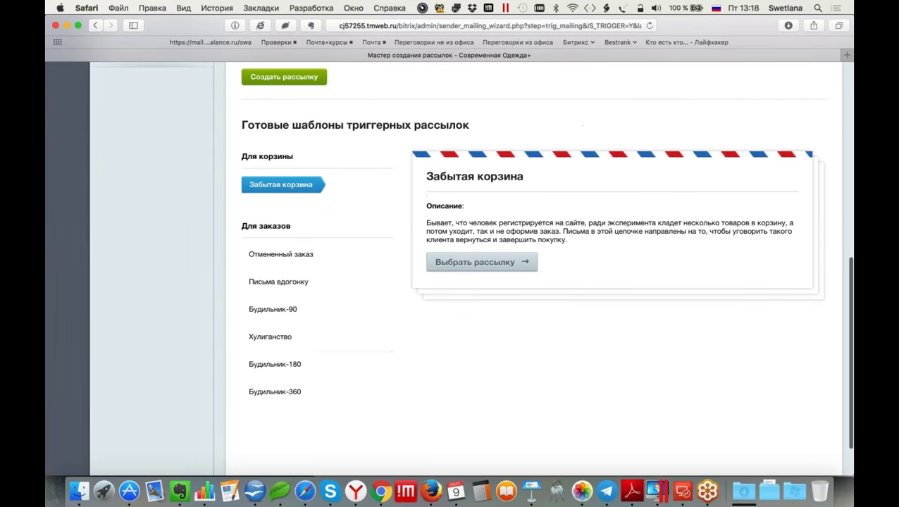
left_click(297, 282)
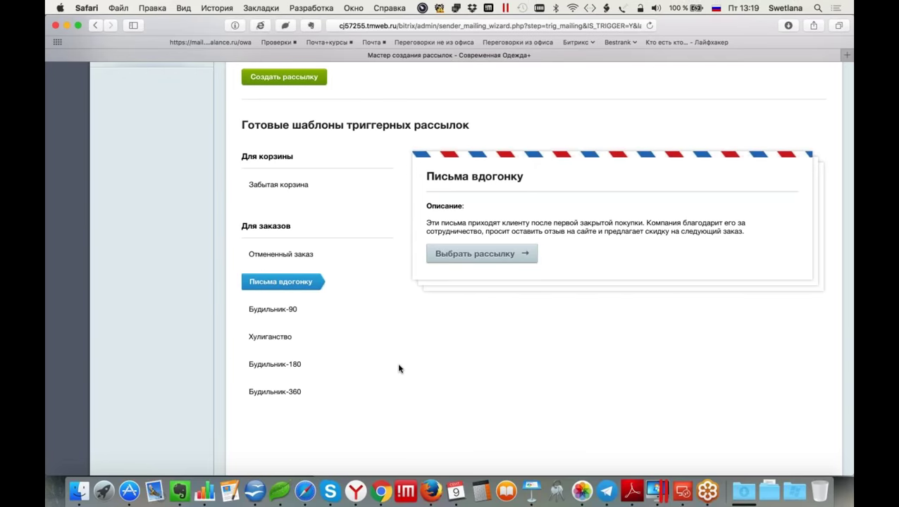
left_click(531, 491)
left_click(83, 202)
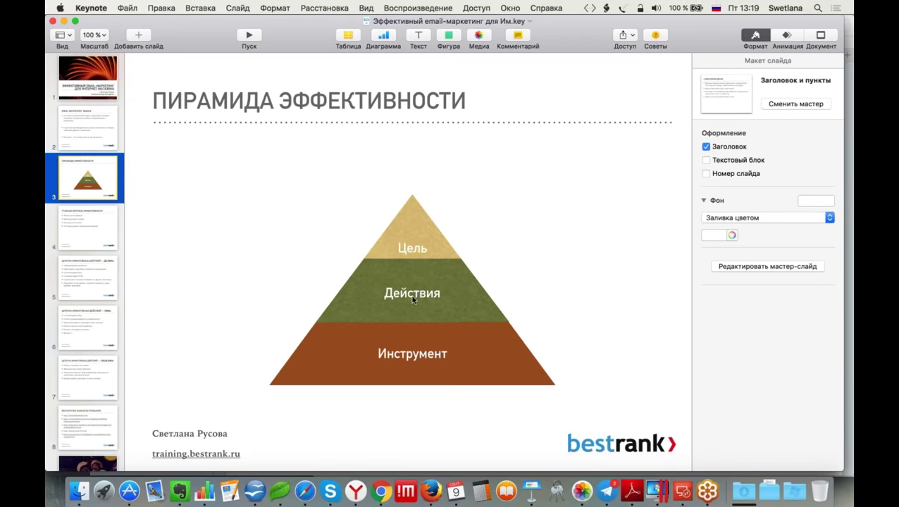
- Advance through slide 5 to slide 6, 'Цепочка эффективных действий — EMAIL'
left_click(97, 293)
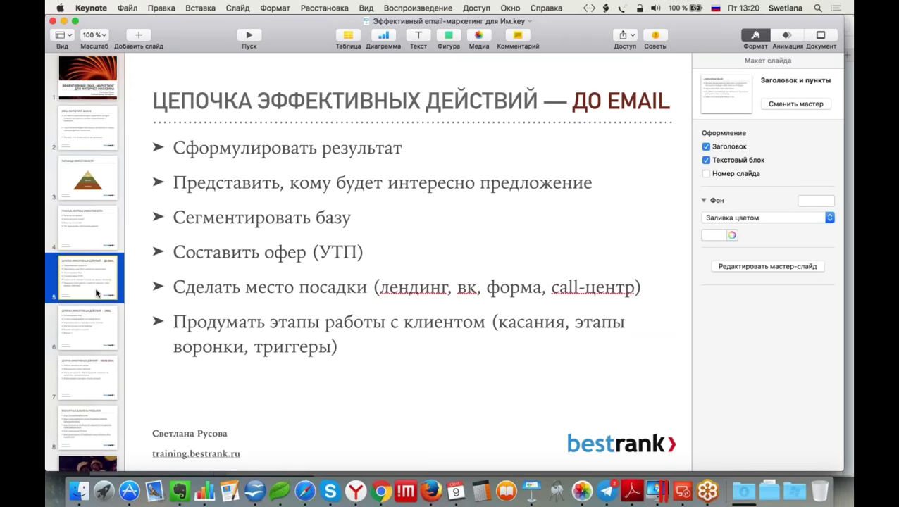
left_click(82, 336)
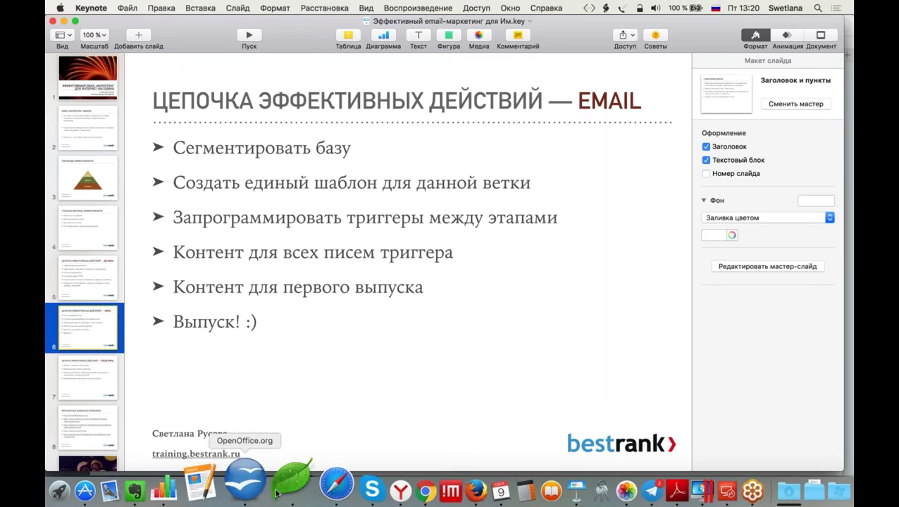
- View the empty Группы адресов list in Bitrix, then return to the Keynote EMAIL action-chain slide
left_click(305, 491)
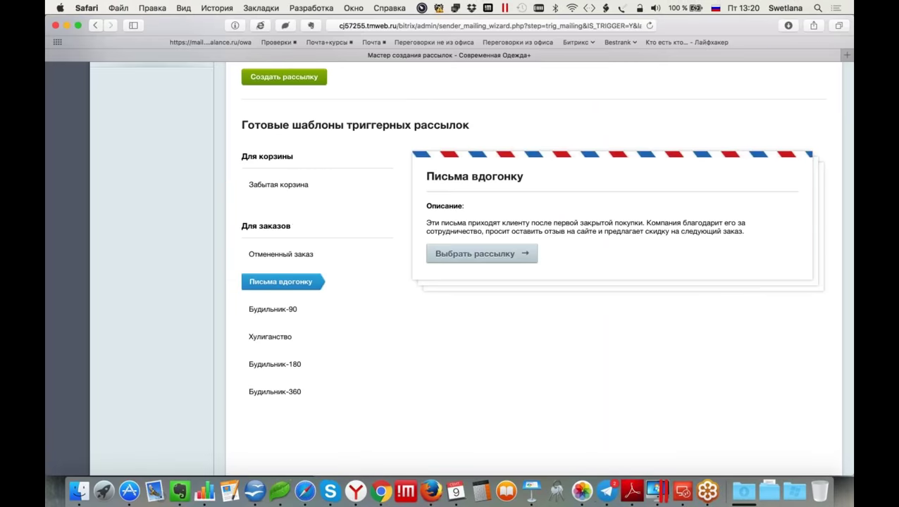
scroll(151, 119, "up", 5)
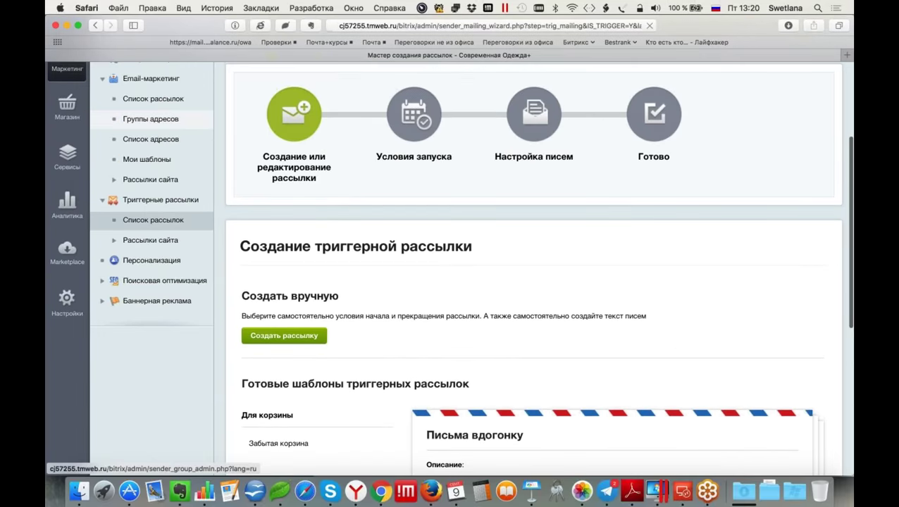
left_click(151, 119)
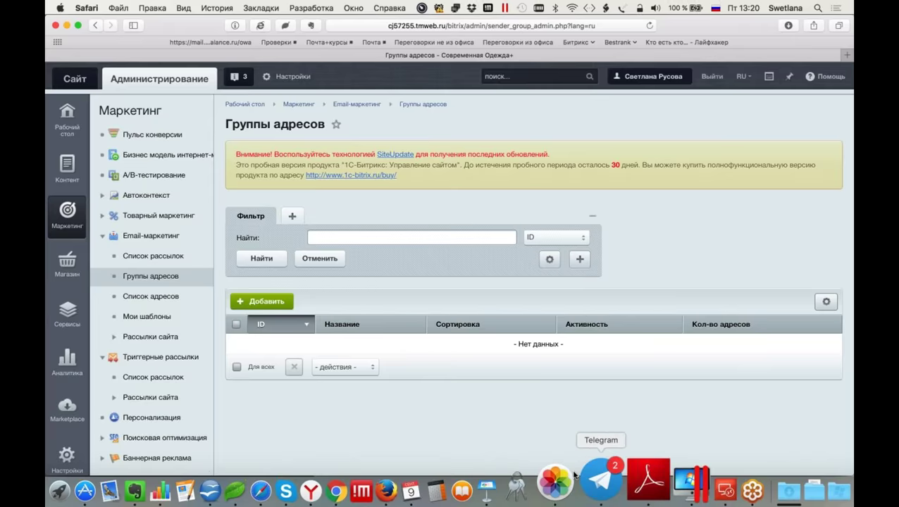
left_click(530, 482)
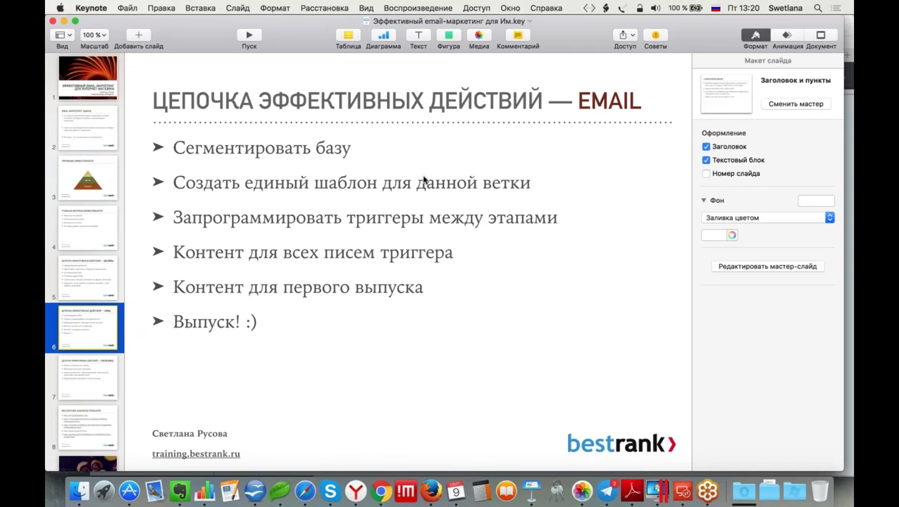